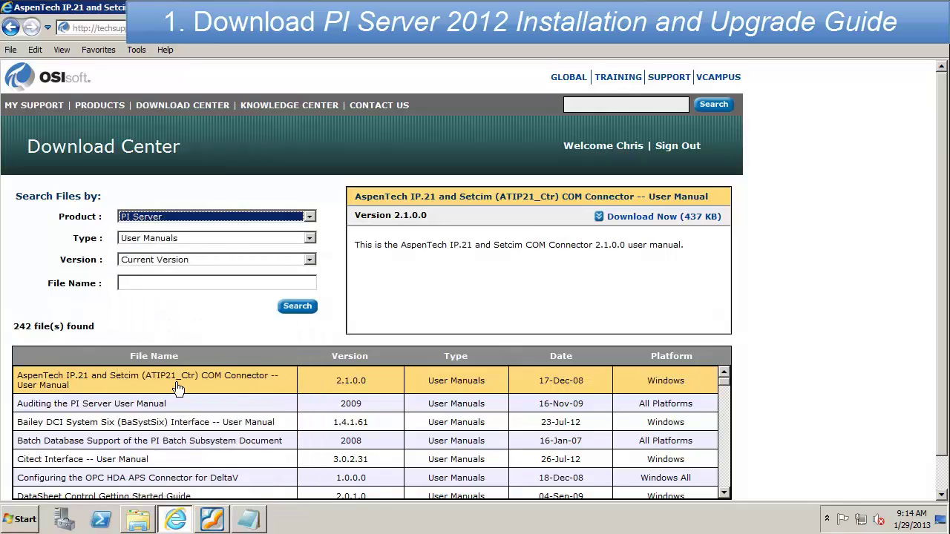
Step: Find the PI Server 2012 Installation and Upgrade Guide in the Download Center and save the PDF
click(297, 307)
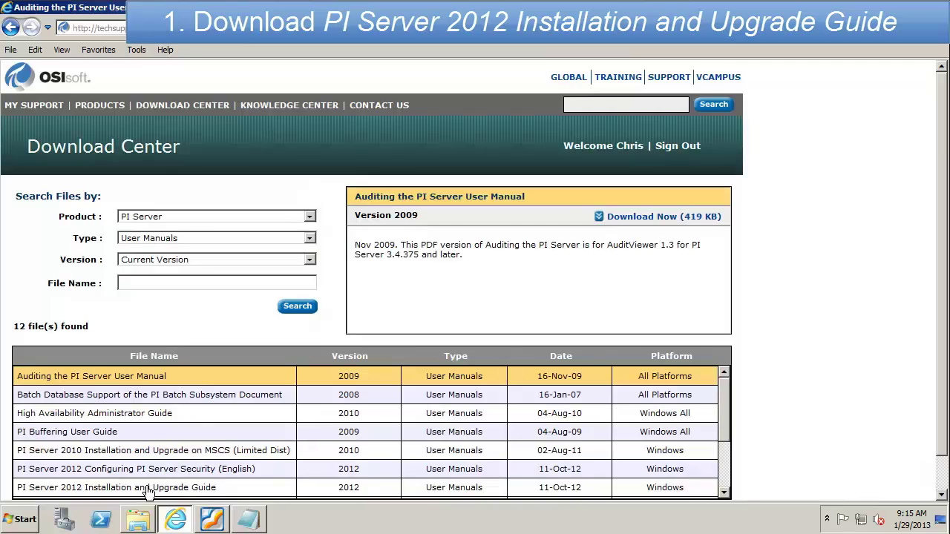
click(148, 491)
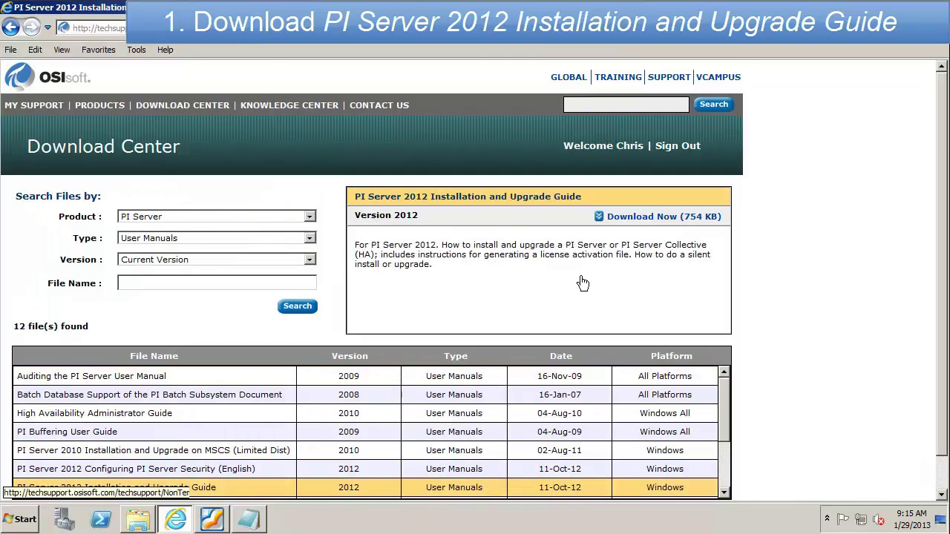
click(644, 216)
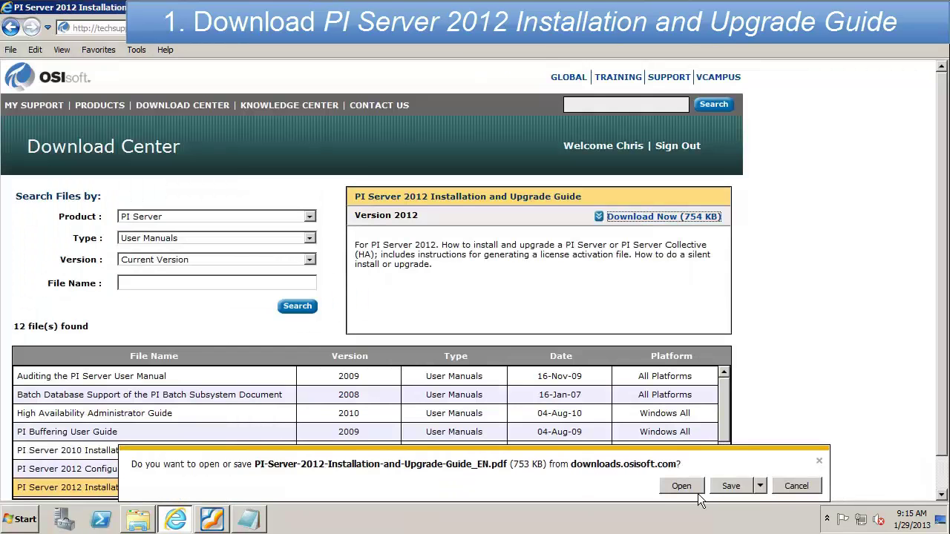
click(736, 487)
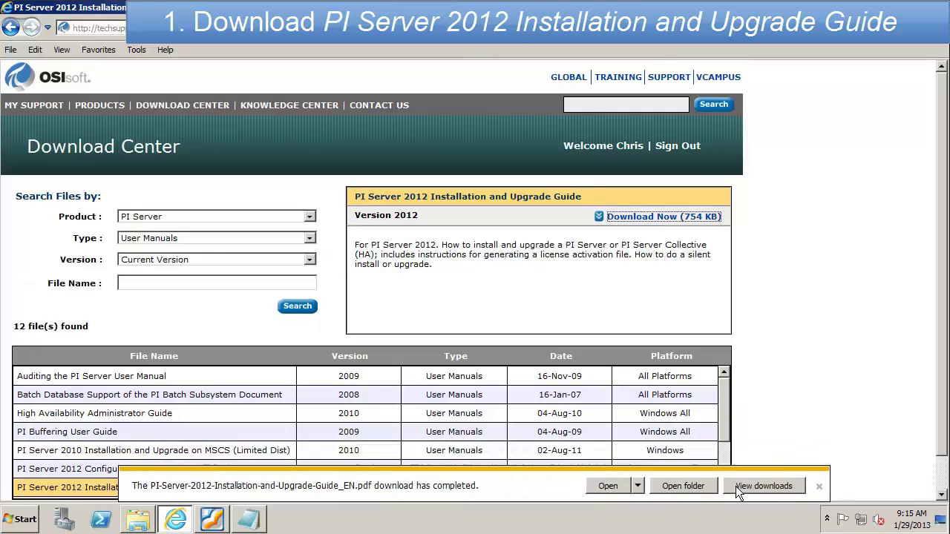
click(818, 486)
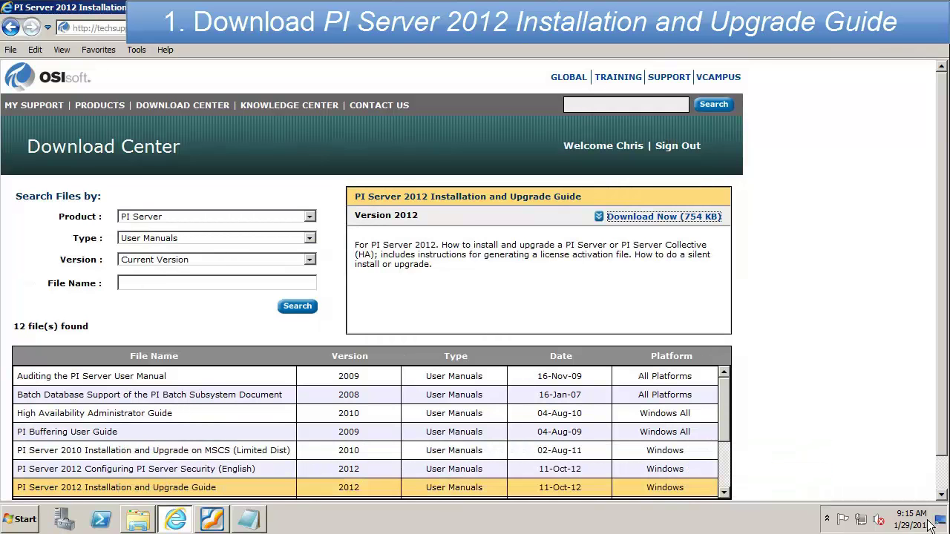
Step: Open the downloaded guide at PI Server Pre-Installation Tasks and highlight the first task
click(939, 523)
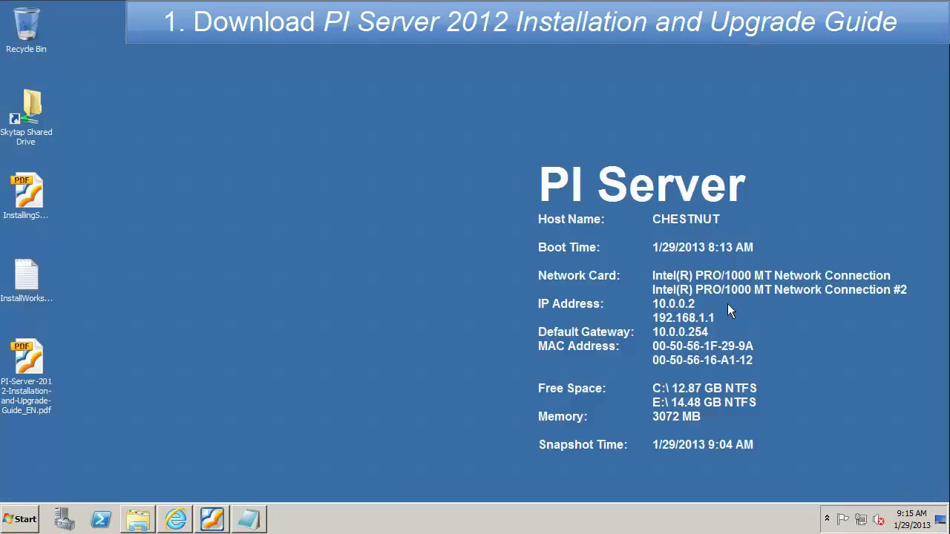
double_click(36, 354)
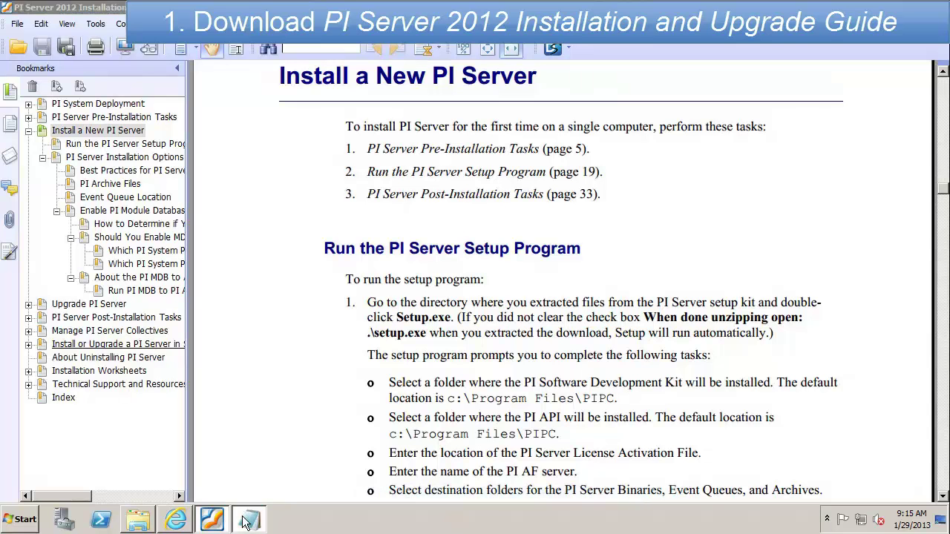
click(117, 117)
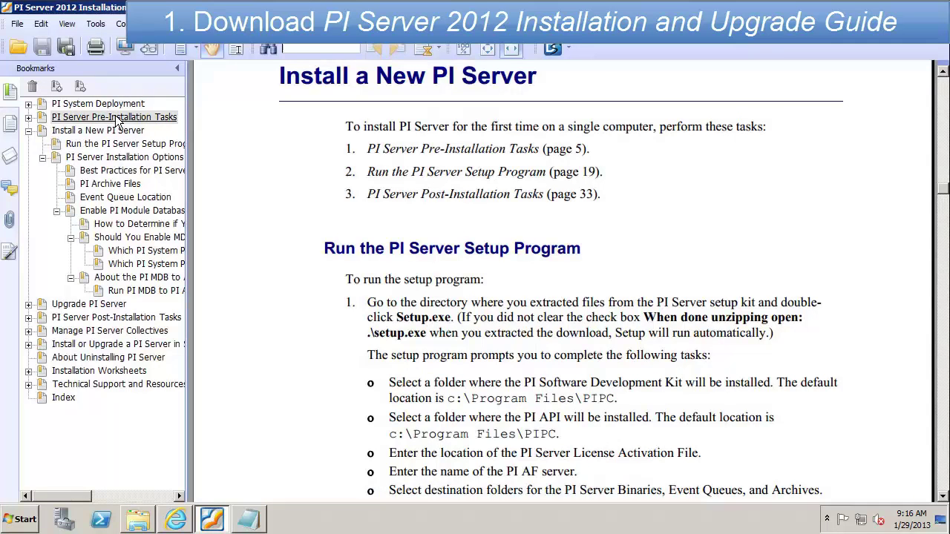
drag(368, 151, 637, 167)
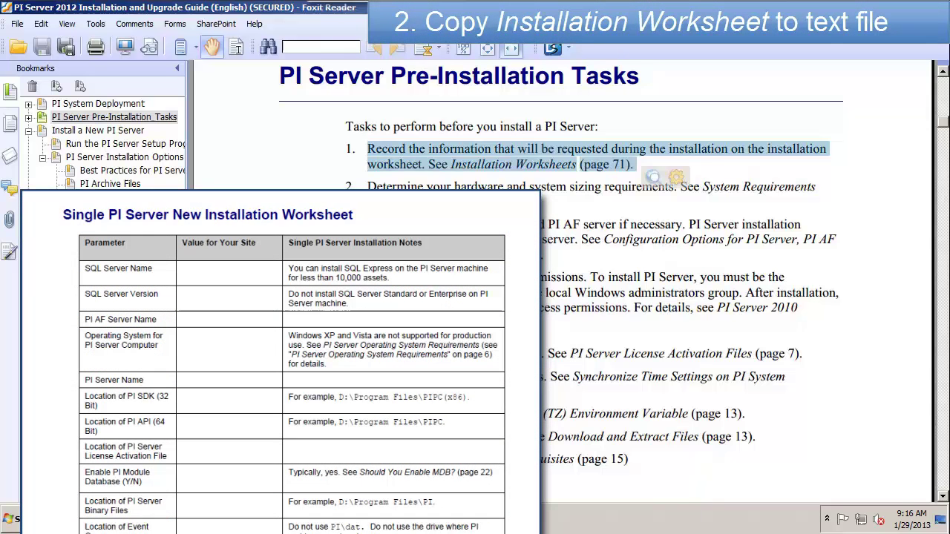
Step: Note 'I made a copy of the worksheet that I can fill out on my computer.' and open InstallWorksheet.txt
key(alt+Tab)
text(I made a copy of the worksheet )
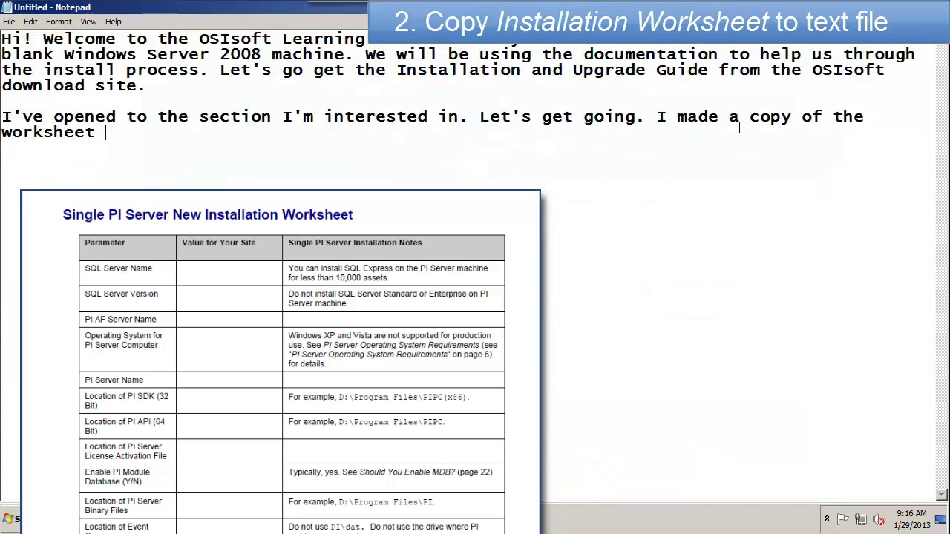
text(that I can fill out on my computer.)
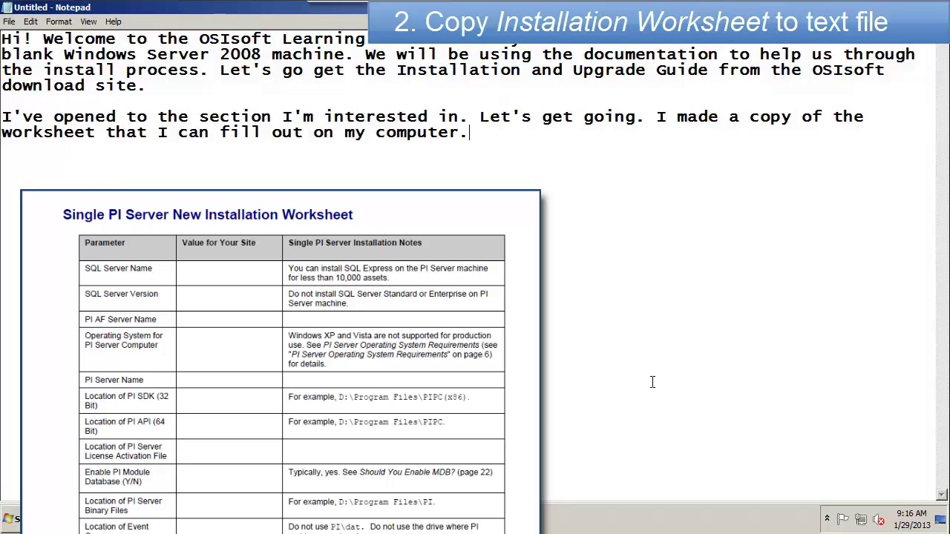
click(940, 519)
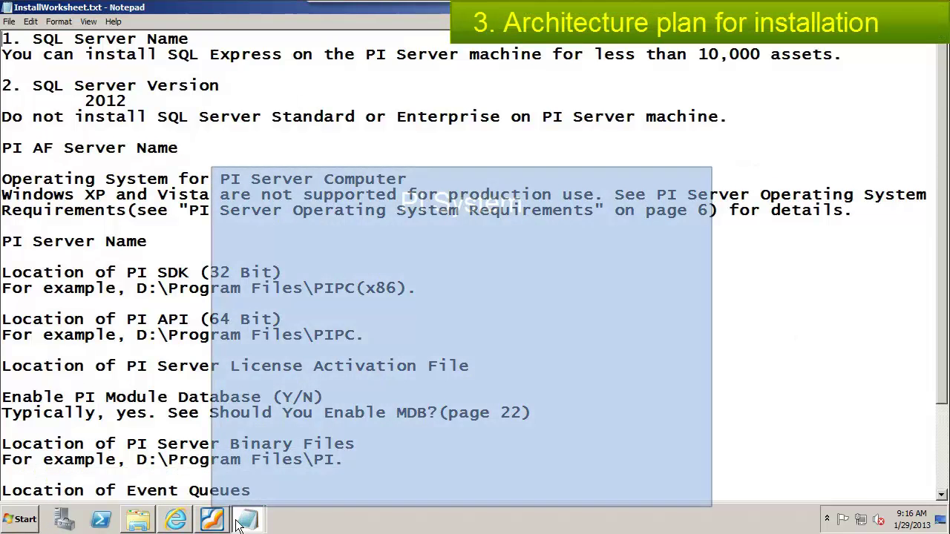
mouse_move(238, 524)
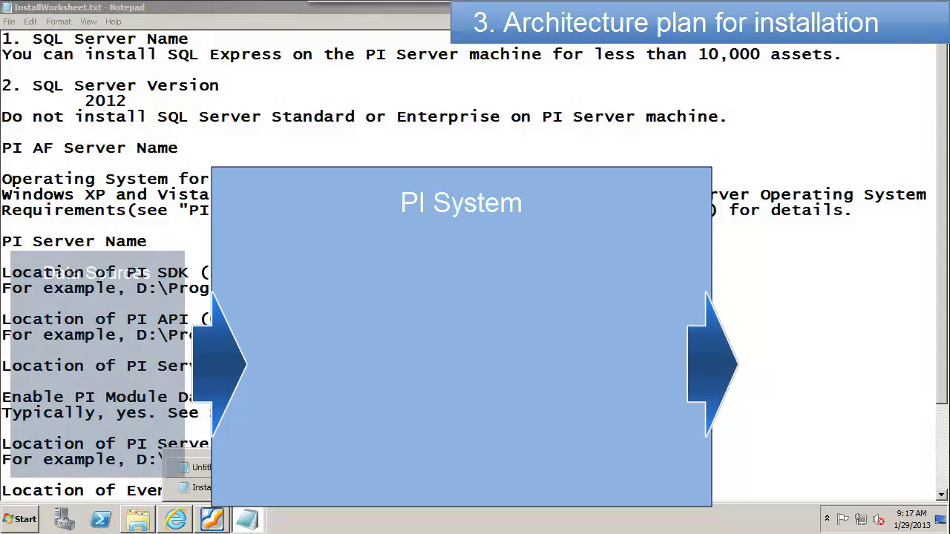
Step: Note that PI requires AF, which requires a SQL Server, then return to InstallWorksheet.txt
click(201, 467)
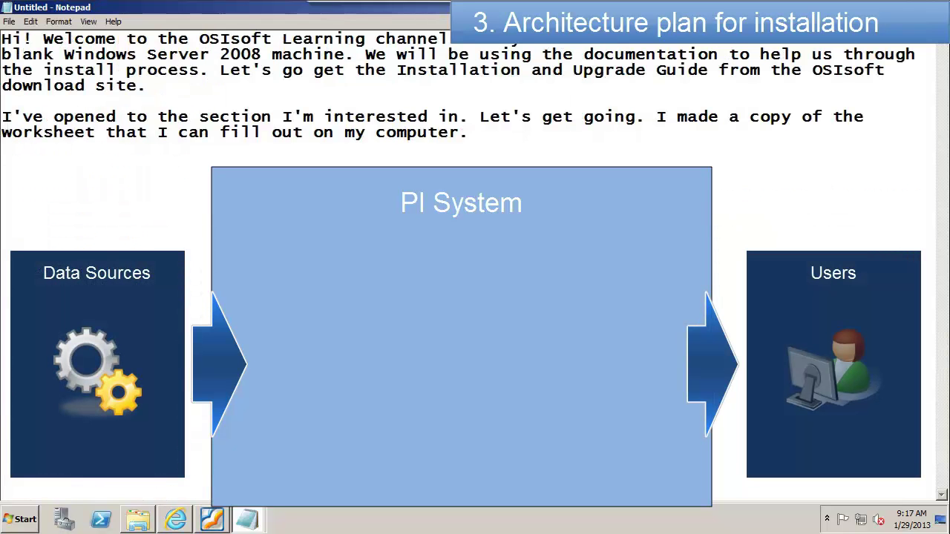
text(PI Require)
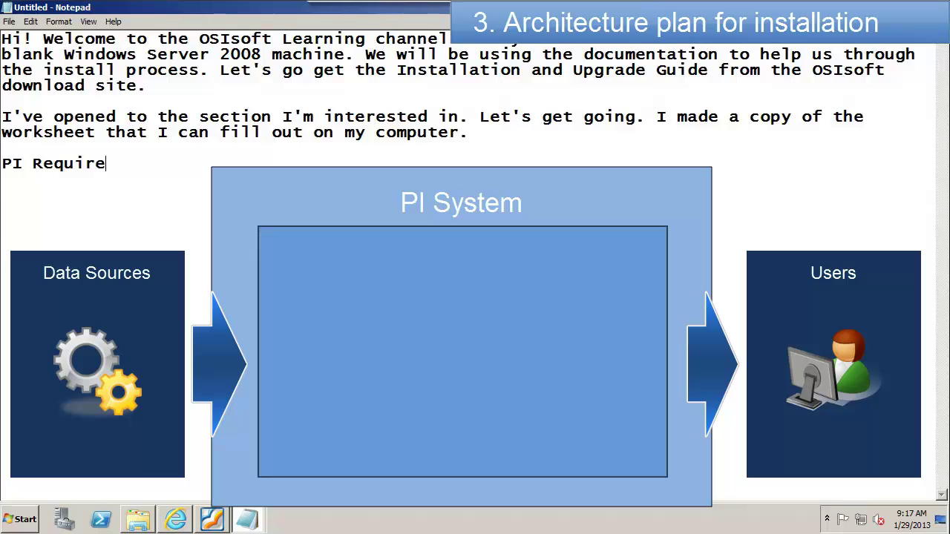
text(s)
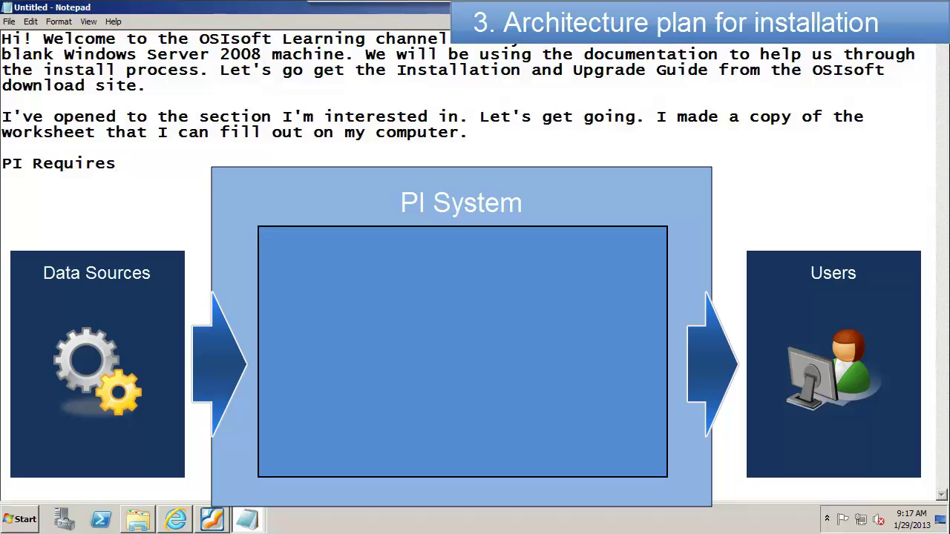
text( AF, which requires)
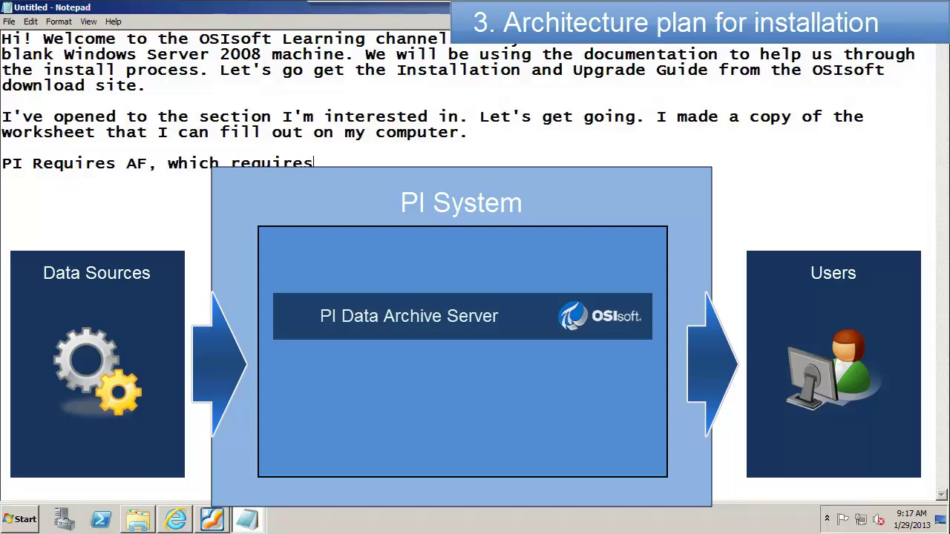
text( a SQL S)
text(erver, so we)
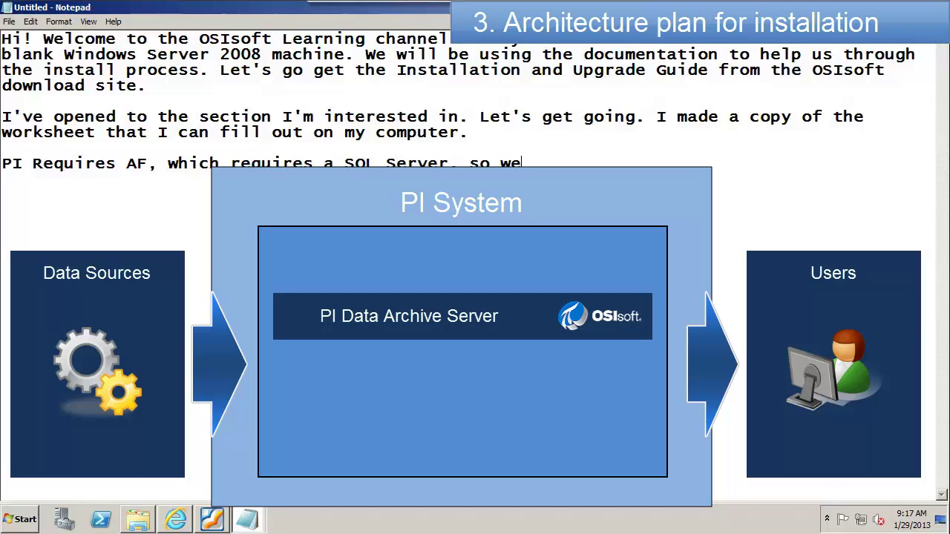
text( need to dec)
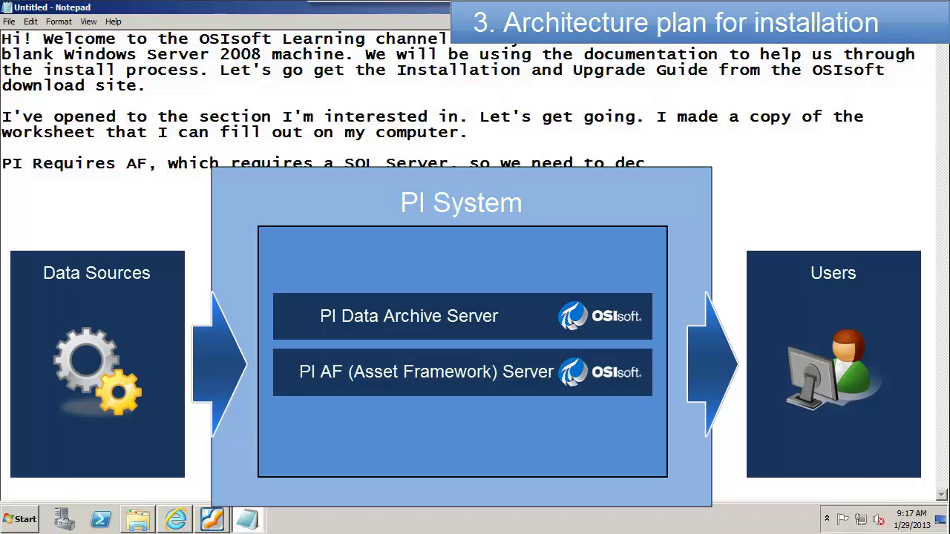
text(ide where that will go.)
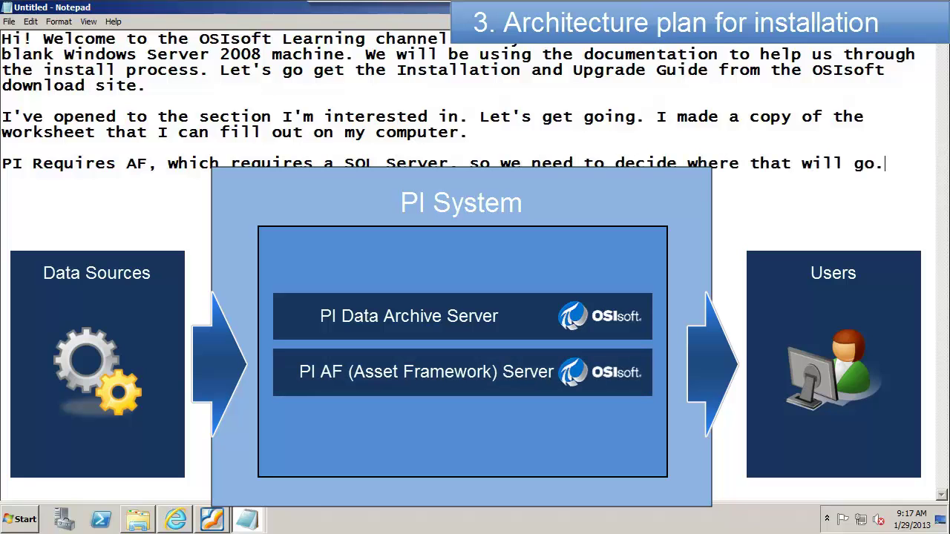
text( We will put it on this m)
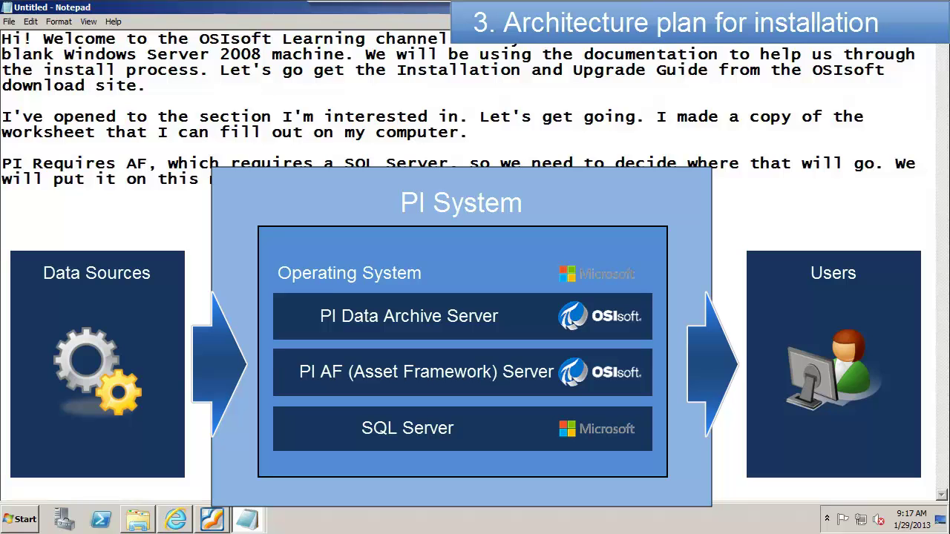
click(249, 520)
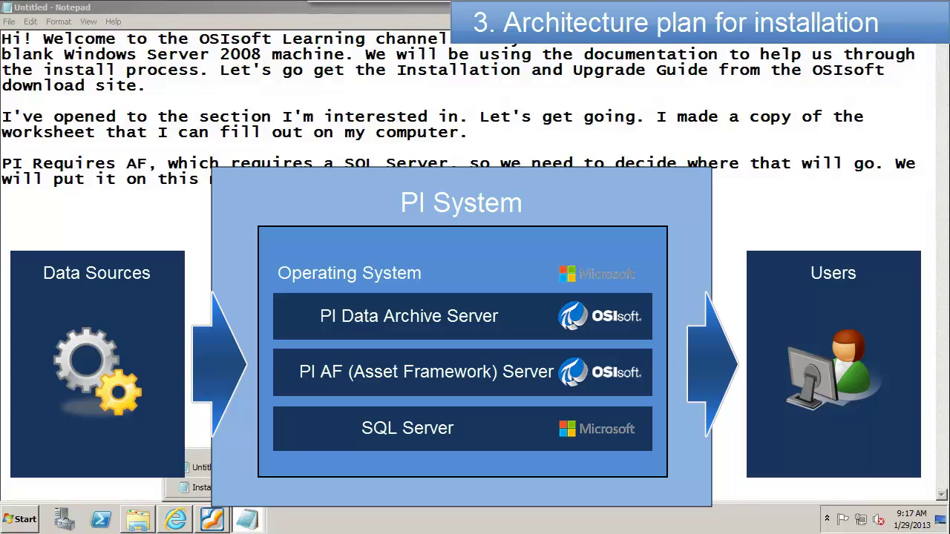
click(197, 487)
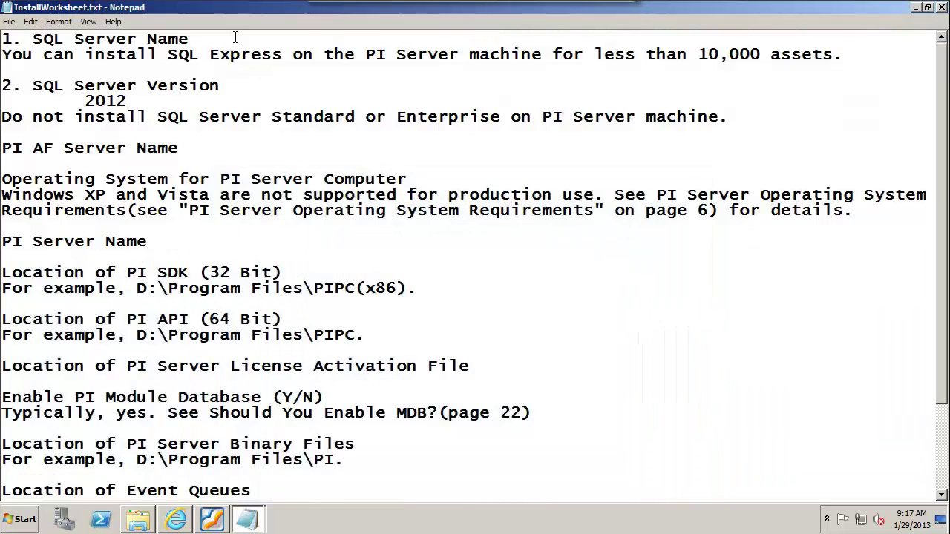
Step: Enter chestnut as SQL Server name, Express as edition, and chestnut for AF and PI server names
key(Return)
text(c)
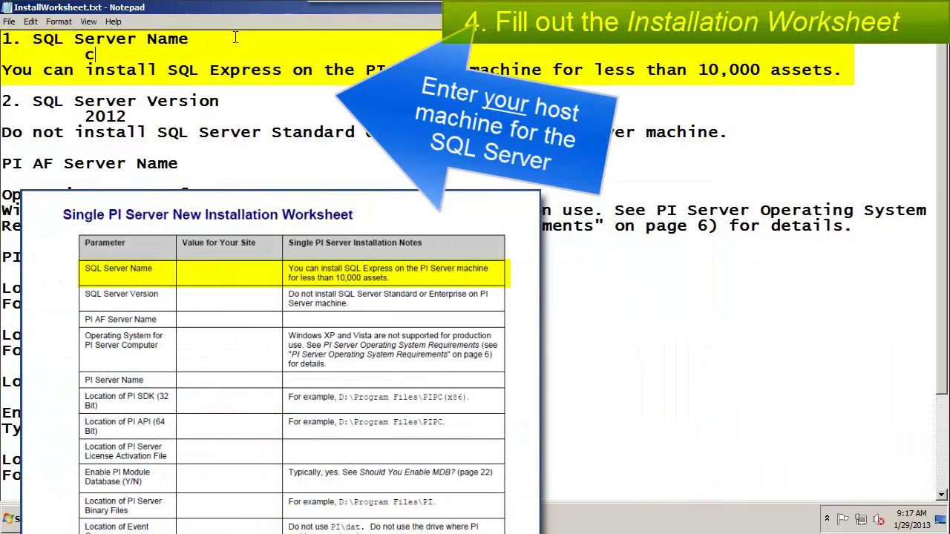
text(hest)
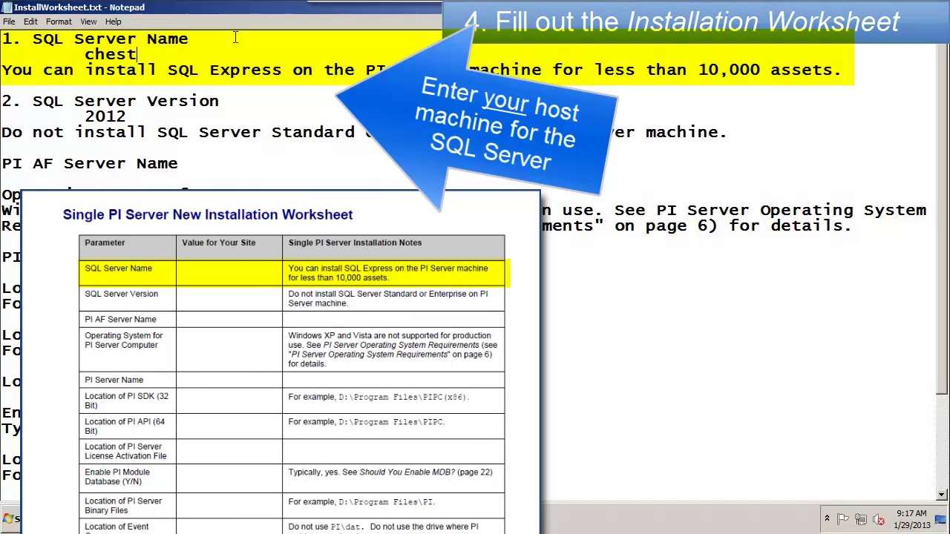
text(nut)
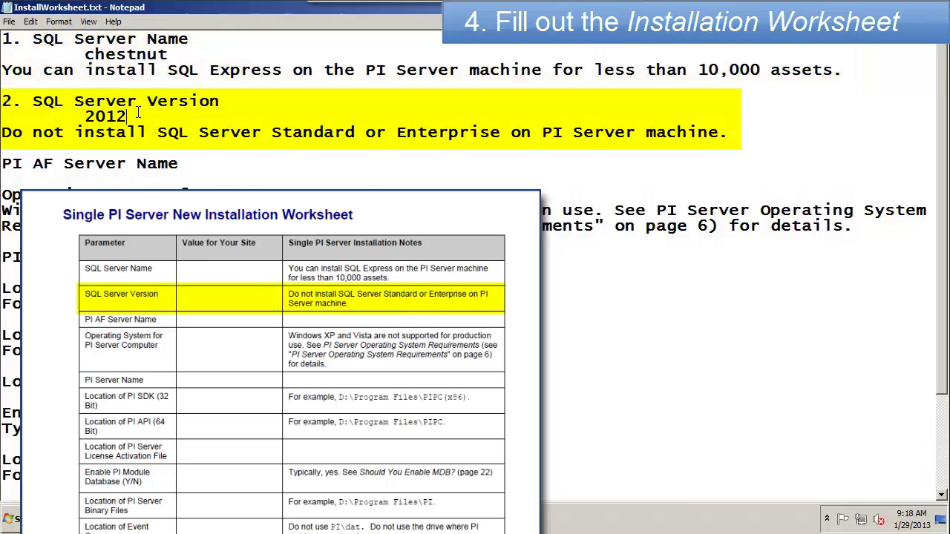
text(Exp)
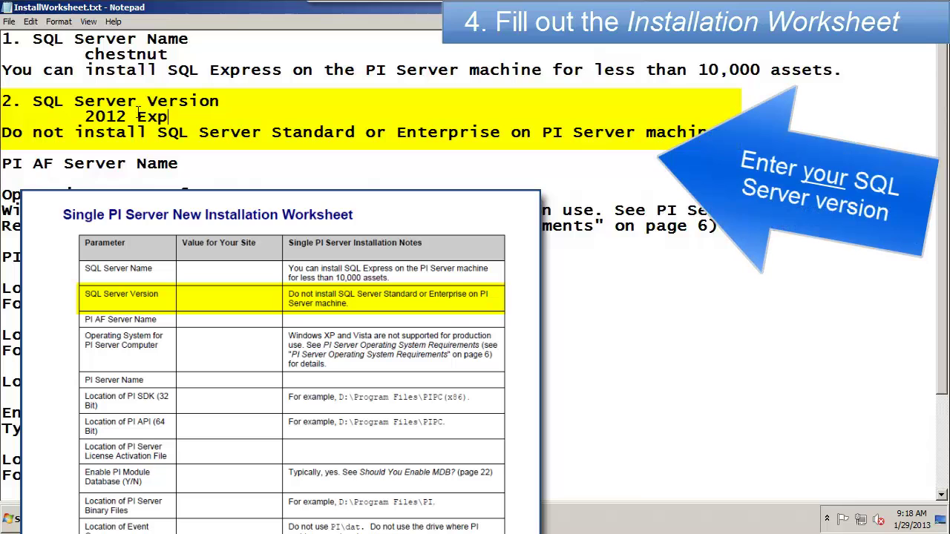
text(ress)
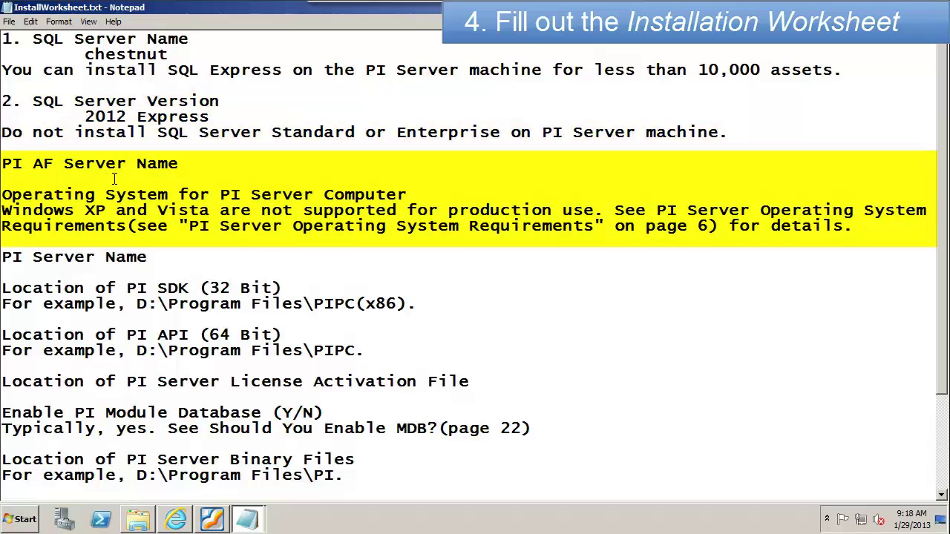
text(ch)
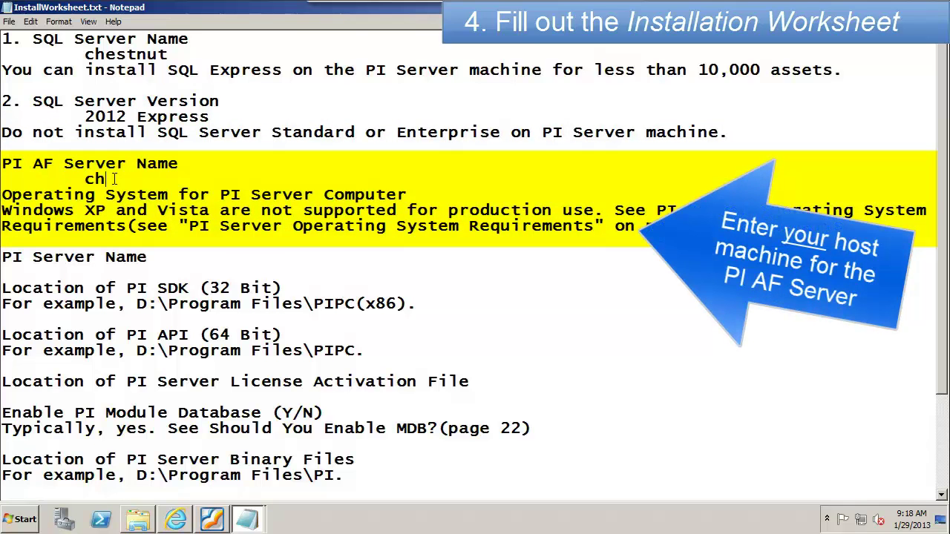
text(estnut)
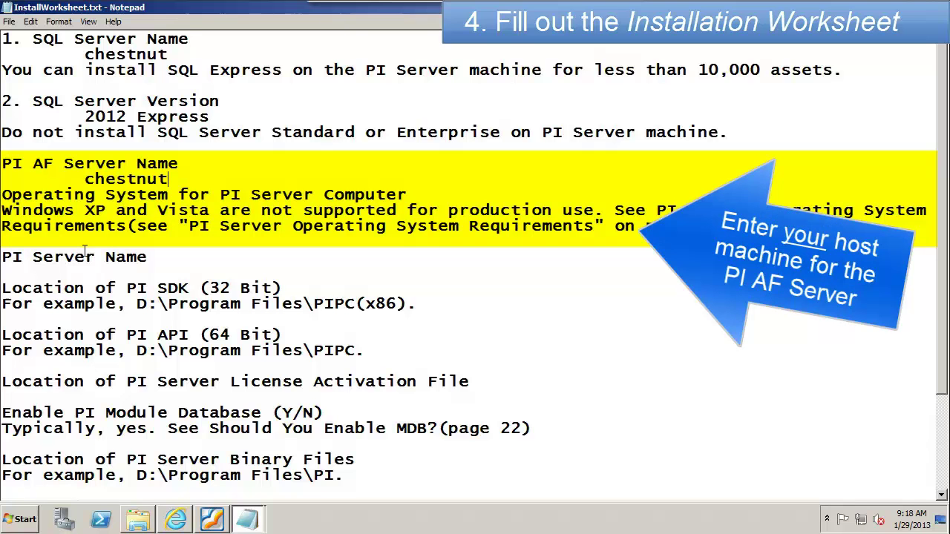
click(116, 272)
key(Tab)
text(che)
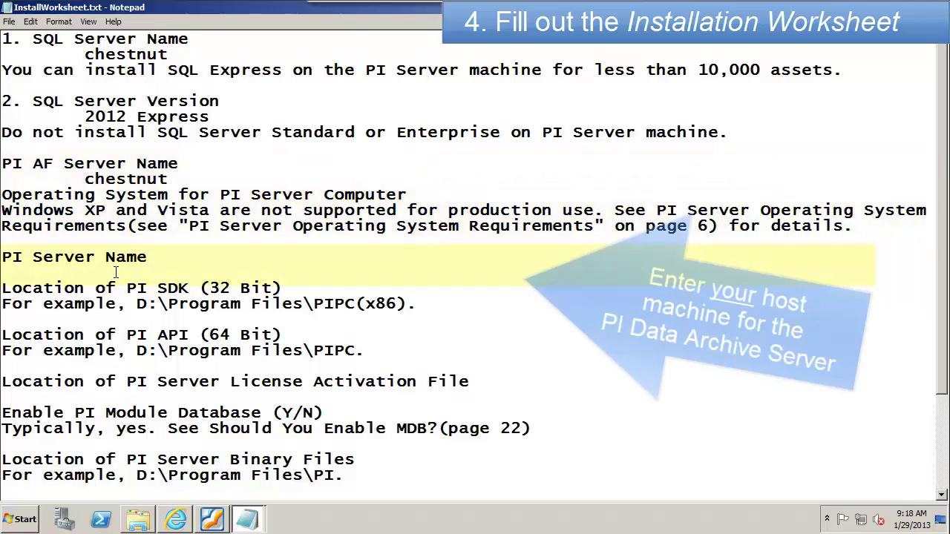
text(stnut)
key(Return)
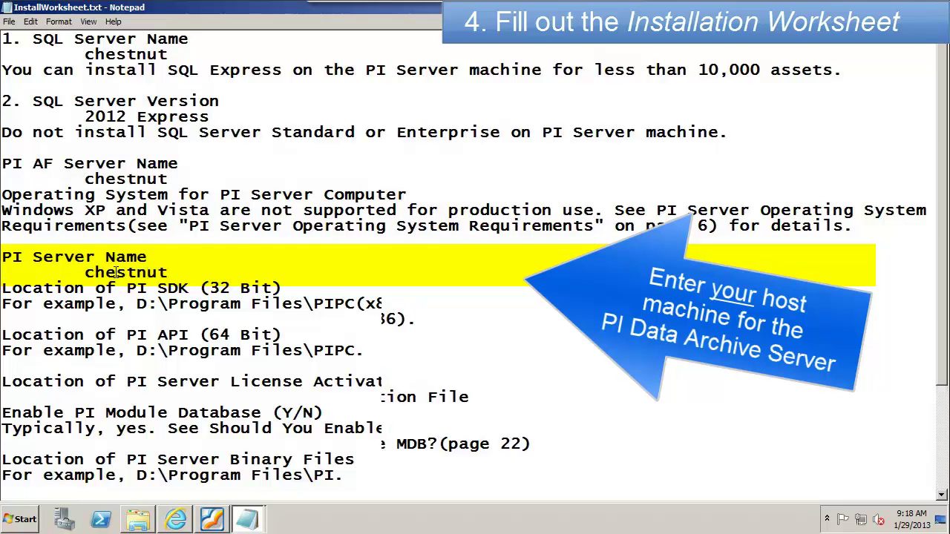
Step: Answer default for PI SDK and API, and note the license file will be in E:\downloads
click(104, 335)
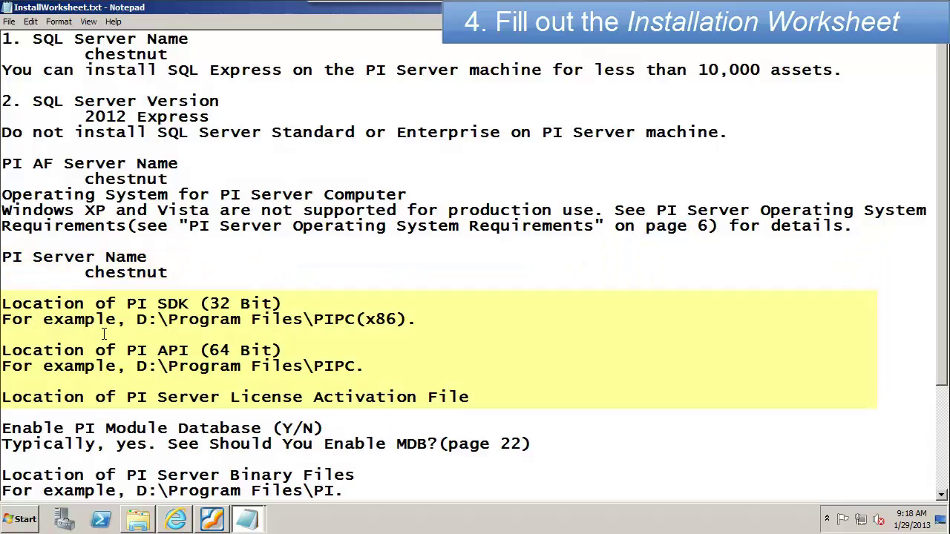
text(default)
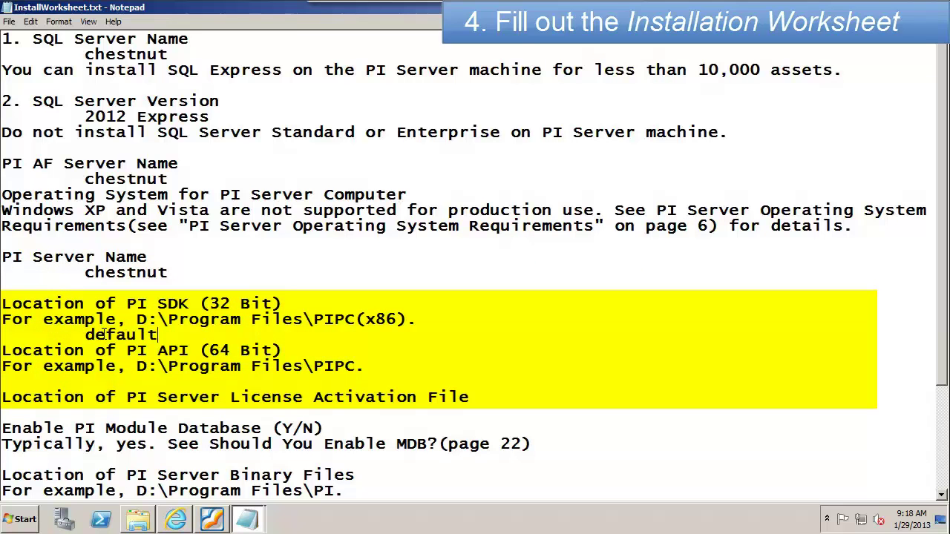
key(Return)
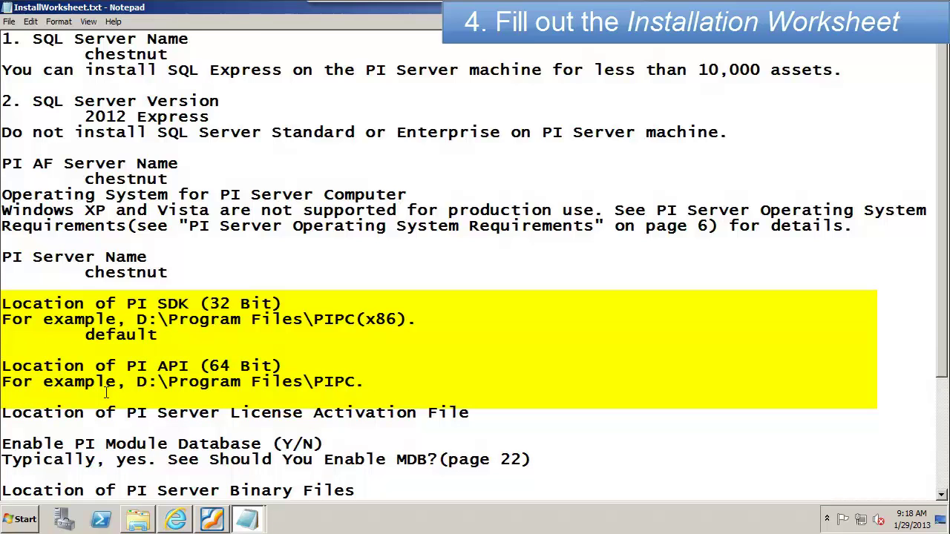
text(default)
key(Return)
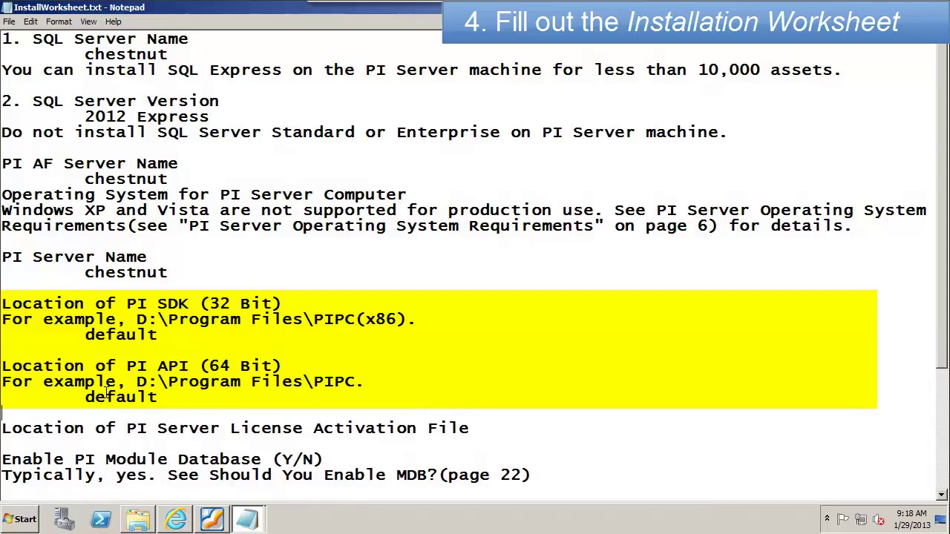
scroll(81, 438, down, 1)
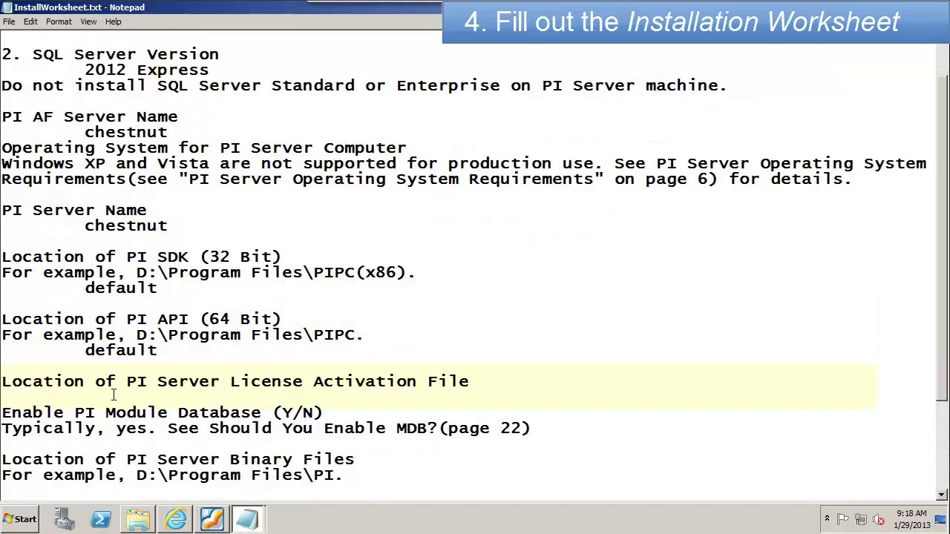
text(D)
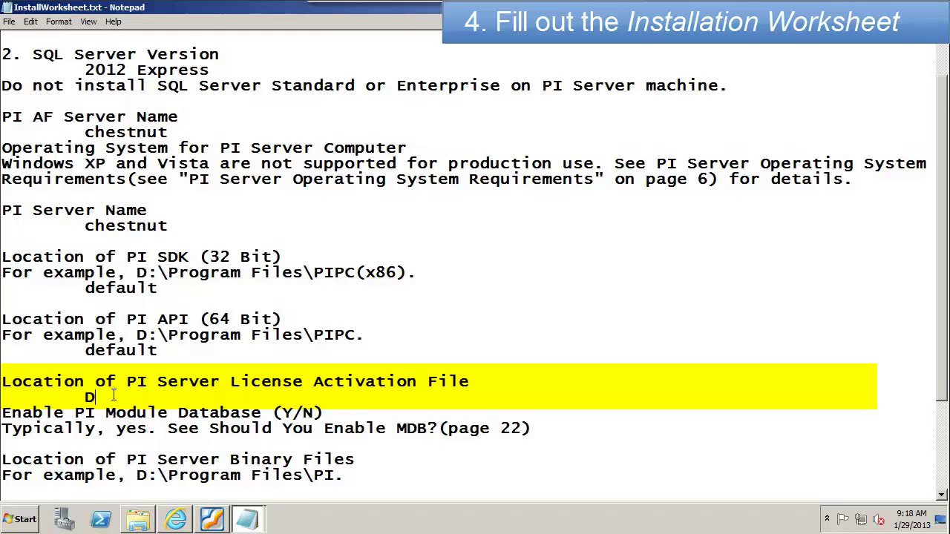
text(on't have it yet,)
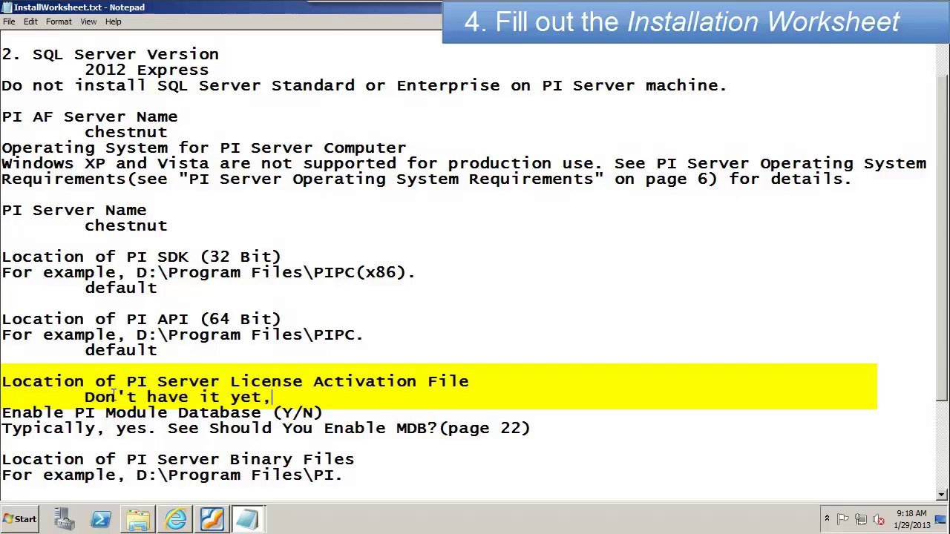
text( but will b)
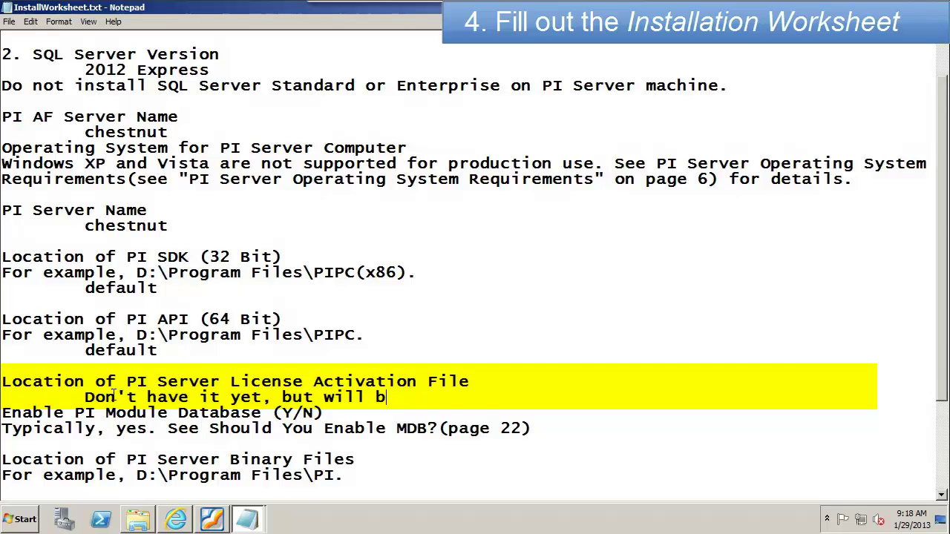
text(e E:\downloads)
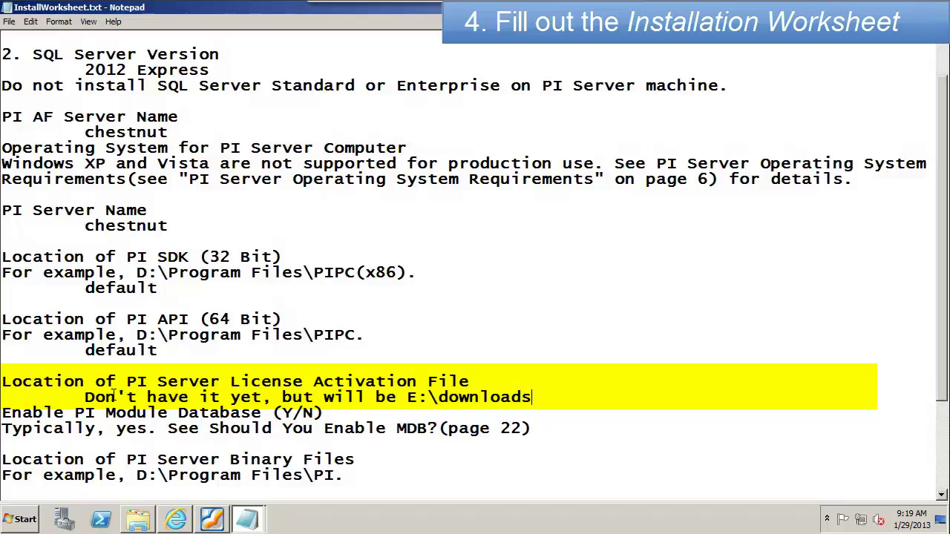
key(Return)
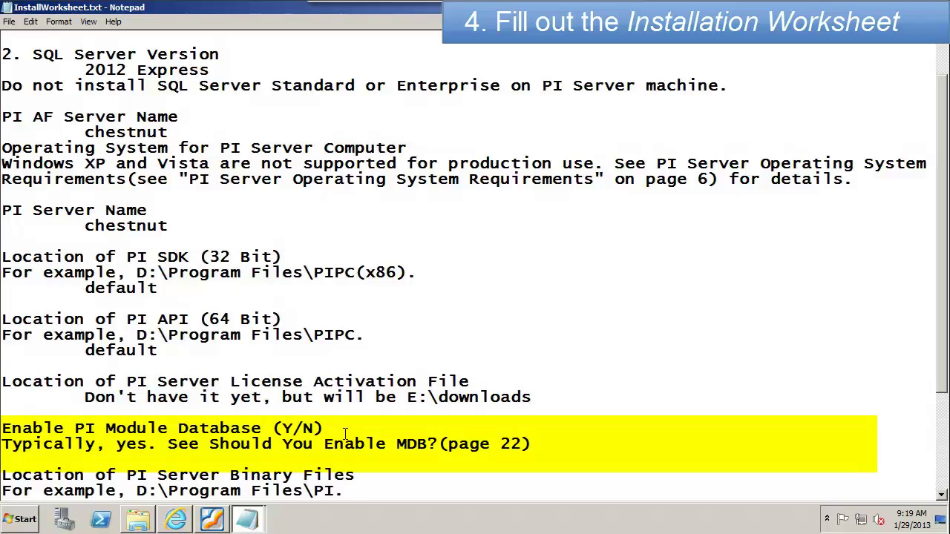
Step: Set Enable PI Module Database to Yes and PI Server Binary Files to default
key(Return)
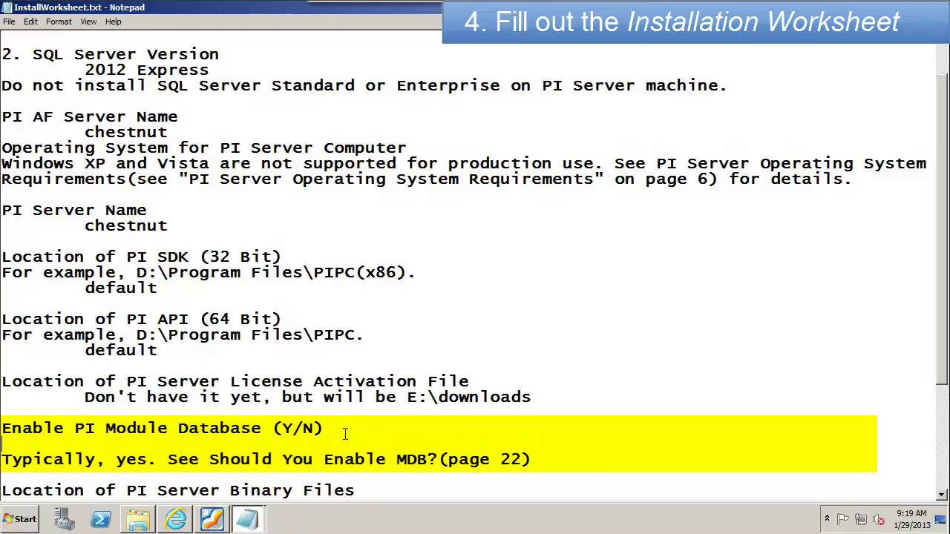
key(Tab)
text(Yes)
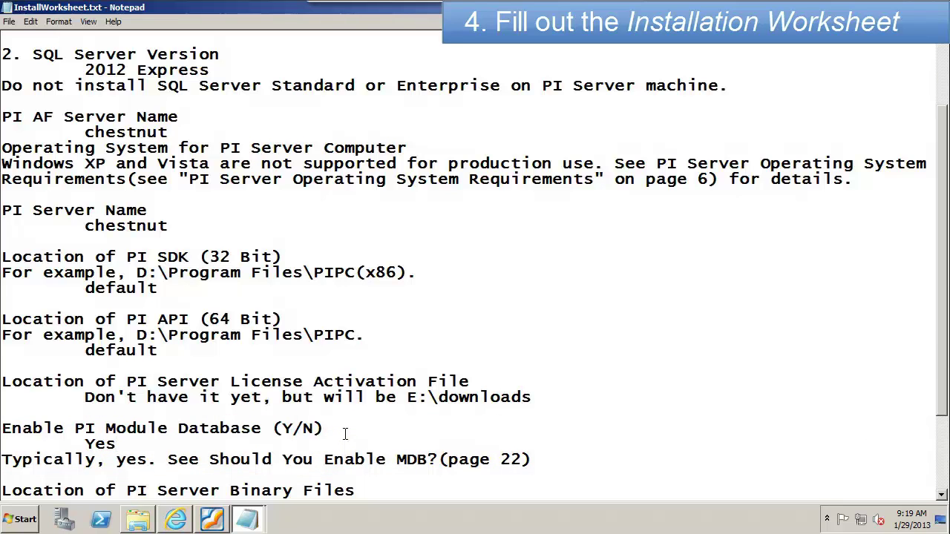
scroll(345, 434, down, 2)
scroll(350, 434, down, 1)
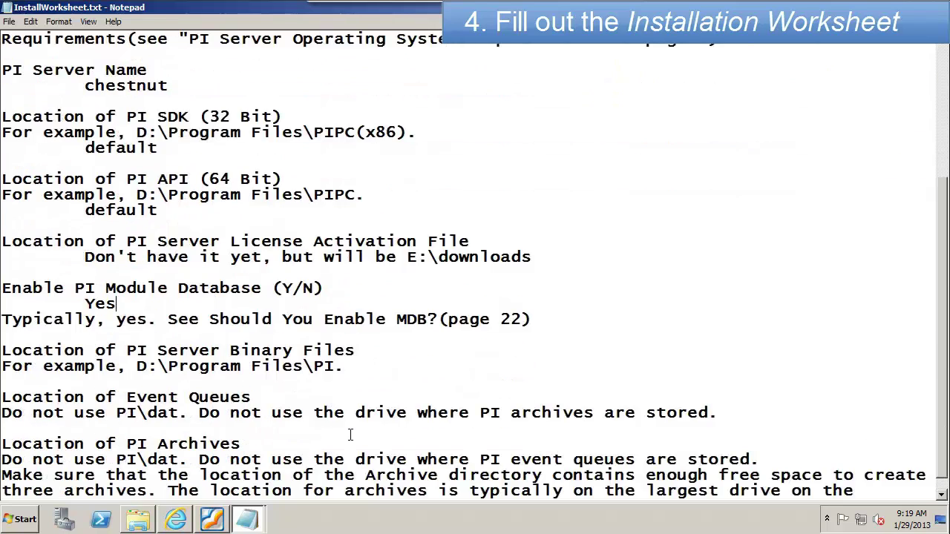
scroll(350, 435, down, 1)
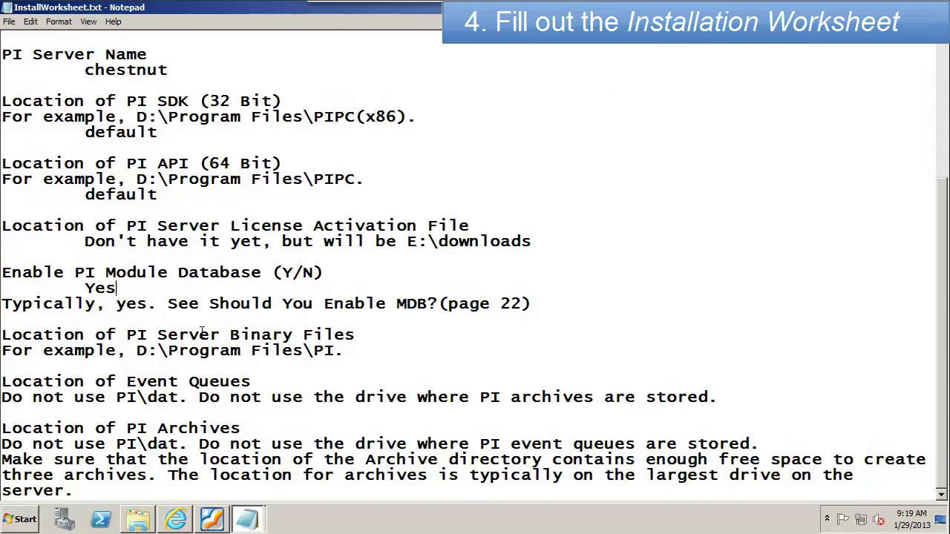
click(367, 338)
key(Return)
text(defaul)
text(t)
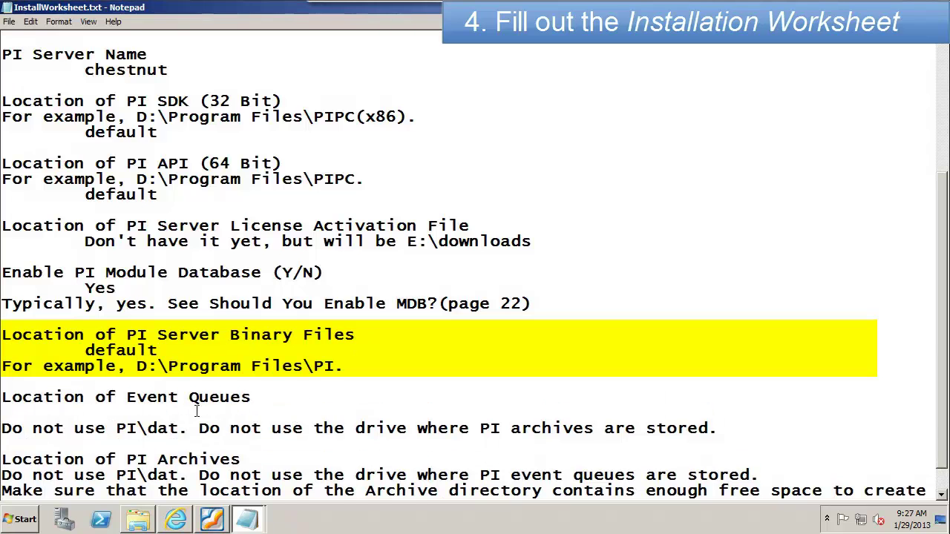
Step: Add a note pointing to the manual's Best Practices for PI Server File Locations (p20)
mouse_move(247, 520)
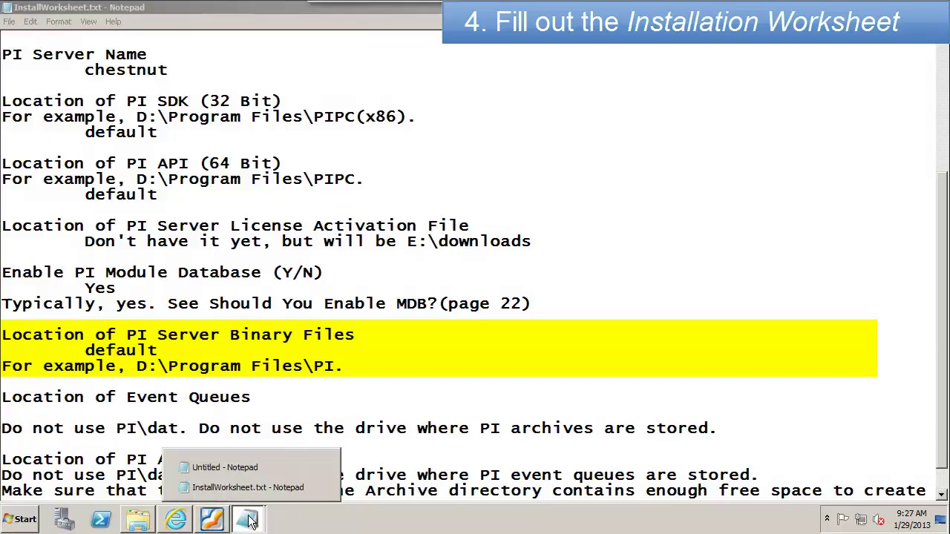
click(232, 466)
text(Let's have a l)
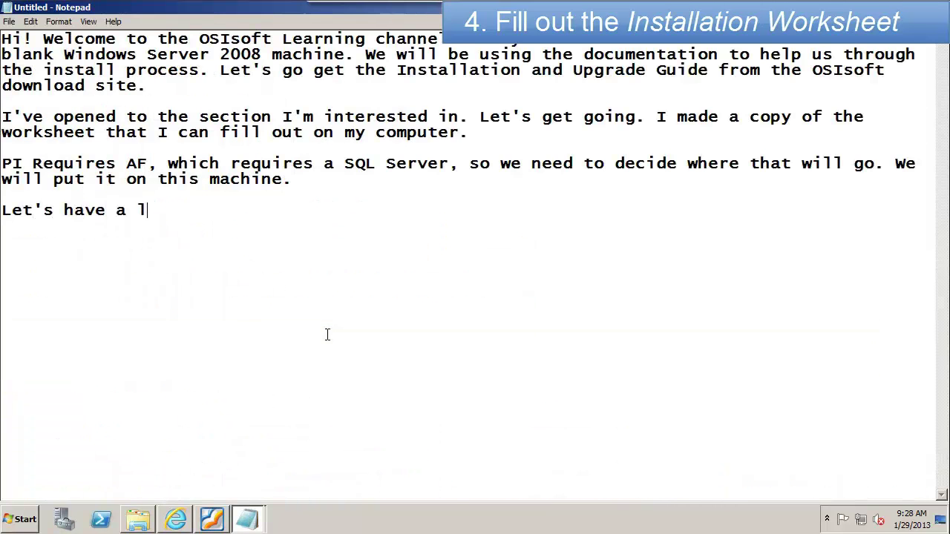
text(ook at the Manual: )
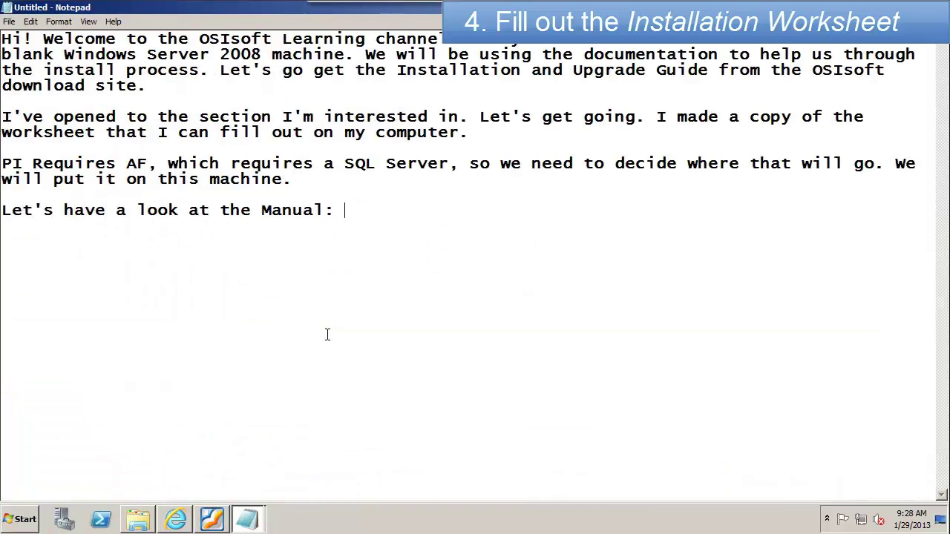
text(Best Practices for PI Server File L)
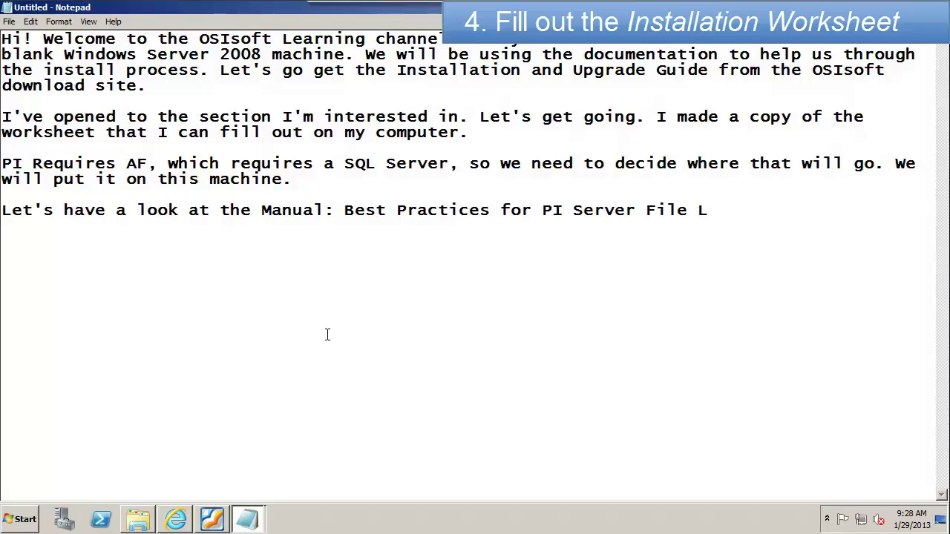
text(ocations (p20))
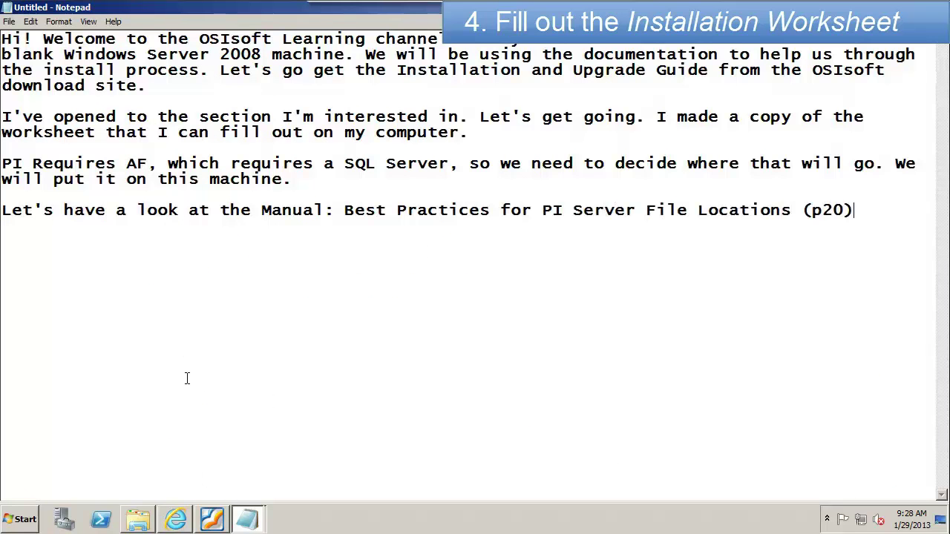
click(212, 519)
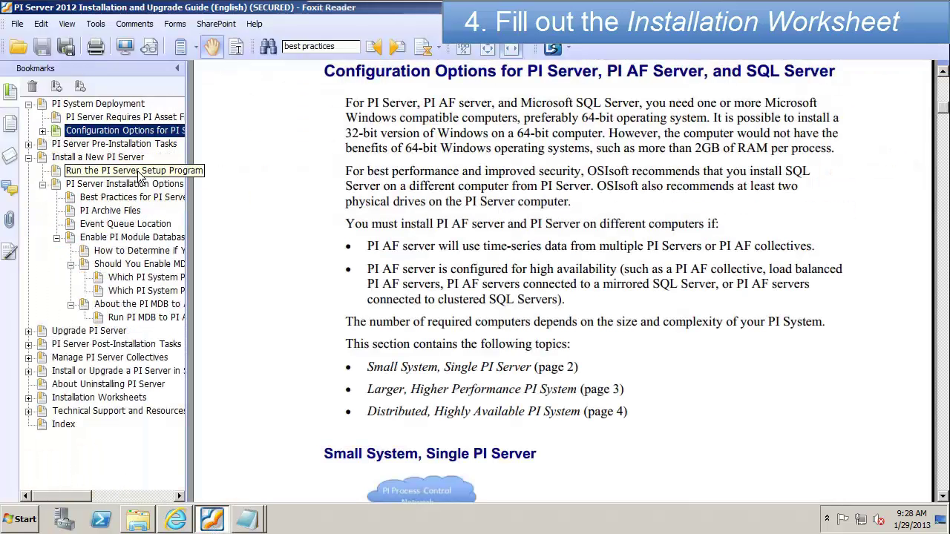
Step: Read the guide's file-location best practices showing default binary, archive and event queue locations
click(111, 195)
scroll(945, 503, down, 3)
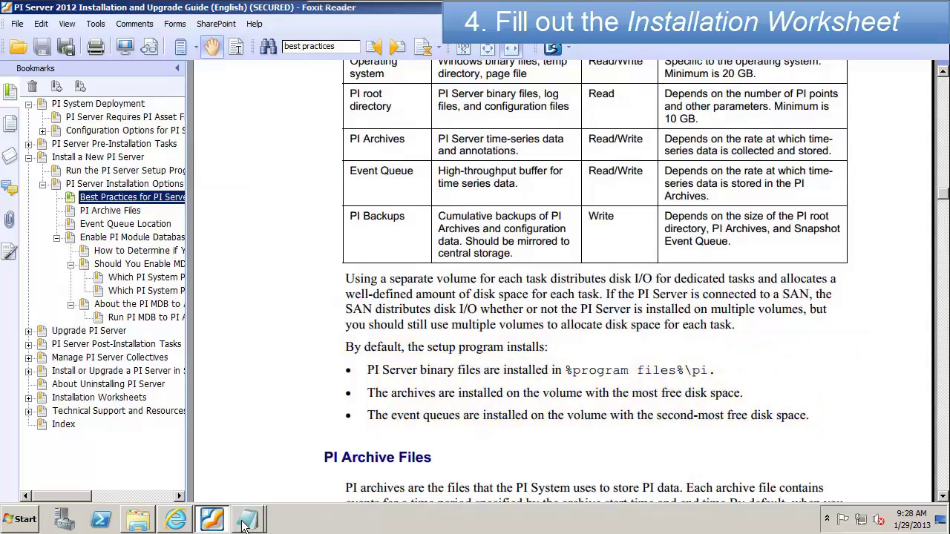
mouse_move(245, 524)
click(236, 468)
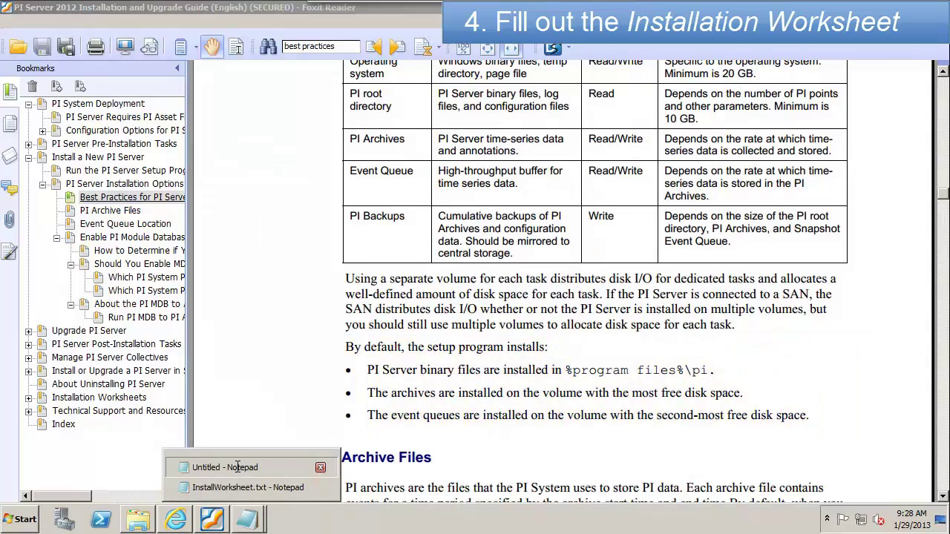
Step: Note that the install kit can be trusted to distribute files, and set Event Queues location to default
text(Looks like we can trust )
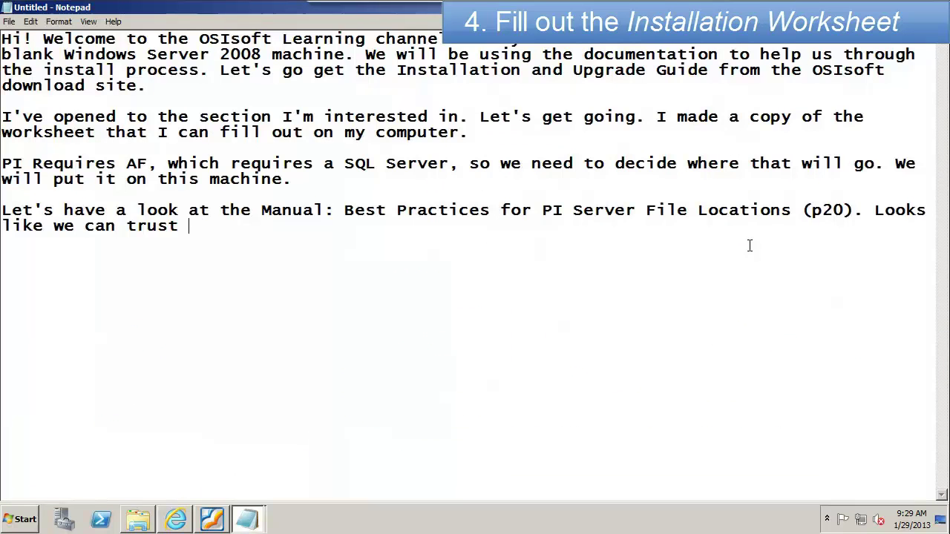
text(the install kit to distribute things for us. Great!)
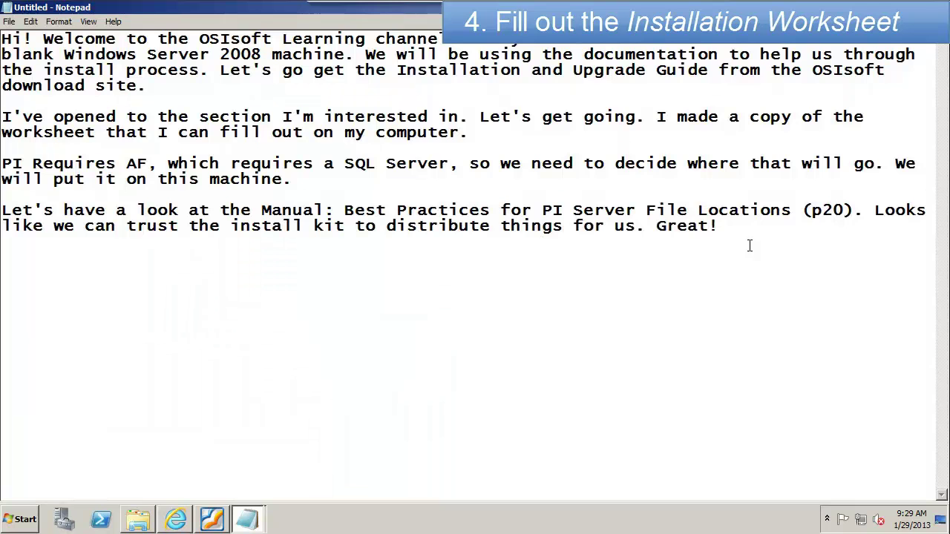
click(247, 519)
click(229, 484)
text(default)
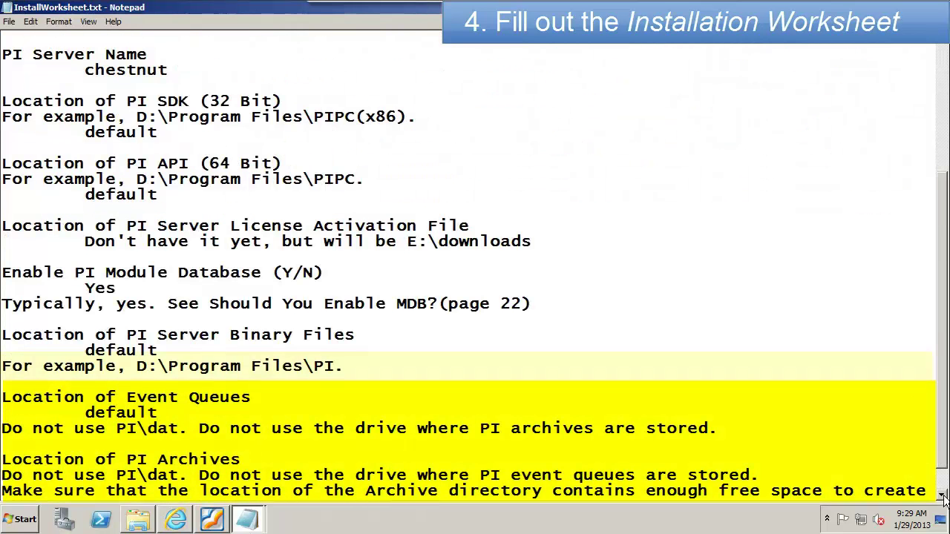
Step: Add an indented default entry under Location of PI Archives
click(943, 495)
click(943, 496)
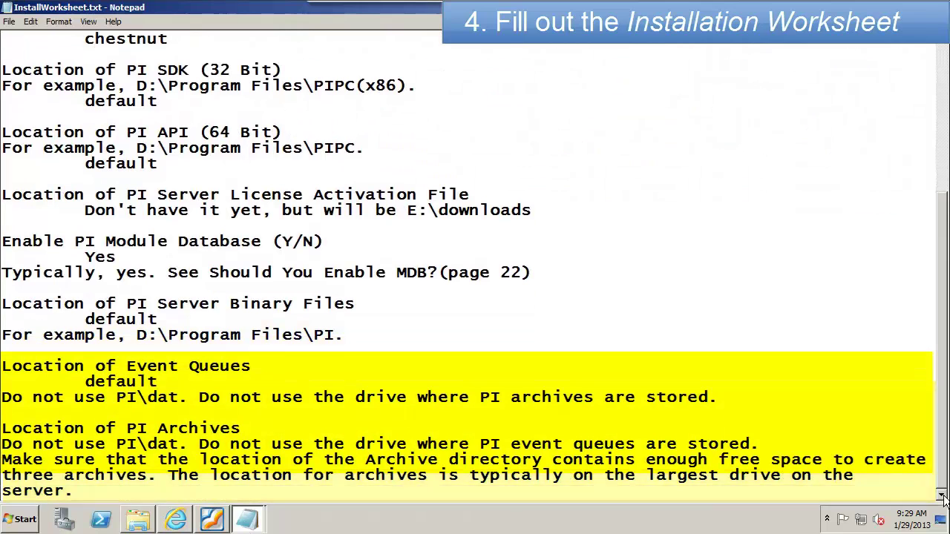
click(247, 427)
key(Return)
key(Tab)
text(default)
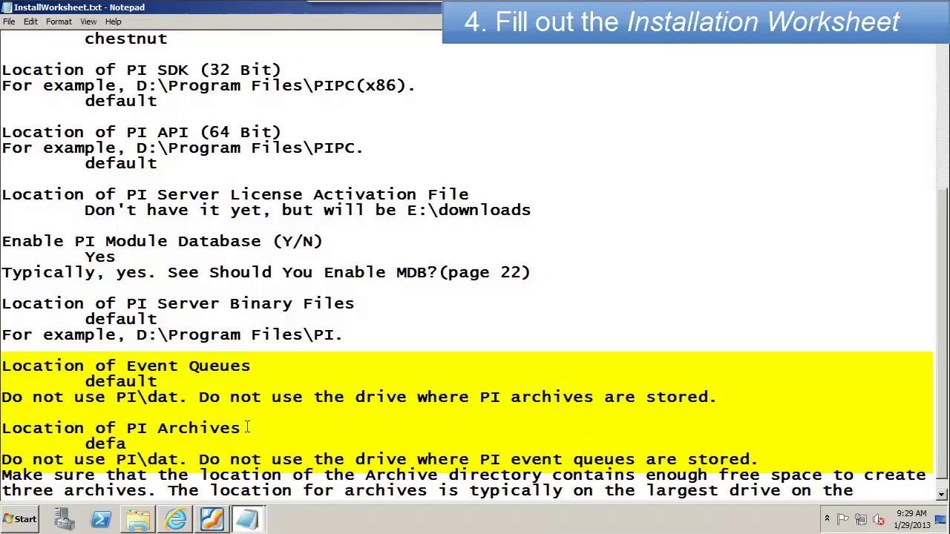
click(941, 495)
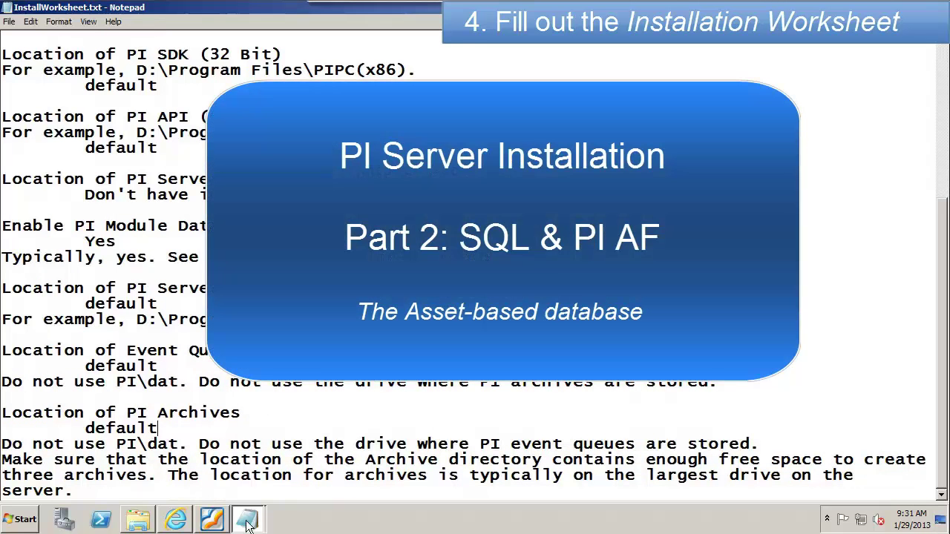
Step: Revisit Pre-Installation Tasks, then note installing SQL Server and AF from already-downloaded kits
click(224, 523)
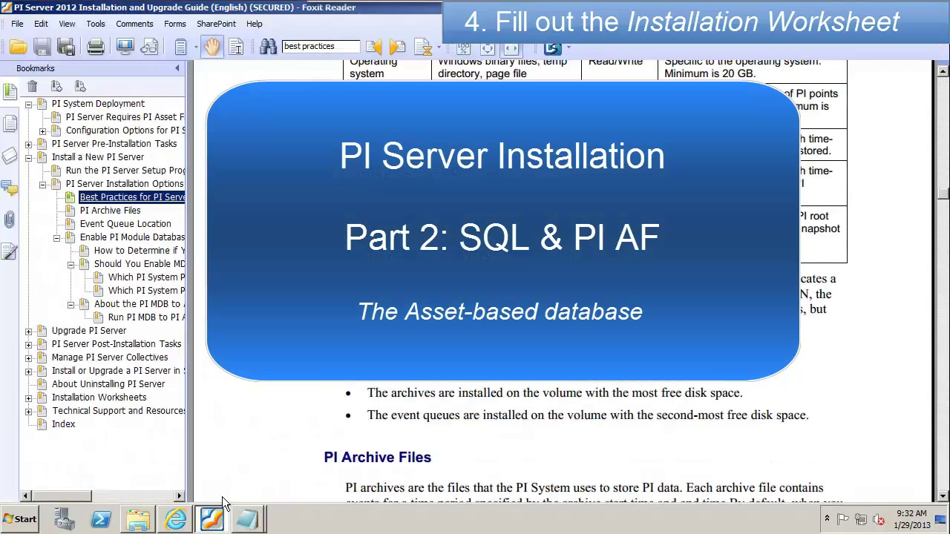
click(70, 145)
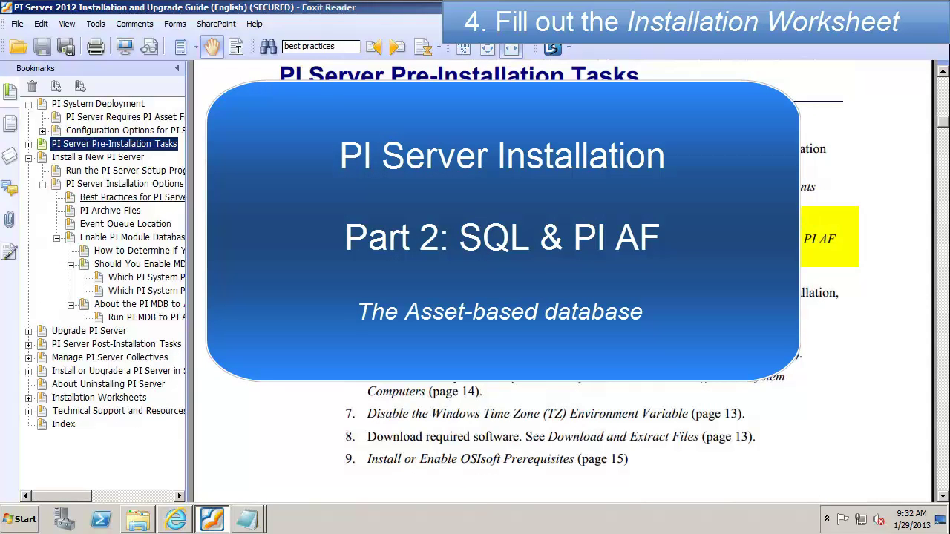
mouse_move(248, 519)
click(243, 465)
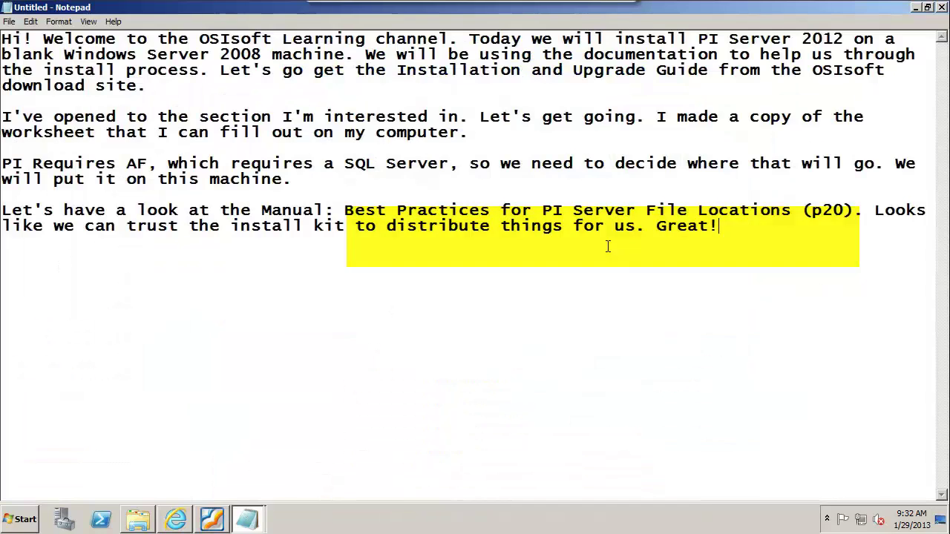
key(Return)
key(Return)
text(OK, let's install SQL)
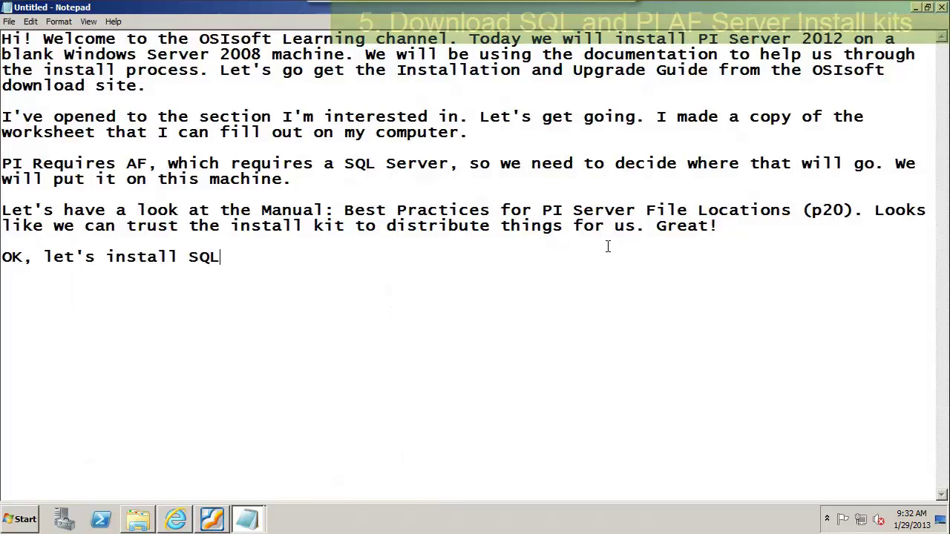
text( Server and AF. I already downl)
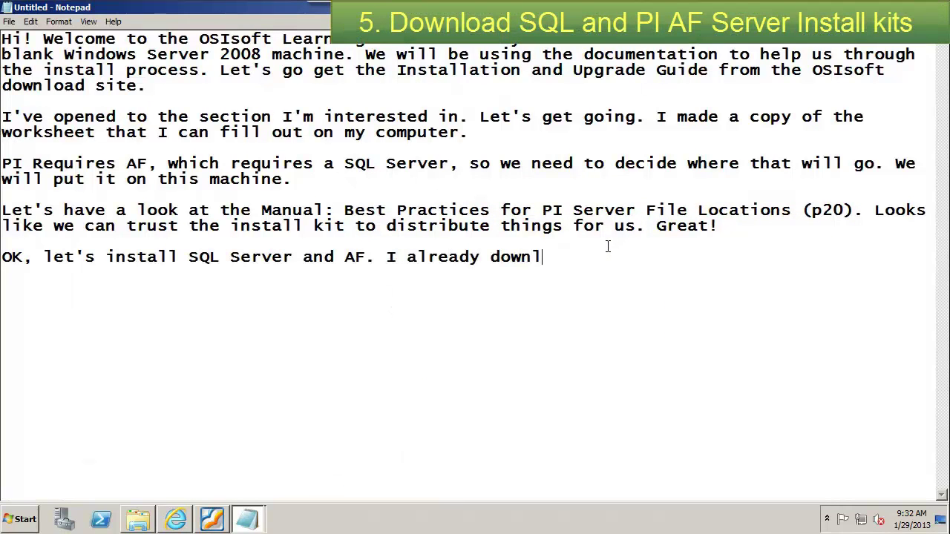
text(oaded these from the OS)
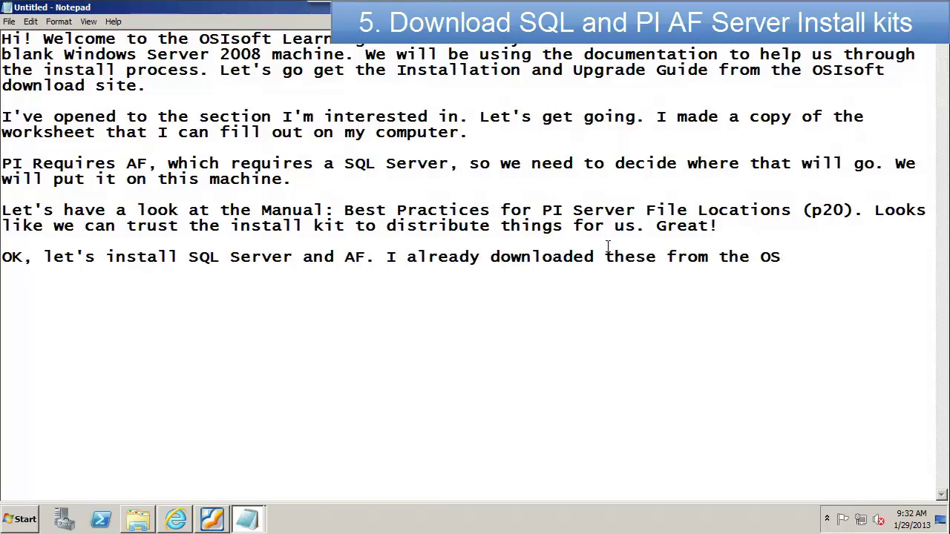
text(Isoft download site. I also download)
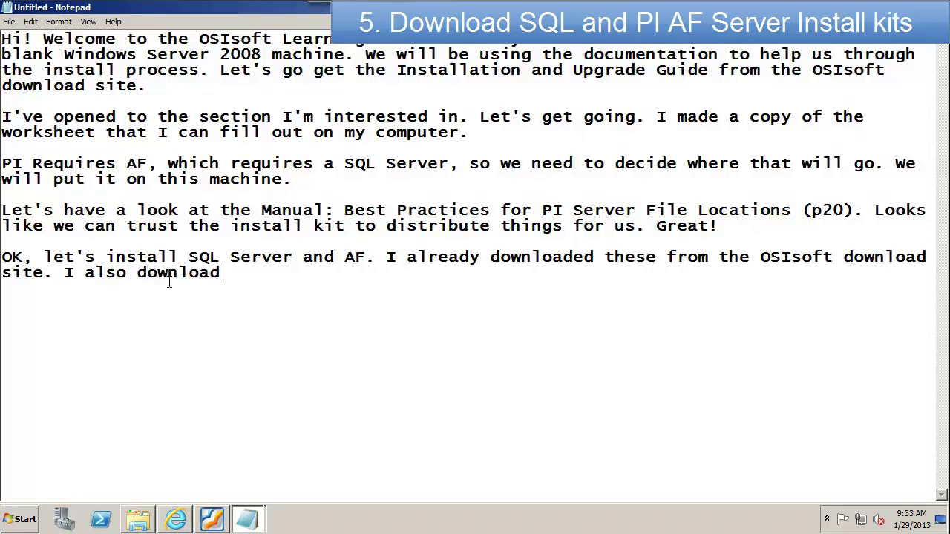
text(ed our whitepaper with )
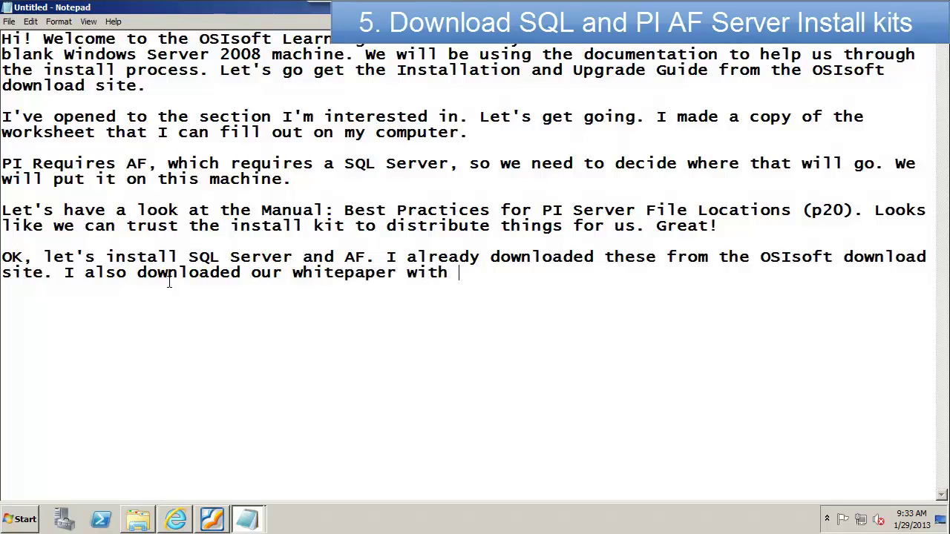
text(step by step directions for)
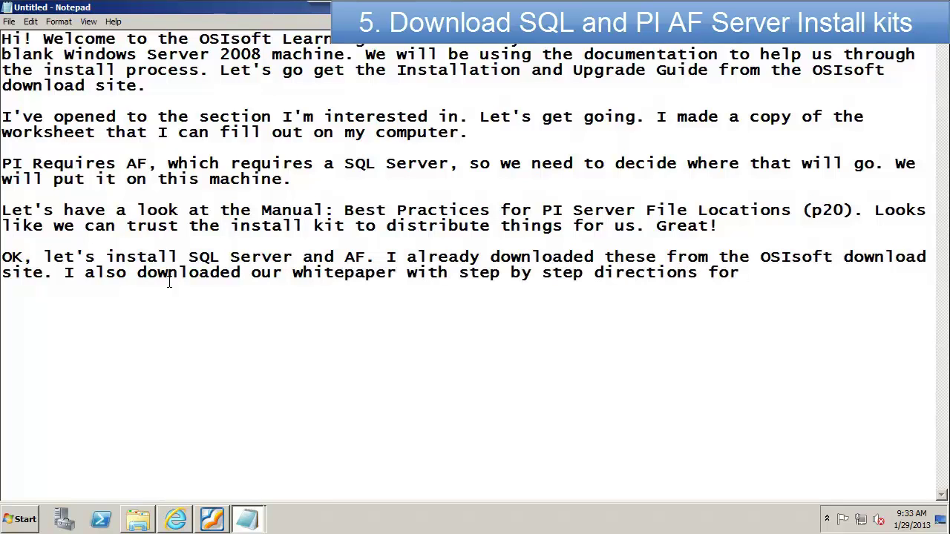
text( SQL Server EXpress.)
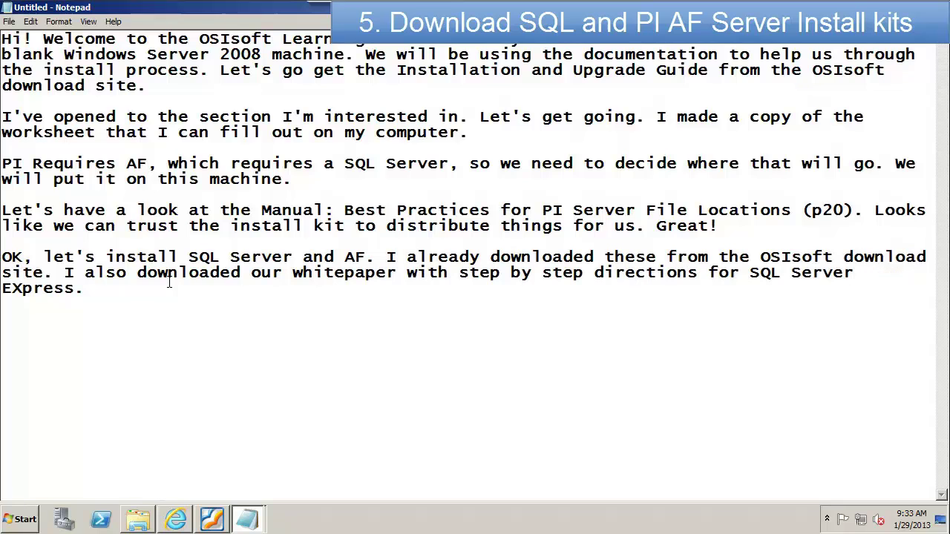
click(941, 520)
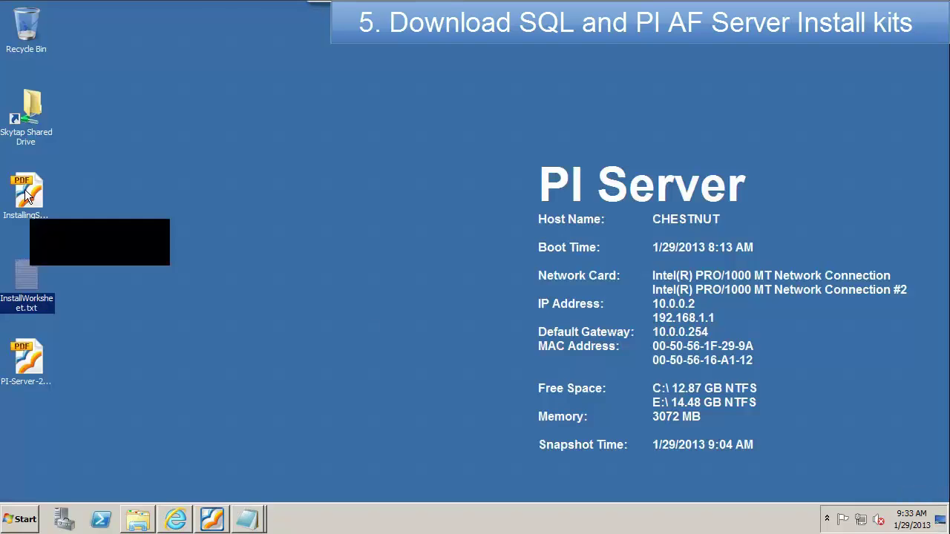
Step: Open InstallingSQLServer2012Express.pdf in Foxit Reader zoomed to Fit Width
click(26, 195)
double_click(26, 194)
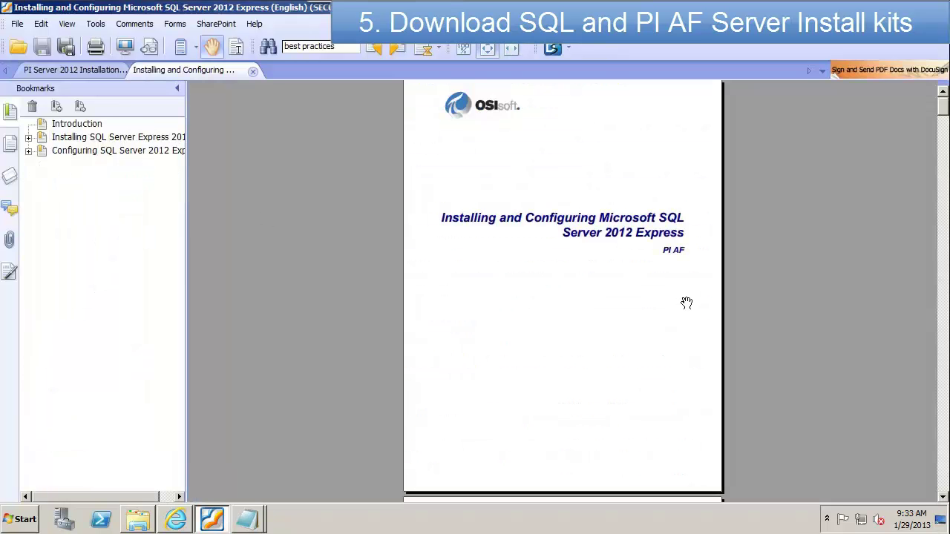
click(554, 491)
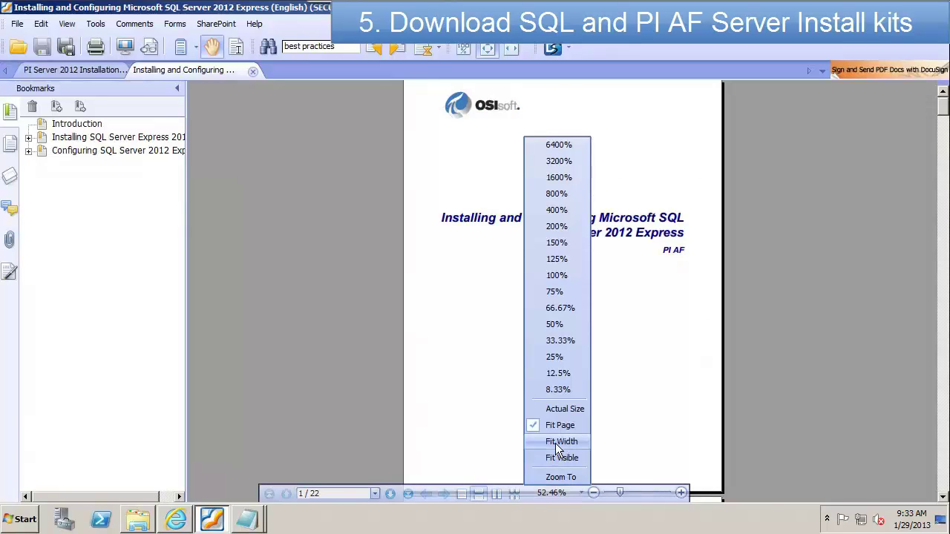
click(558, 443)
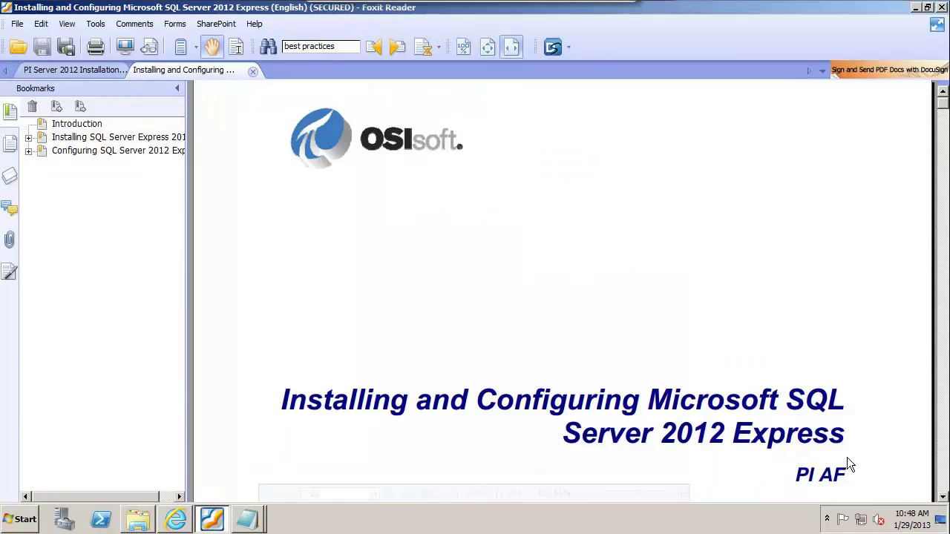
Step: Add the note 'First we need to Enable .NET 3.5' and show the desktop
click(247, 519)
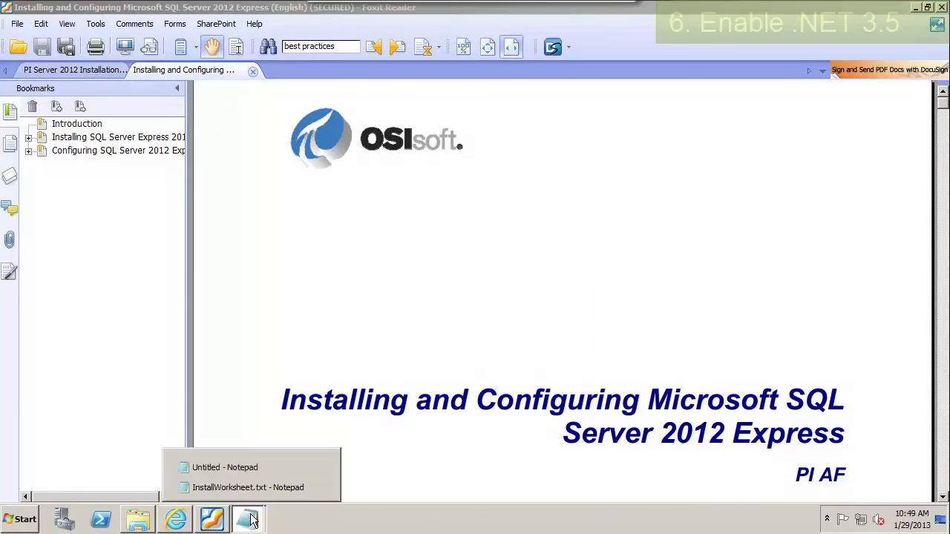
click(215, 460)
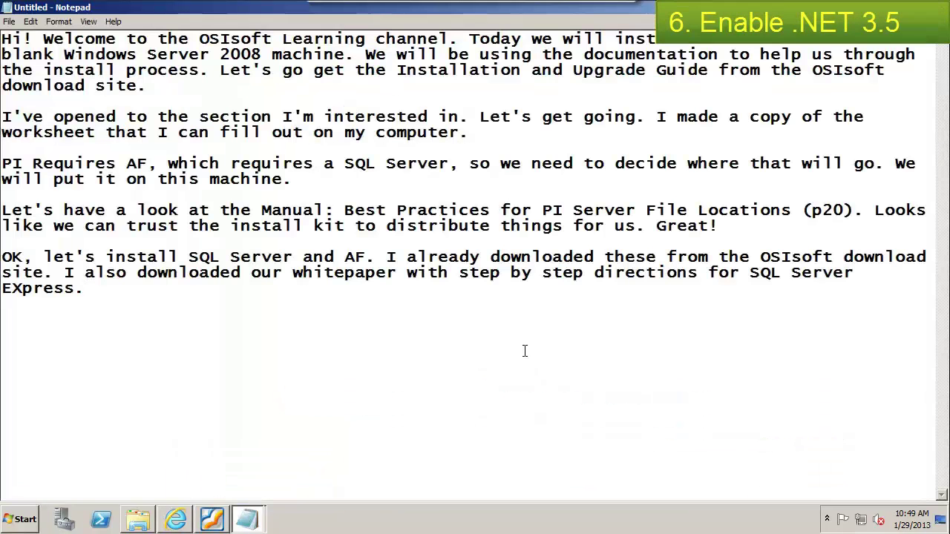
text(First we need to Enable .NET 3.5.)
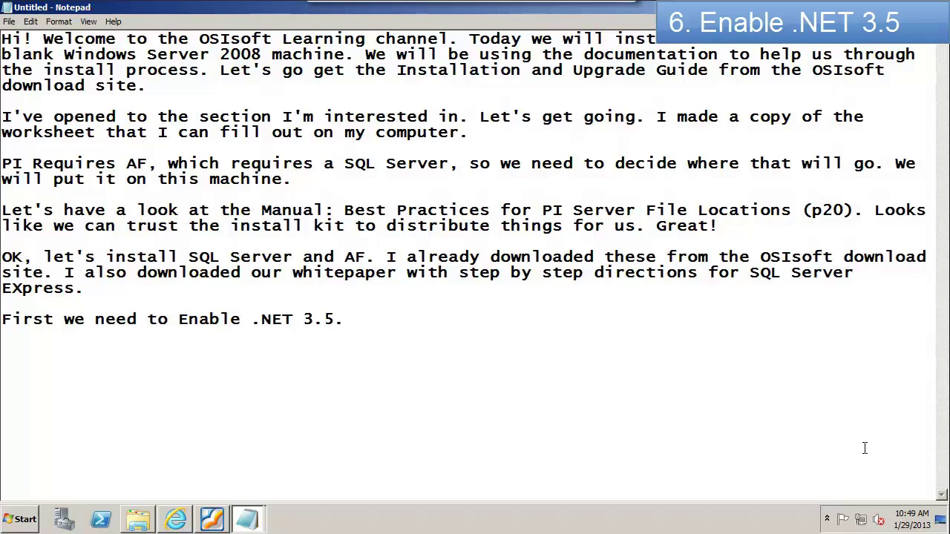
click(945, 528)
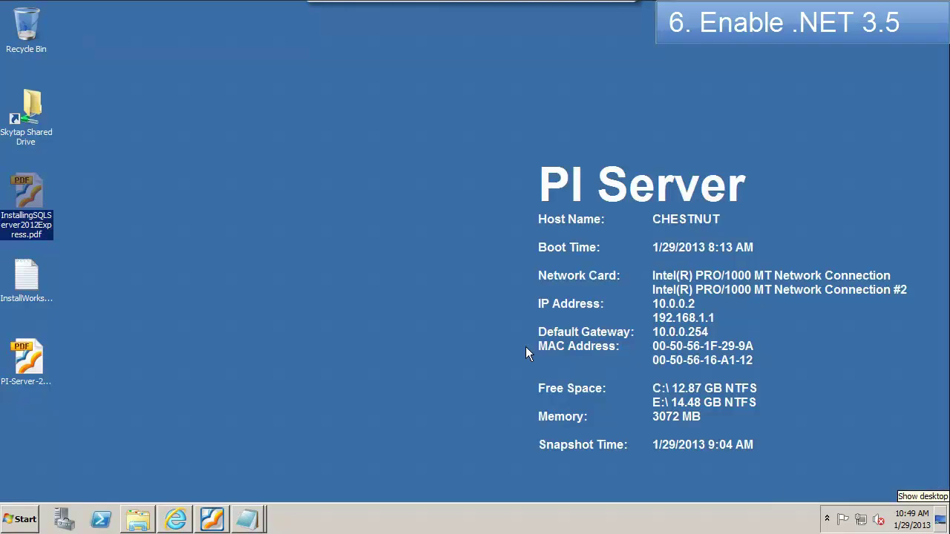
Step: From Server Manager's Roles summary, select the Application Server role with its required features
click(63, 523)
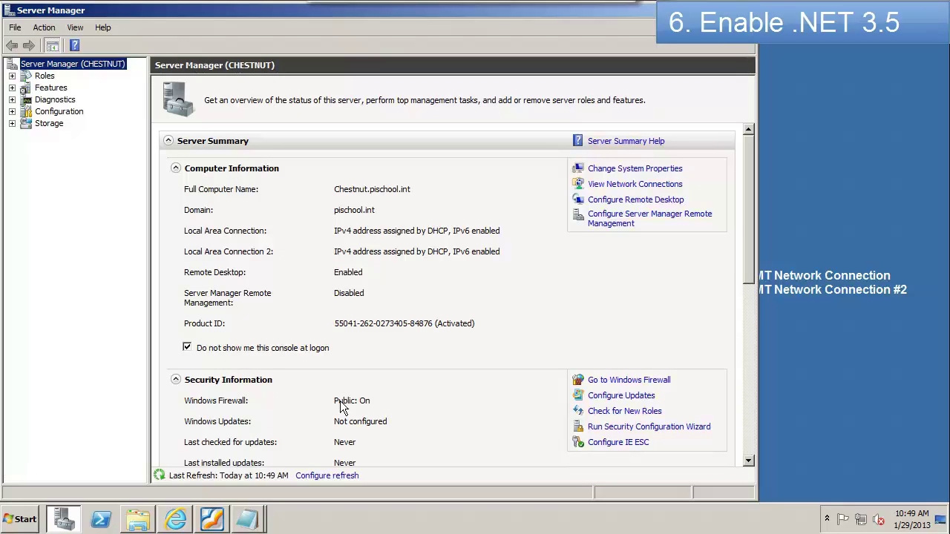
click(12, 76)
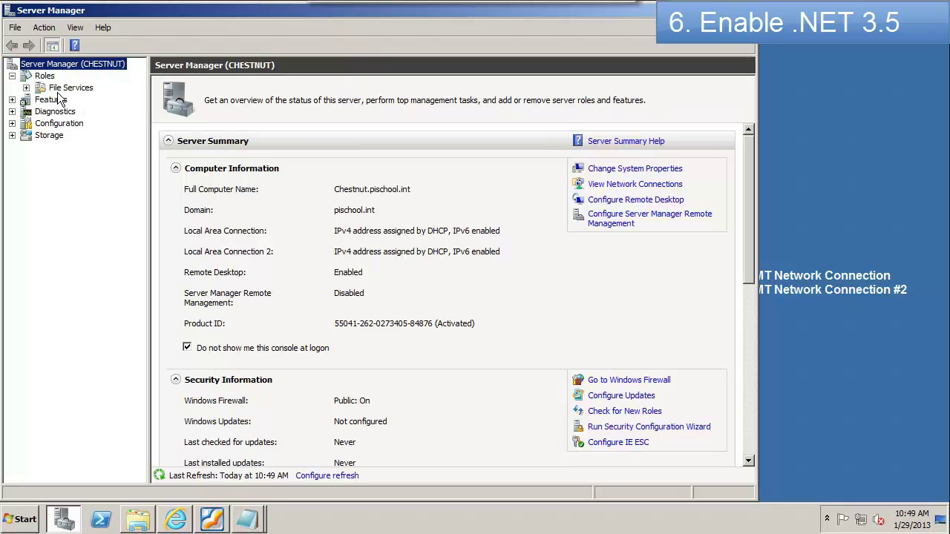
click(44, 76)
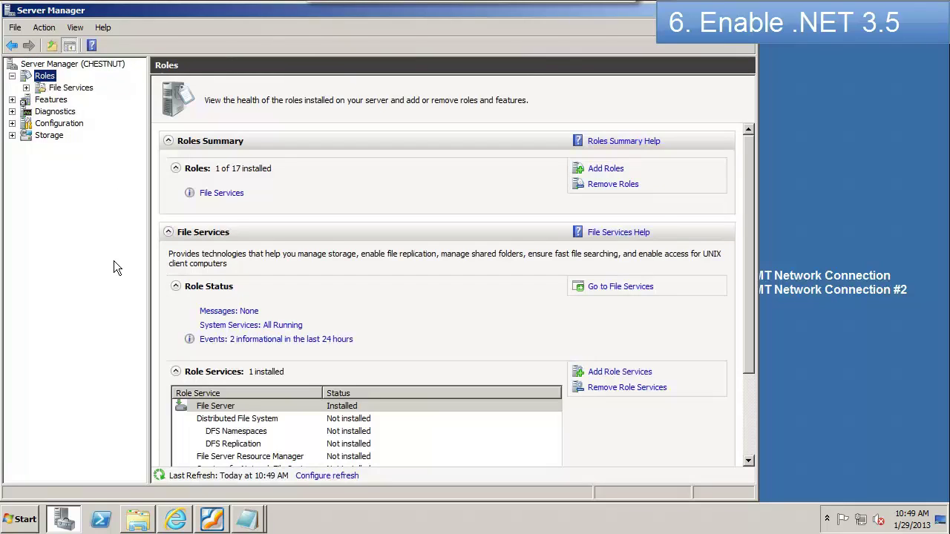
click(594, 172)
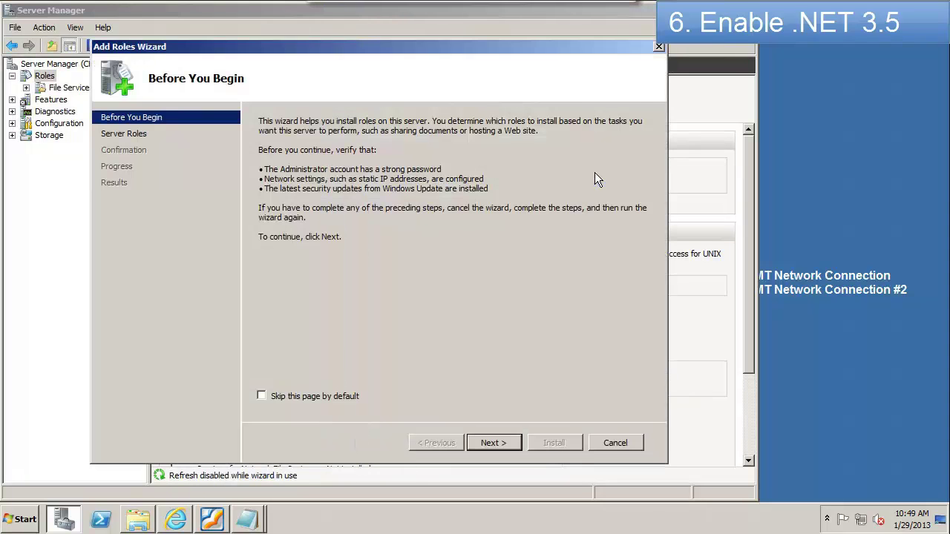
click(487, 444)
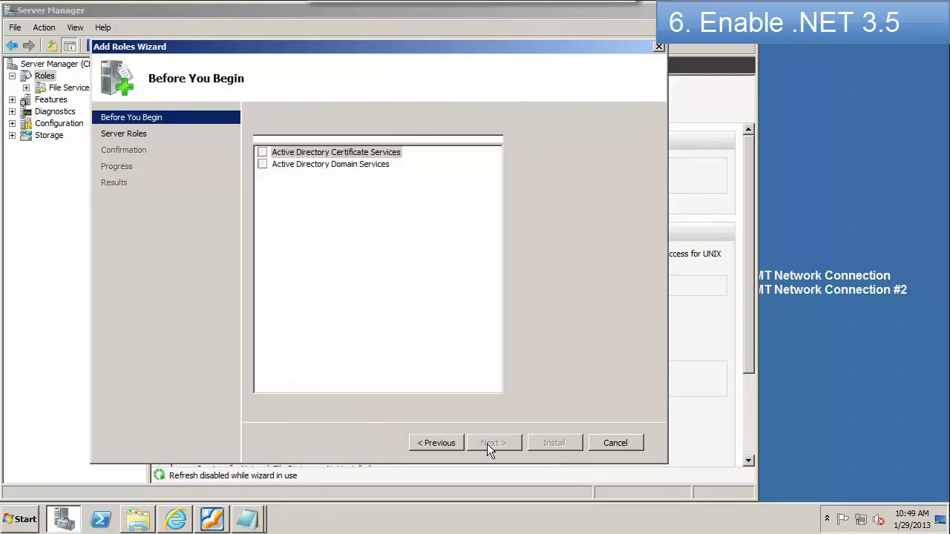
click(262, 211)
click(484, 322)
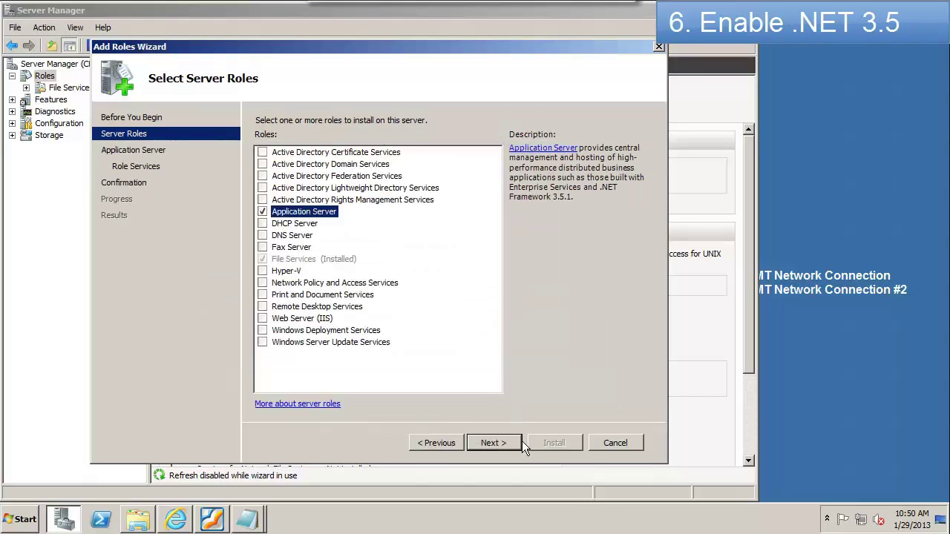
Step: Install .NET Framework 3.5.1 with the Application Server role, close the wizard, and show the desktop
click(507, 444)
click(507, 444)
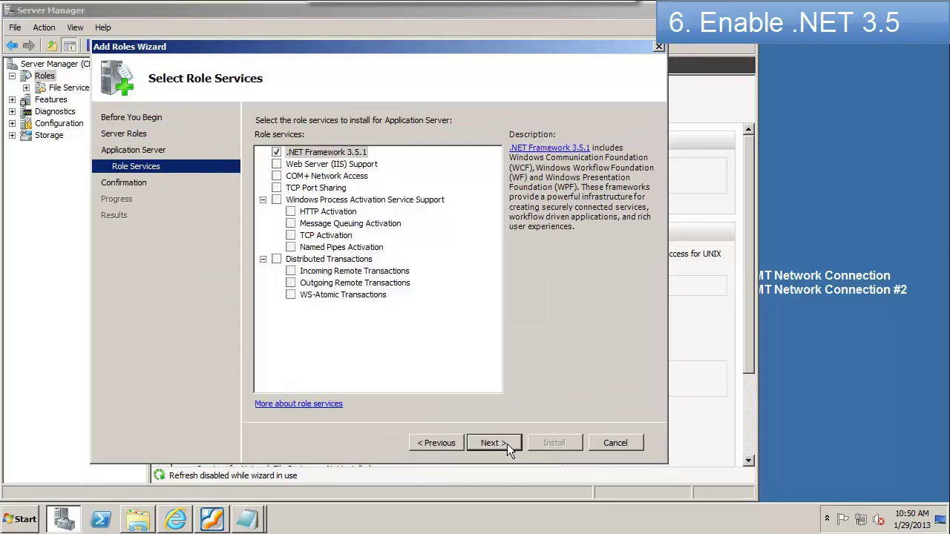
click(507, 444)
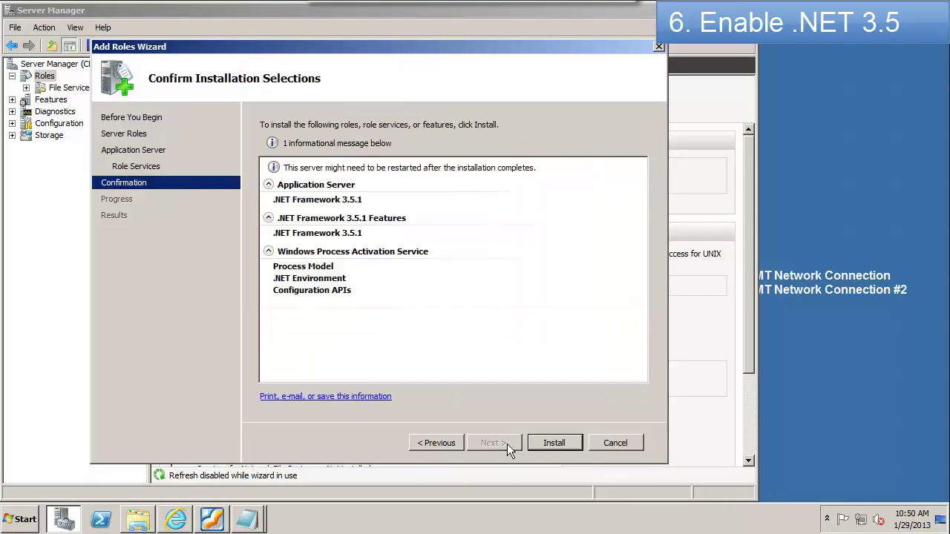
click(542, 444)
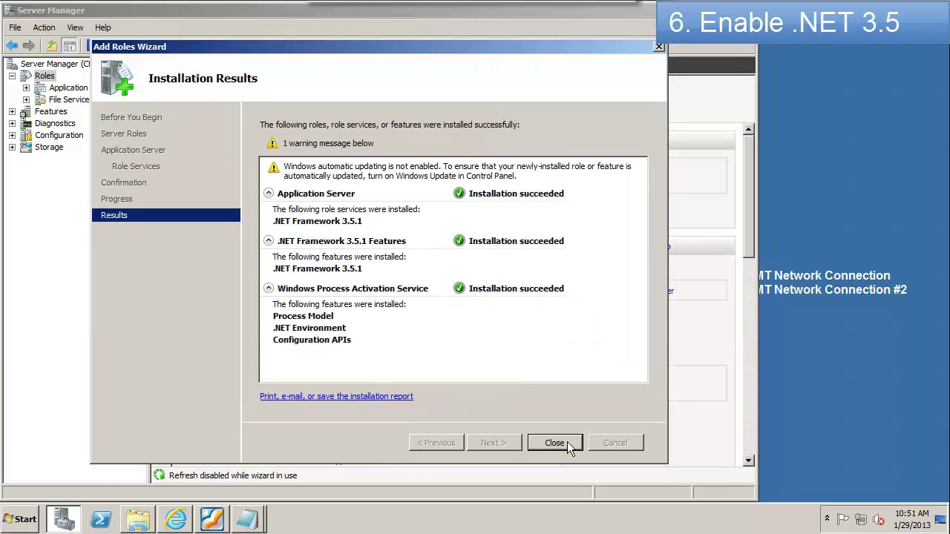
click(568, 444)
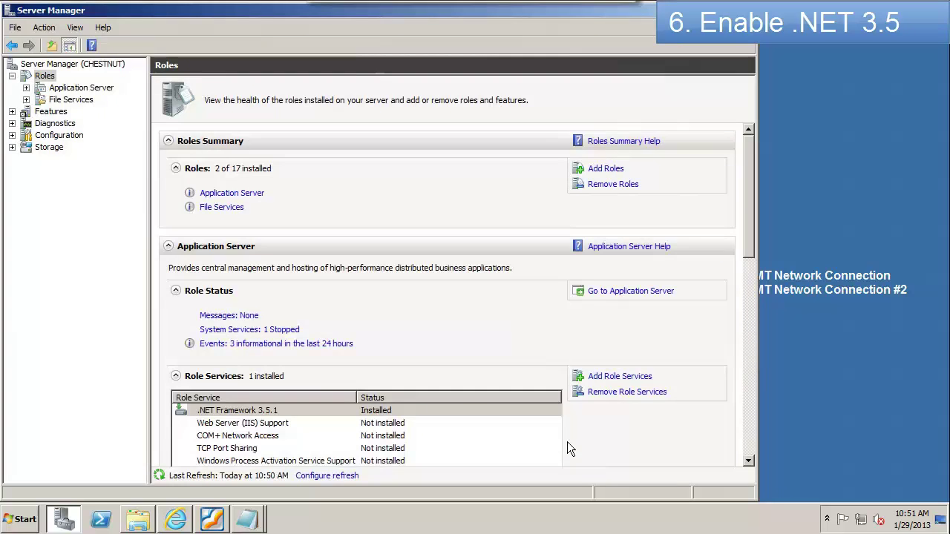
click(941, 522)
Step: Run SQLEXPRWTx64ENU_2012_.exe from Downloads, allowing it past the security warning
click(138, 520)
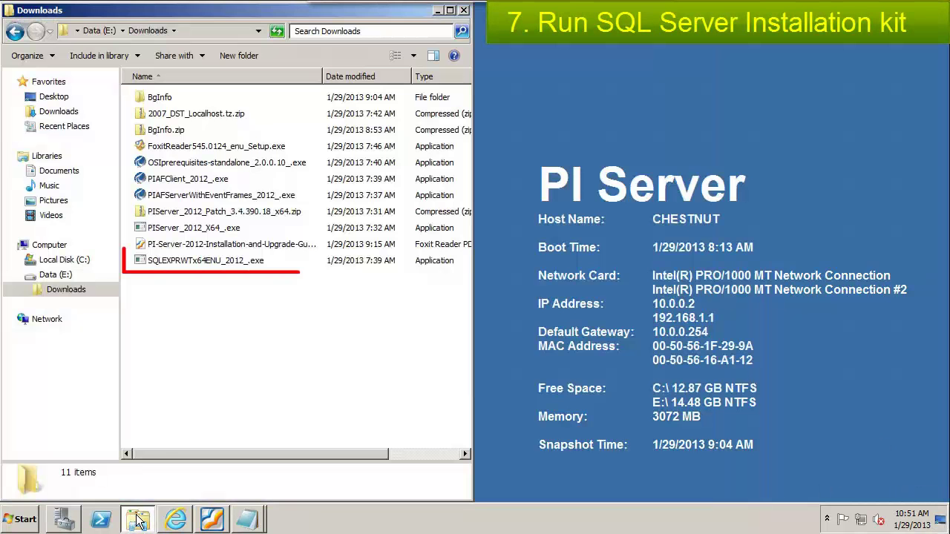
click(174, 260)
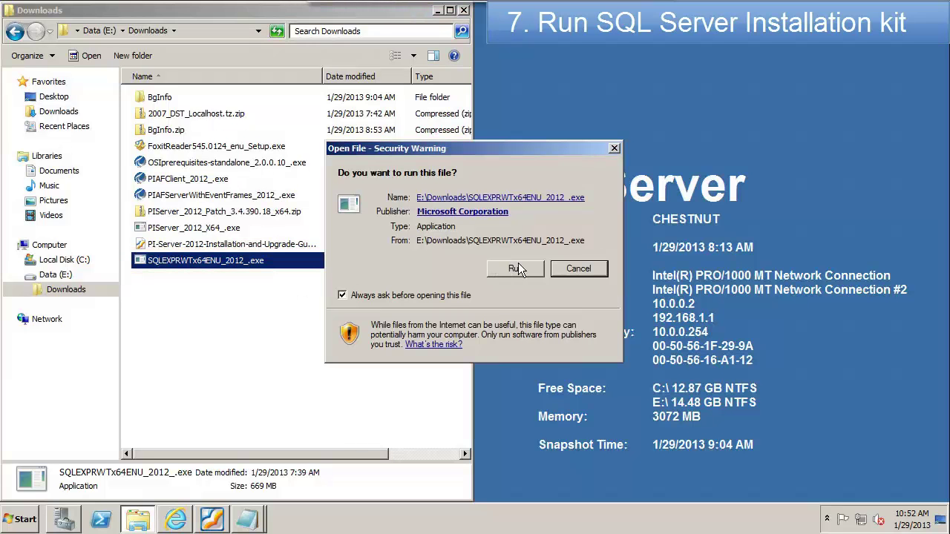
click(518, 268)
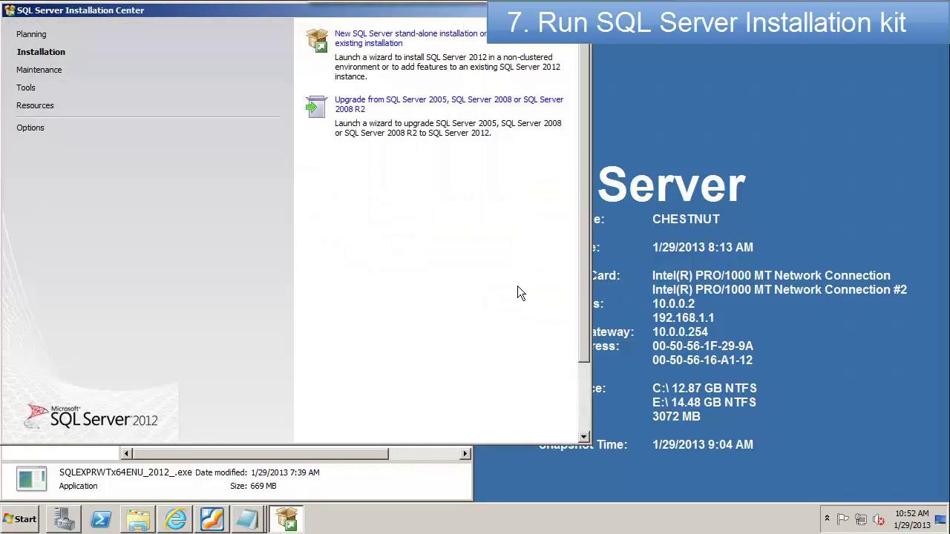
Step: Begin a new stand-alone SQL Server 2012 installation, accepting the license terms and including product updates
click(377, 38)
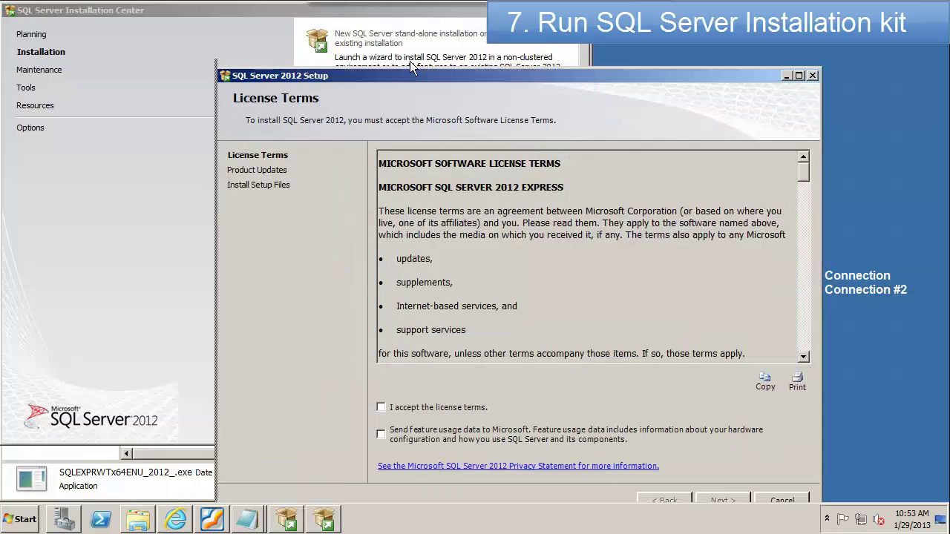
click(381, 367)
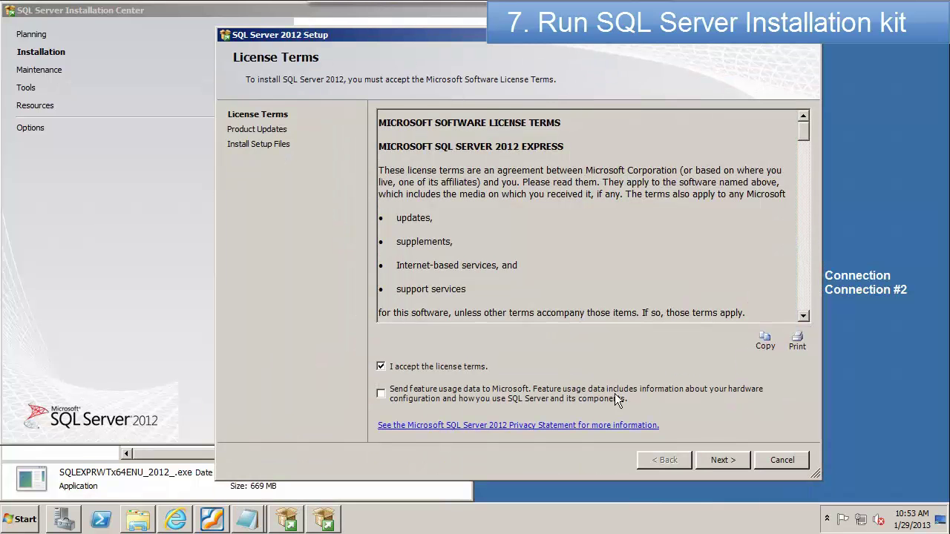
click(720, 461)
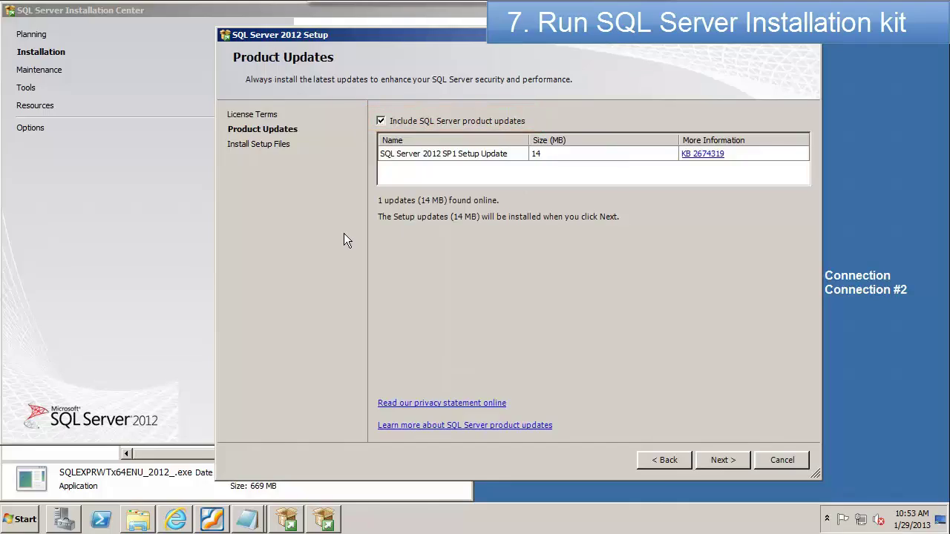
click(724, 460)
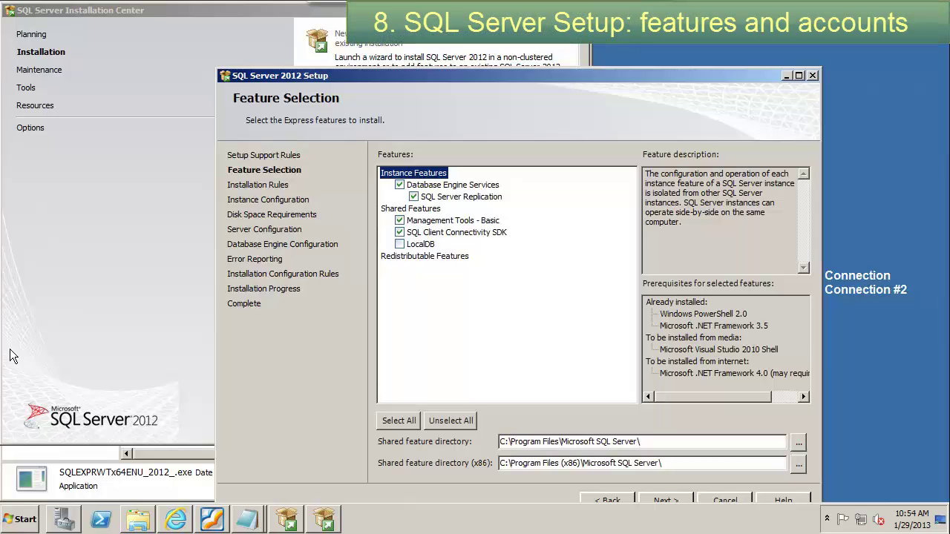
Step: Keep the default feature selection and the SQLExpress named instance
drag(492, 77, 500, 41)
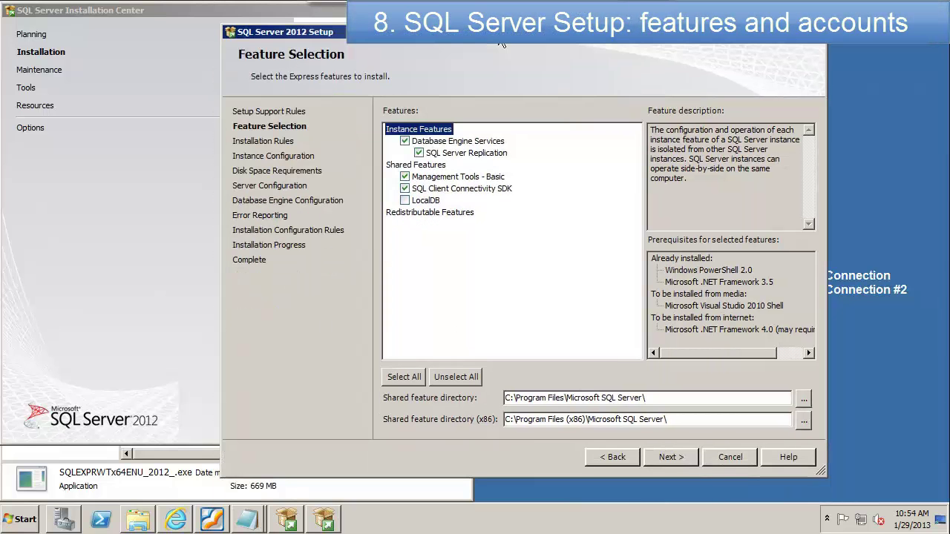
click(670, 457)
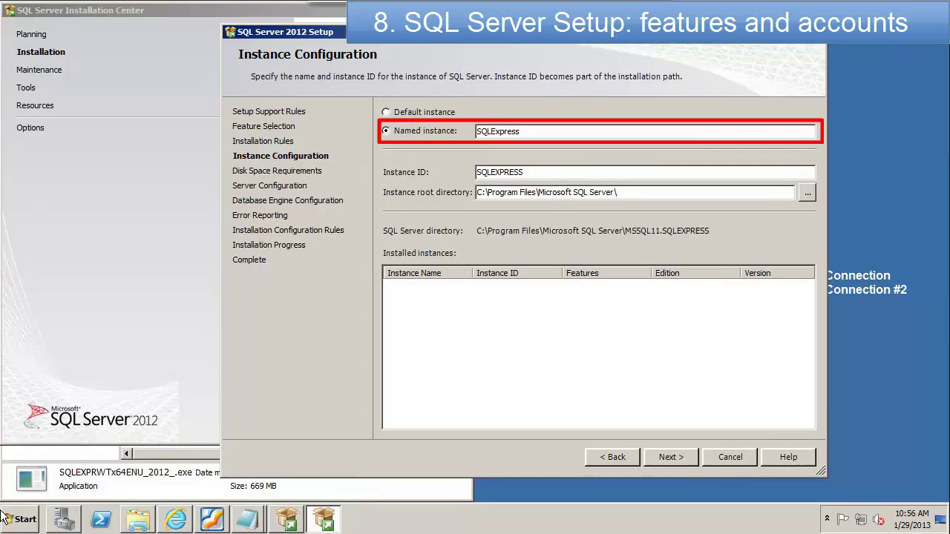
click(685, 459)
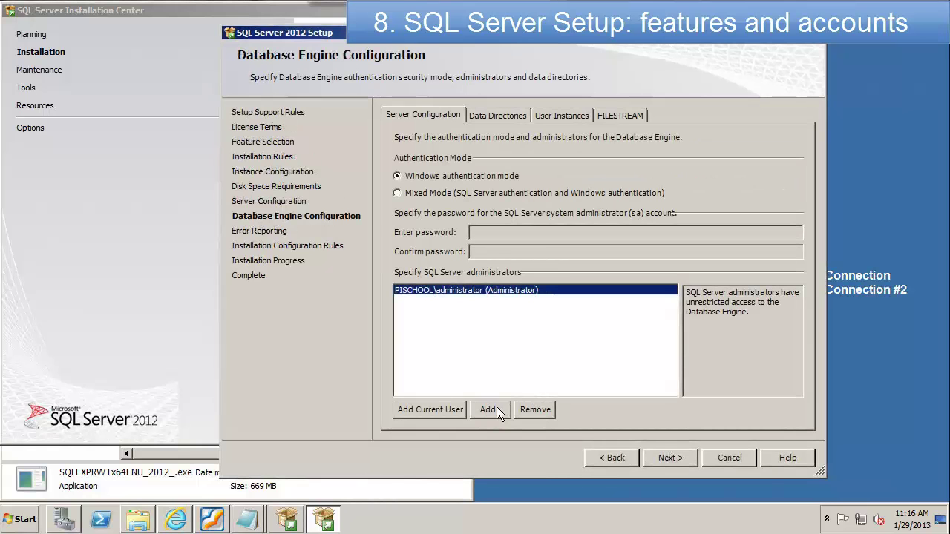
Step: Add the local CHESTNUT 'administrators' group as a SQL Server administrator
click(496, 409)
click(511, 117)
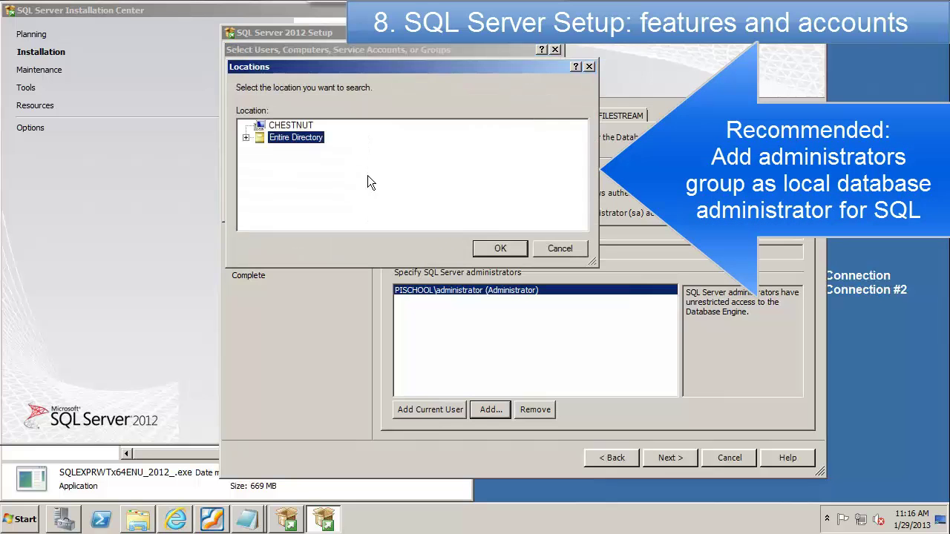
click(291, 126)
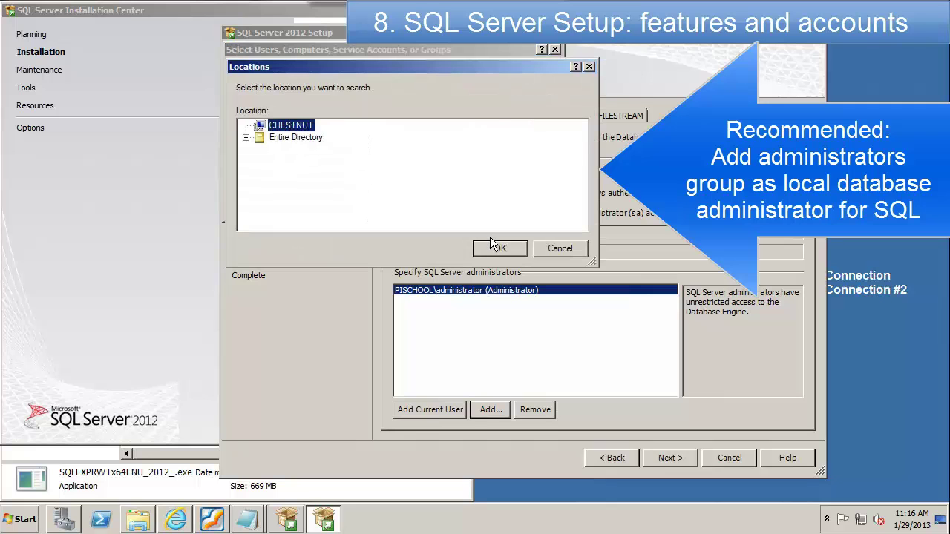
click(497, 246)
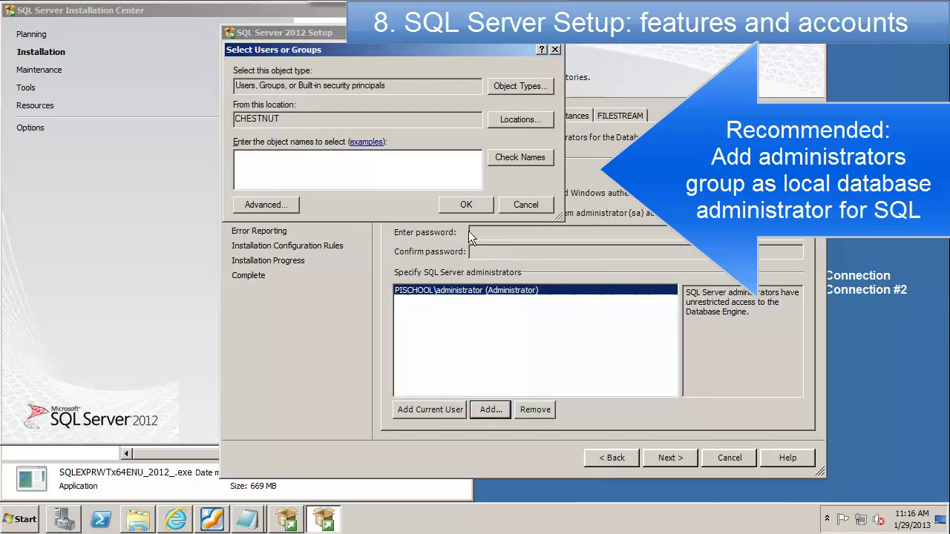
click(377, 171)
text(administrators)
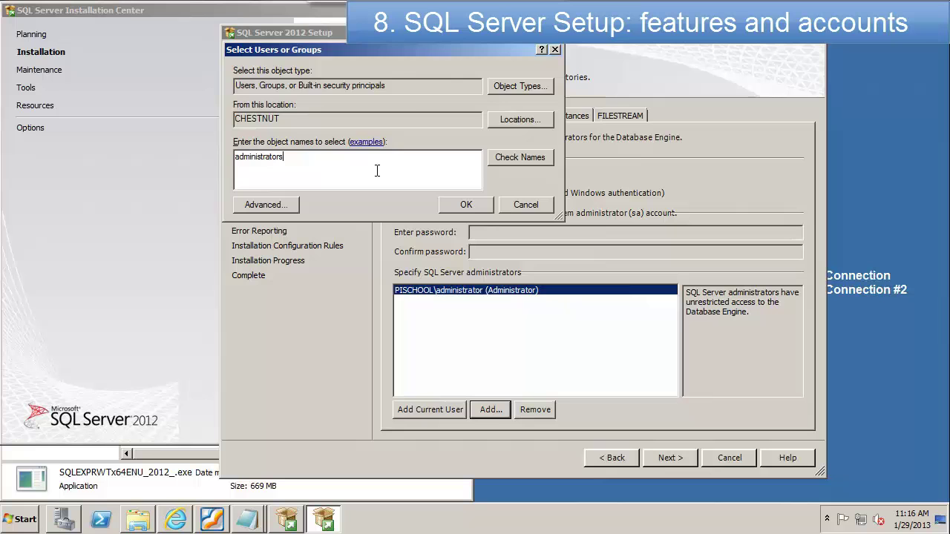
key(Return)
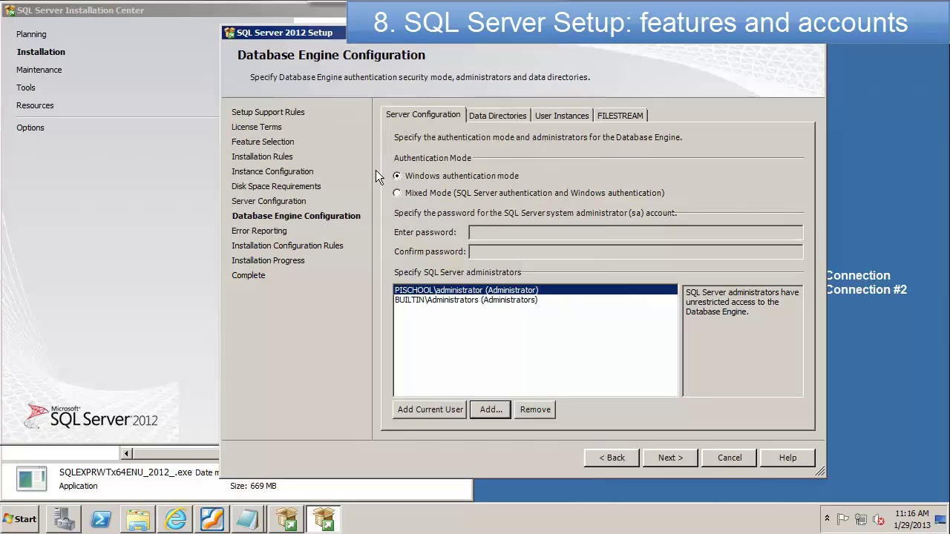
Step: Remove the domain administrator account, review the User Instances and FILESTREAM settings, and continue to Error Reporting
click(539, 412)
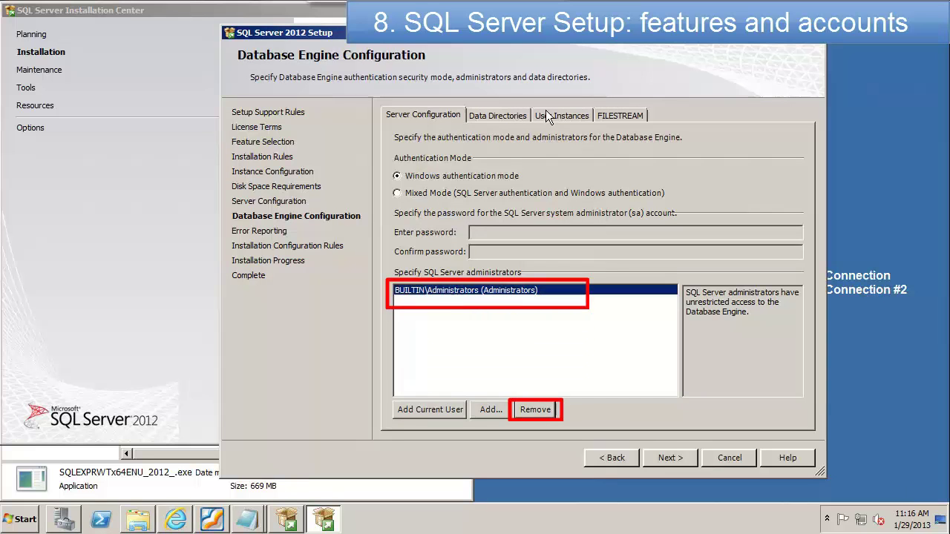
click(546, 112)
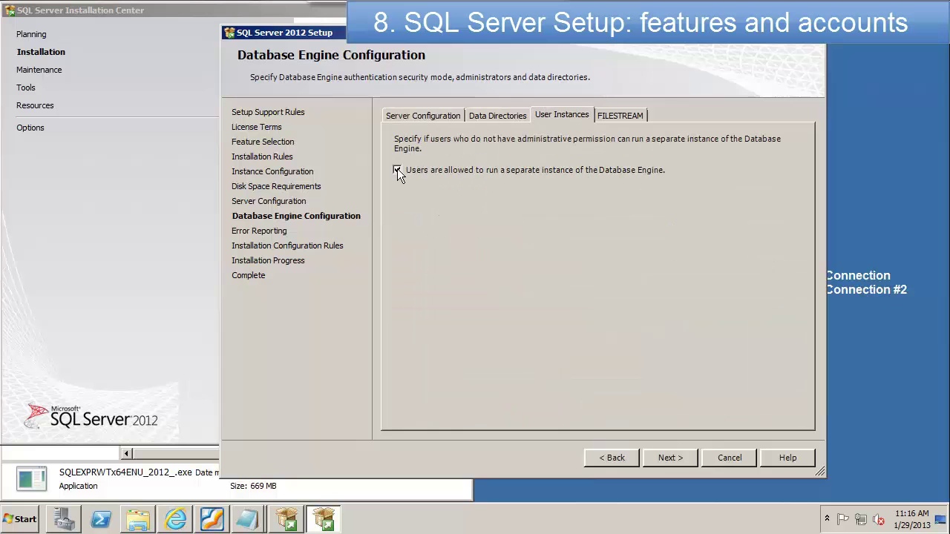
click(637, 116)
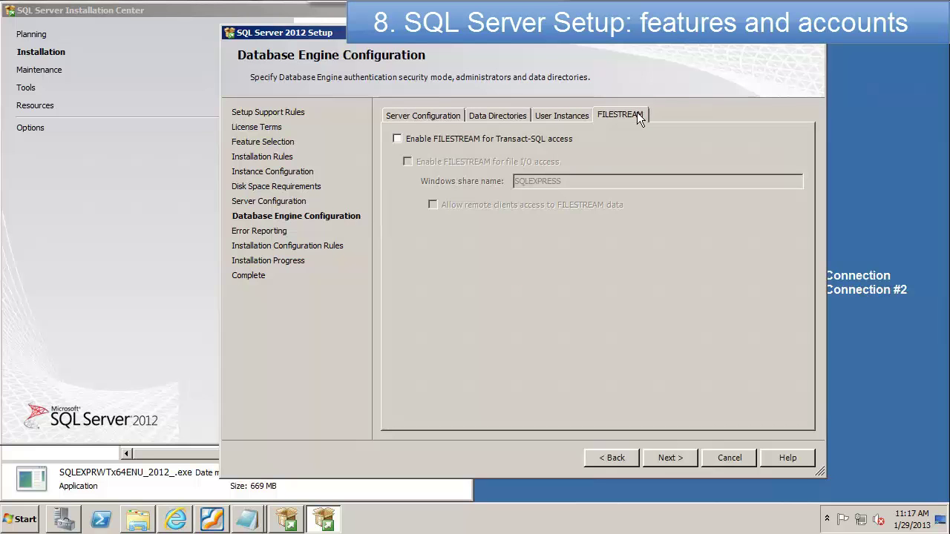
click(671, 454)
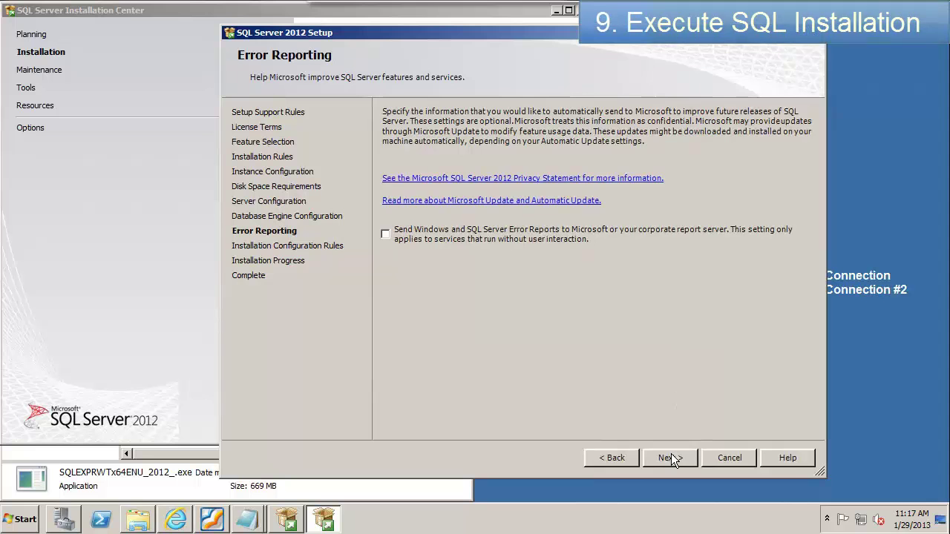
Step: Run the SQL Server 2012 Express installation, acknowledge the restart notice, and close Setup
click(671, 454)
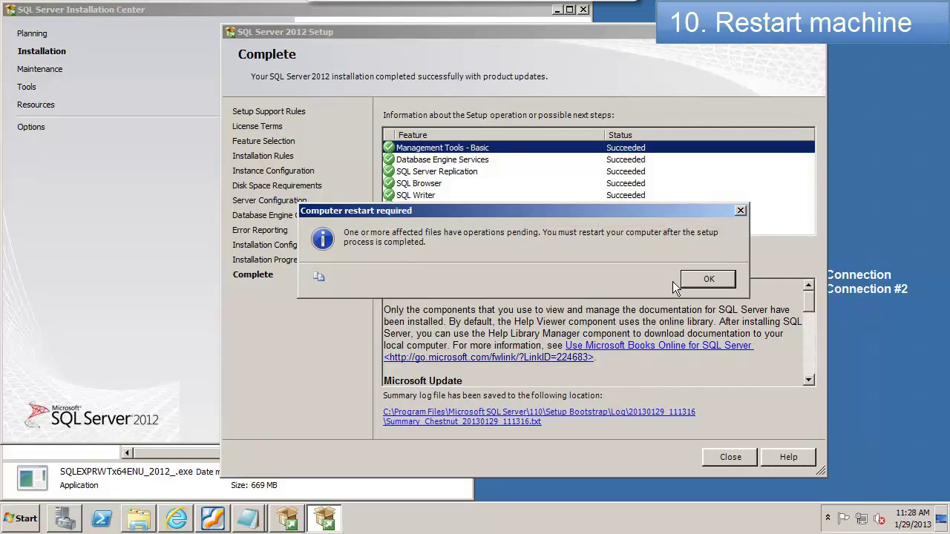
click(705, 279)
mouse_move(249, 518)
click(208, 458)
click(10, 20)
click(30, 74)
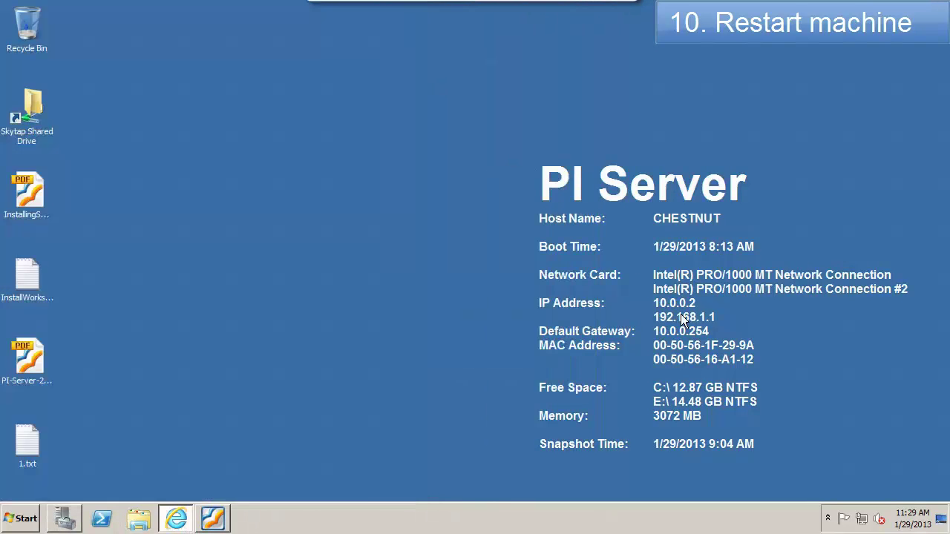
Step: Restart the server with the comment 'SQL Server', closing open browser tabs
click(22, 519)
click(236, 485)
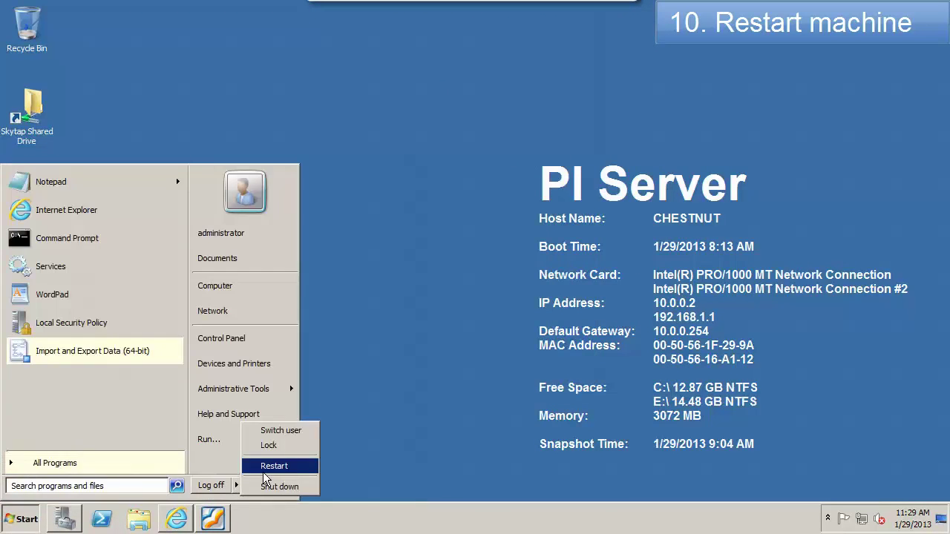
click(276, 466)
click(397, 292)
text(SQL Server)
click(486, 346)
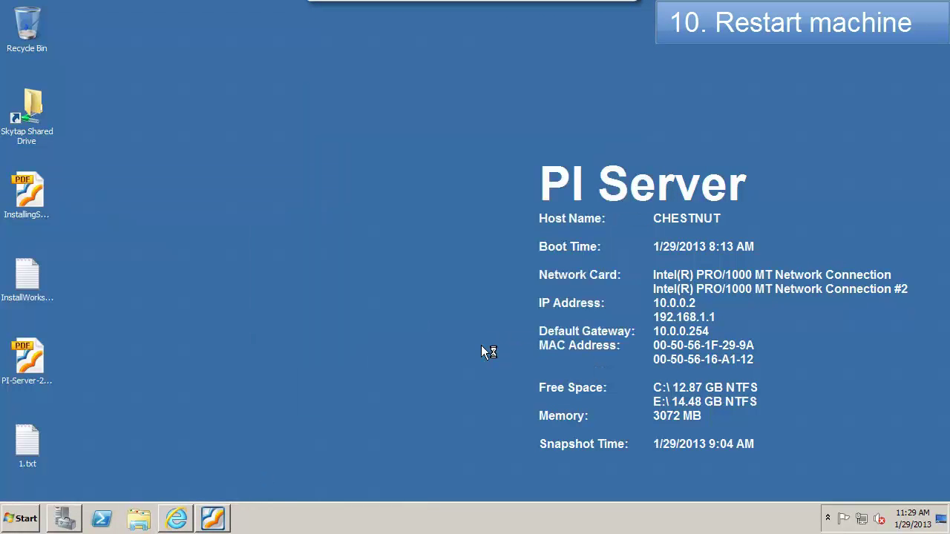
click(495, 285)
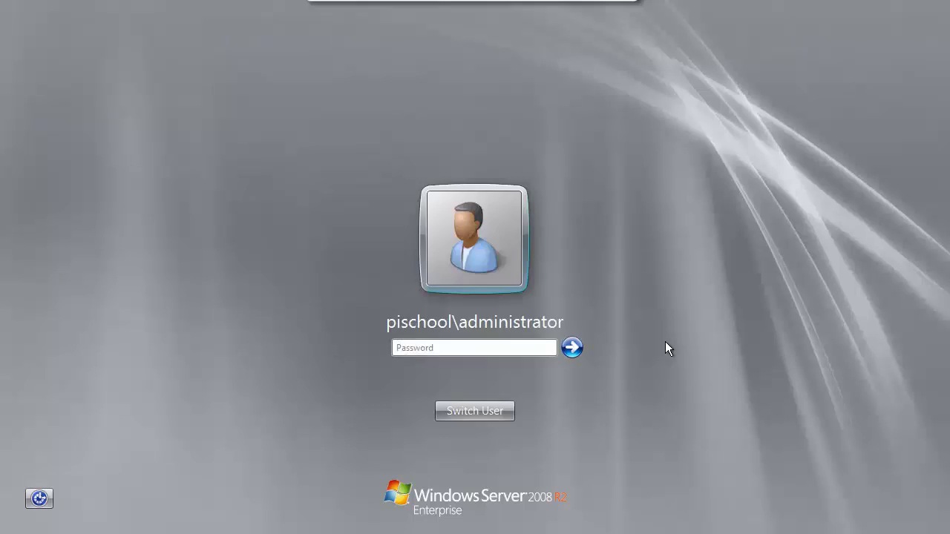
Step: Log back in with the account password and start a Notepad note: 'Welcome back. SQL Server is installed…'
text(•••••••)
key(Return)
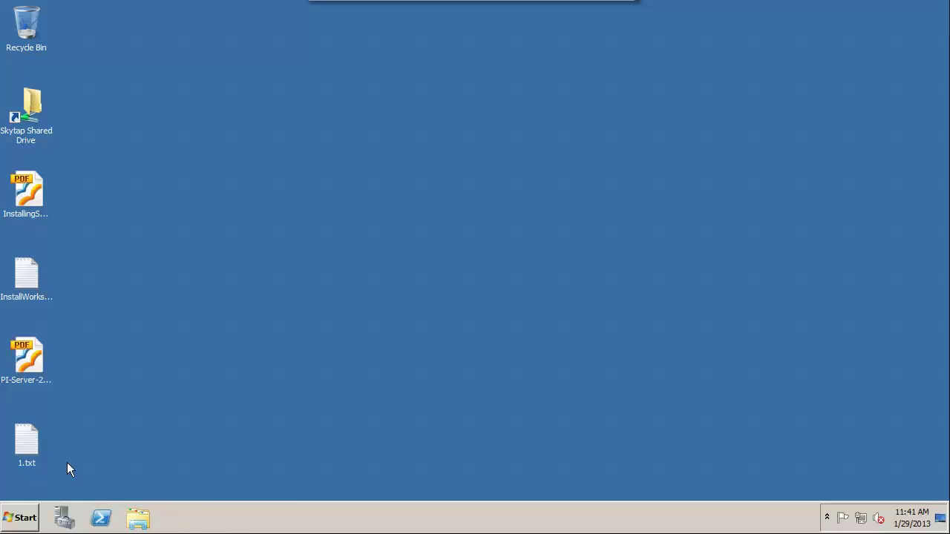
click(20, 517)
click(75, 178)
text(Welcome back. SQL S)
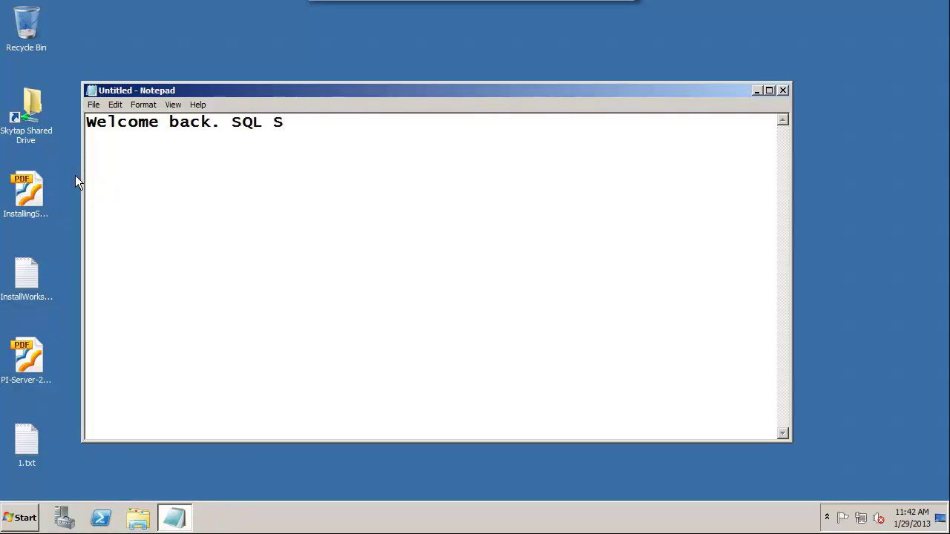
text(erver is installed. Now it's time to install AF. )
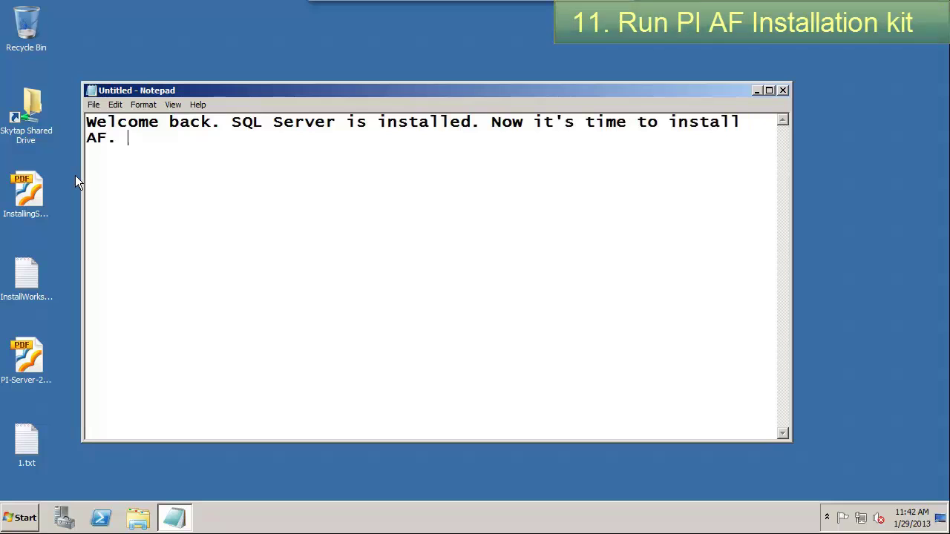
text(Since we're using SQL Expre)
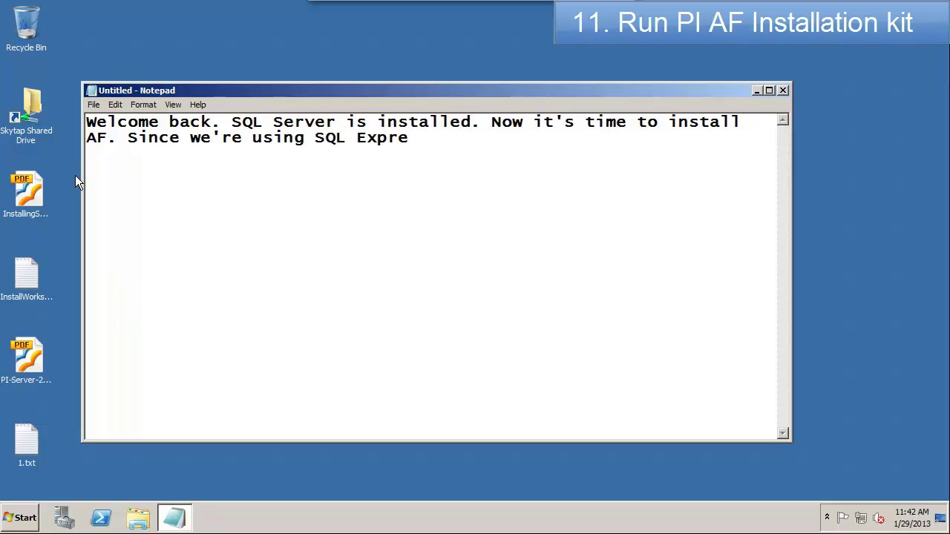
text(ss locally, the defaults in the install are going to work.)
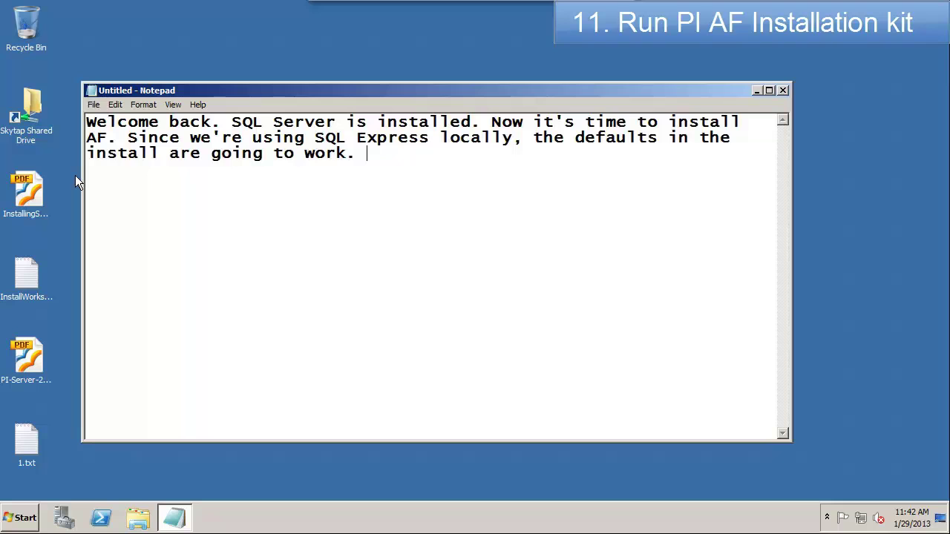
Step: Finish the note with 'Next. Next. Finish!'
text(Next. Next. Finish!)
Step: Launch PIAFServerWithEventFrames_2012_.exe from E:\Downloads and set its extraction path to '.\'
click(138, 517)
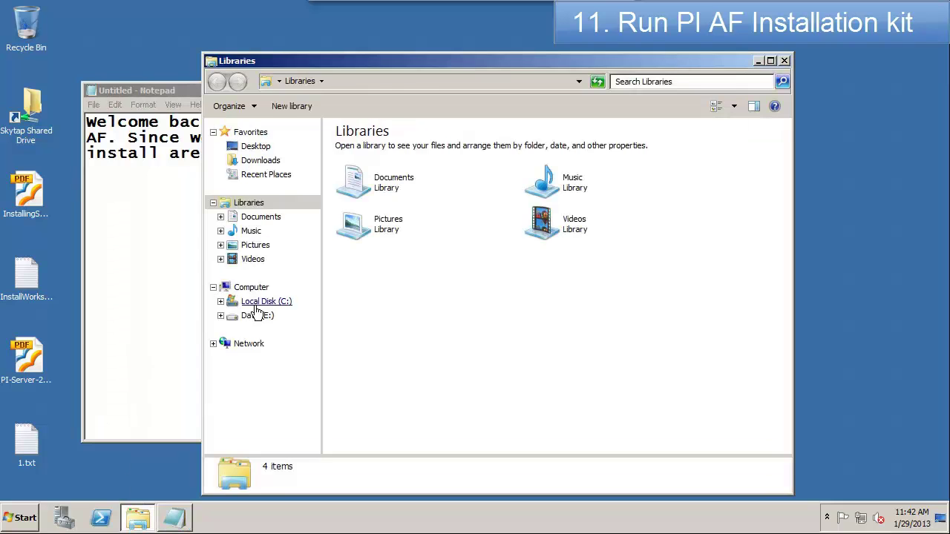
click(256, 315)
click(256, 329)
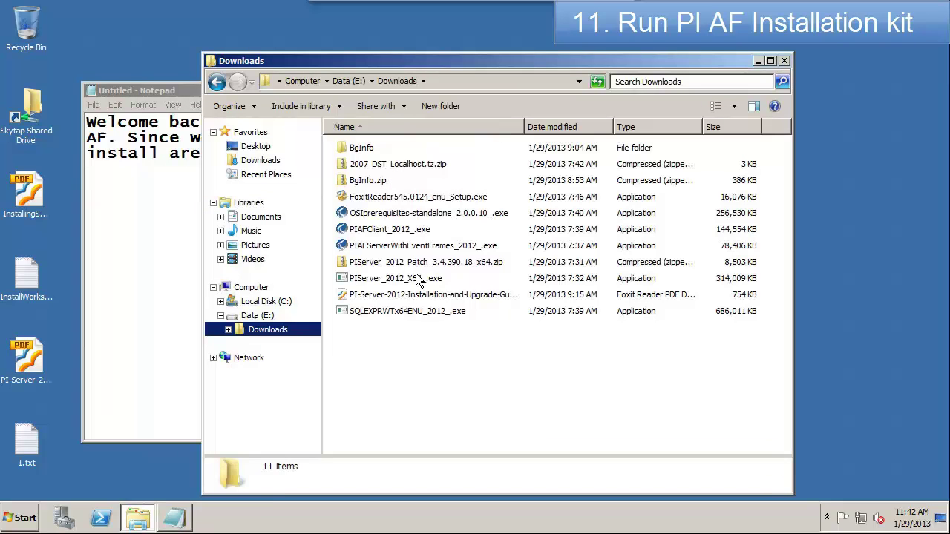
click(376, 248)
double_click(376, 249)
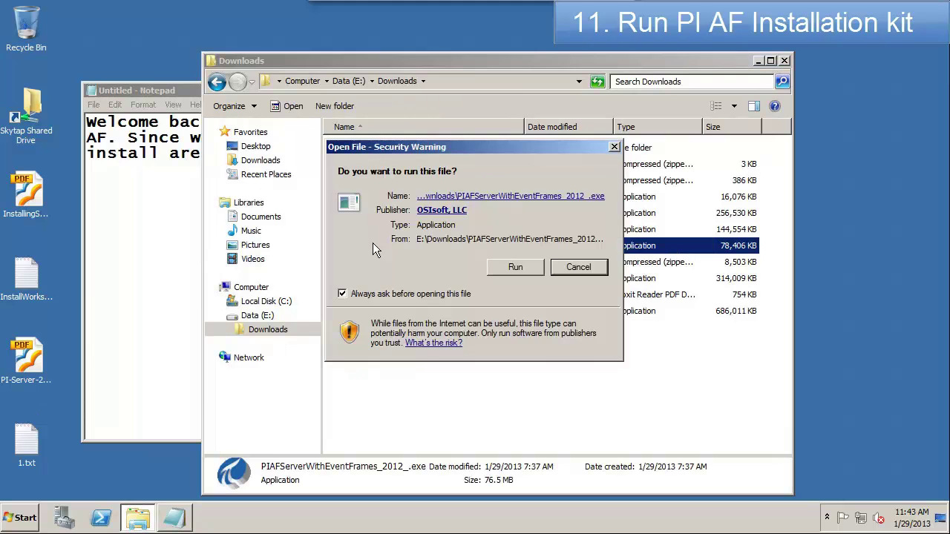
click(516, 271)
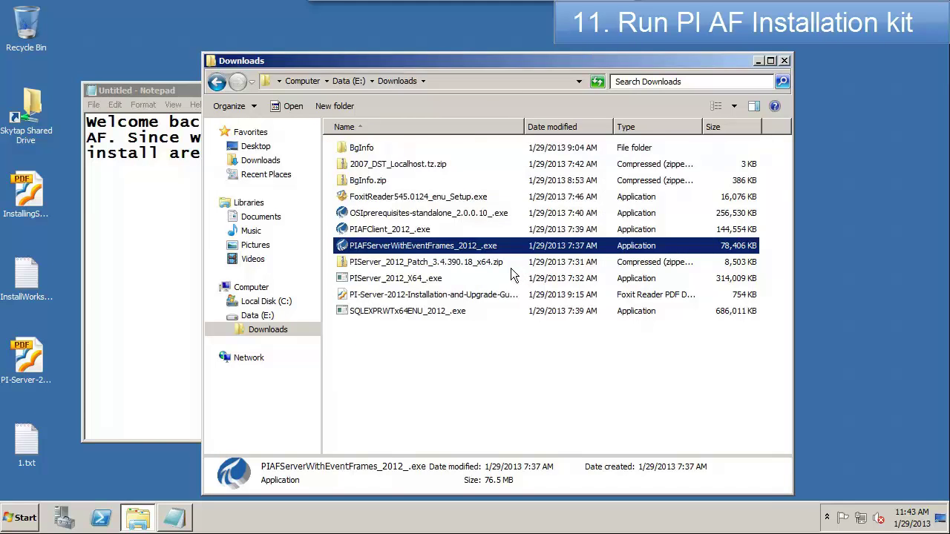
drag(523, 272, 308, 271)
text(.\)
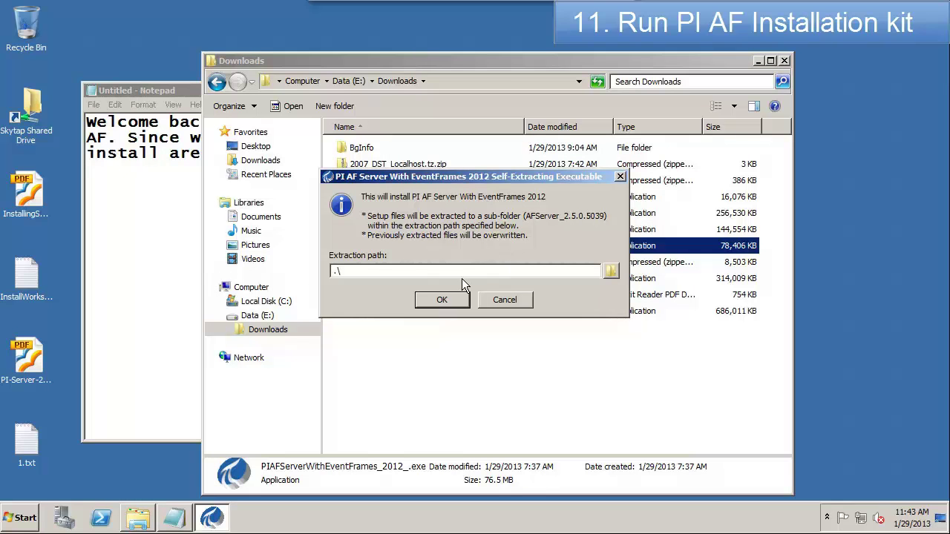
Step: Extract and install PI AF Server 2012 with default user info, folder, features, and the SQLEXPRESS instance
click(442, 301)
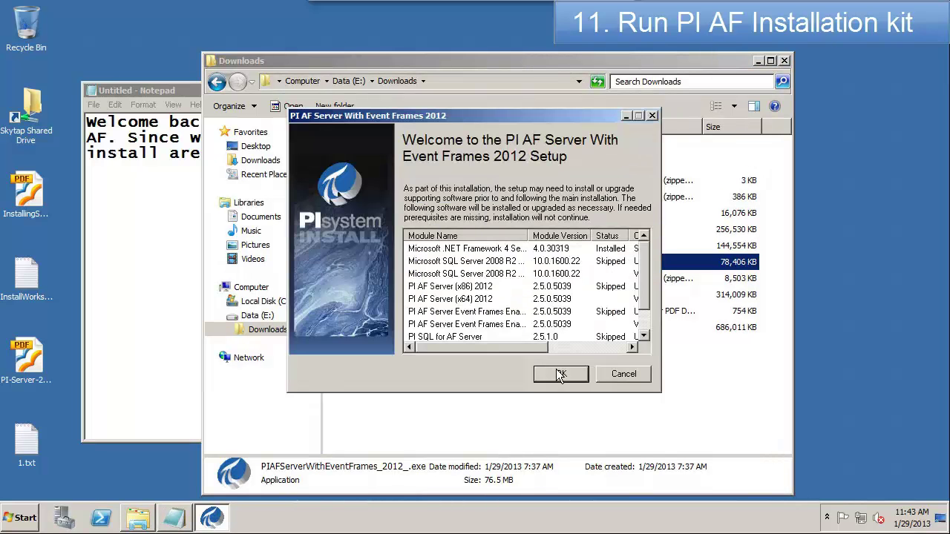
click(560, 374)
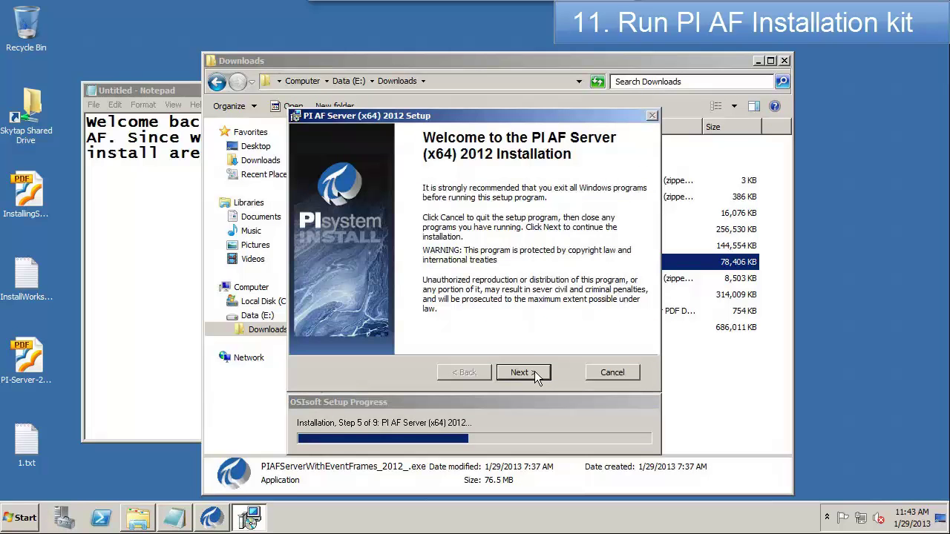
click(534, 372)
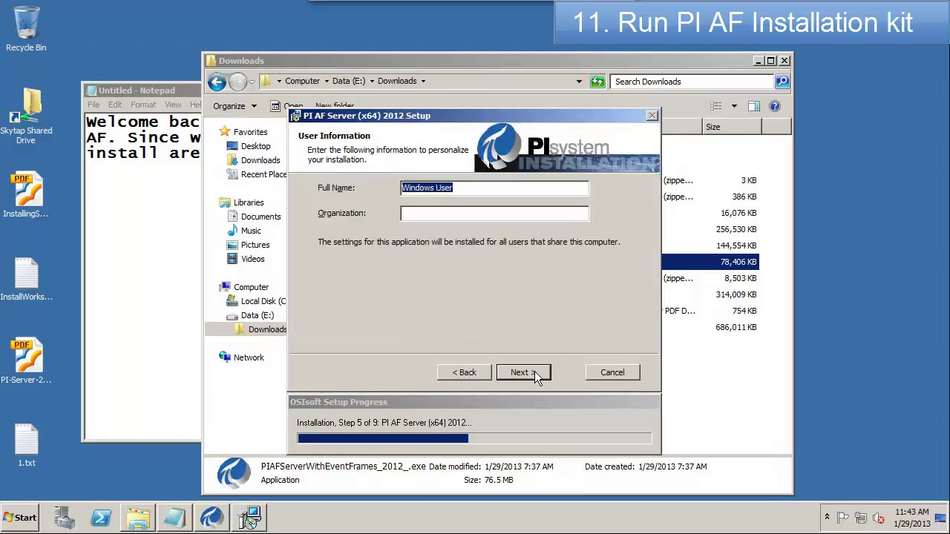
click(535, 371)
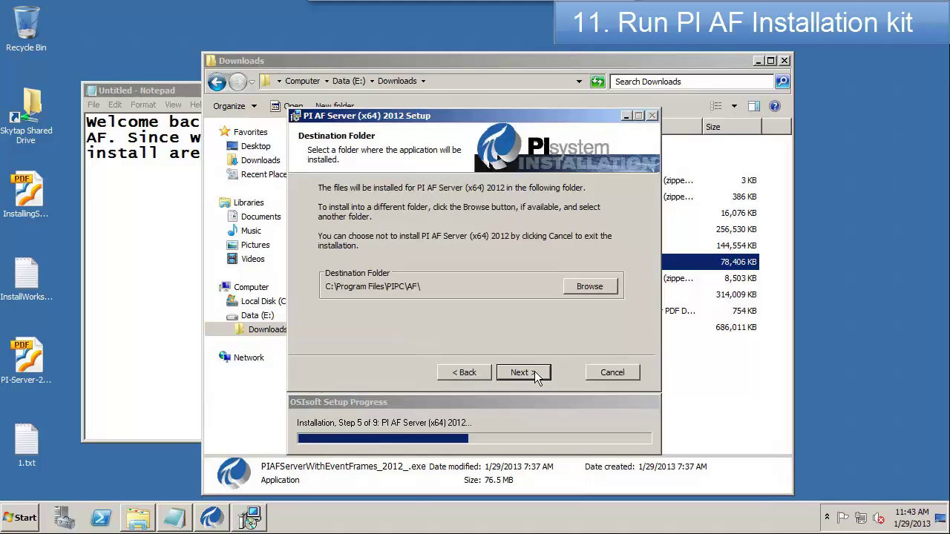
click(535, 371)
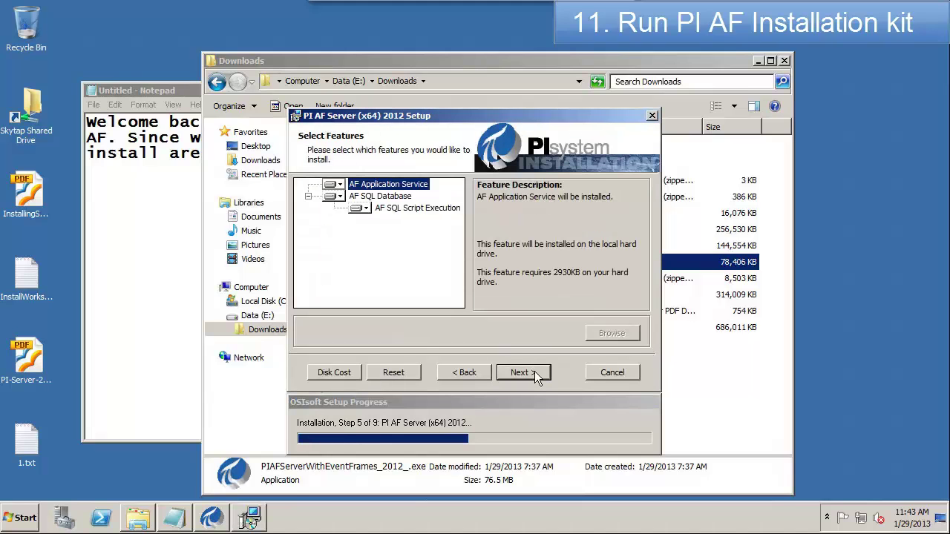
click(534, 371)
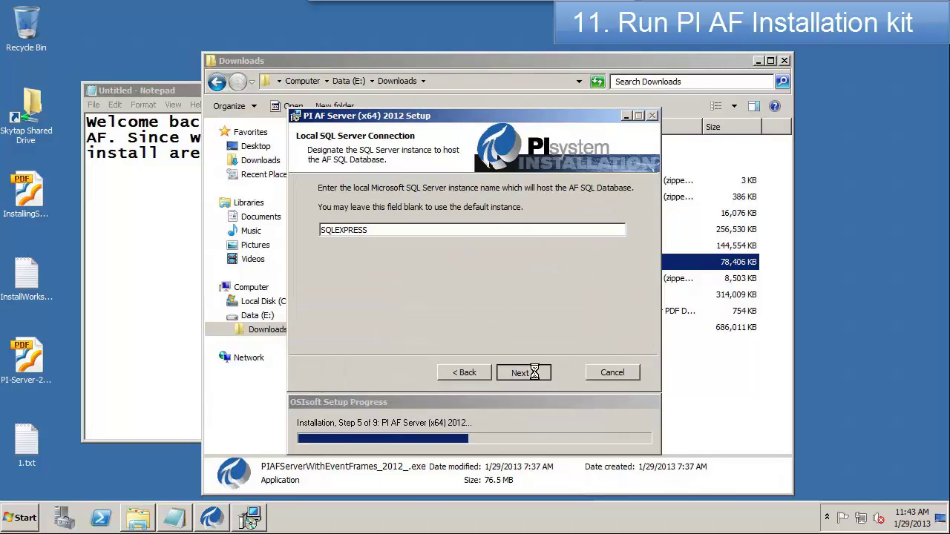
click(534, 373)
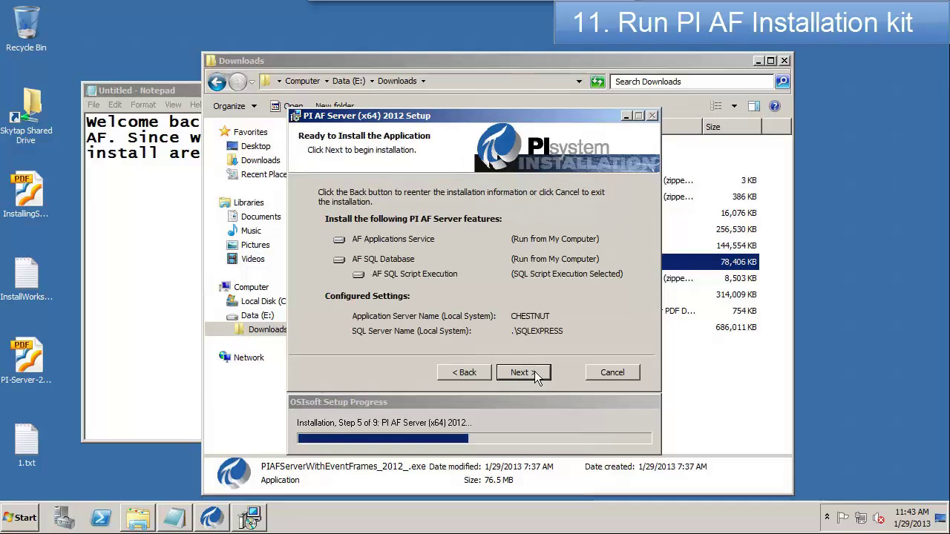
click(534, 371)
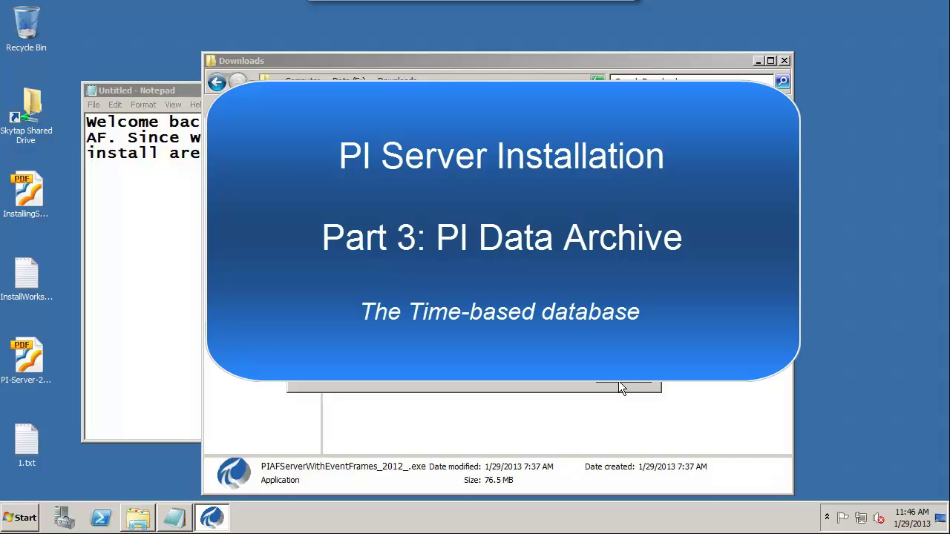
Step: Open the PI Server guide at Pre-Installation Tasks and note 'Step 3 complete. Step 4: make sure I have admin privileges'
click(620, 384)
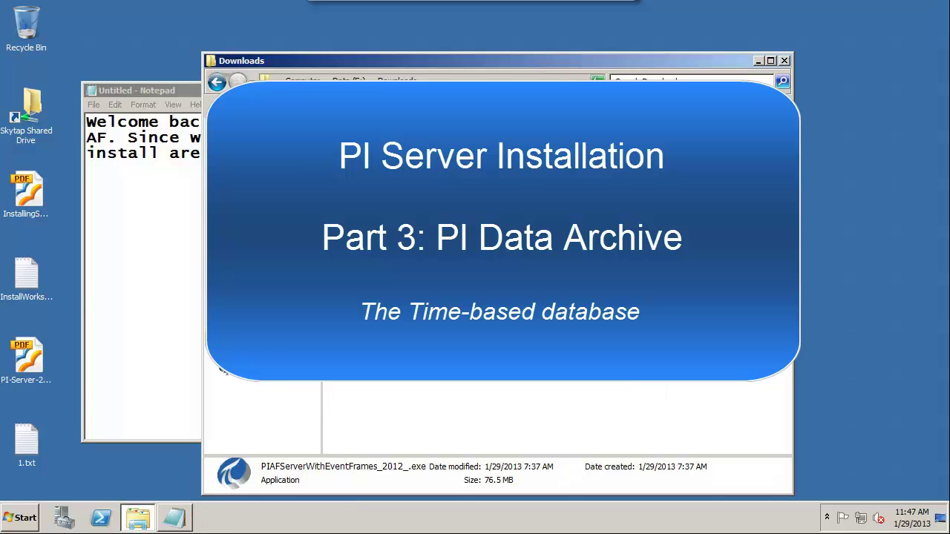
double_click(35, 349)
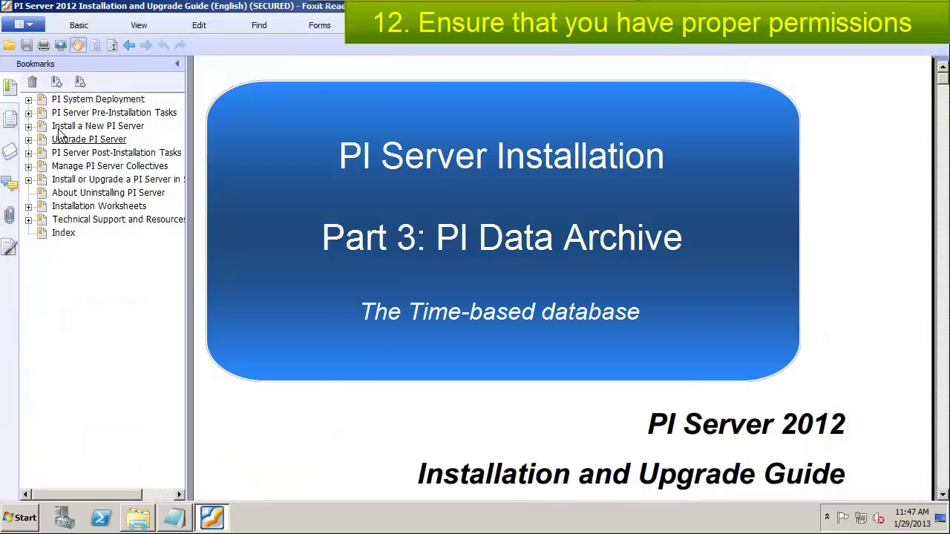
click(64, 113)
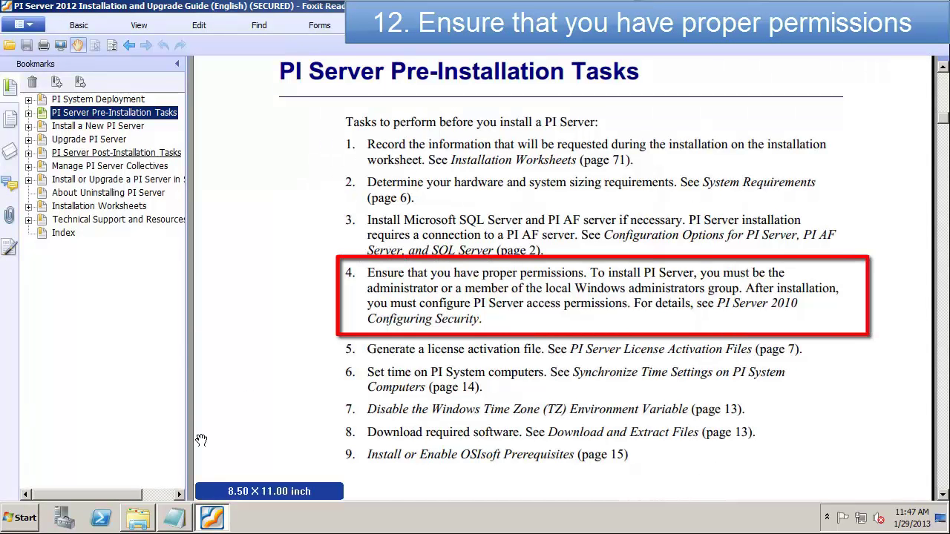
key(alt+Tab)
text(Step 3 complete. Step 4: make sure I have admin privileges.)
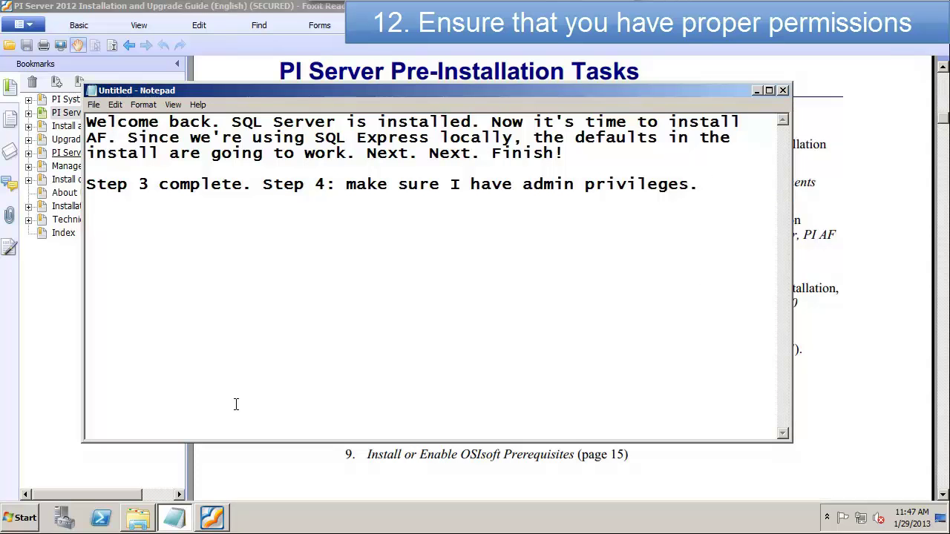
Step: Run net user "%username%" in an administrator Command Prompt to confirm Administrators membership, then note 'Done'
click(18, 518)
click(93, 239)
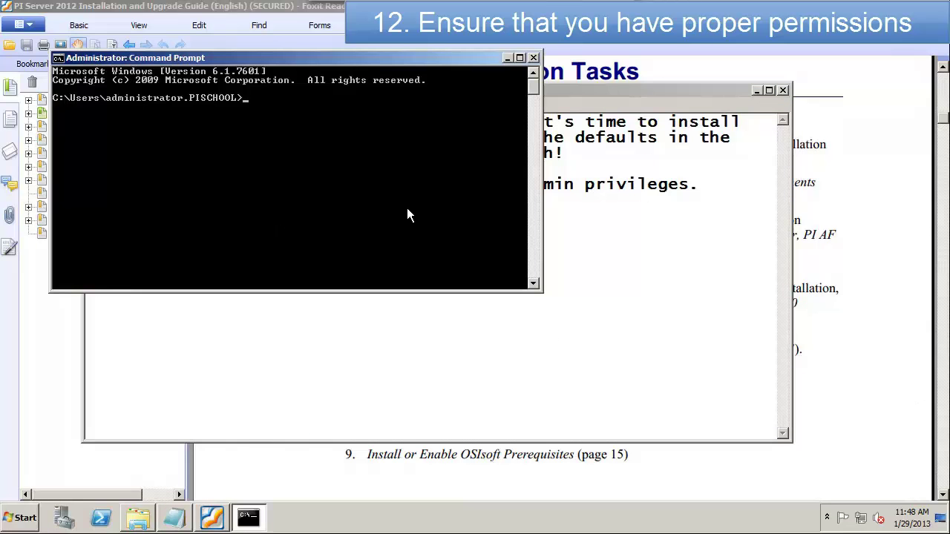
text(net user "%)
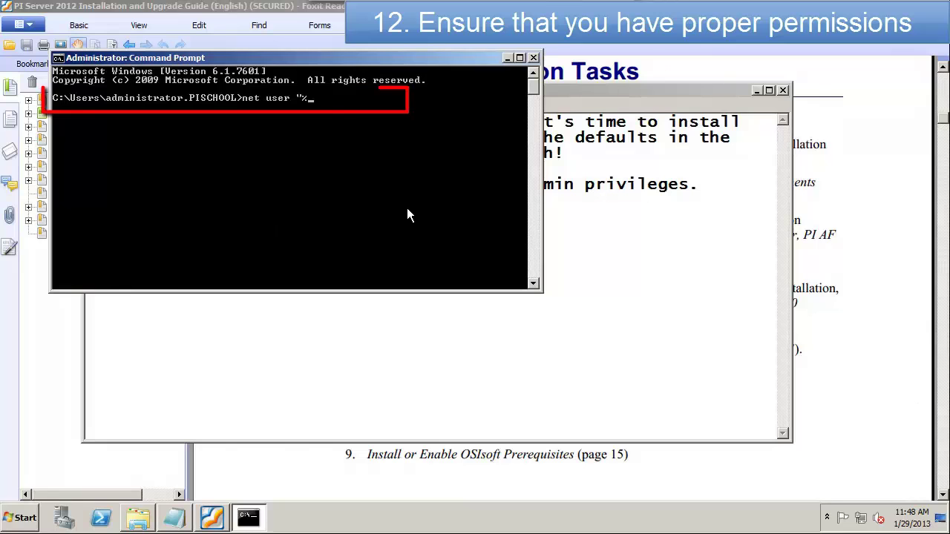
text(username%")
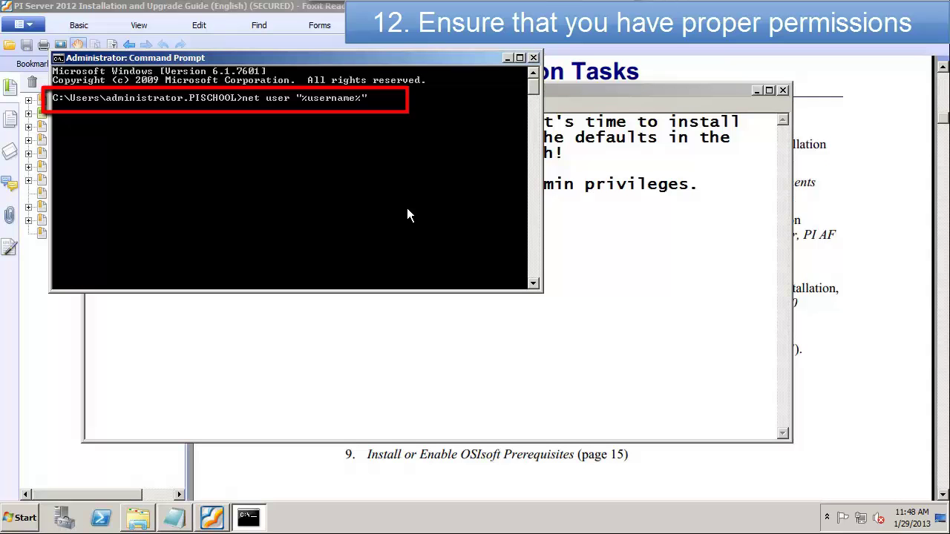
key(Return)
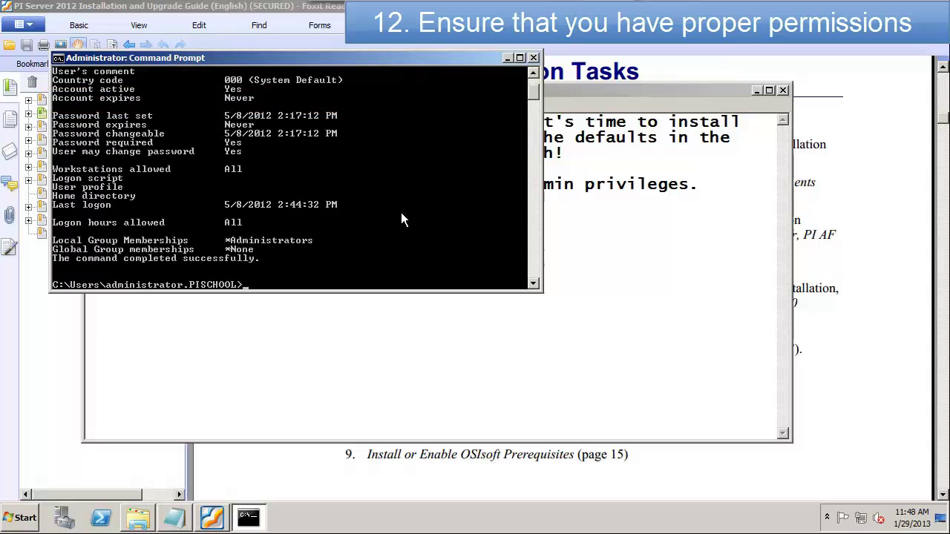
scroll(401, 212, up, 2)
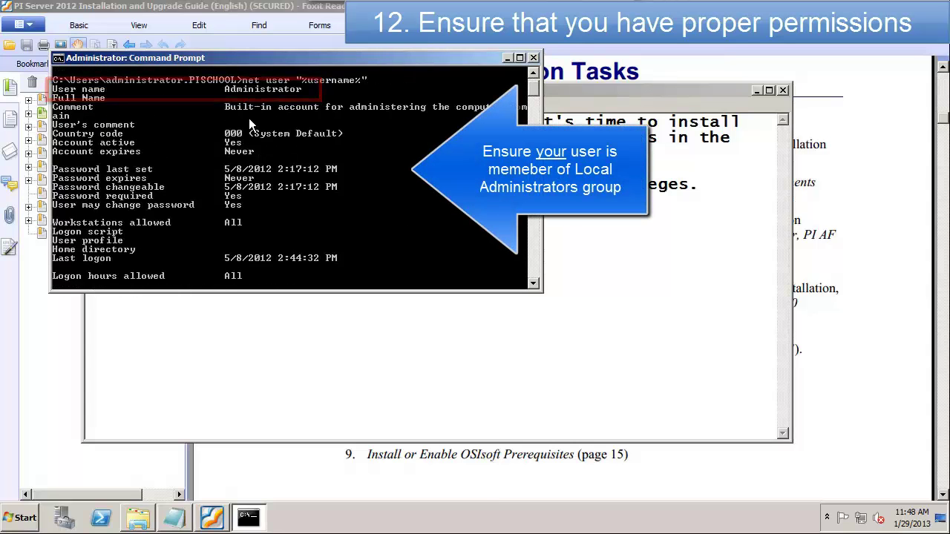
scroll(265, 185, up, 1)
scroll(271, 225, down, 3)
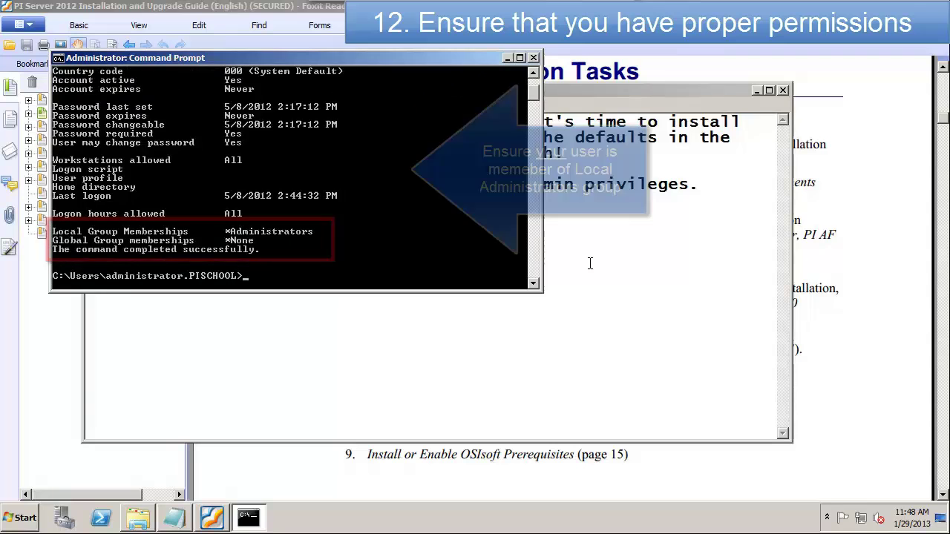
click(621, 220)
text(Done)
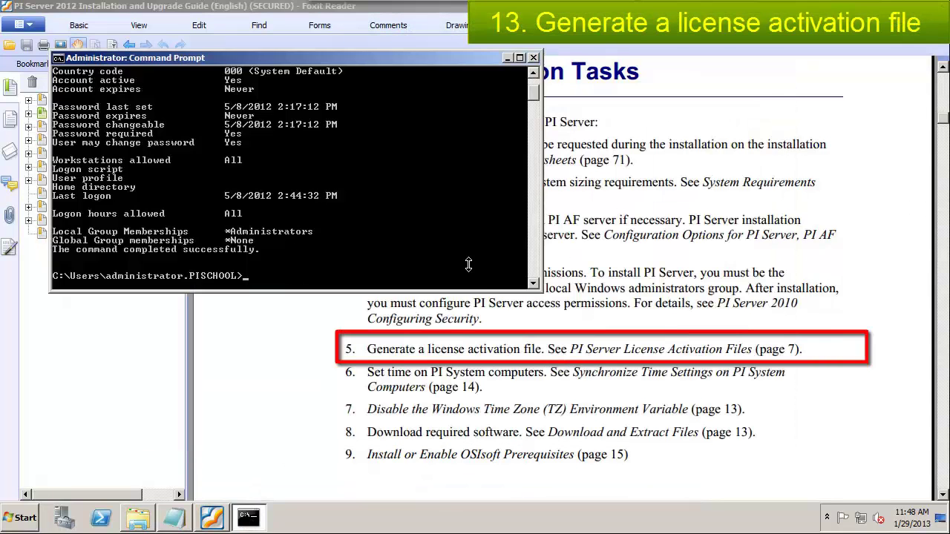
Step: Close Command Prompt, note 'Step 5: Get a license file. To the support site.', and launch Internet Explorer
click(533, 58)
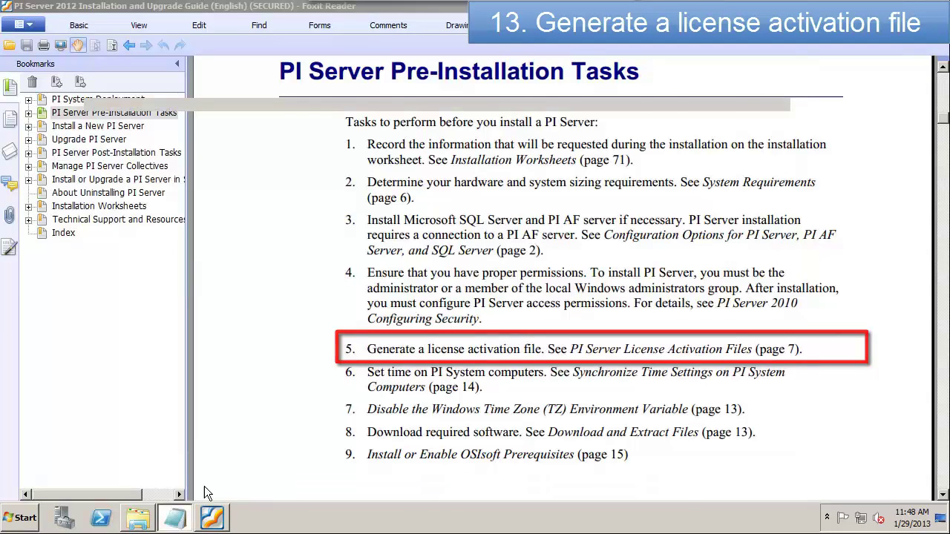
click(174, 517)
key(Return)
key(Return)
text(Step 5: Get a licen)
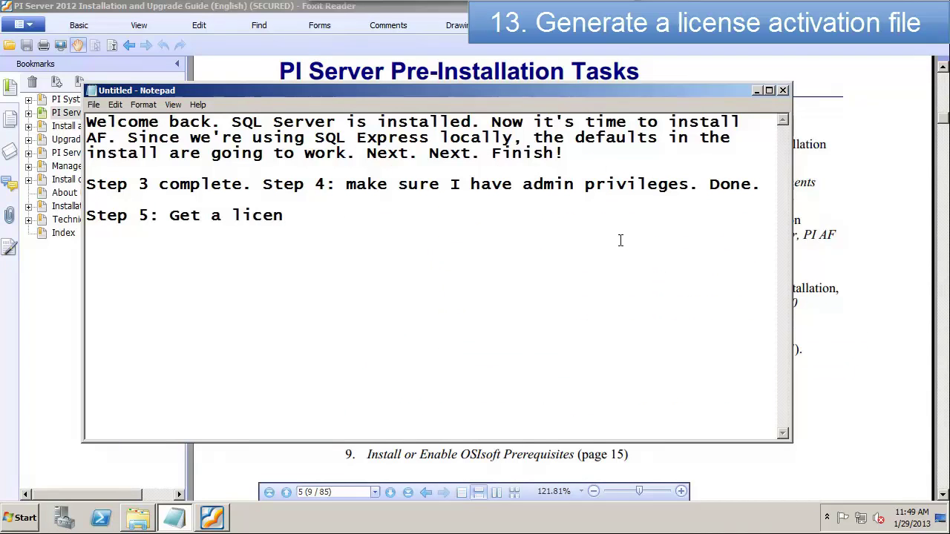
text(se file. To)
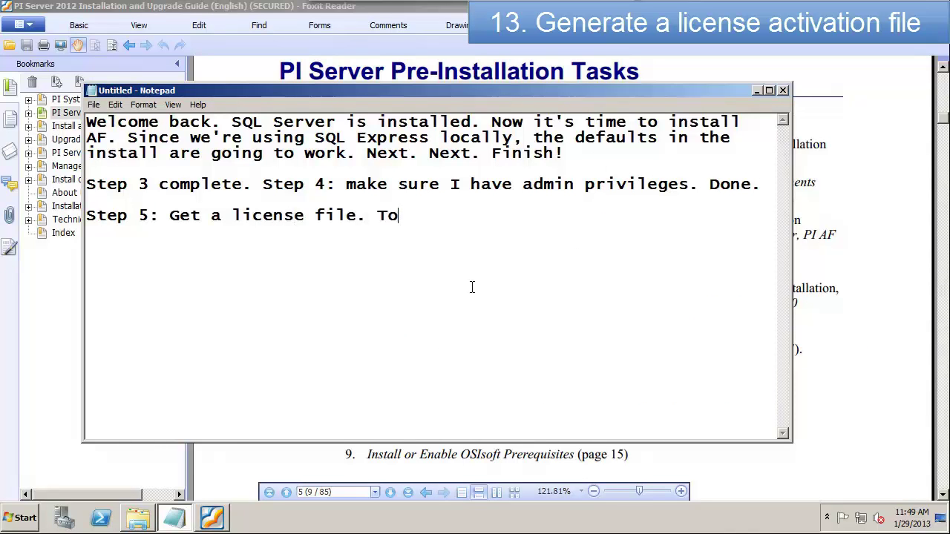
text( the support site.)
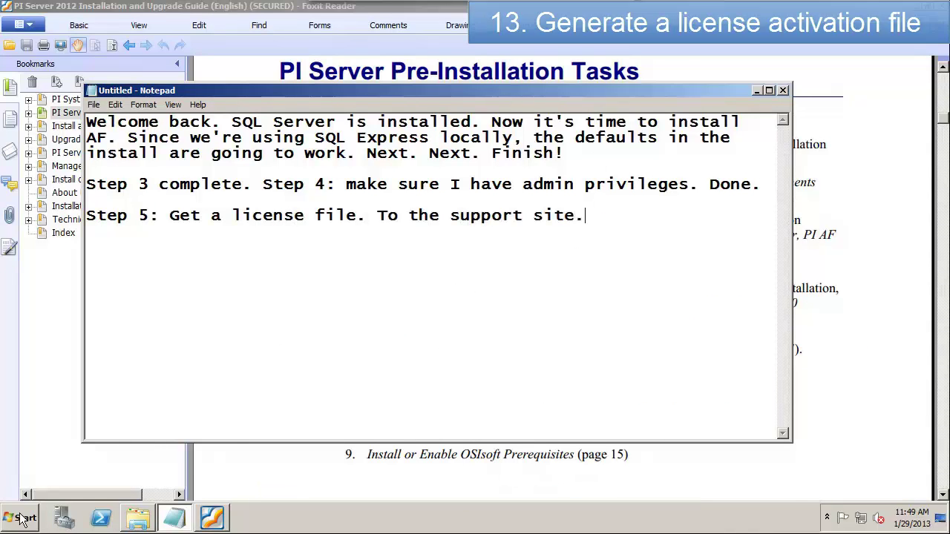
click(23, 518)
click(67, 211)
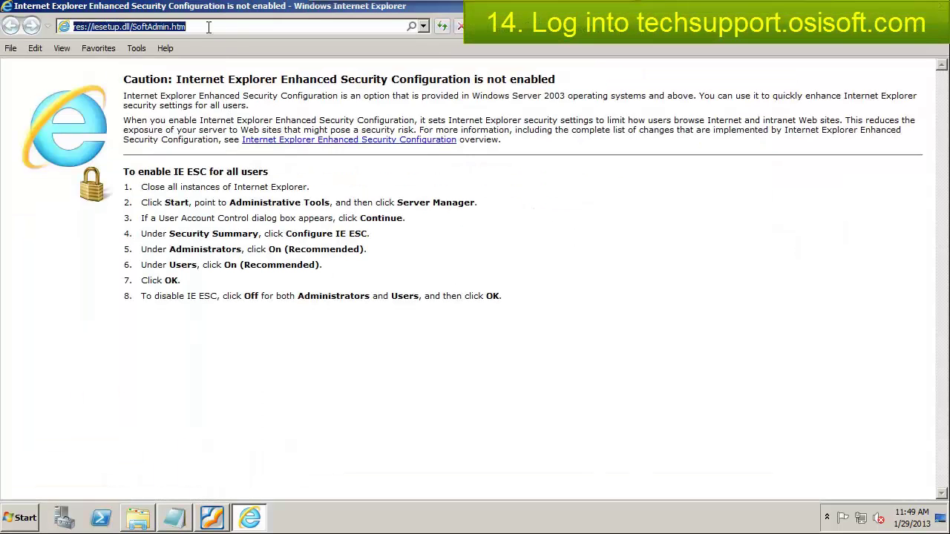
Step: Go to techsupport.osisoft.com, sign out, and sign back in with the support account's e-mail
text(techsupport.osisoft.com/)
key(Return)
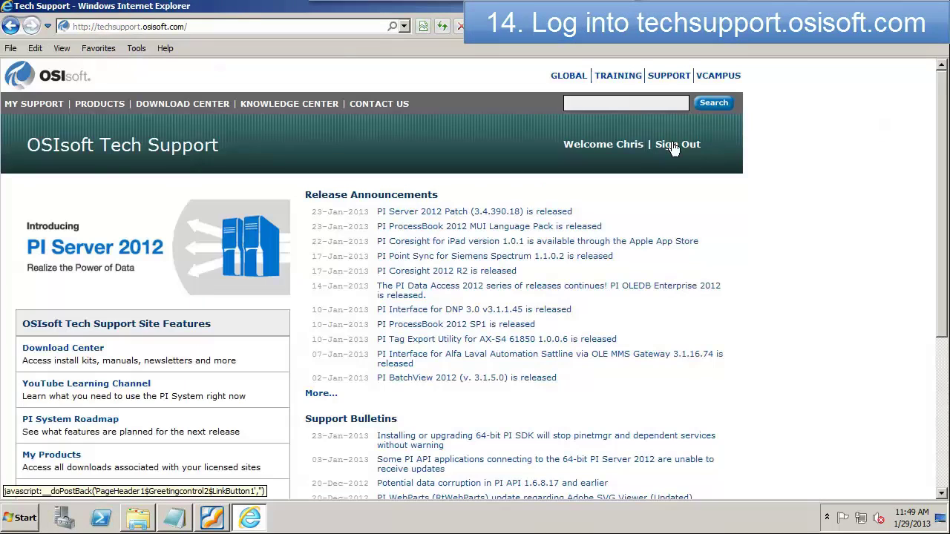
click(673, 147)
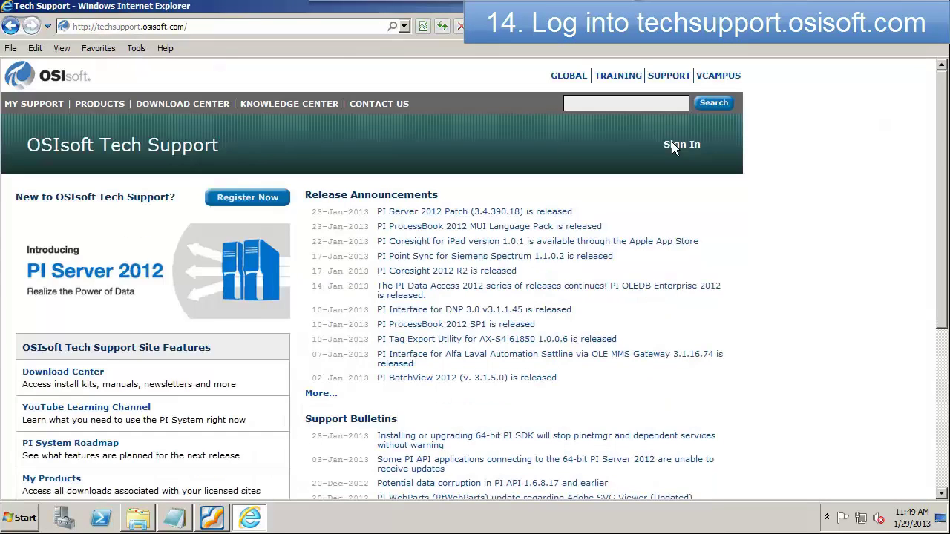
click(679, 145)
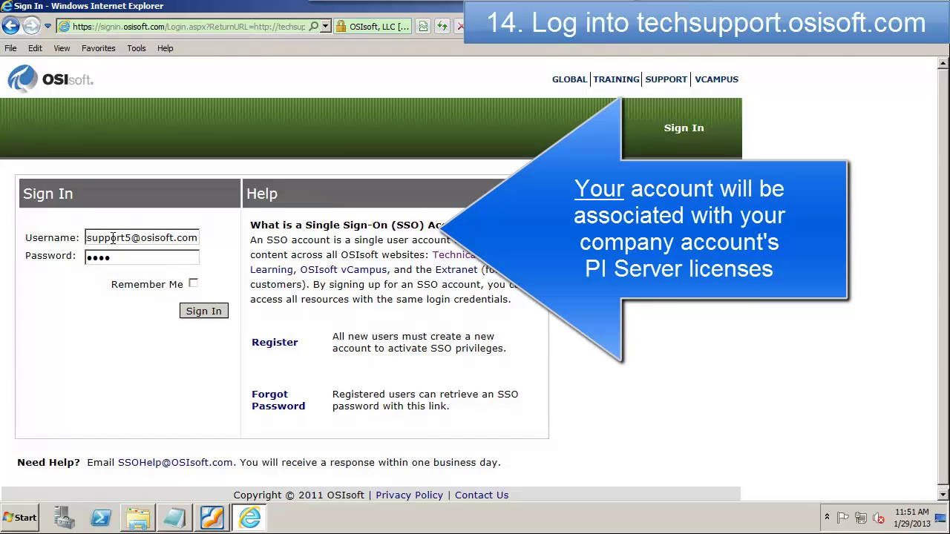
click(199, 313)
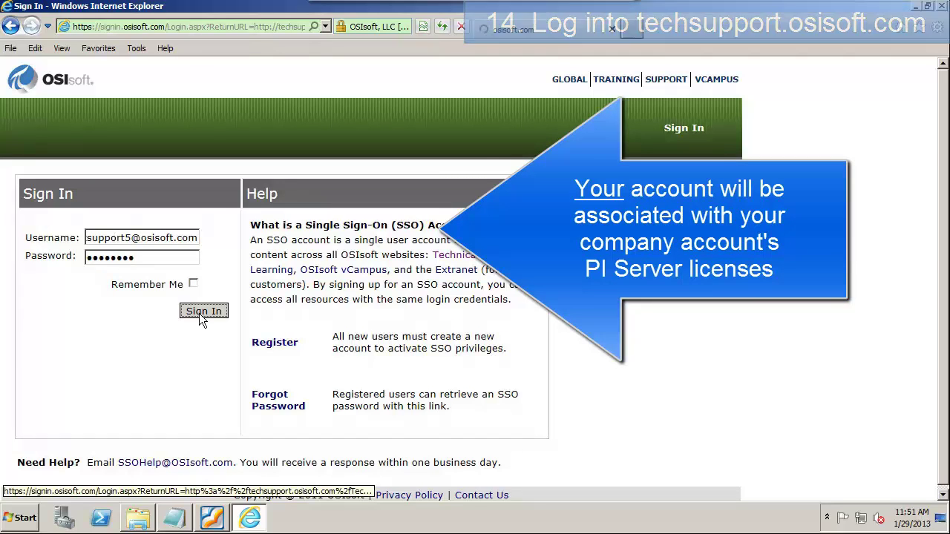
Step: From My License Activations, generate for server 2501763 and download the MSF Generator zip
mouse_move(34, 113)
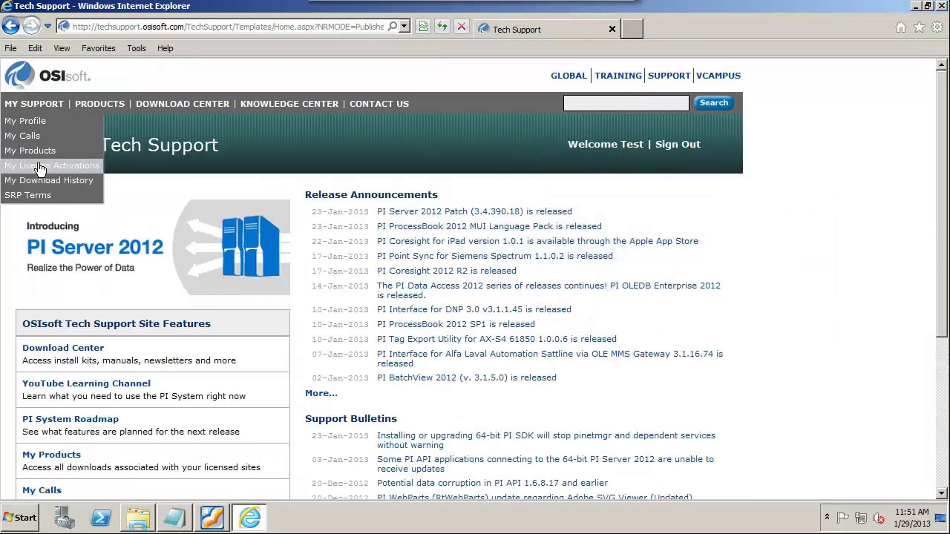
click(38, 164)
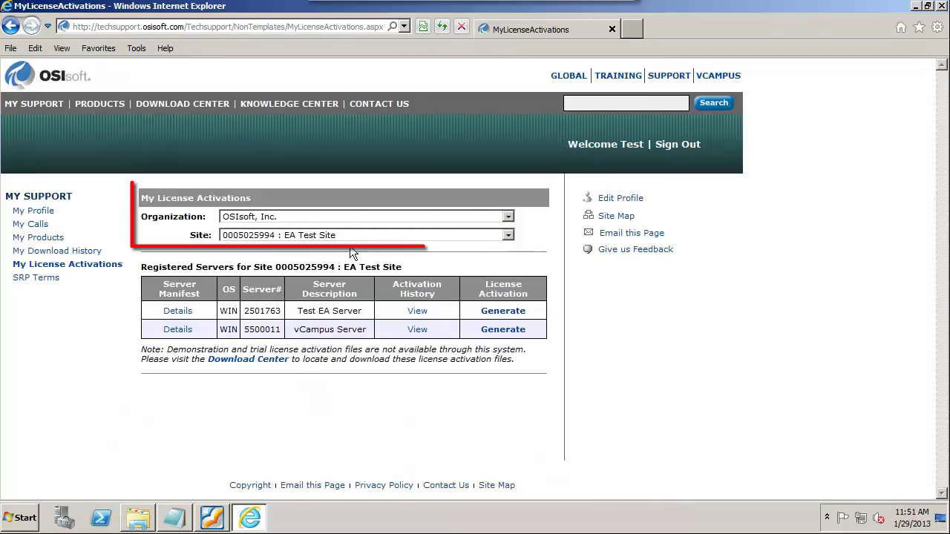
click(497, 312)
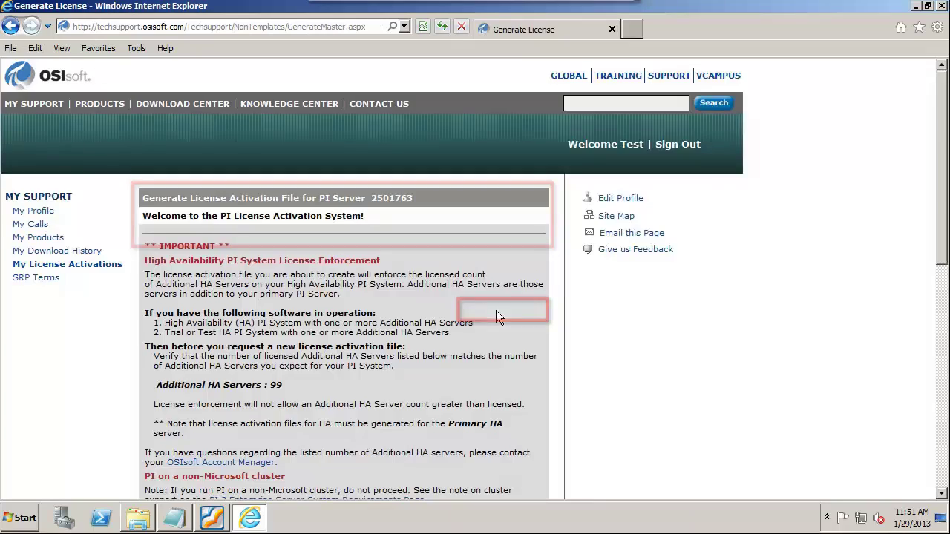
scroll(382, 319, down, 1)
scroll(382, 318, down, 5)
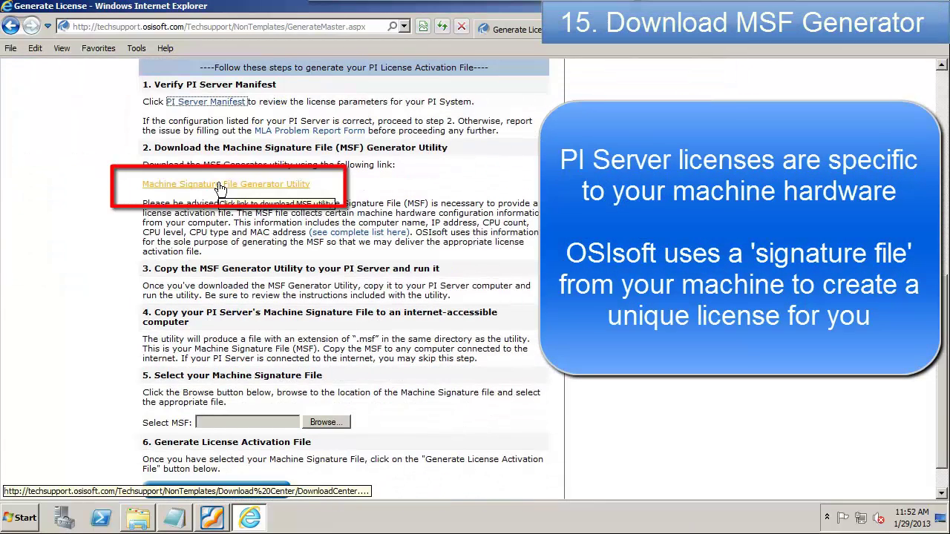
click(220, 185)
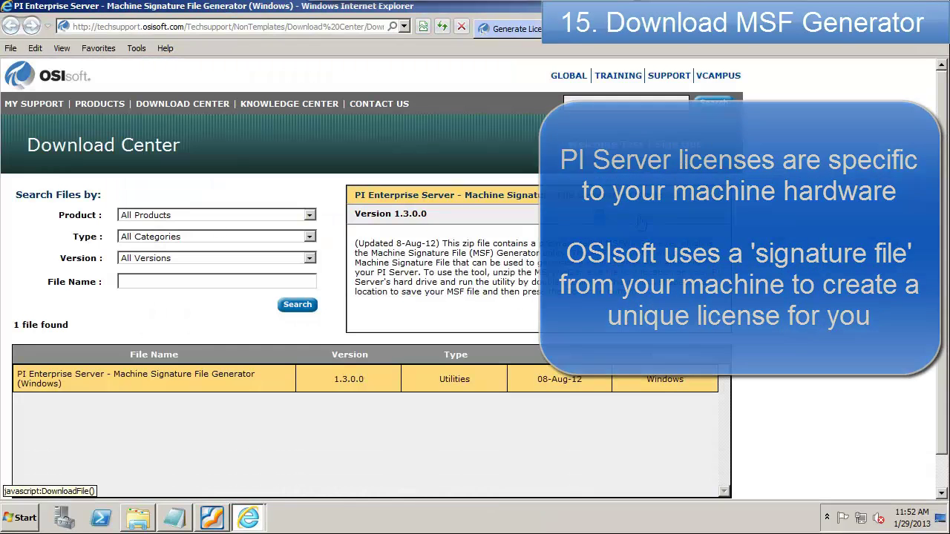
click(640, 222)
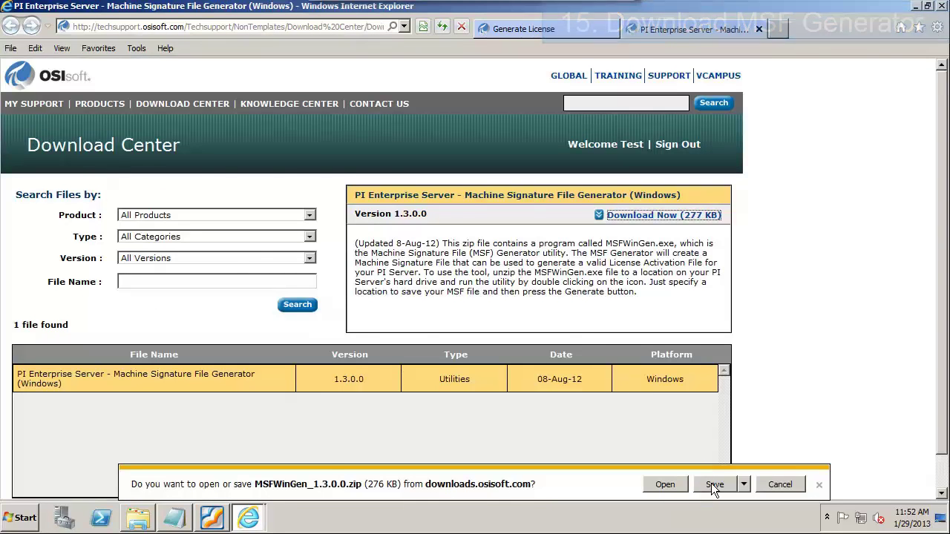
Step: Save MSFWinGen_1.3.0.0.zip and extract it into the MSFWinGen_1.3.0.0 folder
click(714, 485)
click(697, 484)
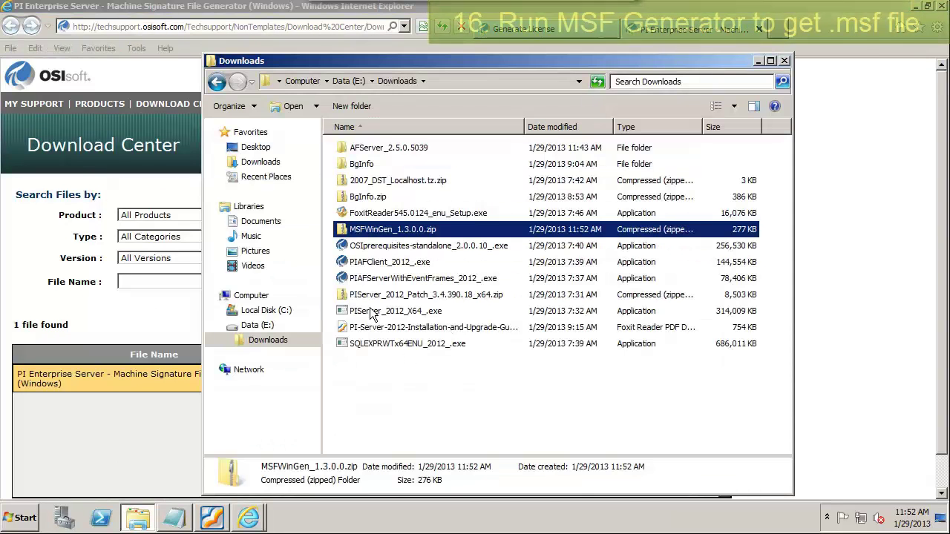
right_click(366, 232)
click(400, 271)
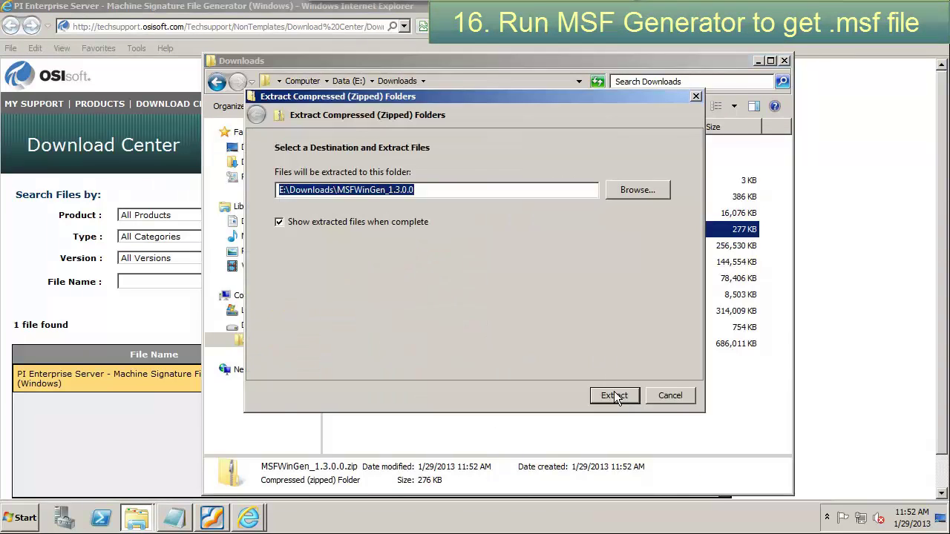
click(613, 391)
Step: Run MSFWinGen.exe to generate the Chestnut.msf machine signature file, then close the folder
double_click(369, 97)
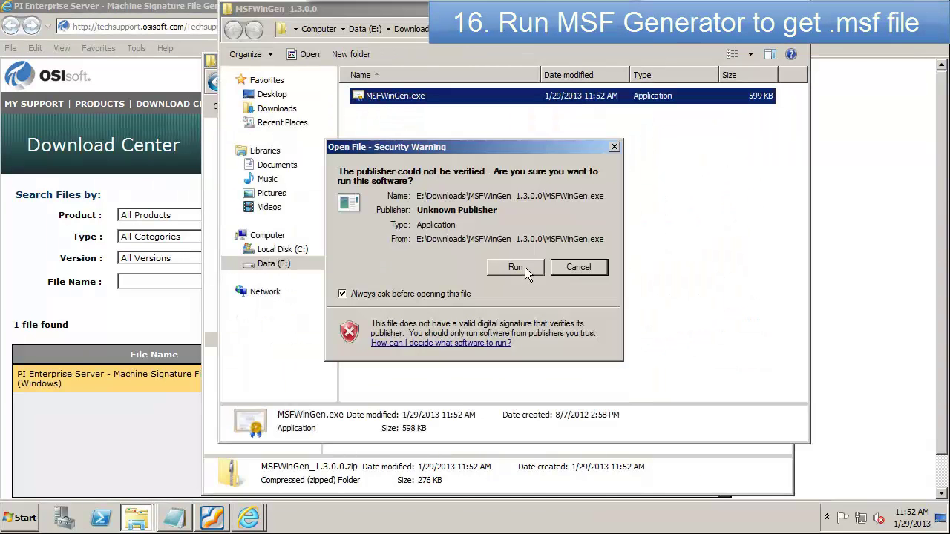
click(525, 267)
click(573, 343)
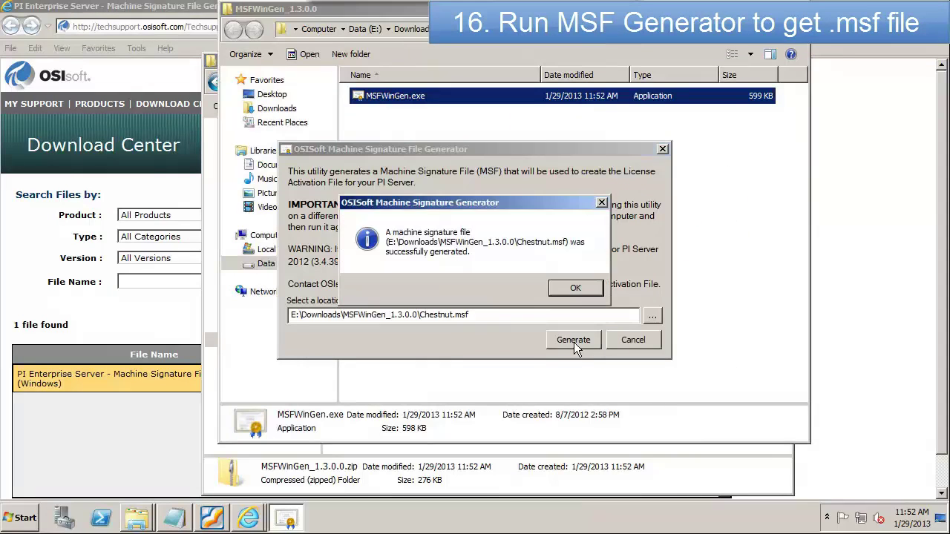
click(575, 289)
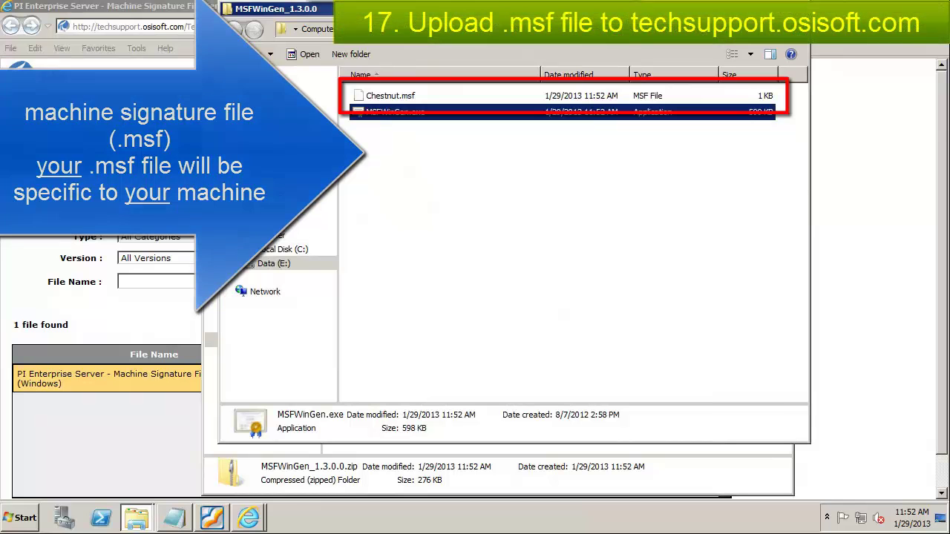
click(798, 8)
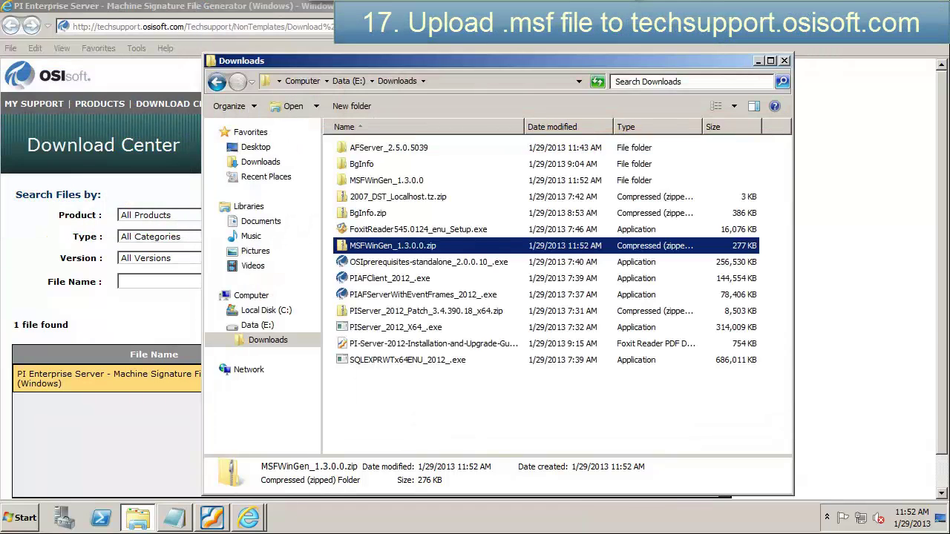
Step: Attach E:\Downloads\MSFWinGen_1.3.0.0\Chestnut.msf as the machine signature file on the support page
click(784, 60)
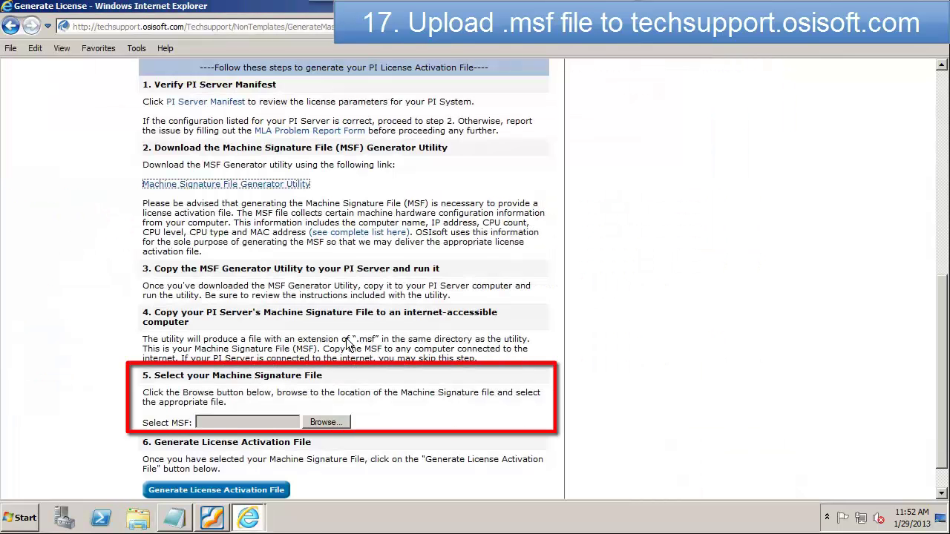
click(324, 423)
click(18, 278)
click(44, 291)
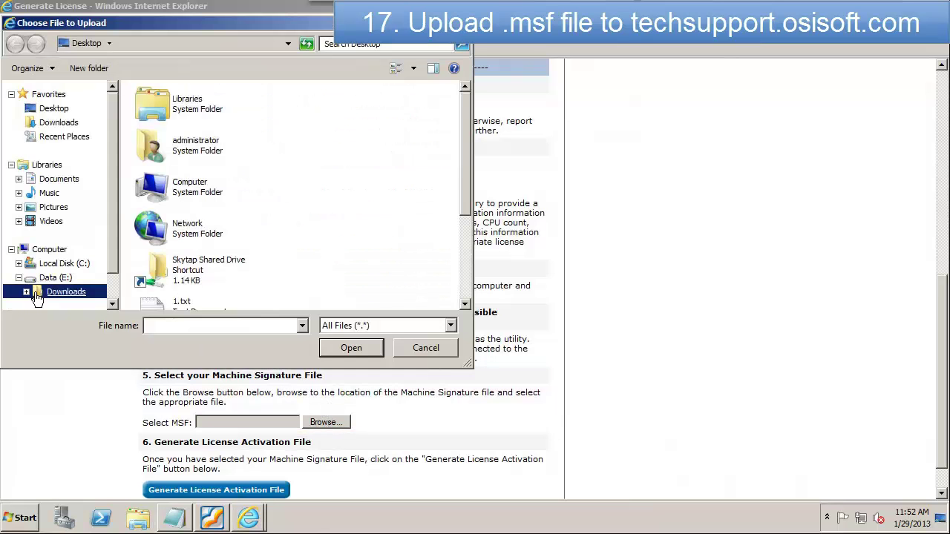
double_click(184, 142)
click(172, 110)
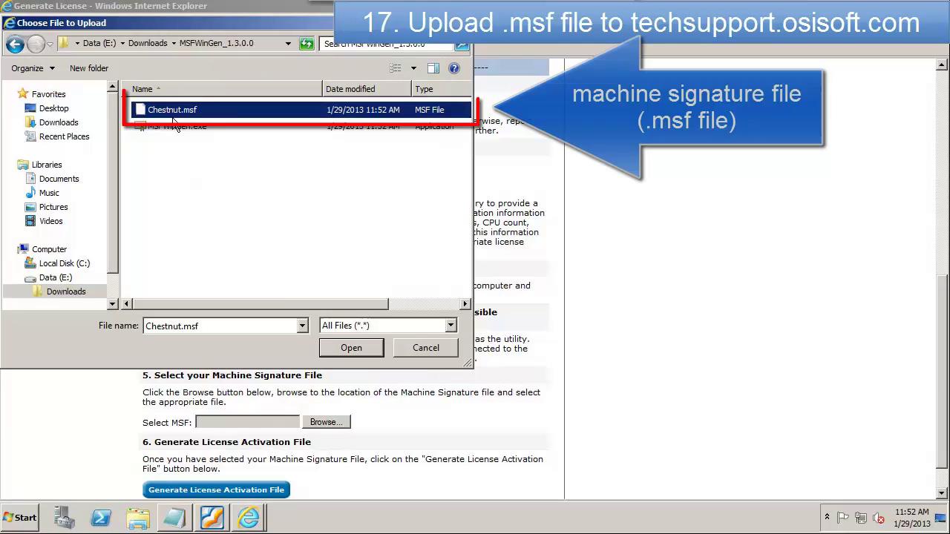
click(351, 348)
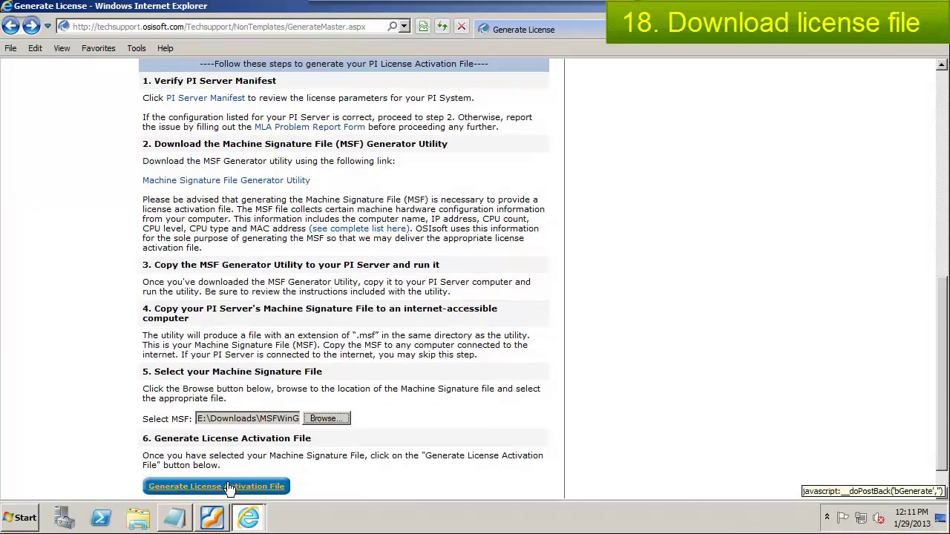
Step: Generate the license activation file and accept the license agreement
click(229, 488)
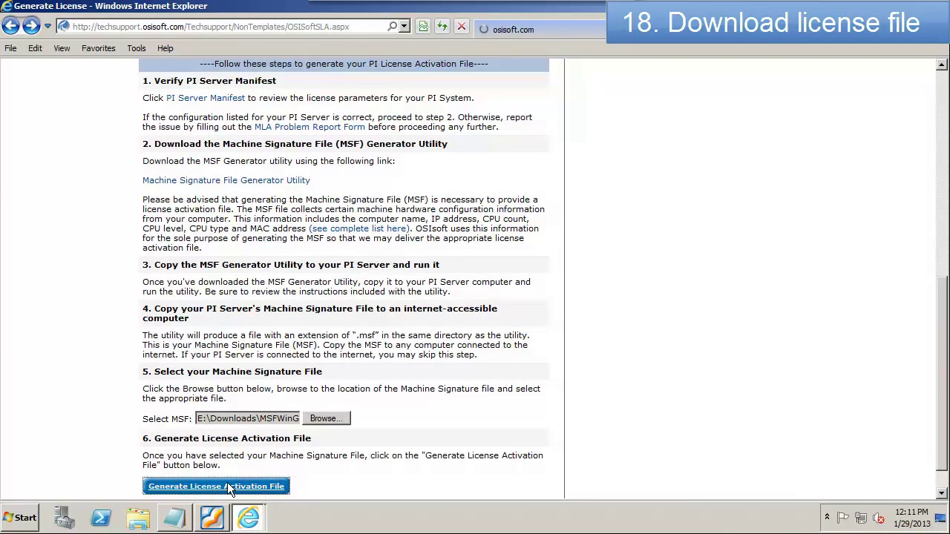
scroll(945, 450, down, 2)
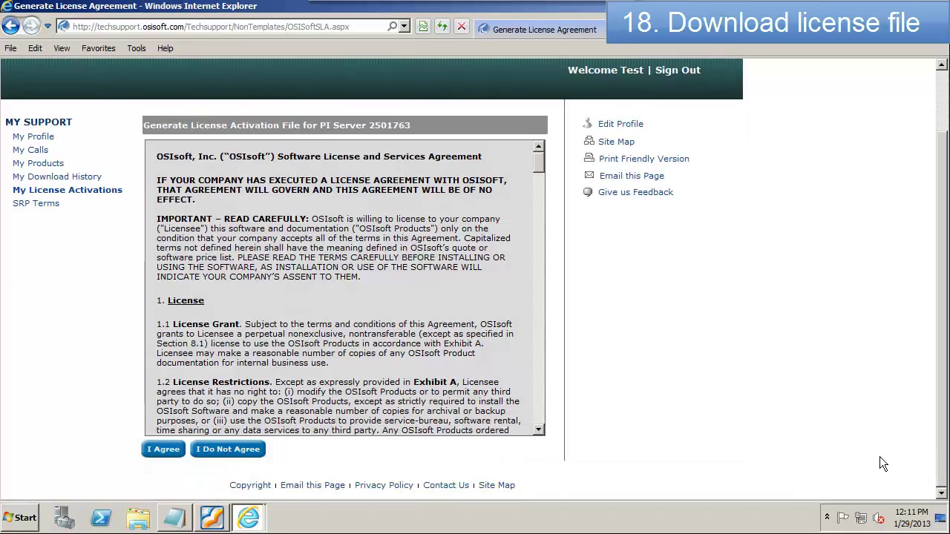
click(151, 453)
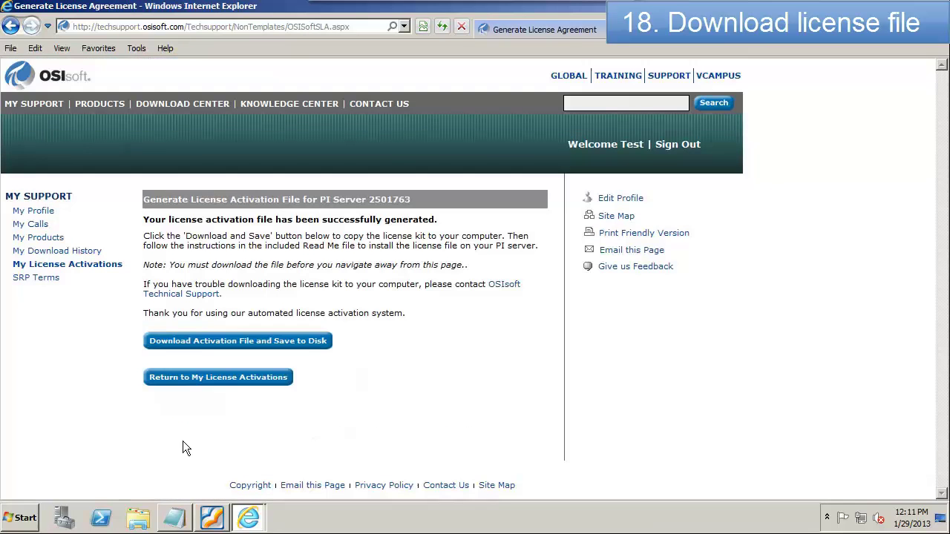
Step: Download pilicense.zip, extract it to E:\Downloads\pilicense, and mark Step 5 '...Done' in the notes
click(212, 343)
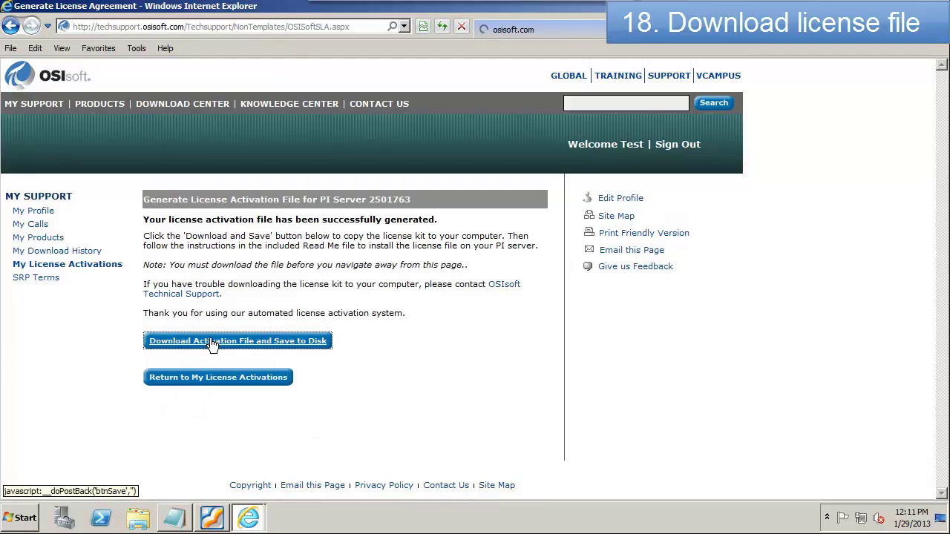
click(705, 487)
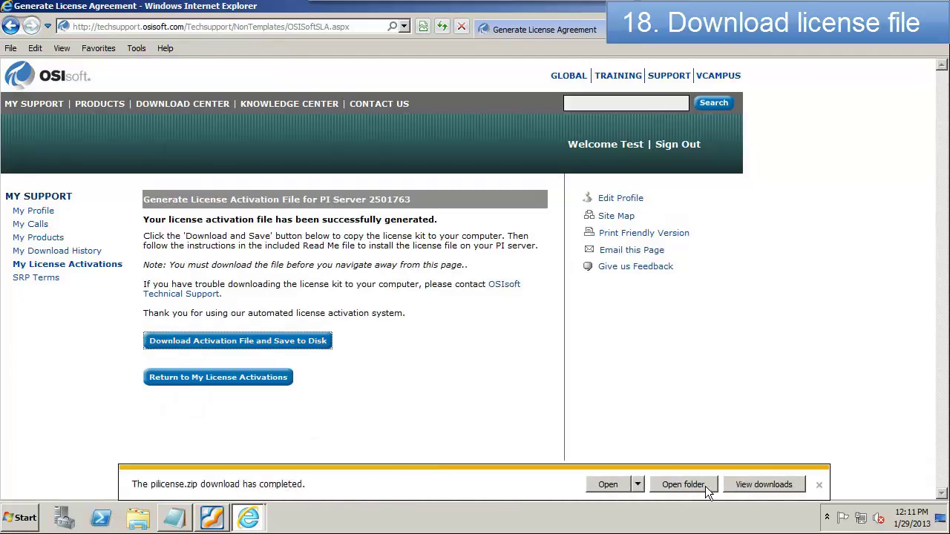
click(691, 485)
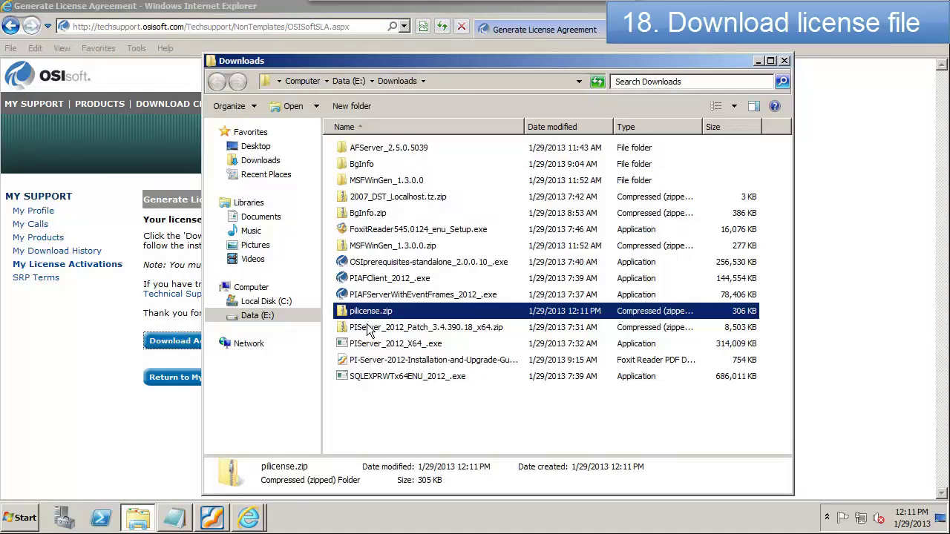
right_click(366, 311)
click(429, 347)
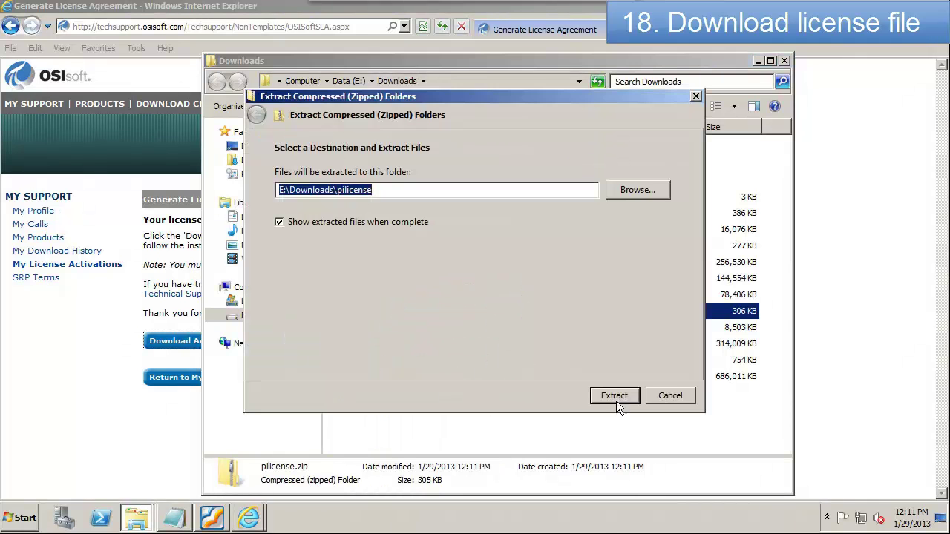
click(615, 398)
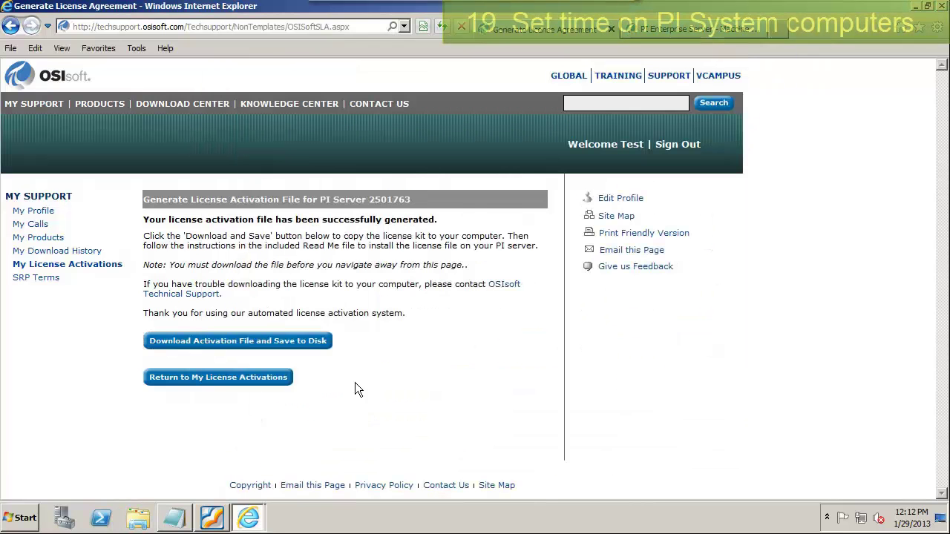
key(alt+Tab)
text(...Done)
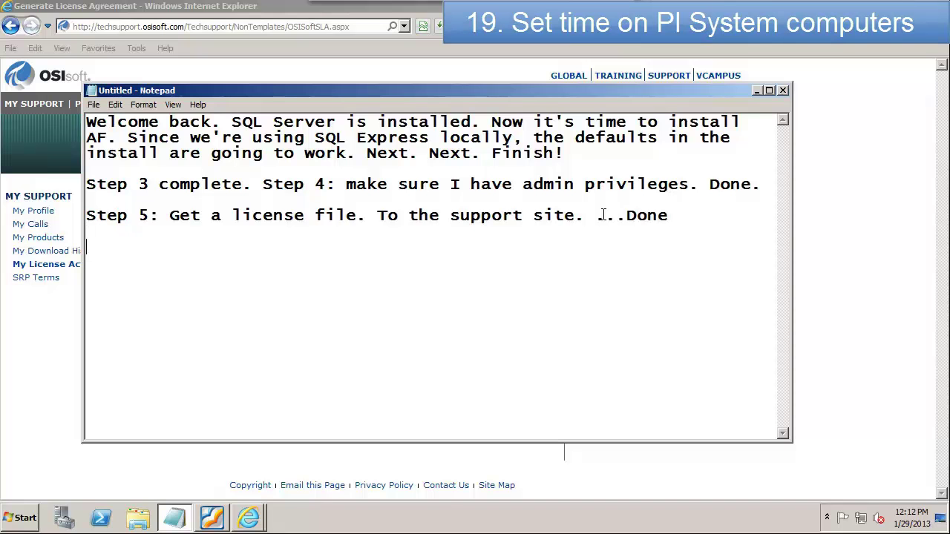
Step: Verify date, time and Pacific time zone, then note 'Step 6: Check date, time, and timezone. ...Done'
click(209, 520)
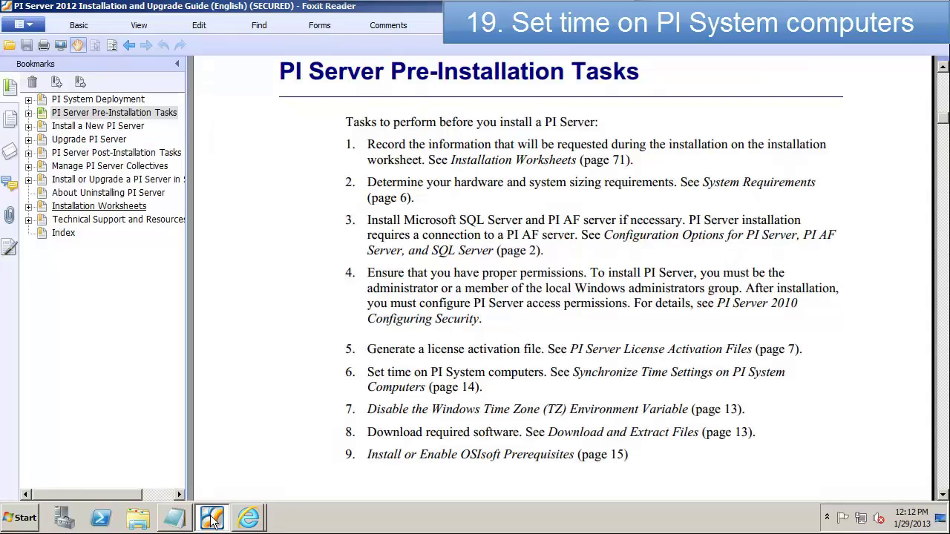
click(908, 517)
click(825, 485)
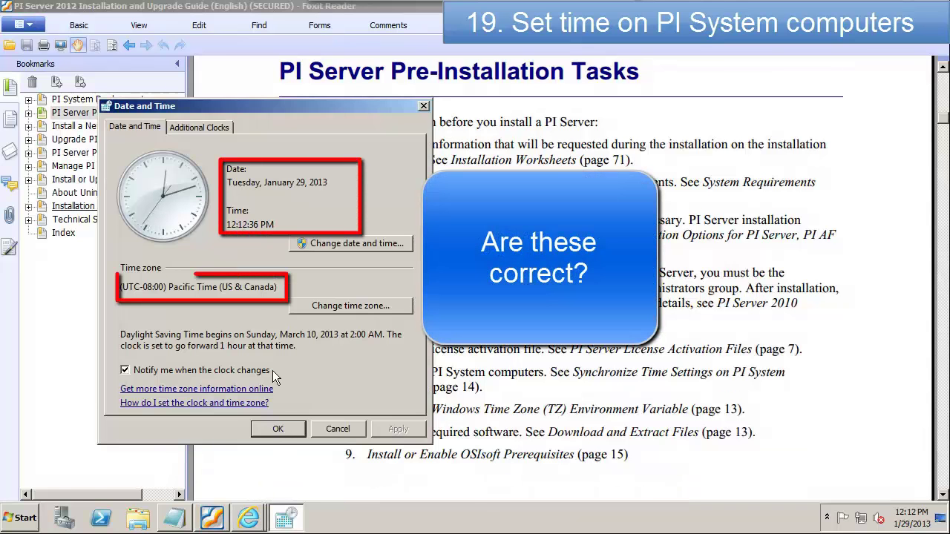
click(276, 432)
click(178, 518)
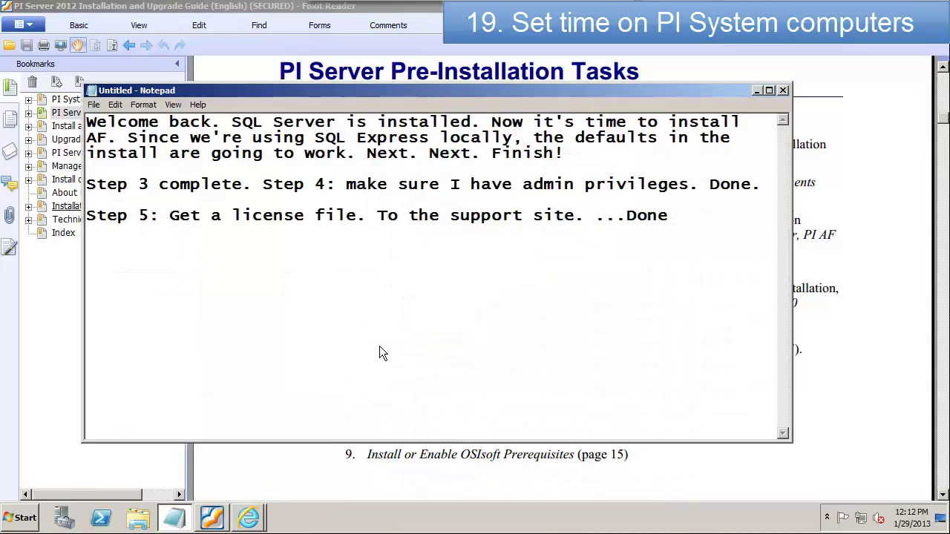
text(Step)
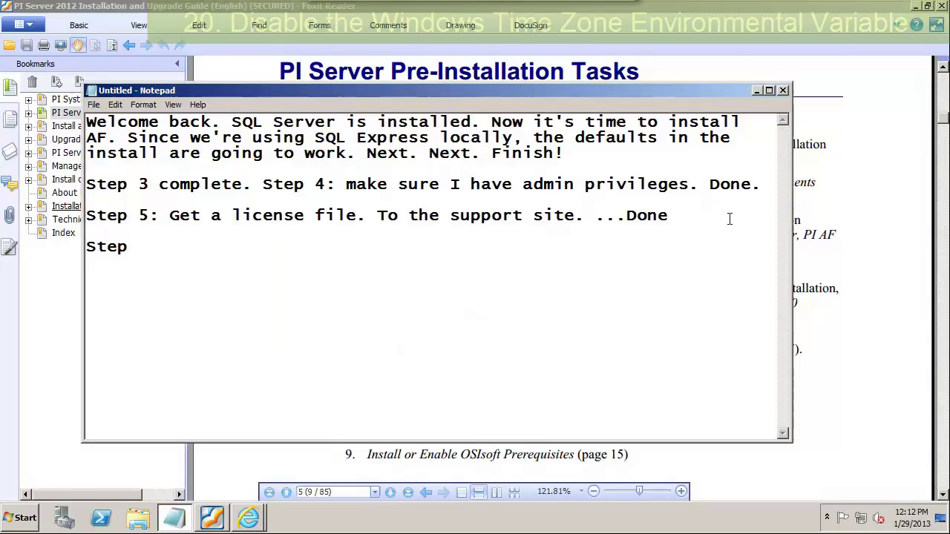
text( 6: Check date, time)
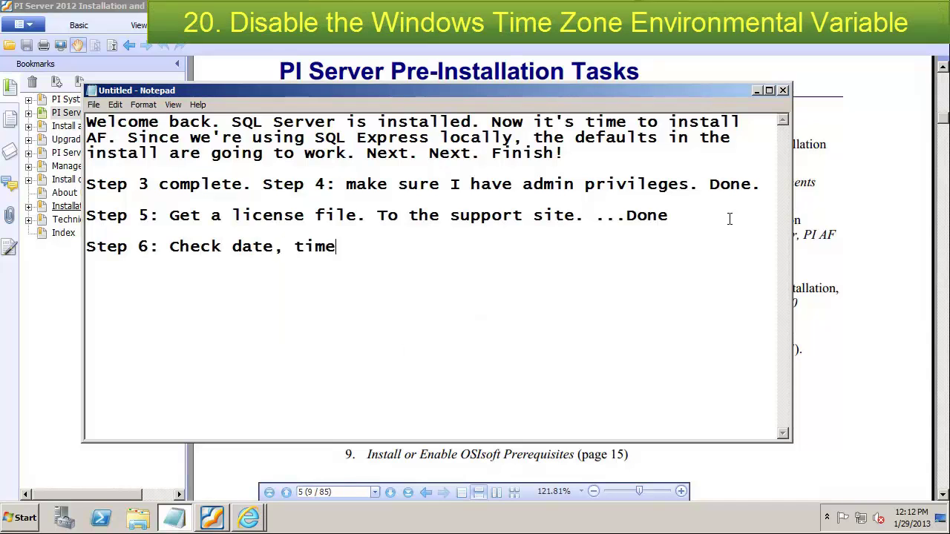
text(, and timezone. ..)
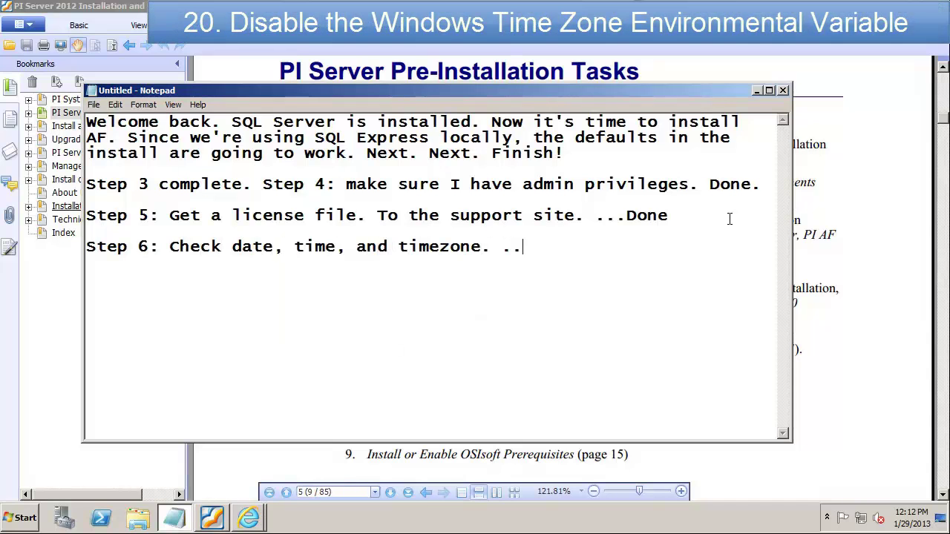
text(.Done)
click(849, 248)
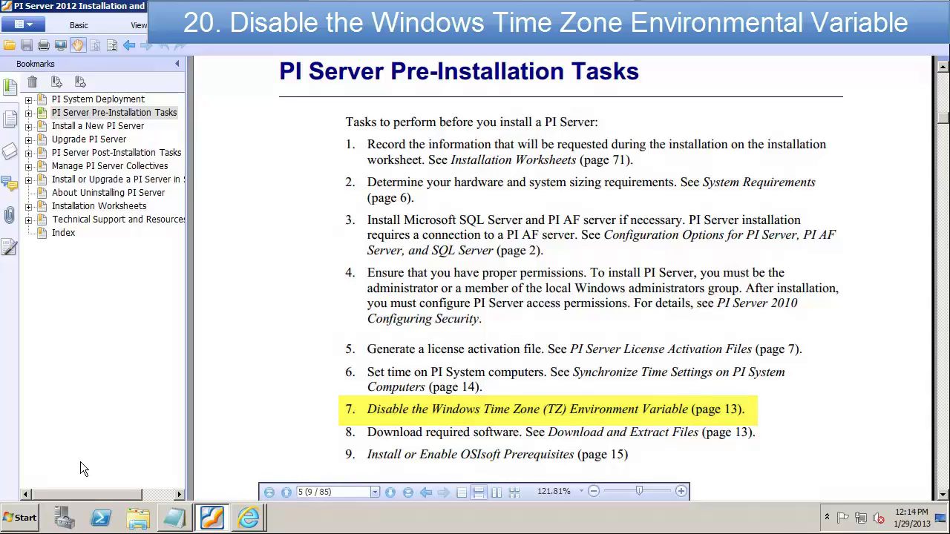
Step: Scan the System environment variables for a TZ entry via Computer Properties, then close everything
click(22, 518)
right_click(222, 286)
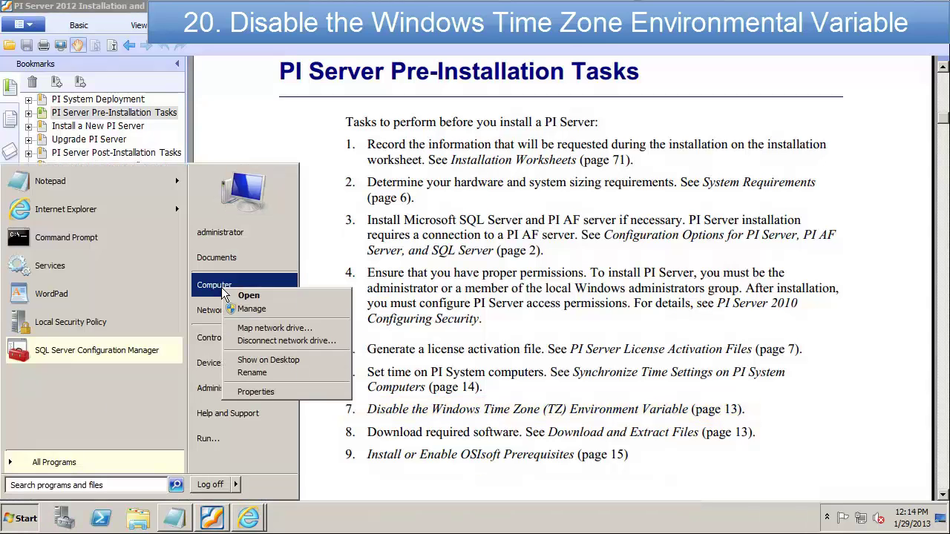
click(261, 392)
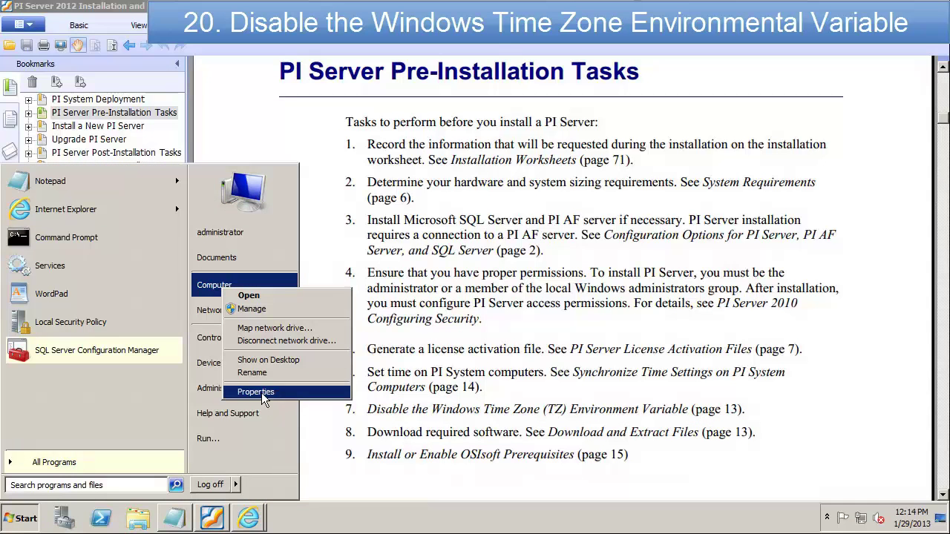
scroll(772, 374, down, 1)
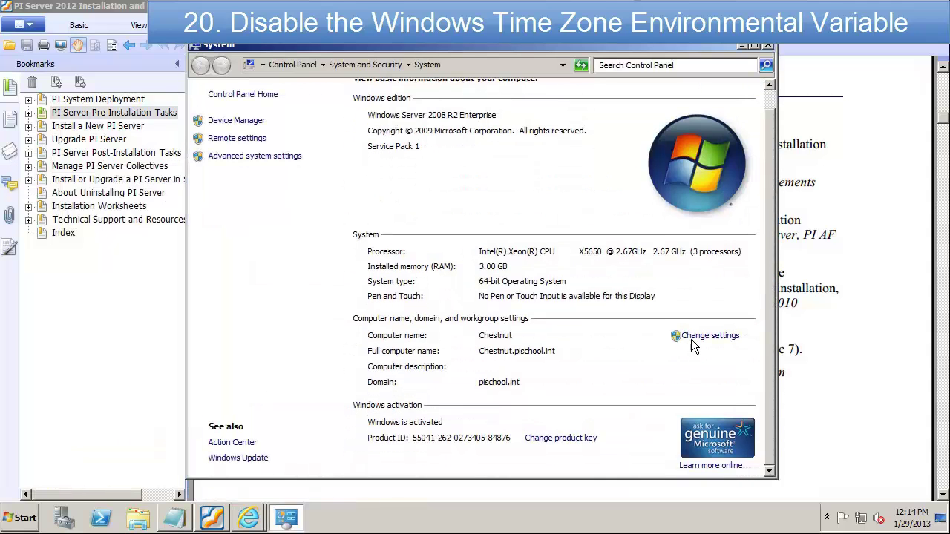
click(699, 340)
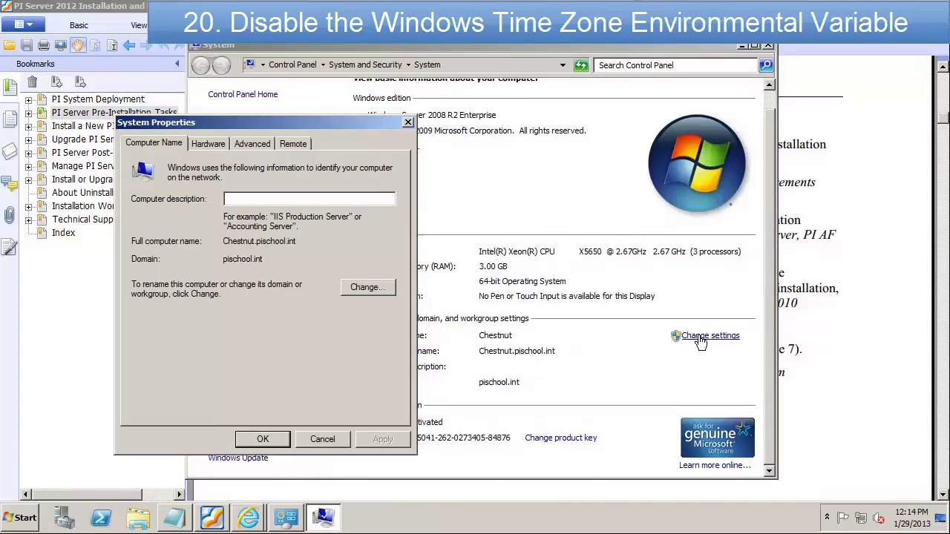
click(265, 148)
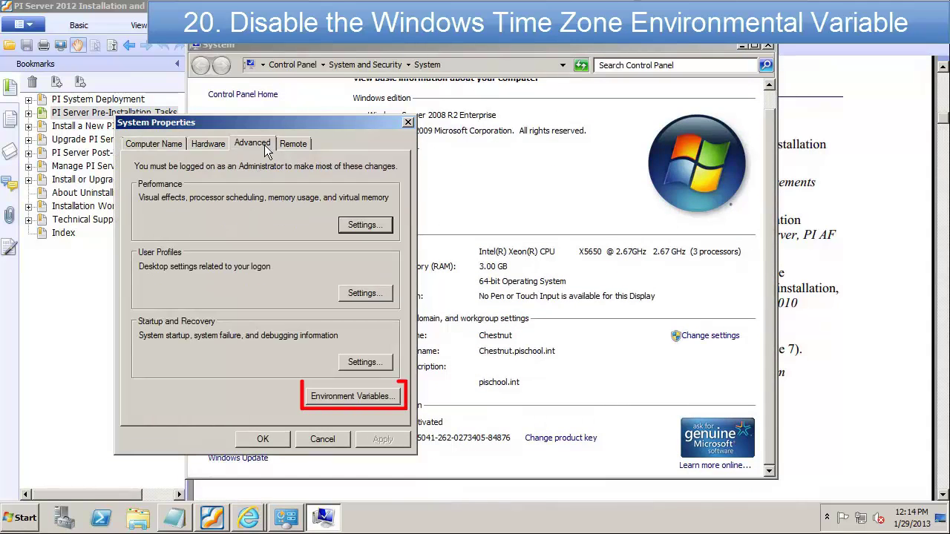
click(334, 398)
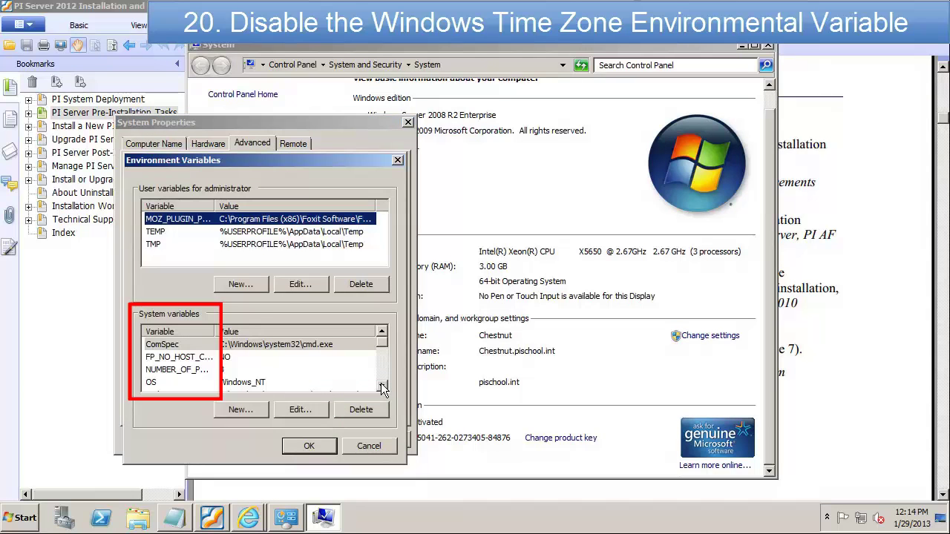
drag(383, 389, 383, 331)
click(308, 445)
click(261, 442)
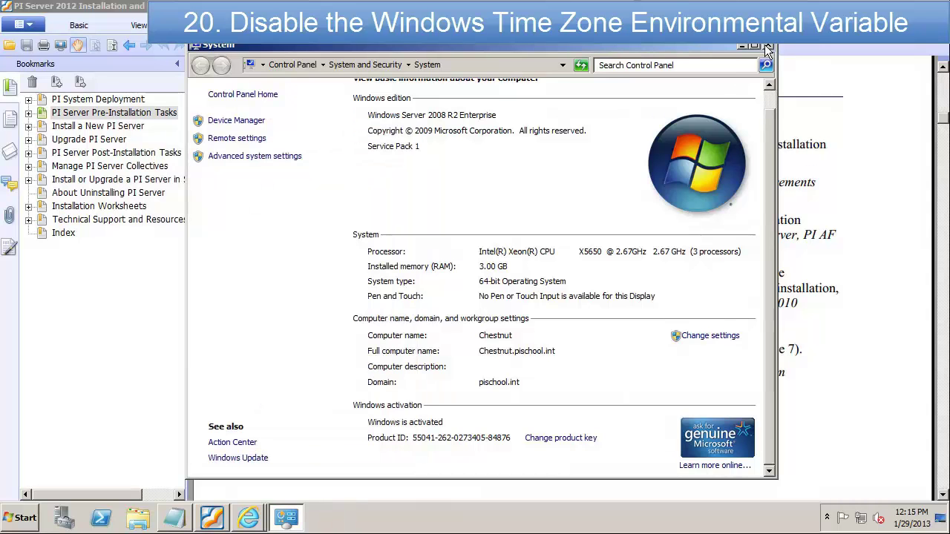
click(768, 46)
Step: Note 'Step 7: Check for TZ environment variable. ...Done' on its own line
click(174, 517)
text(S)
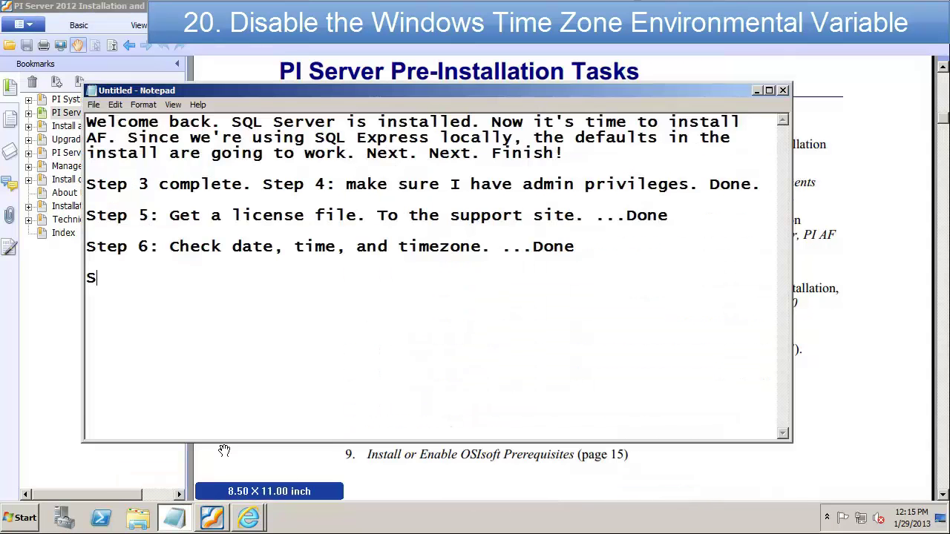
text(tep 7: Check for TZ environment variable. ...Done)
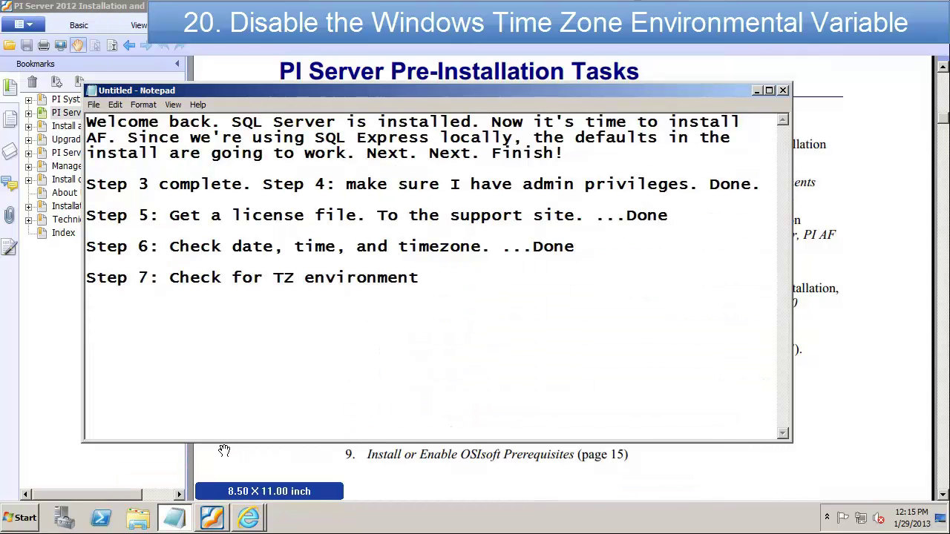
key(Return)
key(Return)
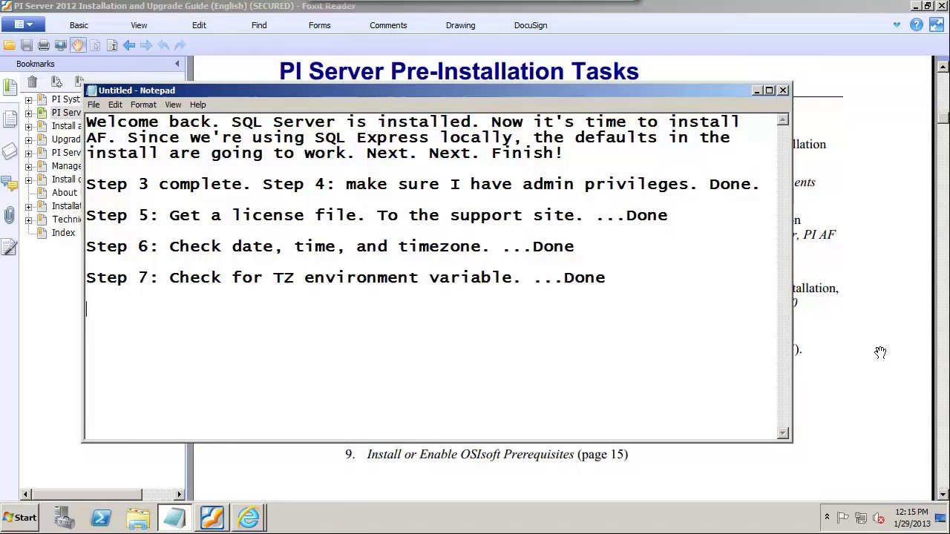
Step: Add '8: I already downloaded my install kits' and begin the line 'Step 9: Prereq'
click(880, 353)
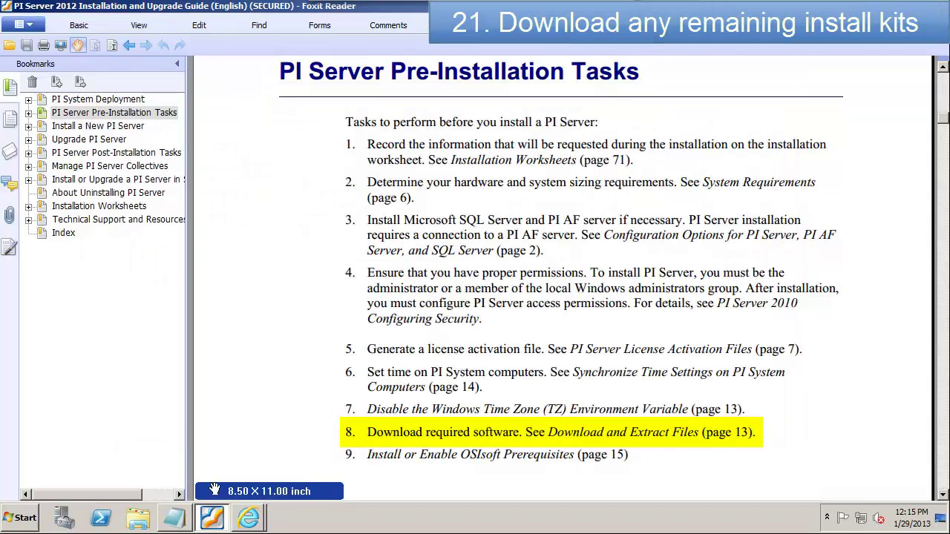
click(178, 520)
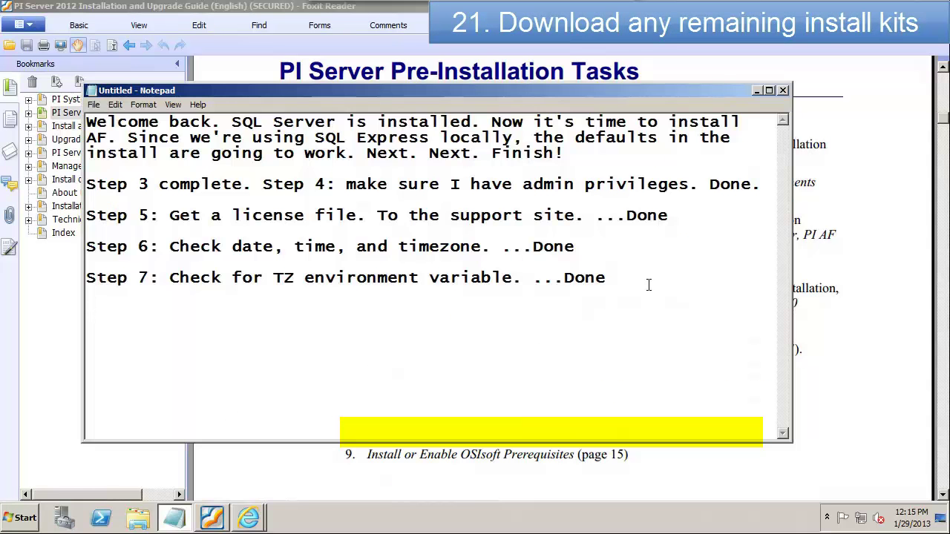
text(8: I already downloaded my install kits)
key(Return)
text(Step 9: )
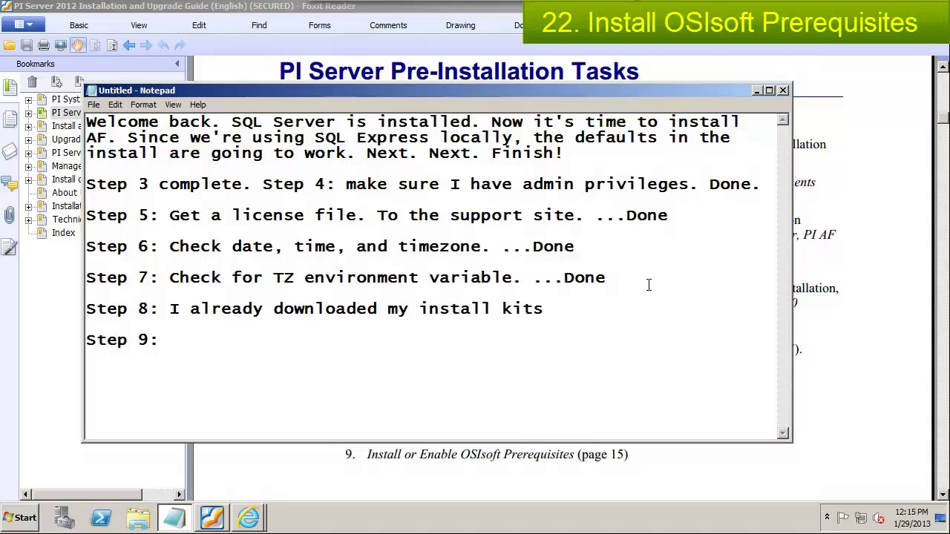
text(Prereqs)
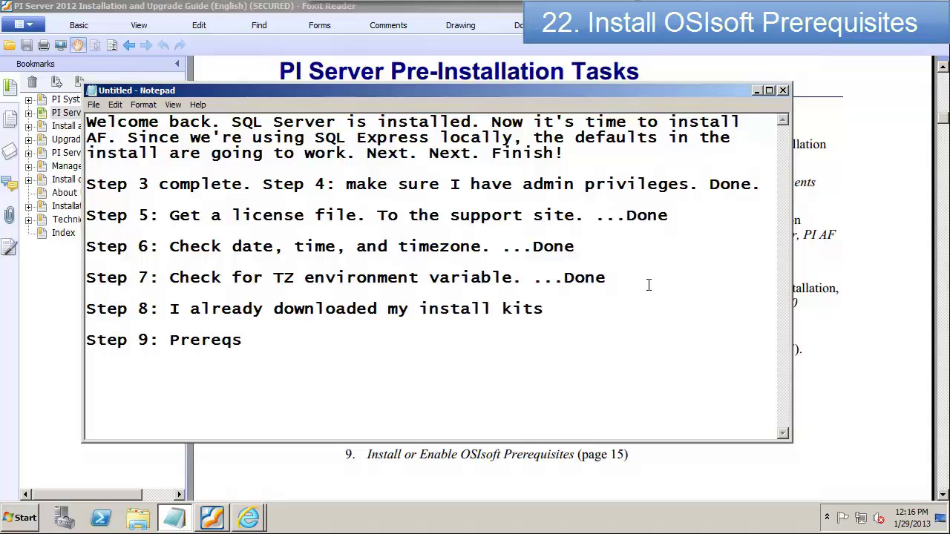
Step: Launch the OSIprereqs_standalone_2.0.0.10 installer from the Downloads folder on Data (E:)
click(138, 517)
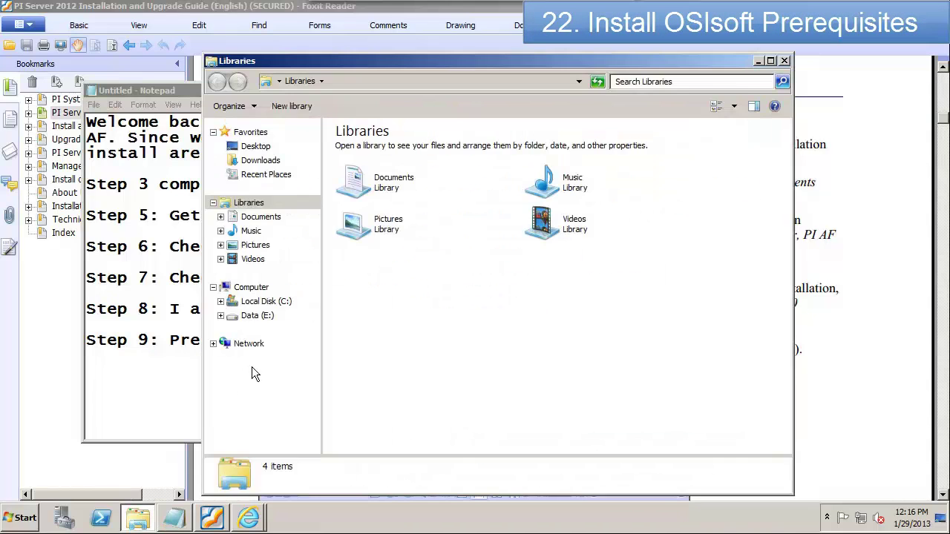
click(257, 315)
double_click(357, 150)
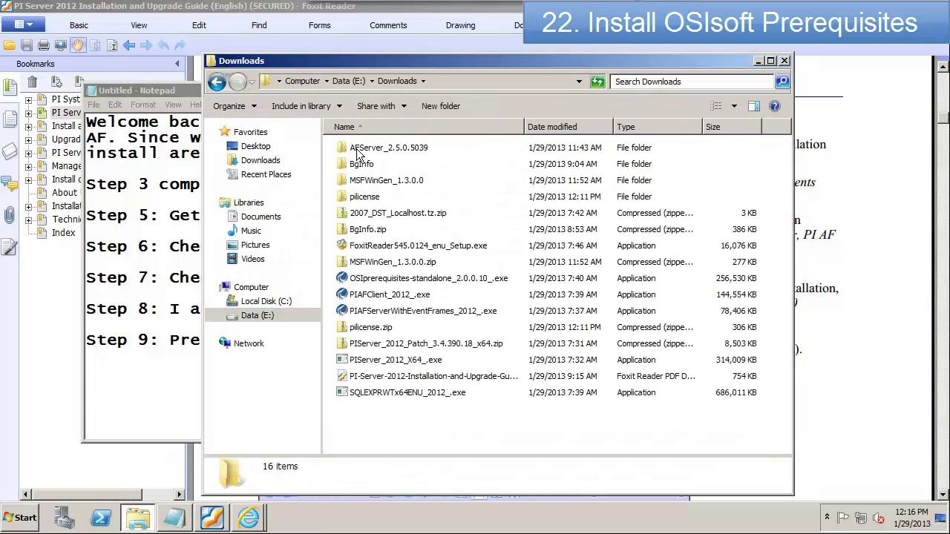
click(387, 279)
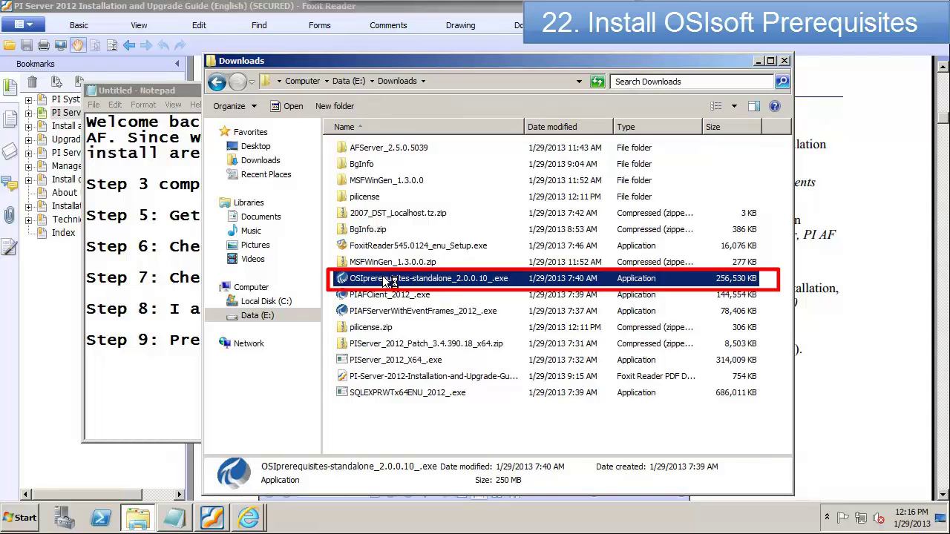
double_click(386, 280)
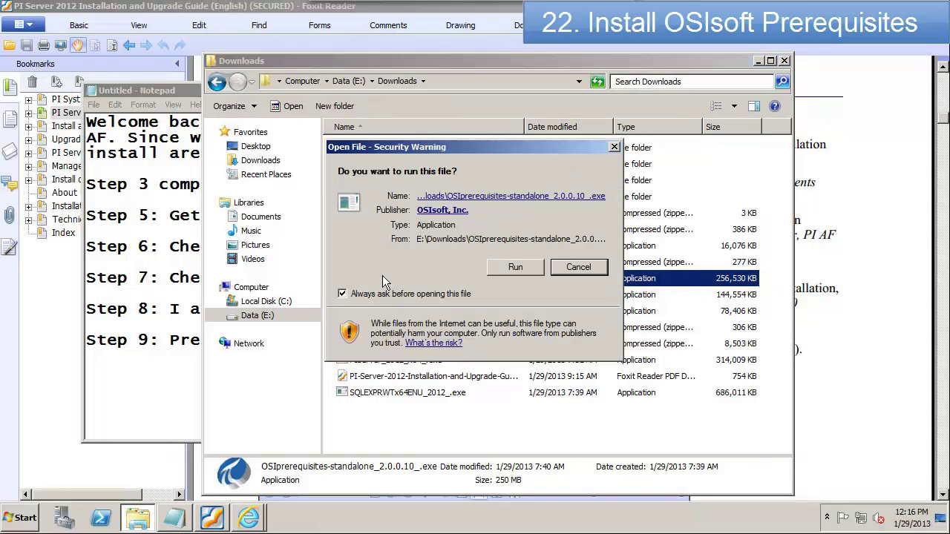
key(Return)
Step: Unzip the prerequisite files, install the OSIsoft Prerequisite Kit, and close its summary
click(597, 297)
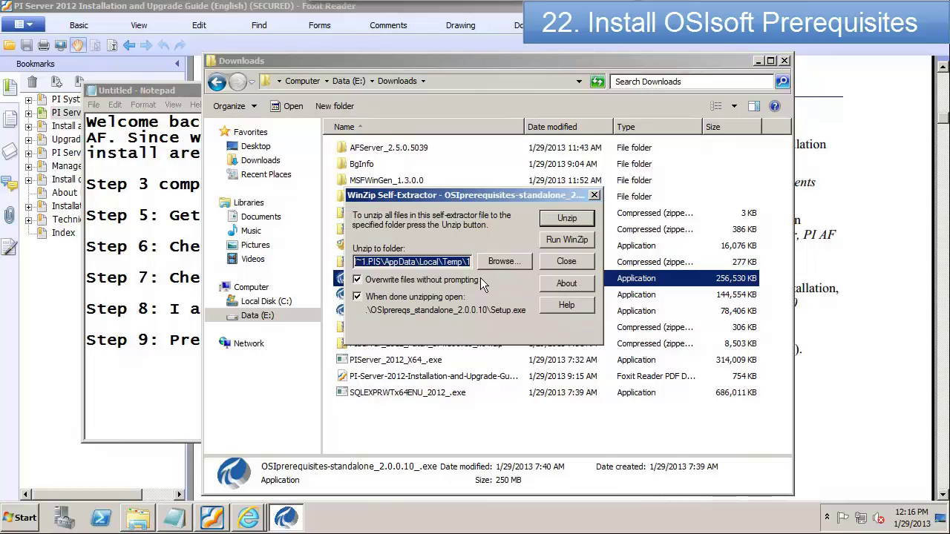
click(561, 218)
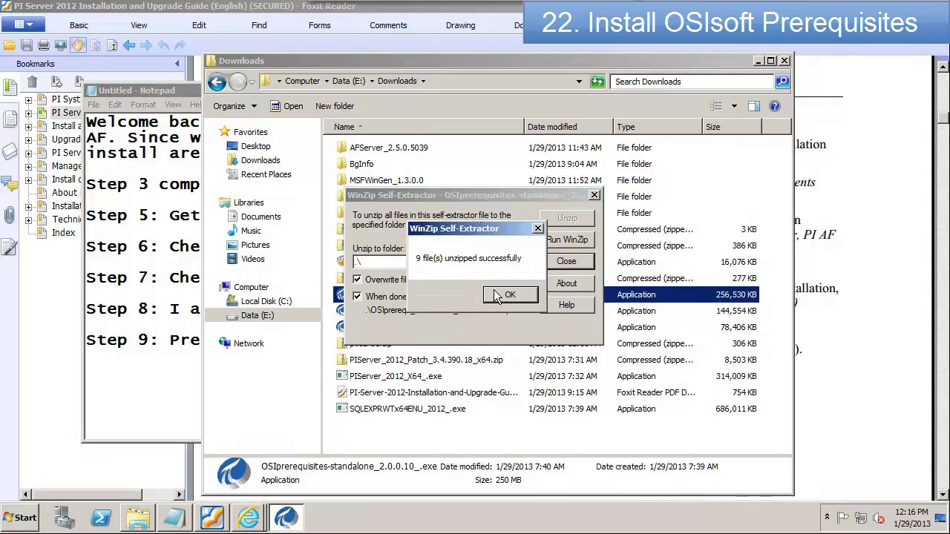
click(499, 295)
click(567, 377)
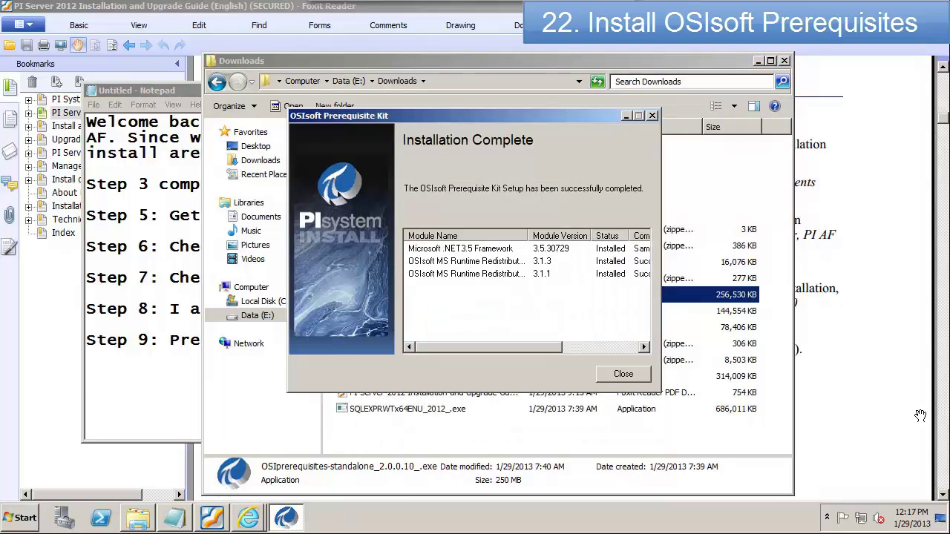
click(623, 375)
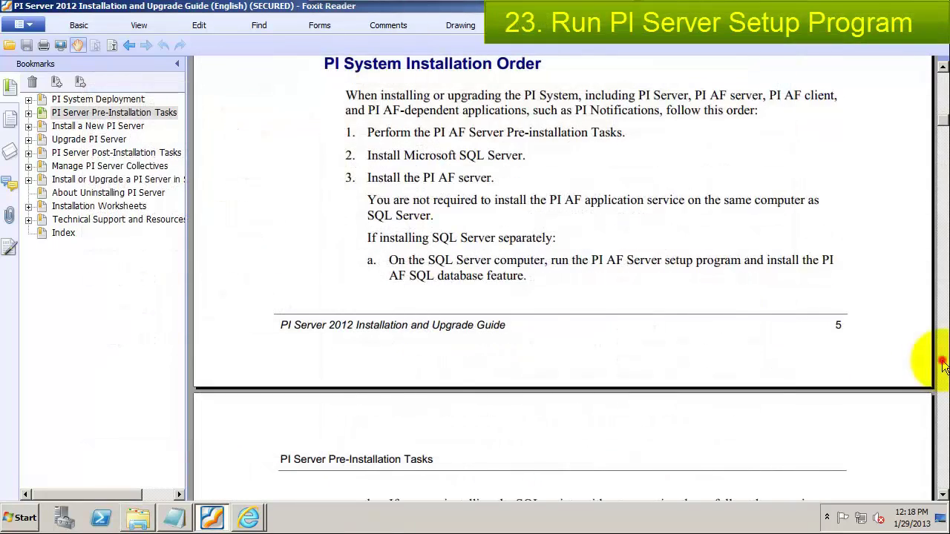
Step: Jump to the Install a New PI Server section and run PIServer_2012_X64_.exe from Downloads
click(942, 364)
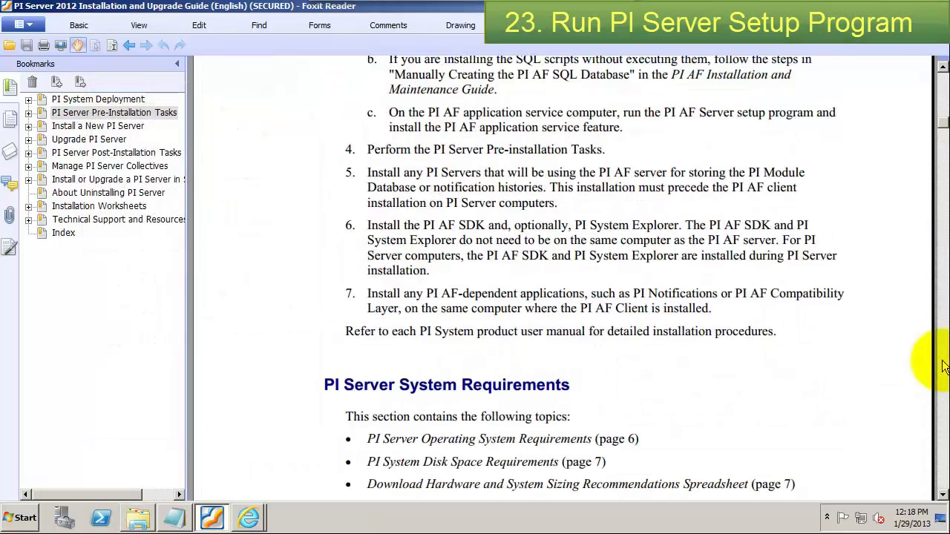
click(98, 125)
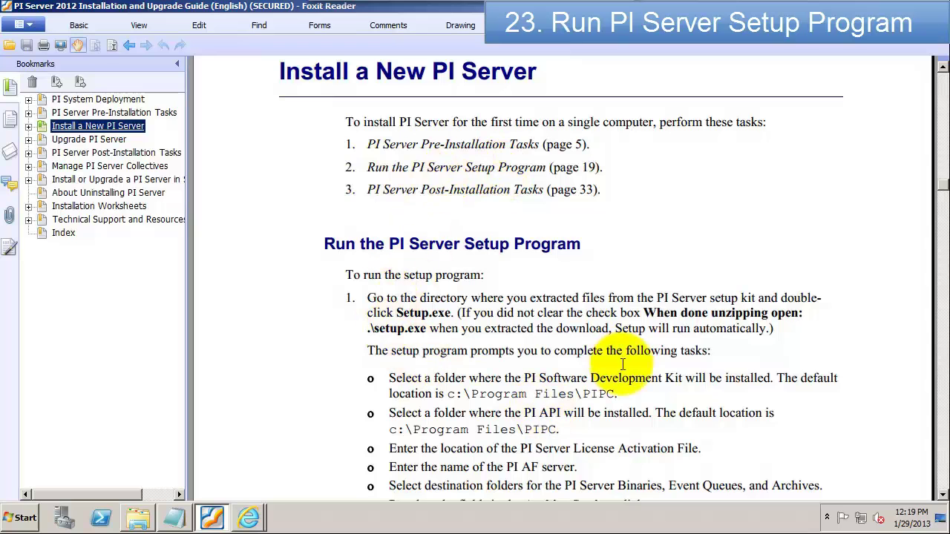
click(137, 518)
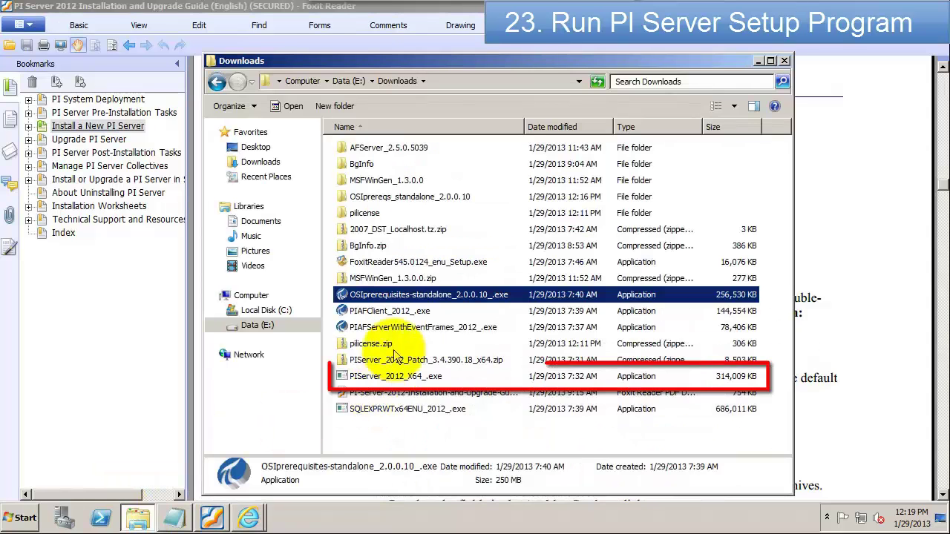
click(364, 378)
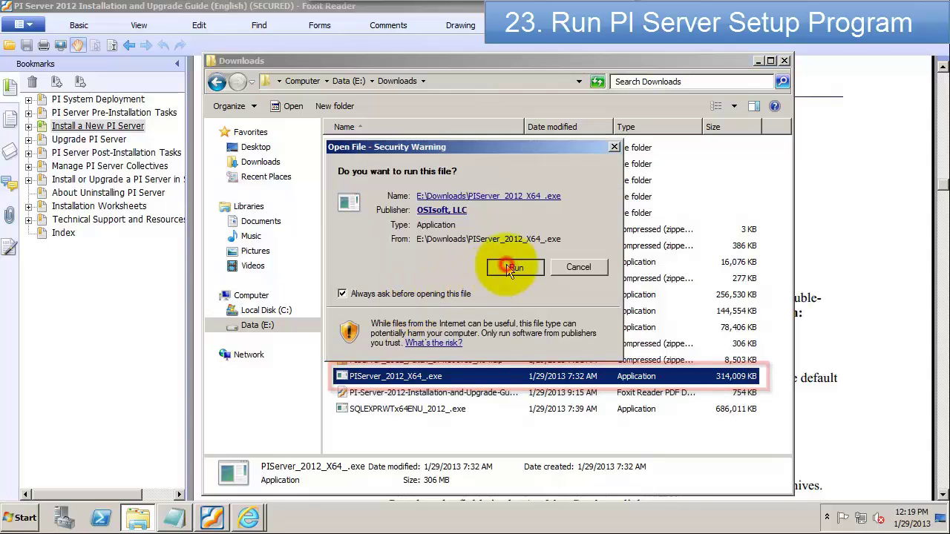
click(508, 266)
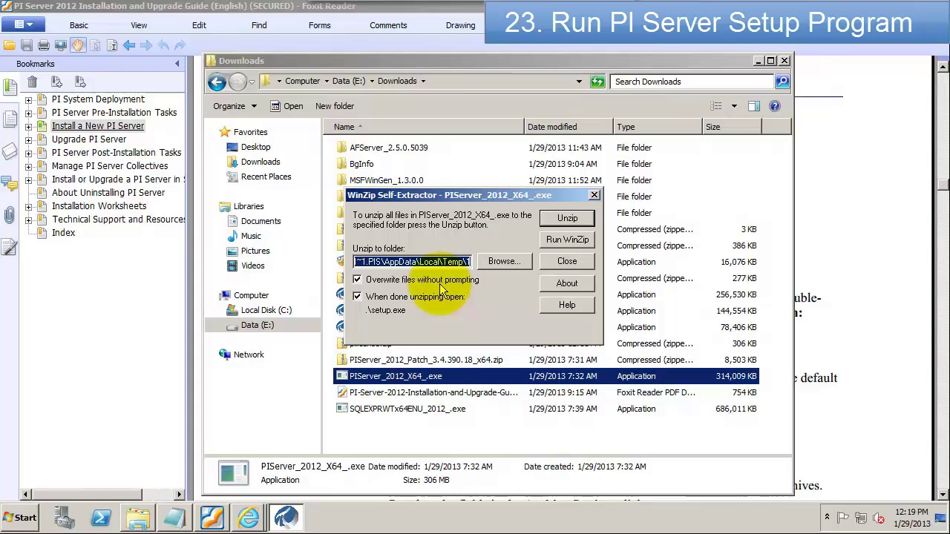
Step: Unzip the PI Server 2012 installer's 58 files into the current folder (.\)
key(Delete)
text(.\)
click(555, 217)
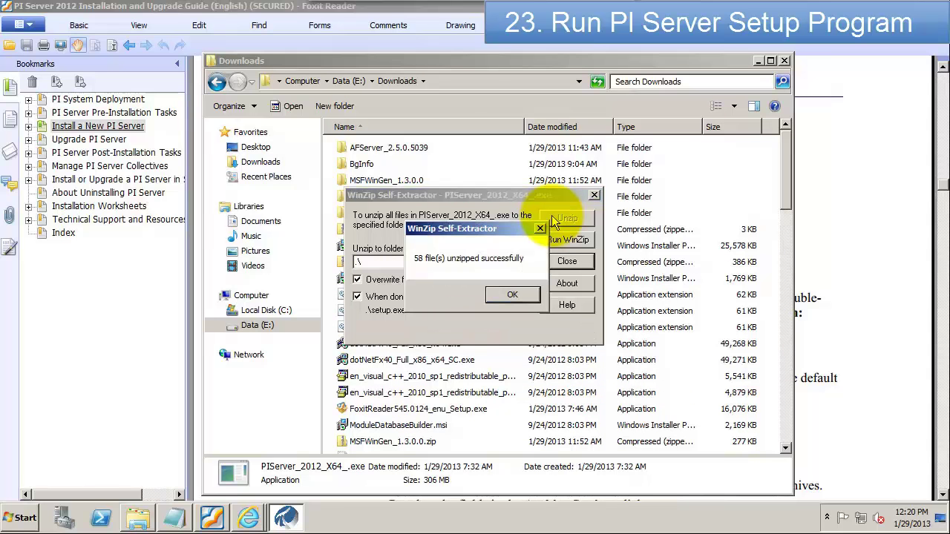
click(513, 294)
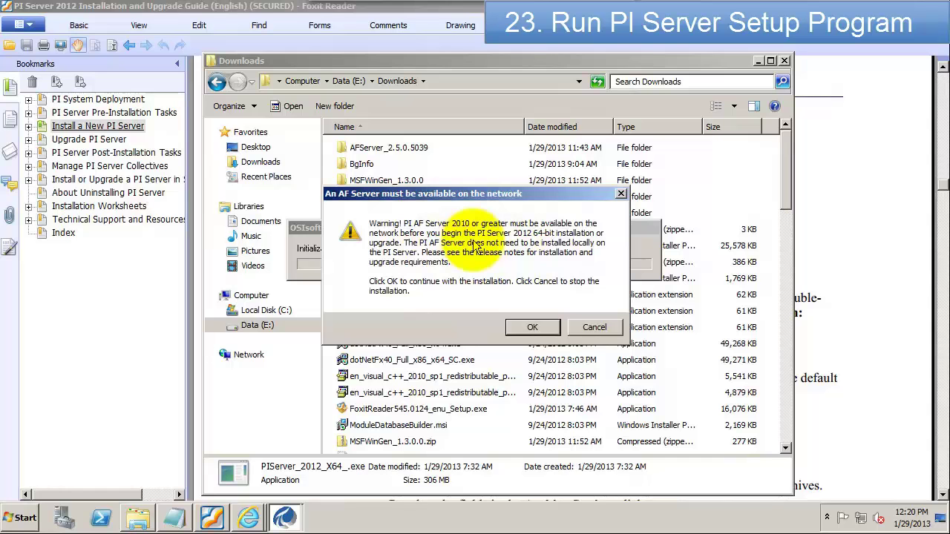
Step: Accept the AF server warning and supporting software, and install PI SDK to its default folder
click(533, 330)
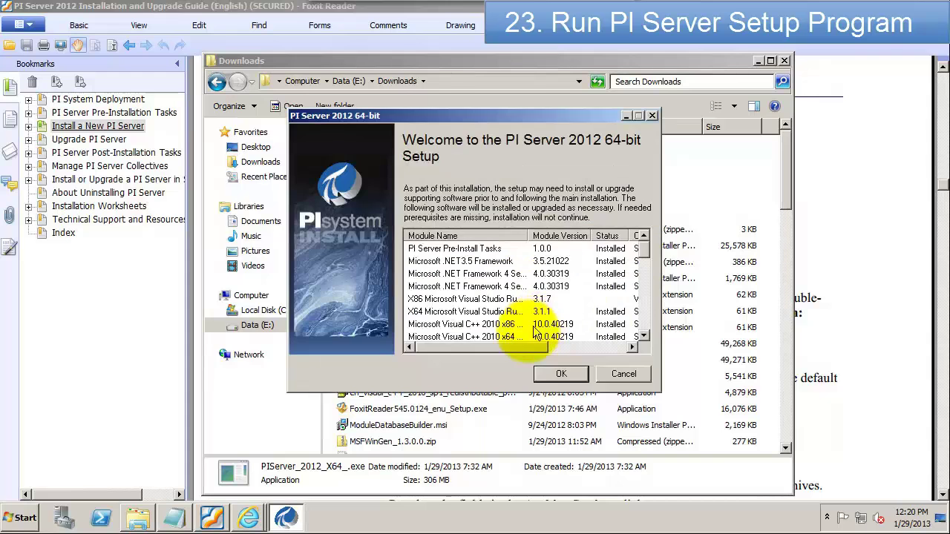
click(561, 374)
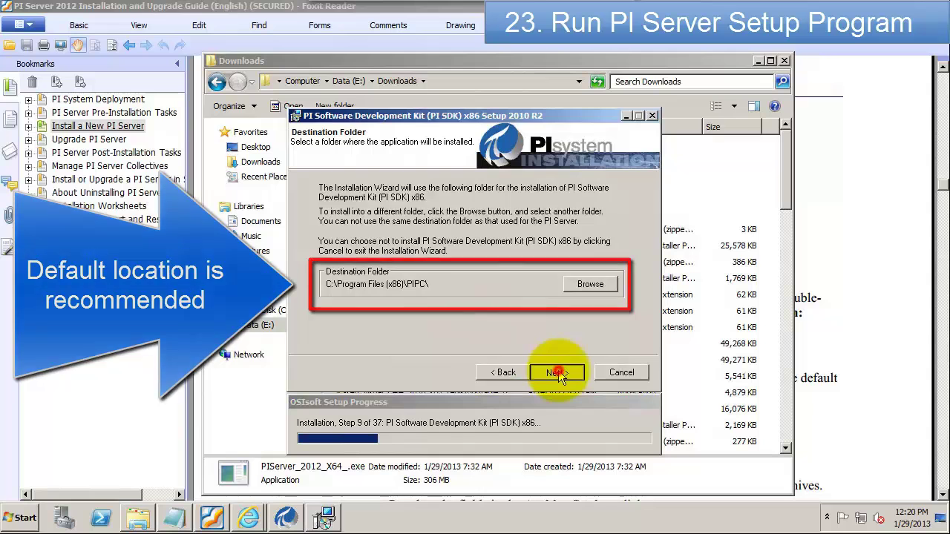
click(557, 373)
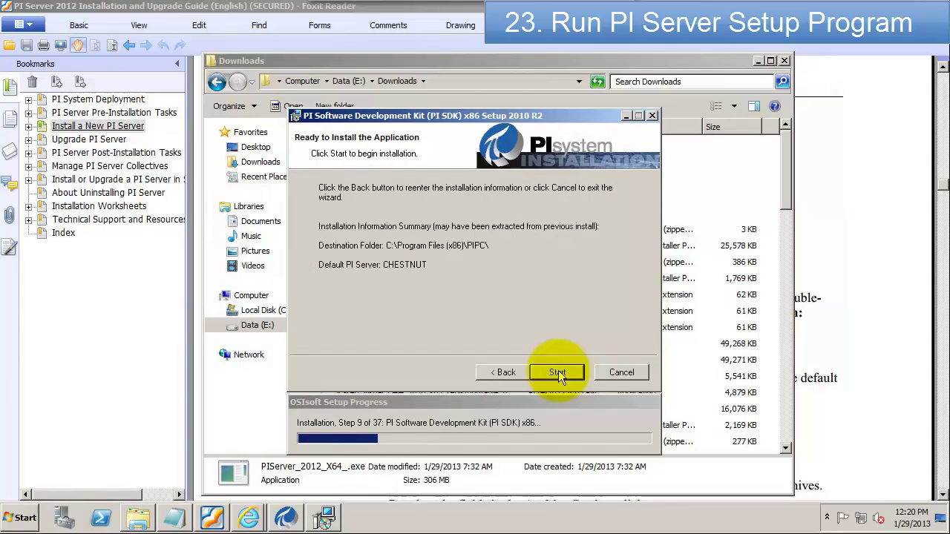
click(557, 372)
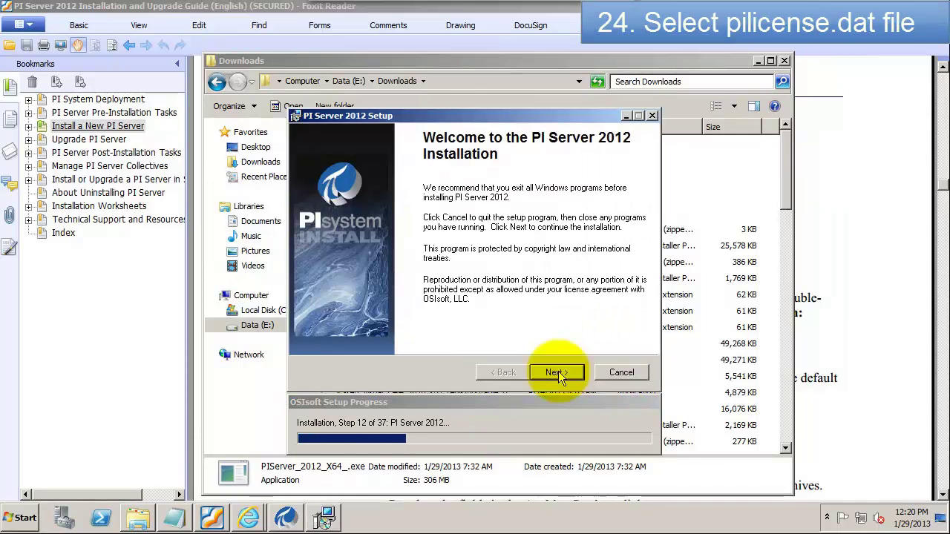
Step: Point licensing at the E:\Downloads\pilicense\ folder and continue to AF server validation
click(558, 371)
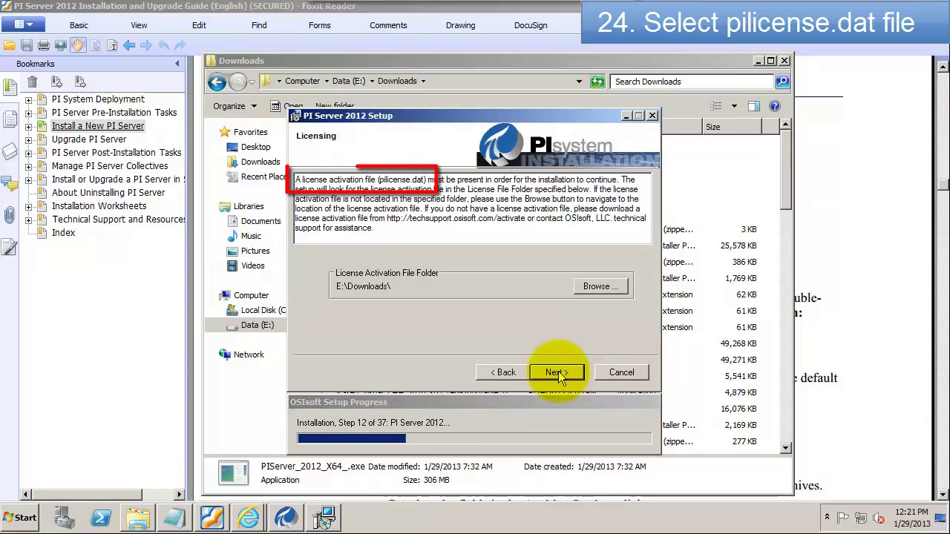
click(600, 286)
click(345, 245)
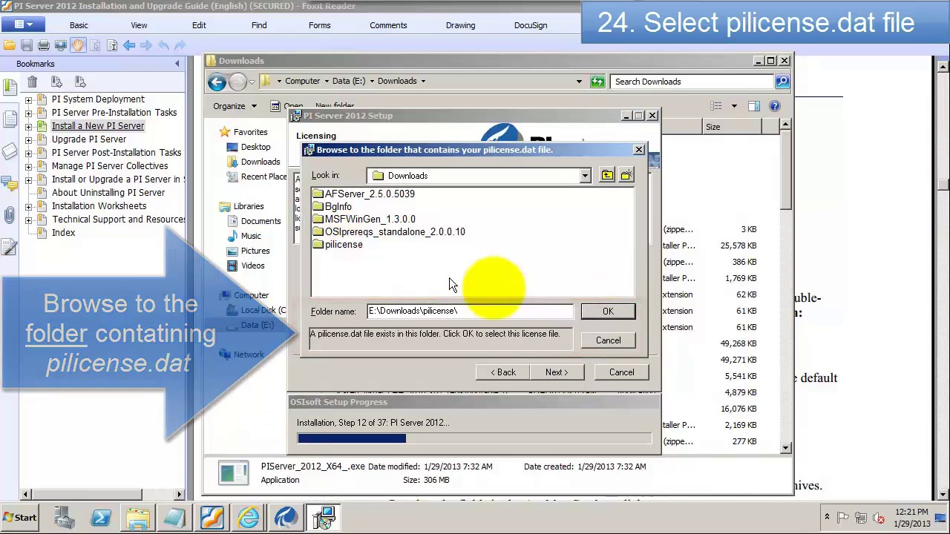
click(603, 310)
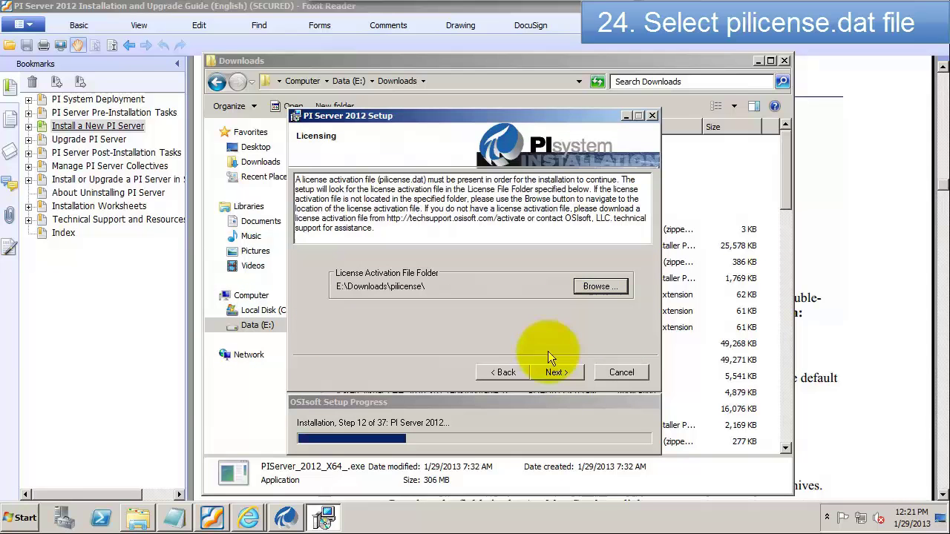
click(550, 373)
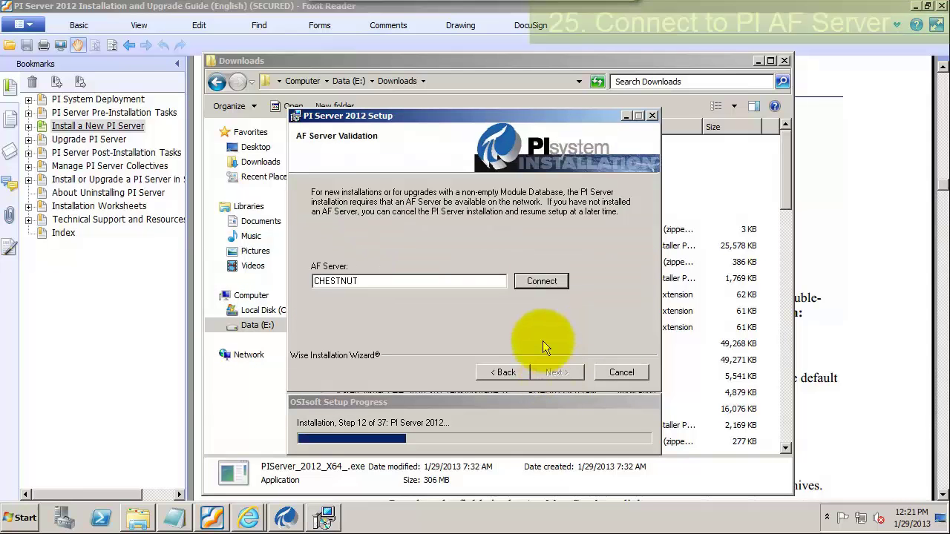
Step: Verify the connection to AF server CHESTNUT and choose Yes for the Module Database
click(540, 279)
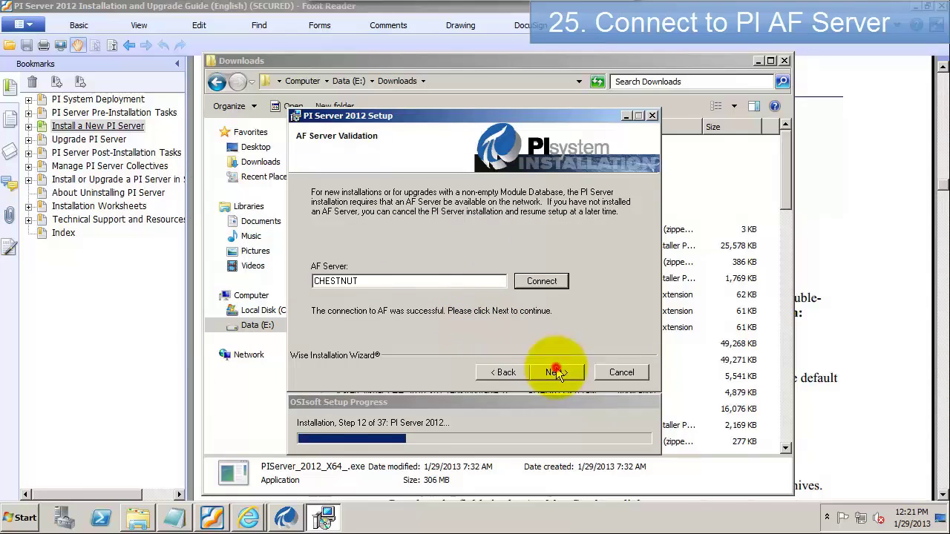
click(557, 370)
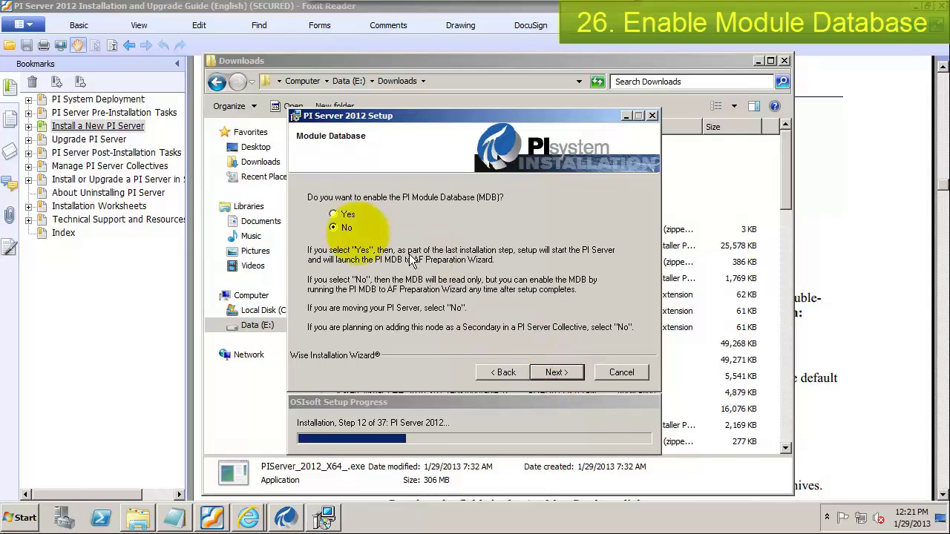
click(334, 216)
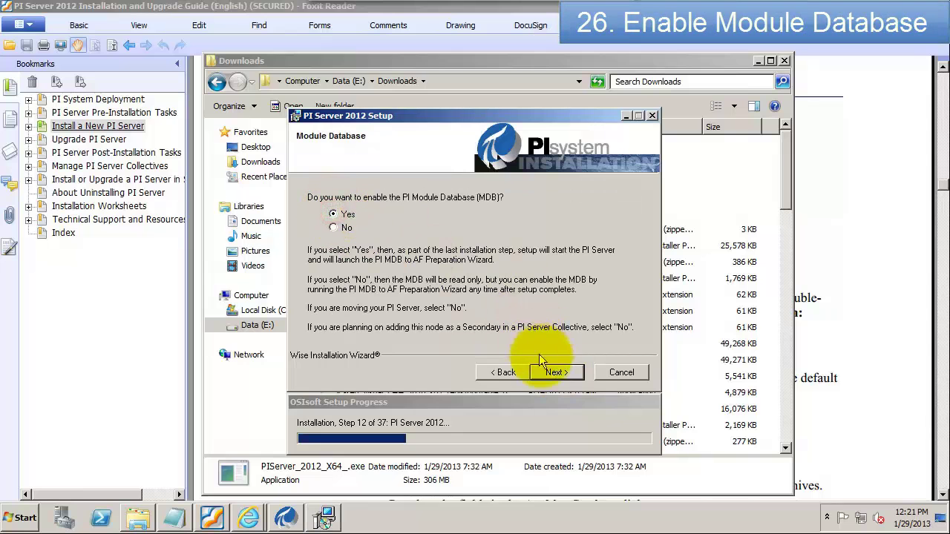
click(565, 374)
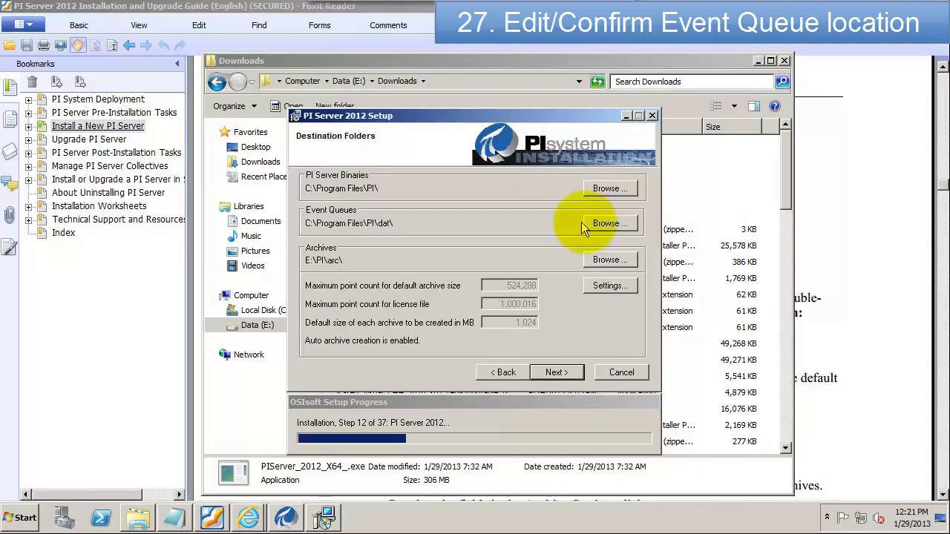
Step: Change the Event Queues destination folder from dat to C:\Program Files\PI\que\
click(606, 224)
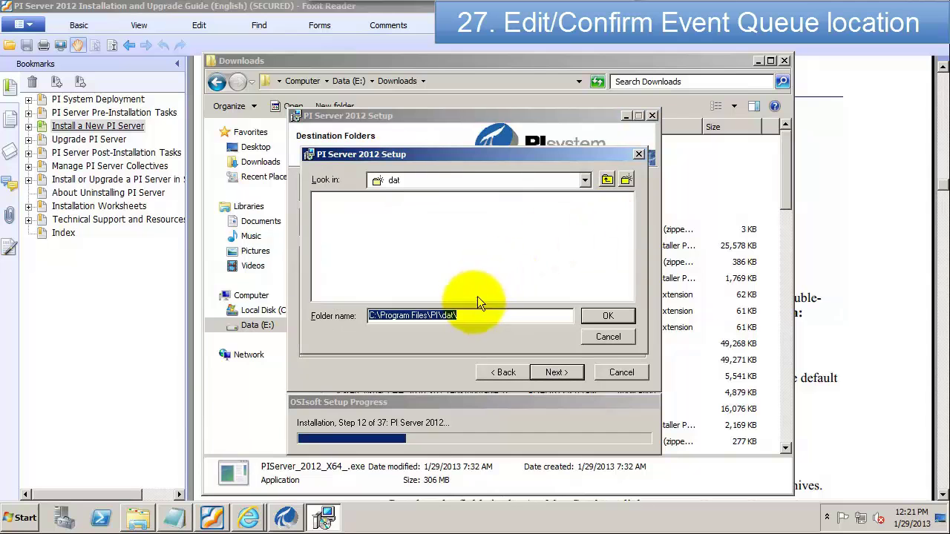
click(471, 314)
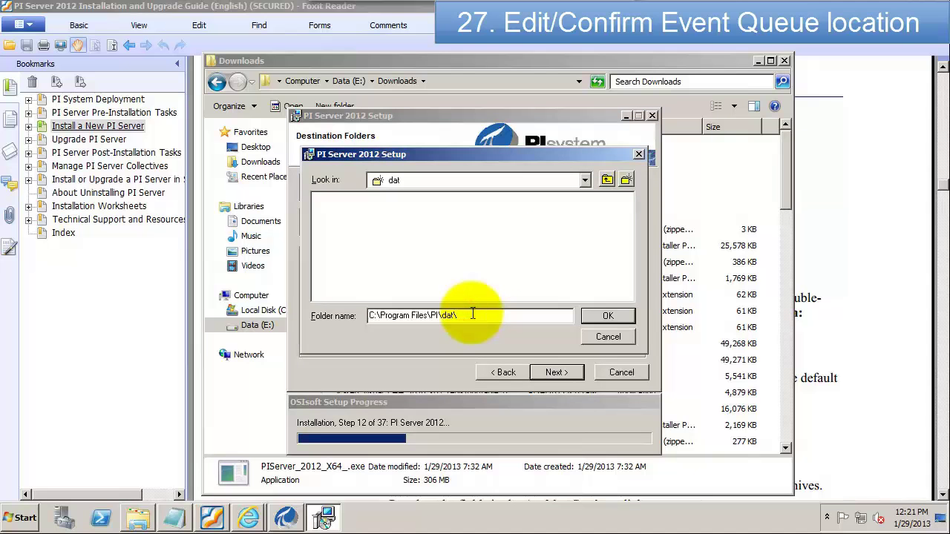
key(BackSpace)
key(BackSpace)
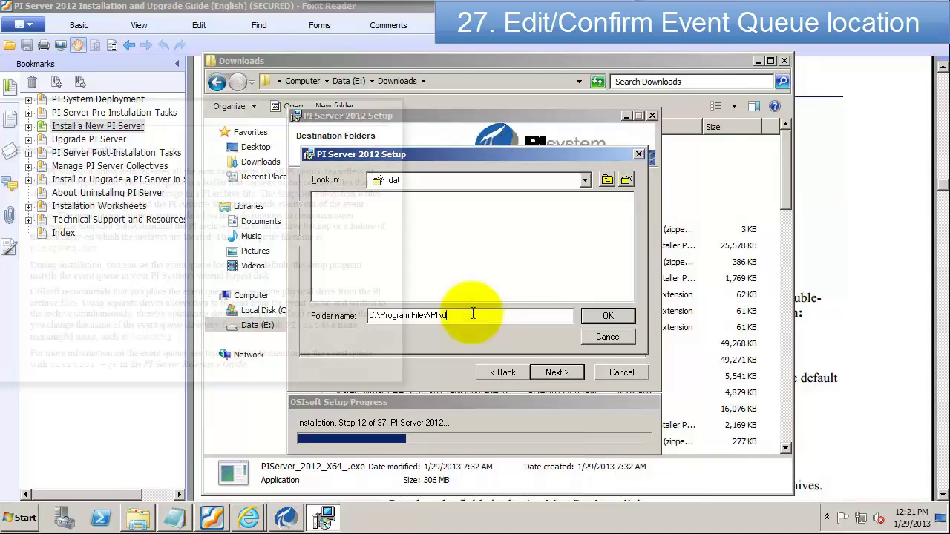
text(que)
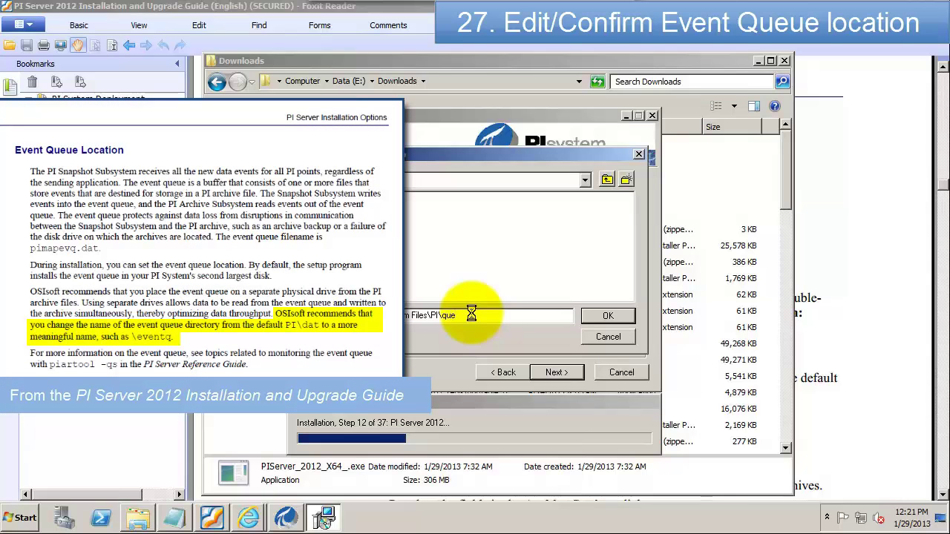
click(608, 317)
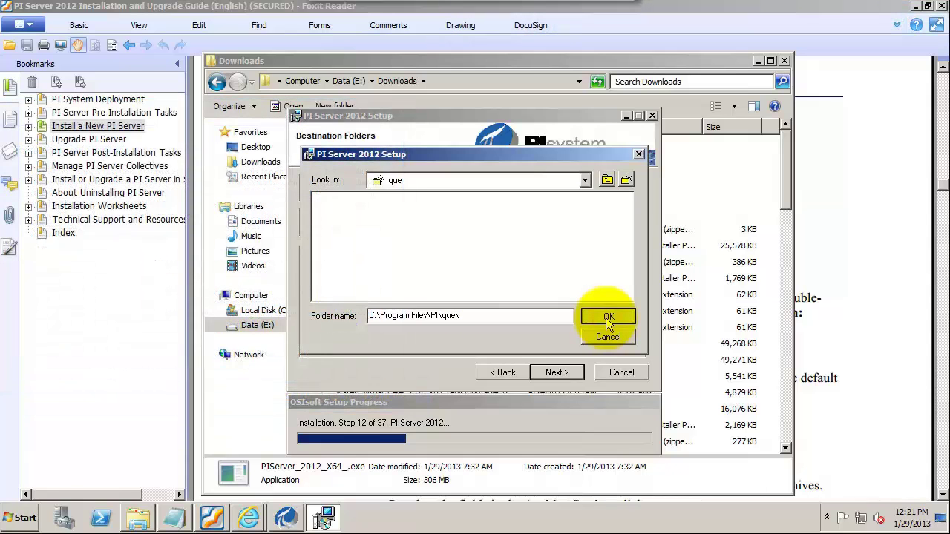
click(607, 318)
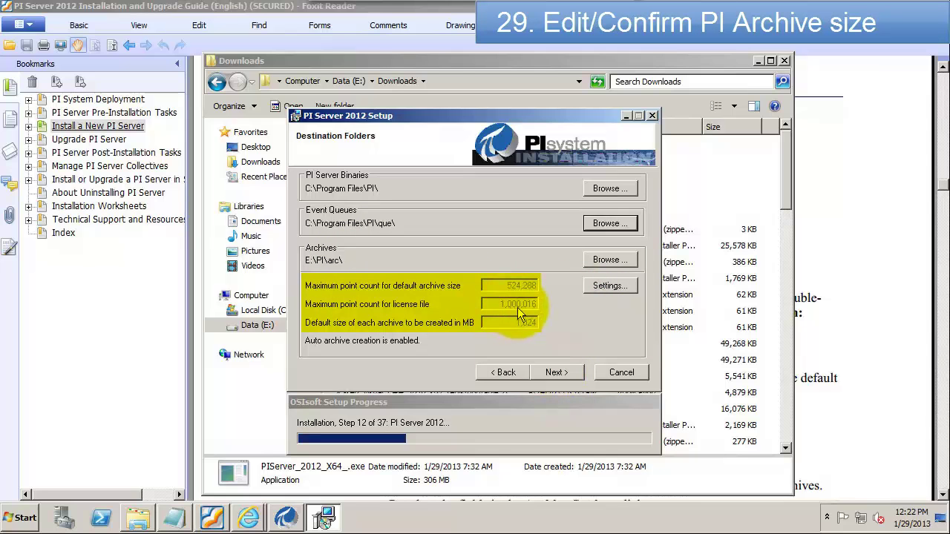
Step: Set archive prefix to chestnut and size to 256 MB, recalculate, and continue to Ready to Install
click(616, 290)
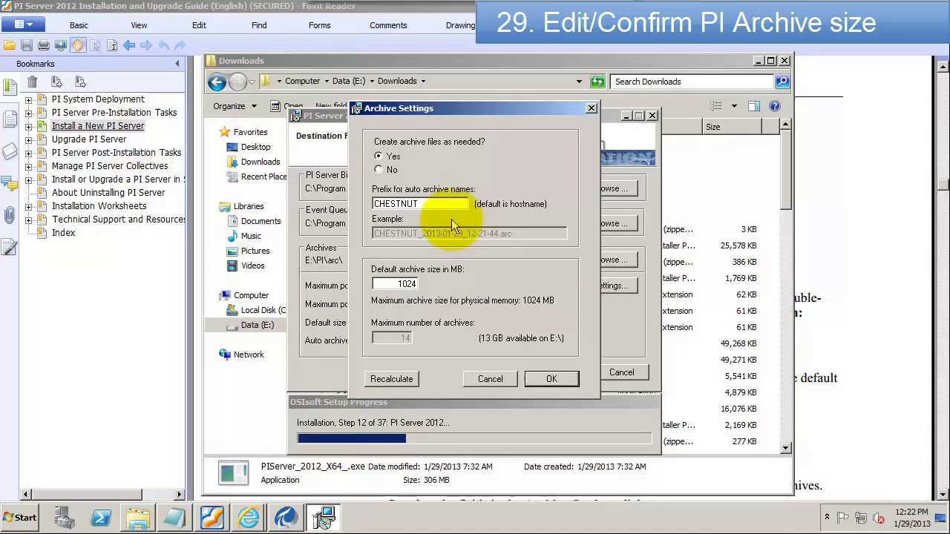
click(421, 203)
drag(420, 203, 382, 210)
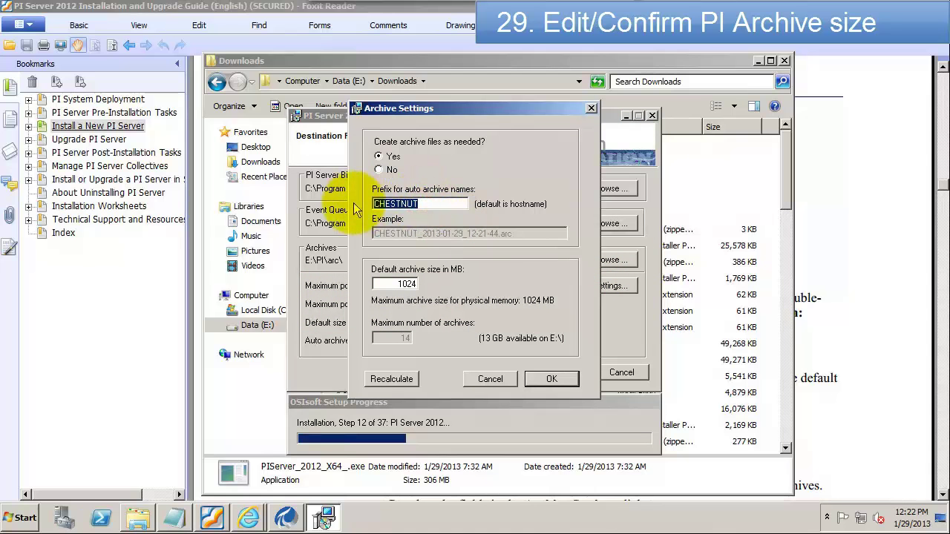
text(chestnut)
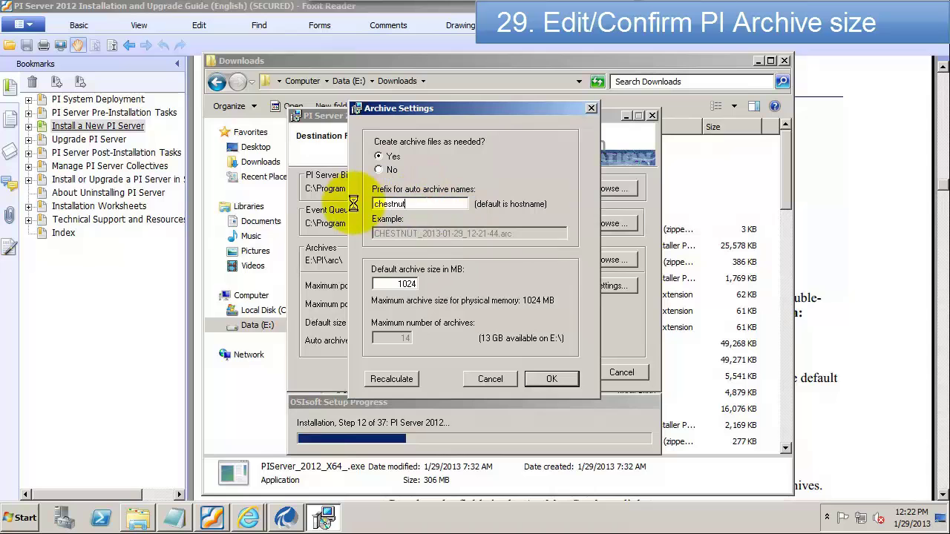
double_click(407, 284)
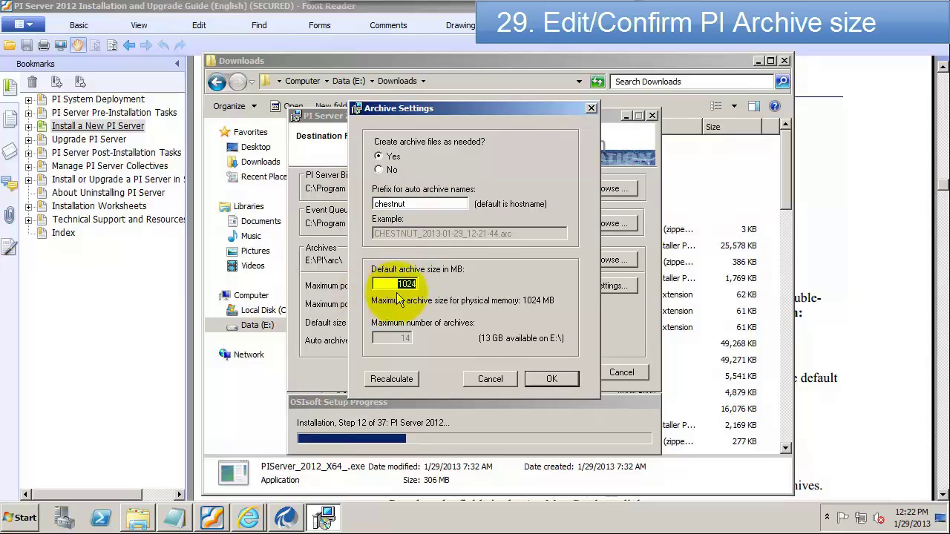
text(256)
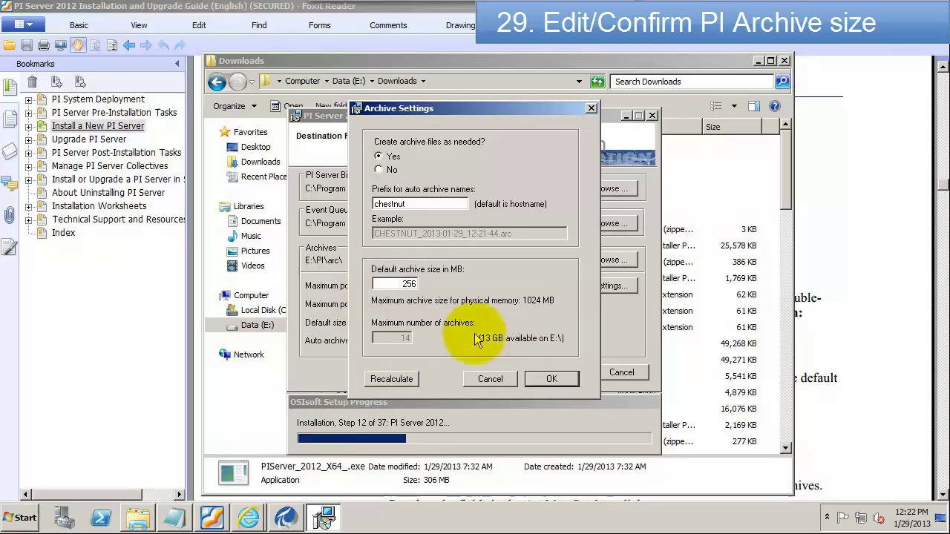
click(378, 383)
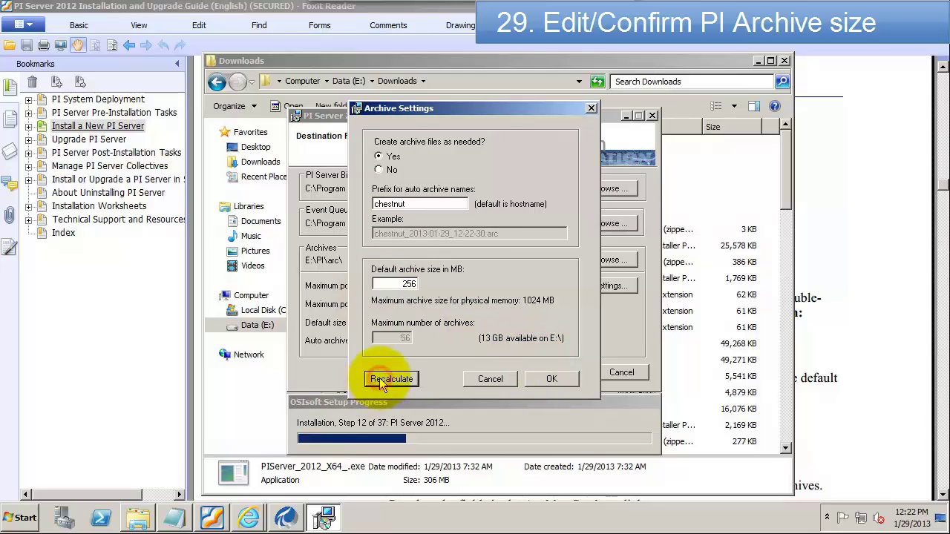
click(552, 382)
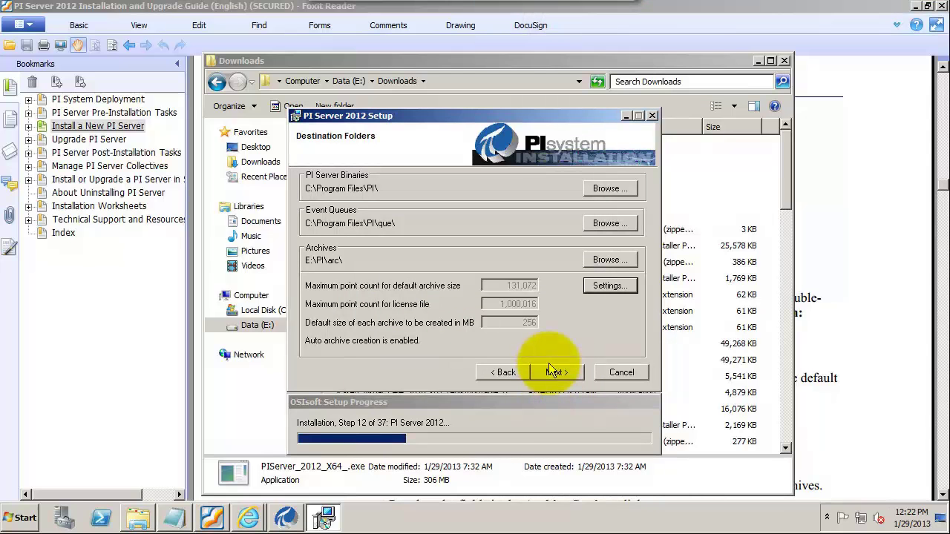
click(554, 372)
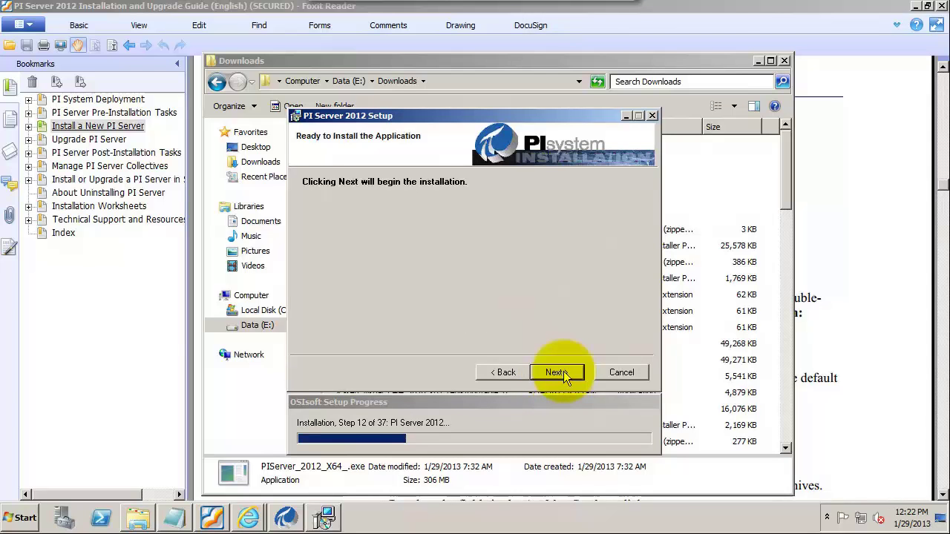
Step: Start the PI Server 2012 installation and let all 37 setup steps run
click(561, 373)
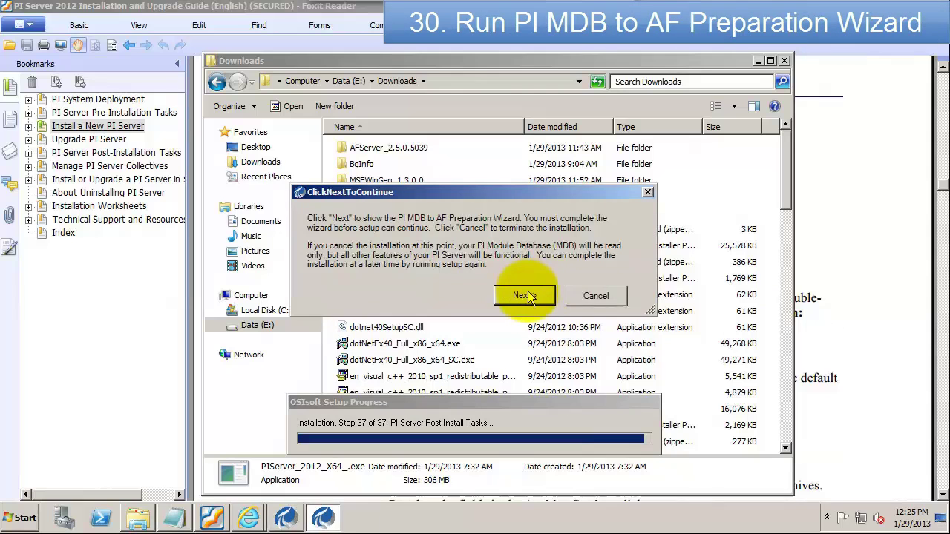
Step: Map the piadmins identity to BUILTIN\Administrators, then advance to AF Information
click(523, 295)
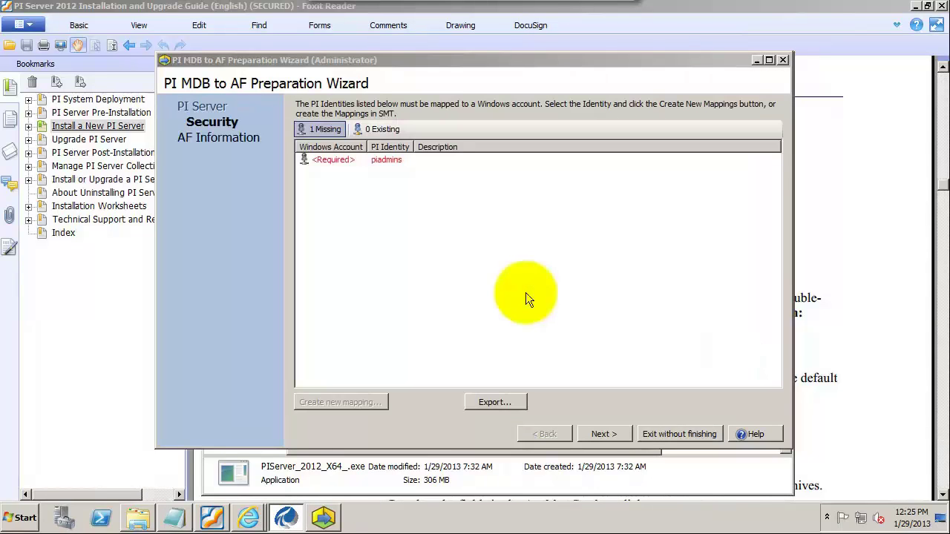
click(332, 161)
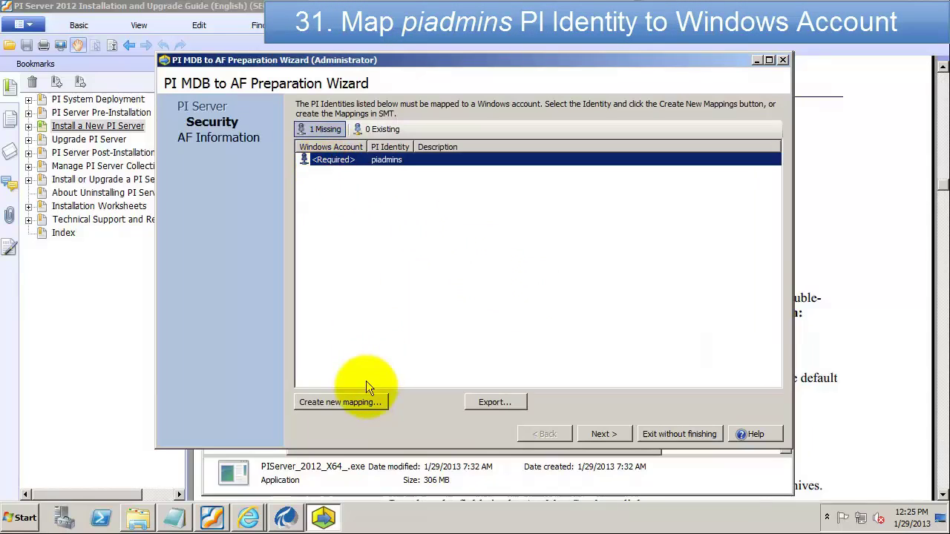
click(364, 404)
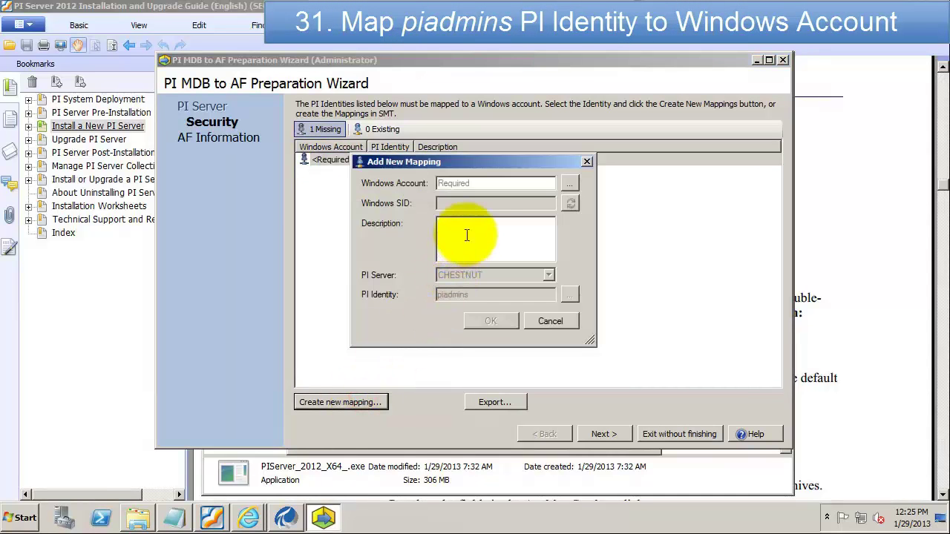
click(477, 183)
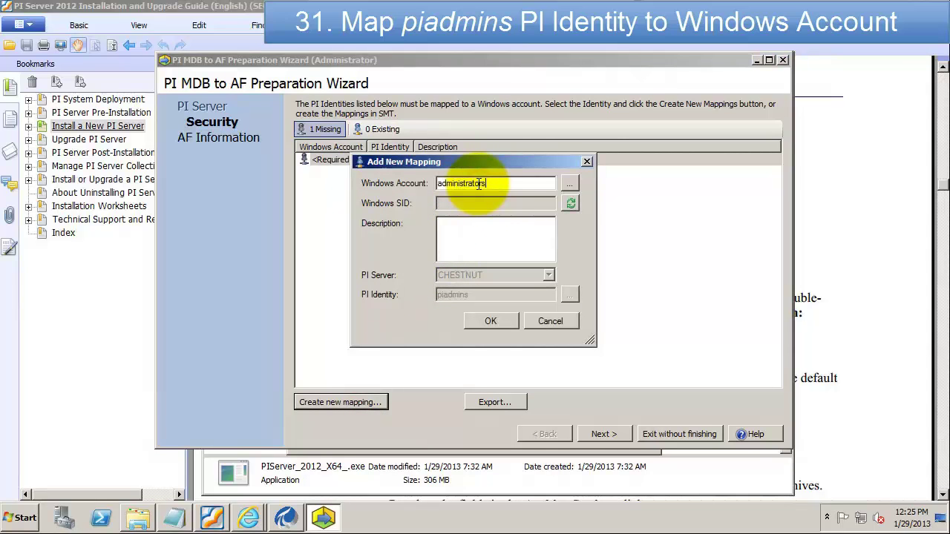
click(569, 184)
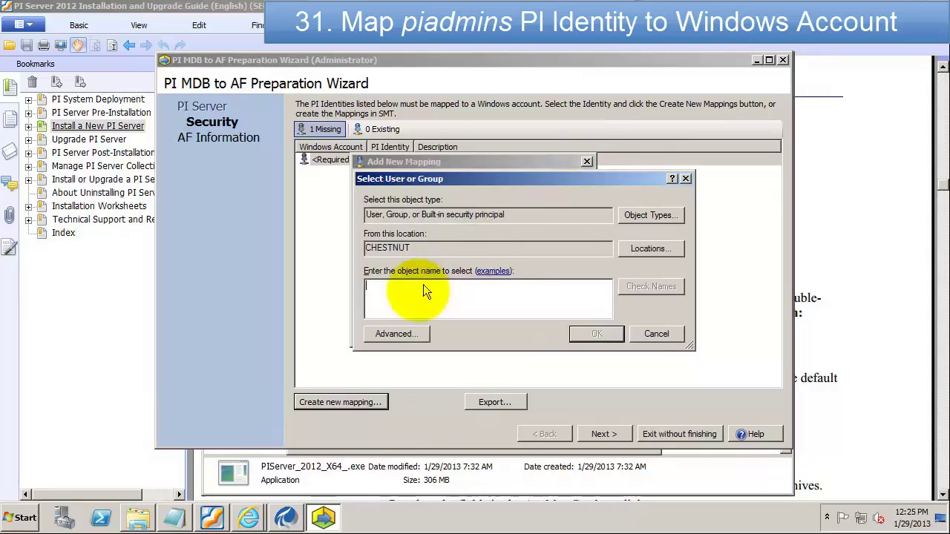
text(administrators)
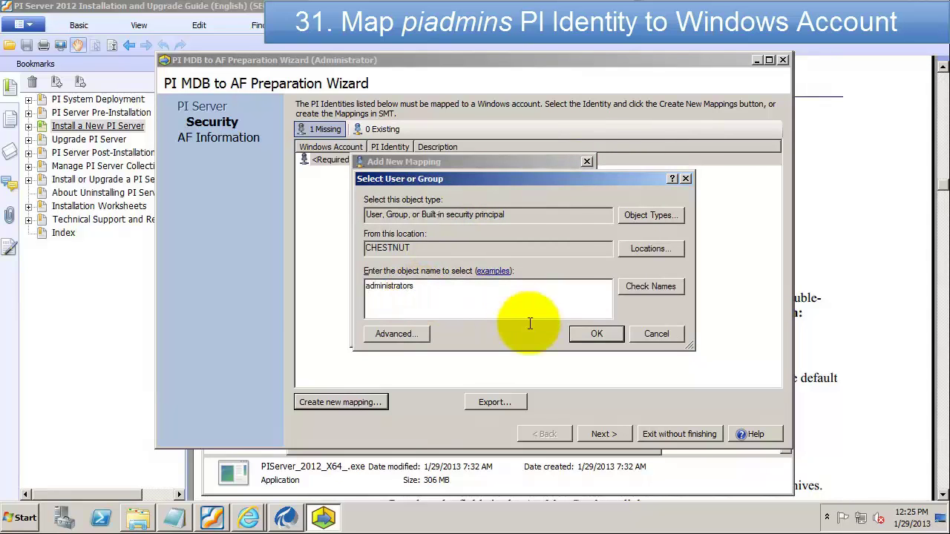
click(679, 294)
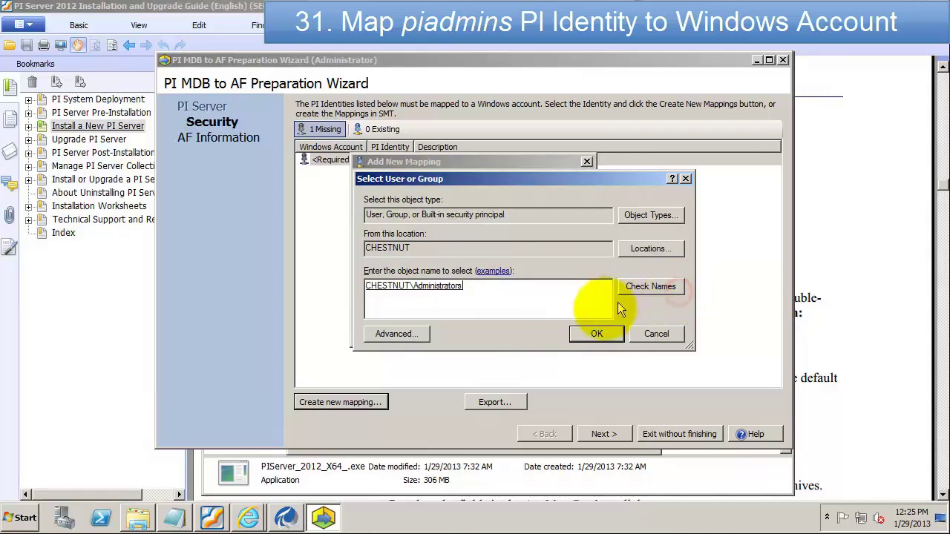
click(594, 335)
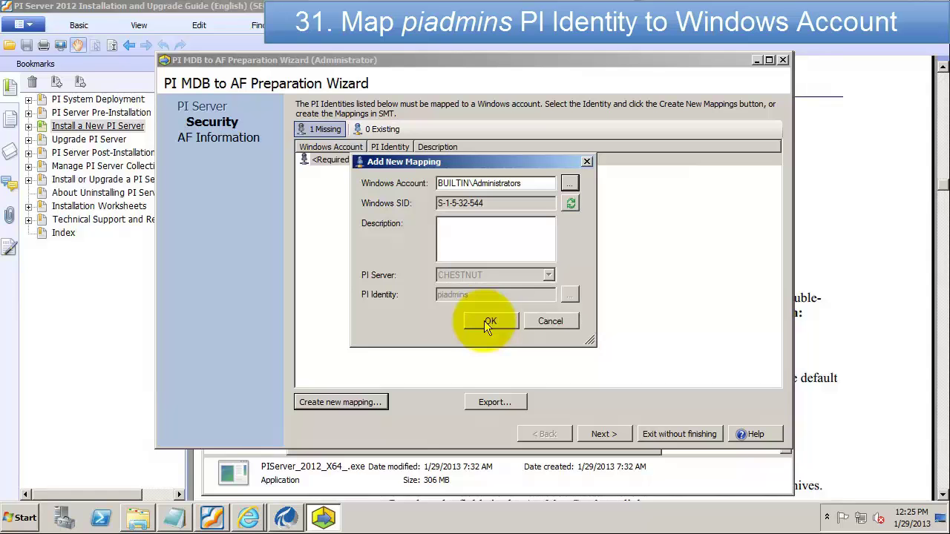
click(485, 324)
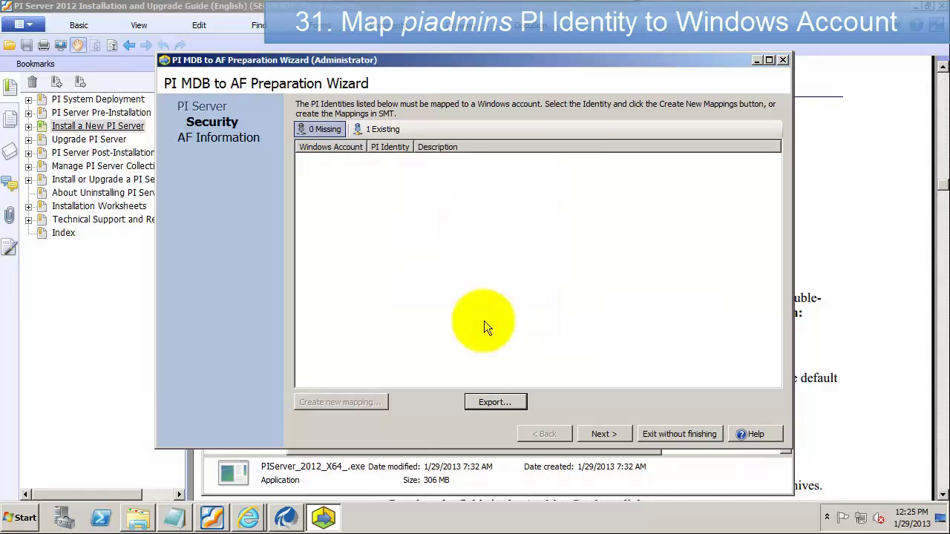
click(607, 432)
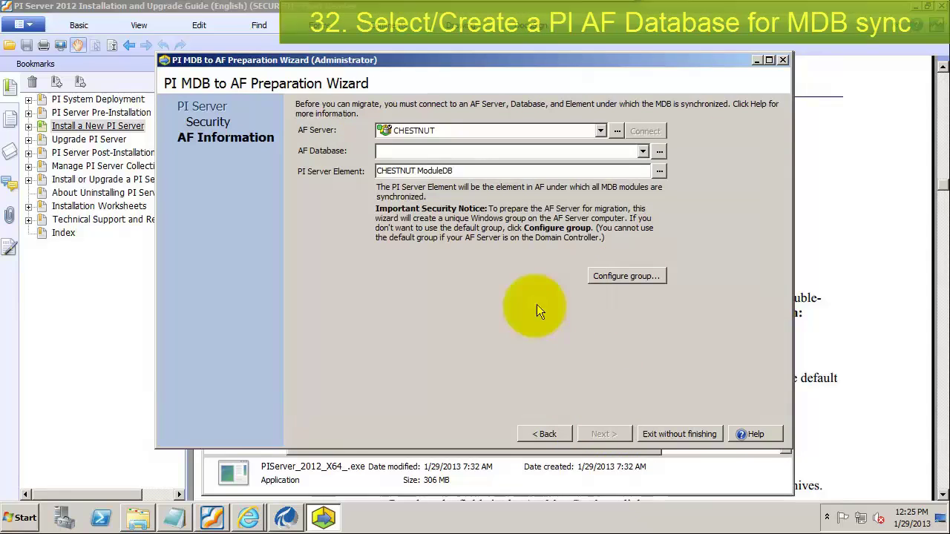
Step: Create and select the ChestnutAF database, then finish, creating the CHESTNUT ModuleDB element
click(644, 152)
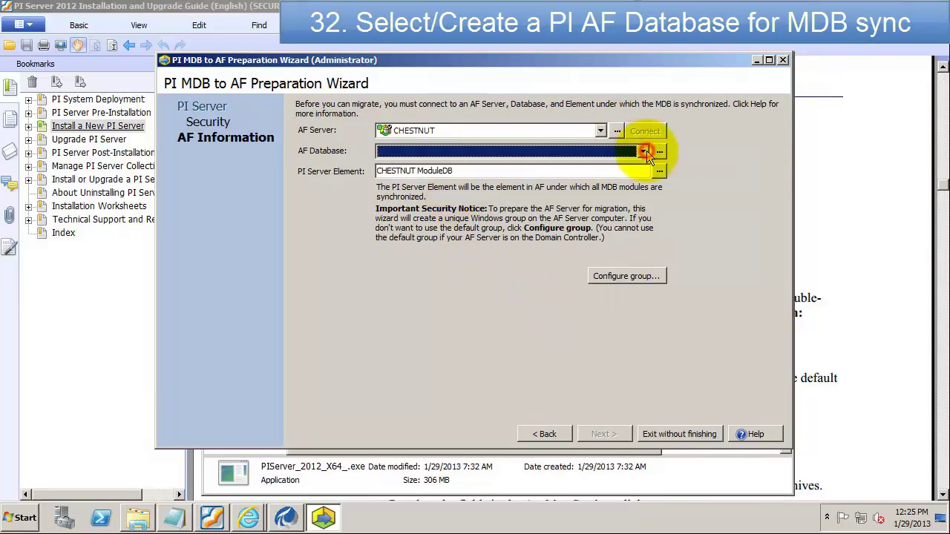
click(663, 152)
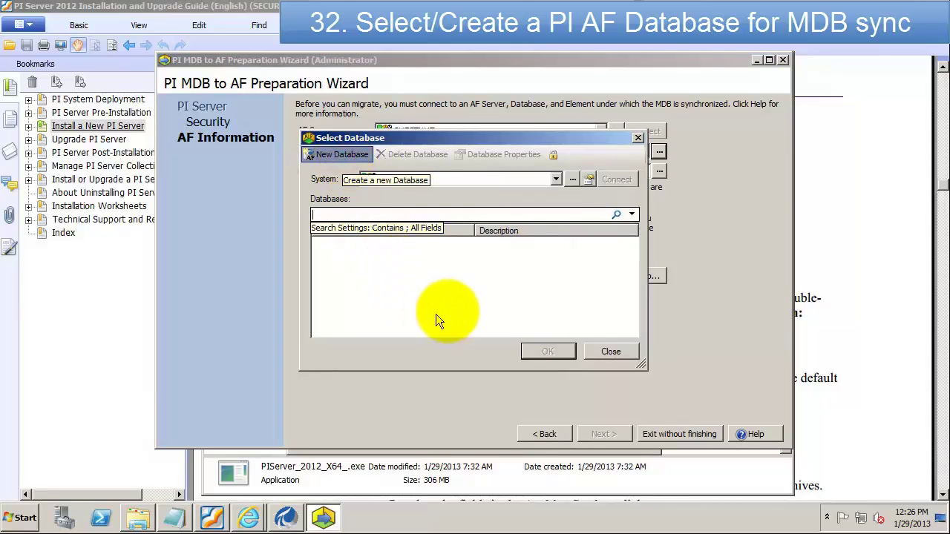
text(Ceh)
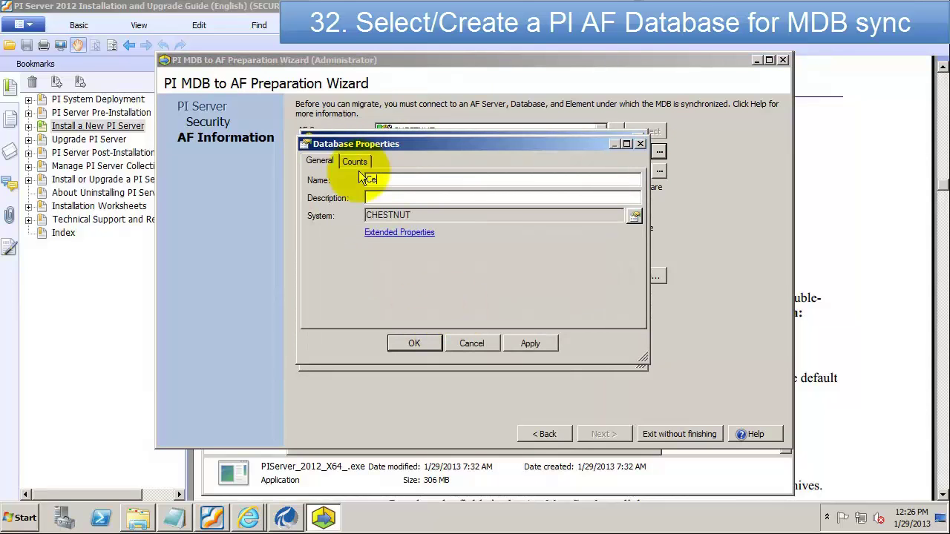
text(hestnutAF)
click(415, 344)
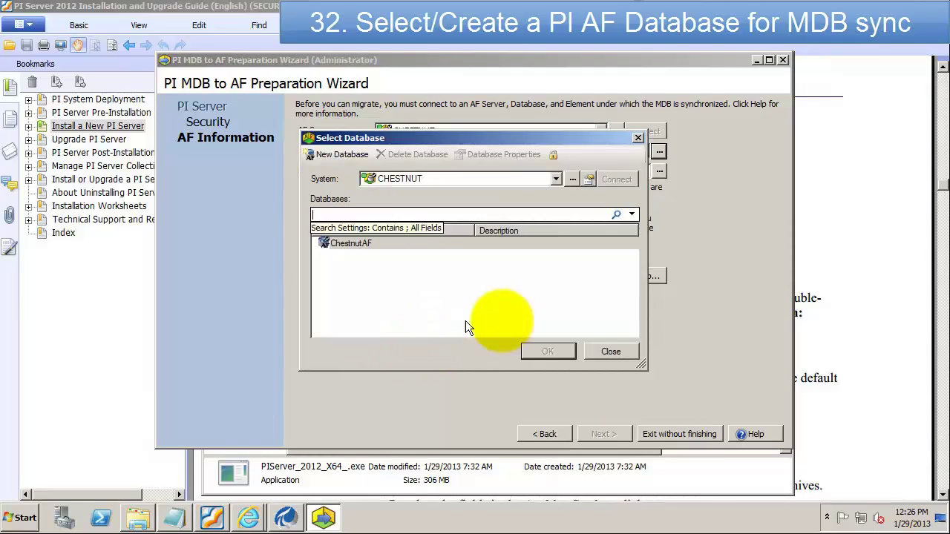
click(350, 243)
click(563, 355)
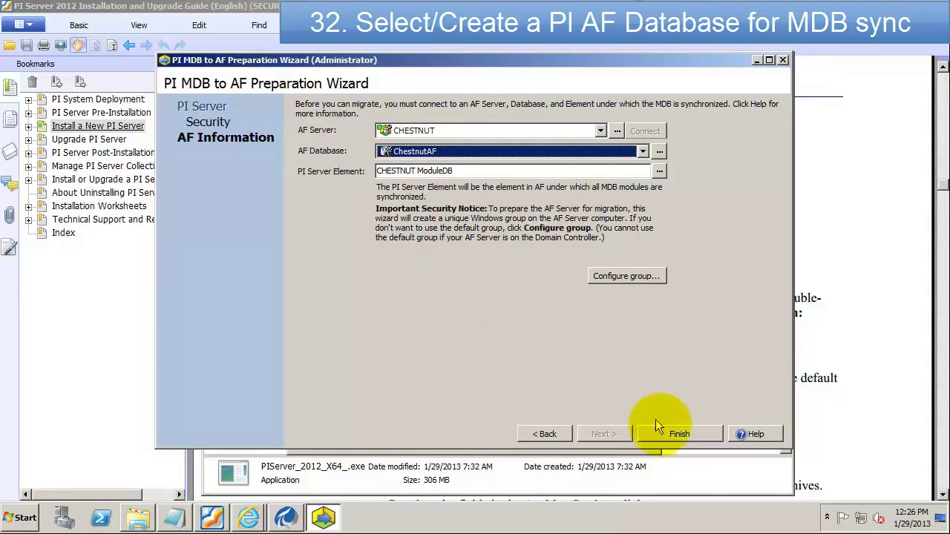
click(682, 434)
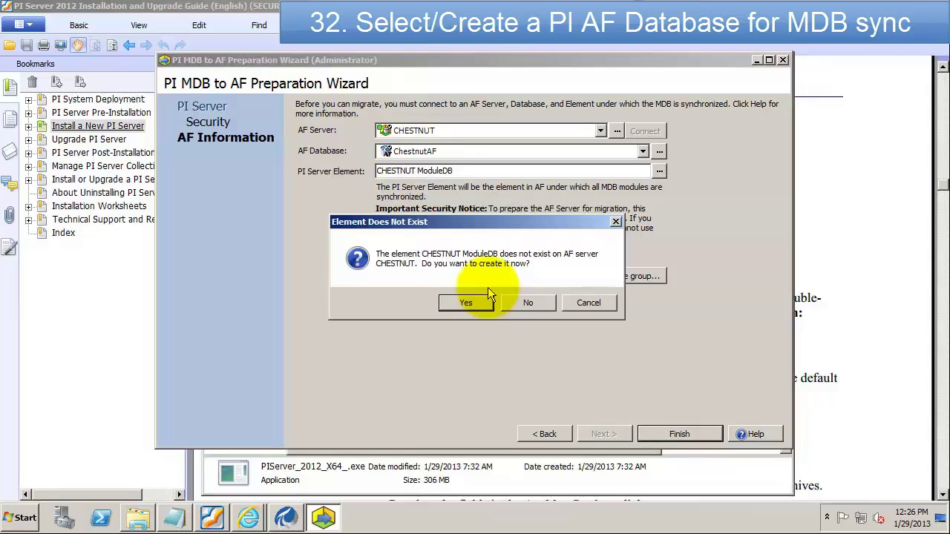
click(456, 302)
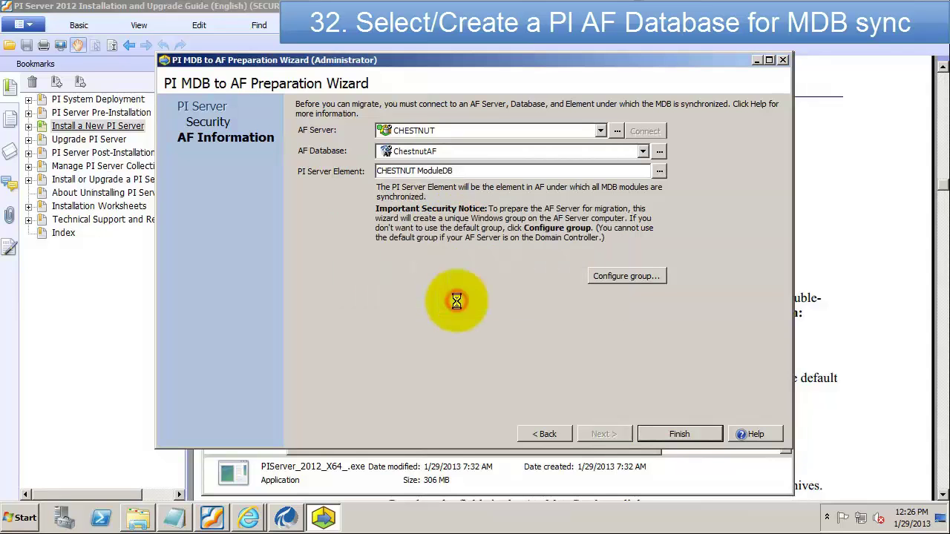
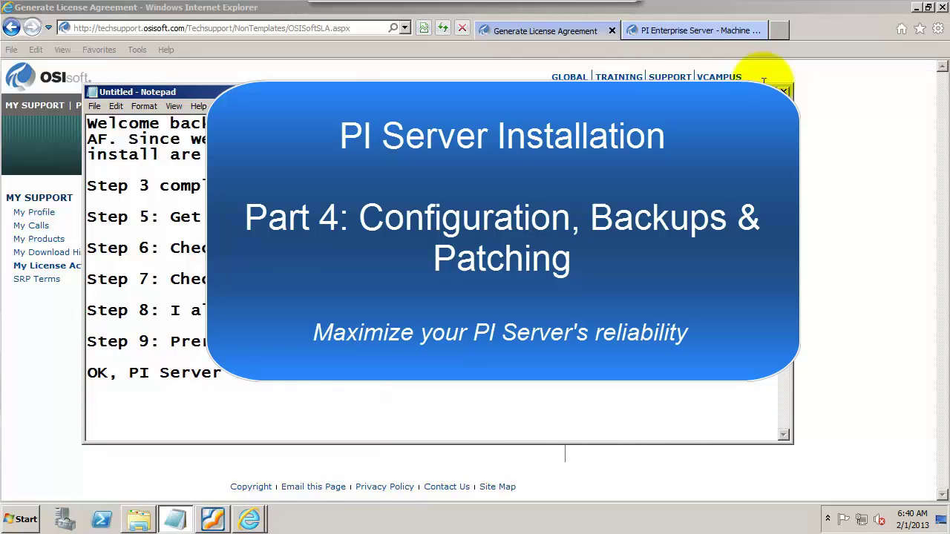
Step: Close Notepad, saving the finished install notes to a file
click(783, 92)
click(464, 268)
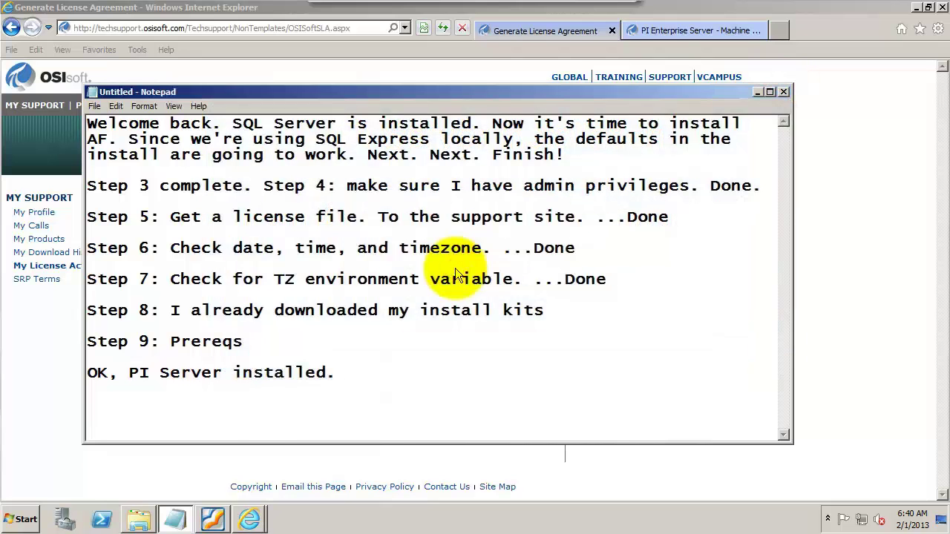
text(Install)
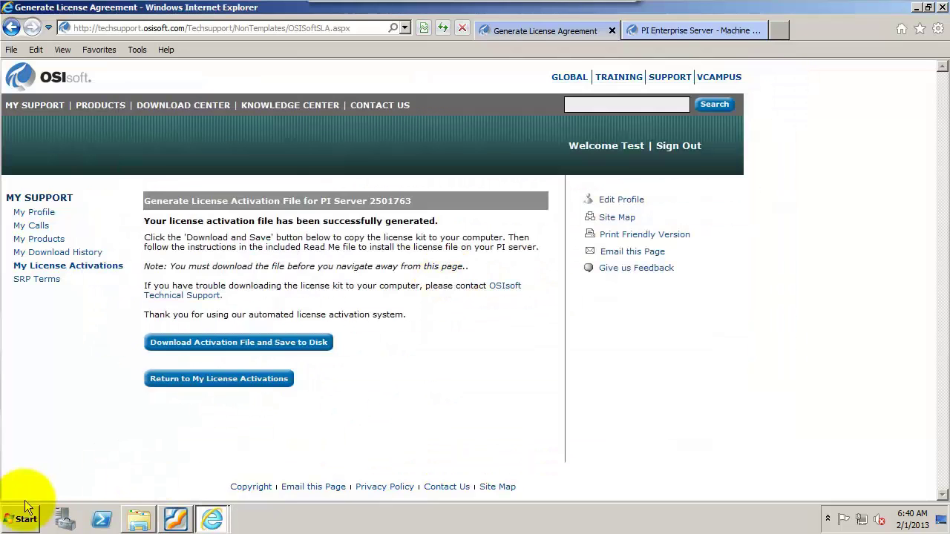
click(20, 518)
Step: Start a maximized new note: 'Next: Post install tasks' and '1. Make sure the server is running.'
click(50, 184)
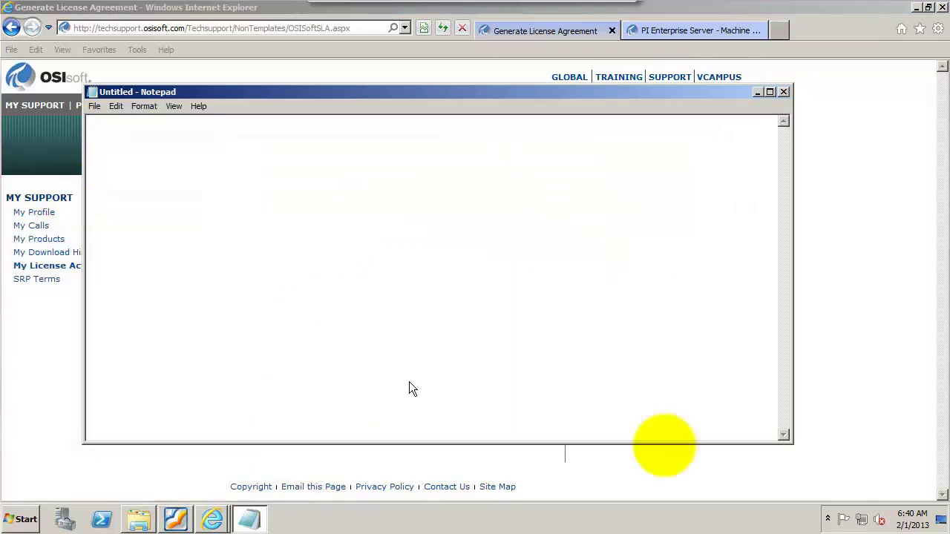
click(767, 92)
text(Next: Post install tasks.)
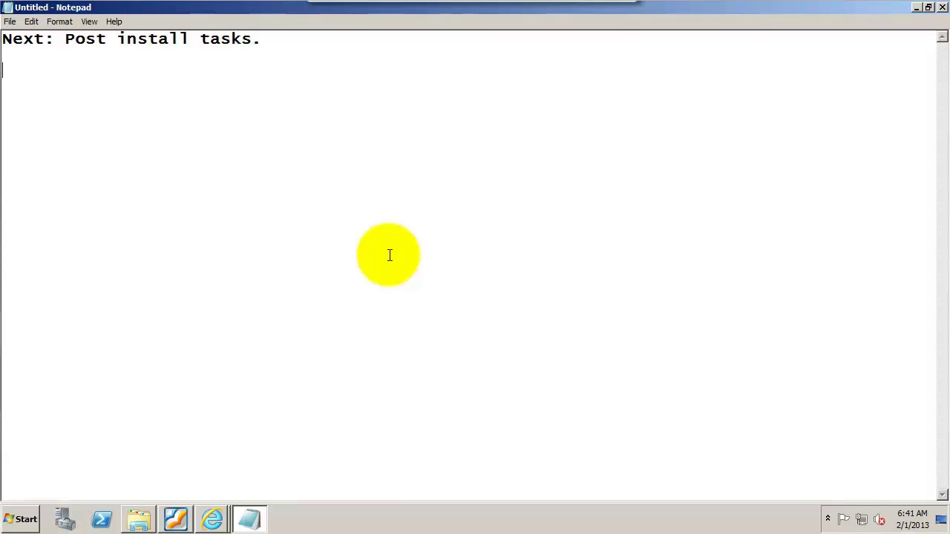
key(Return)
key(Return)
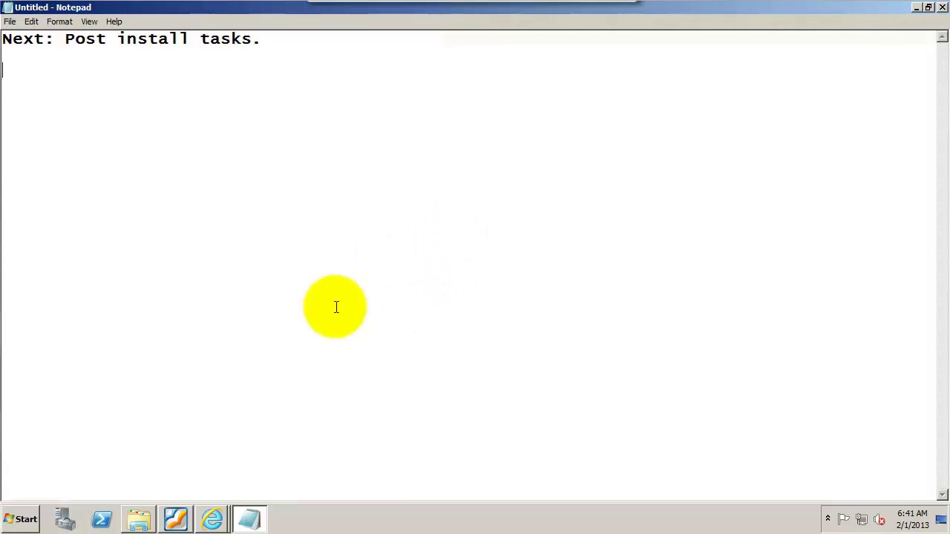
text(1. Make )
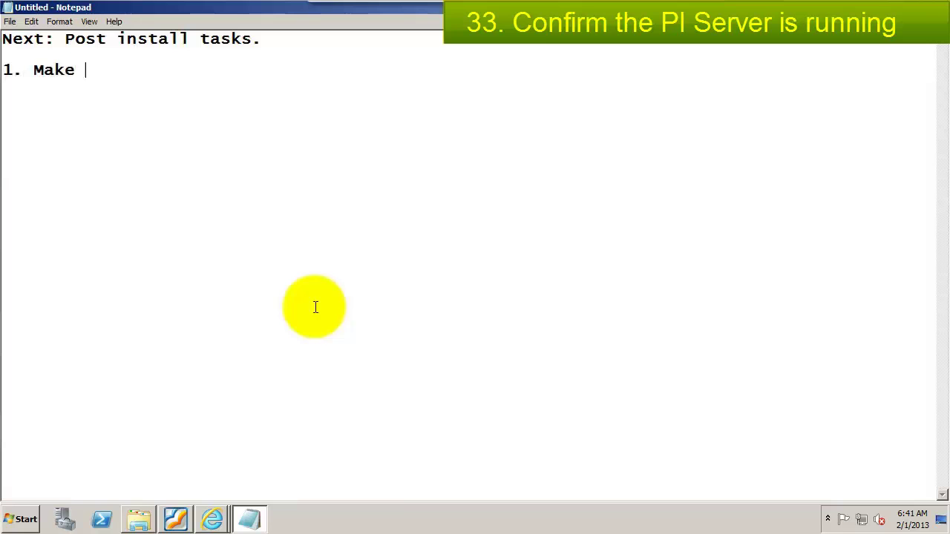
text(sure the server is running)
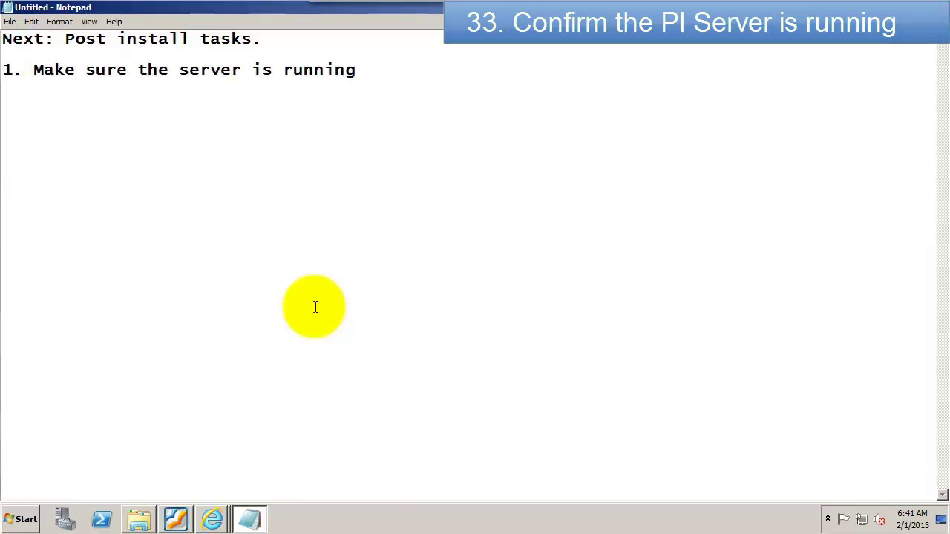
text(.)
Step: Launch PI System Management Tools from the PI System program group, maximized
click(21, 519)
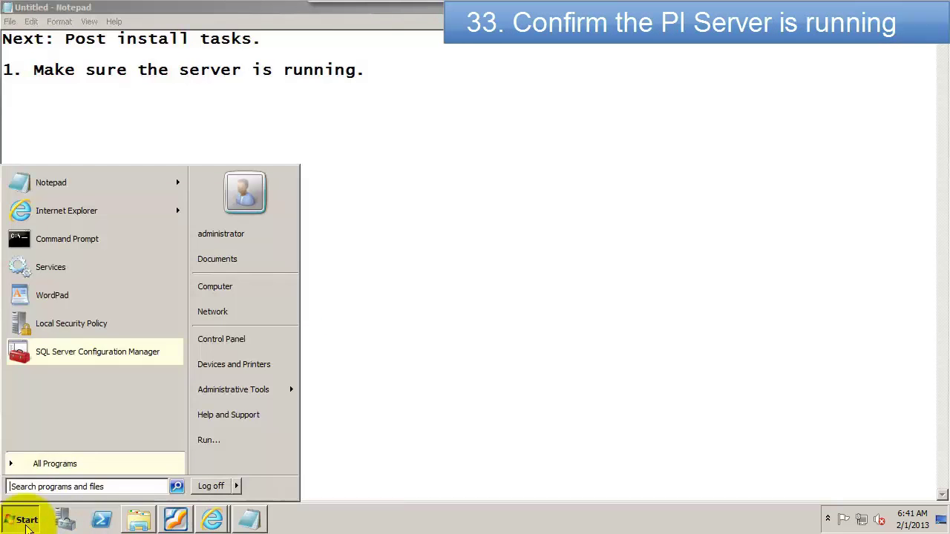
click(49, 474)
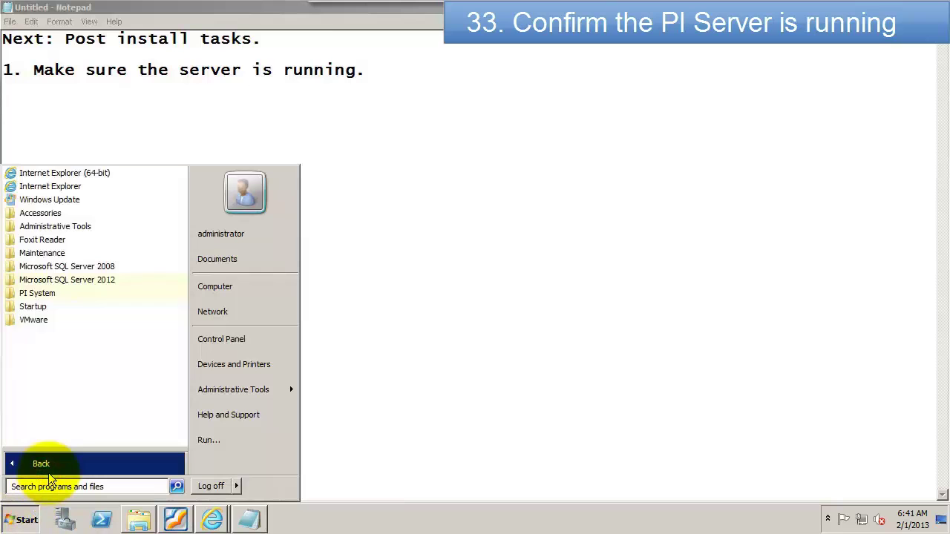
click(39, 296)
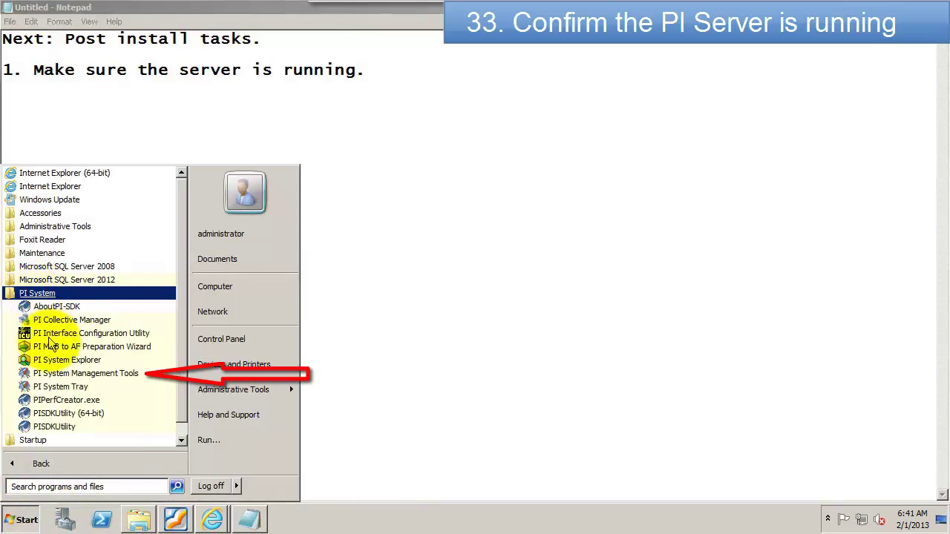
click(68, 376)
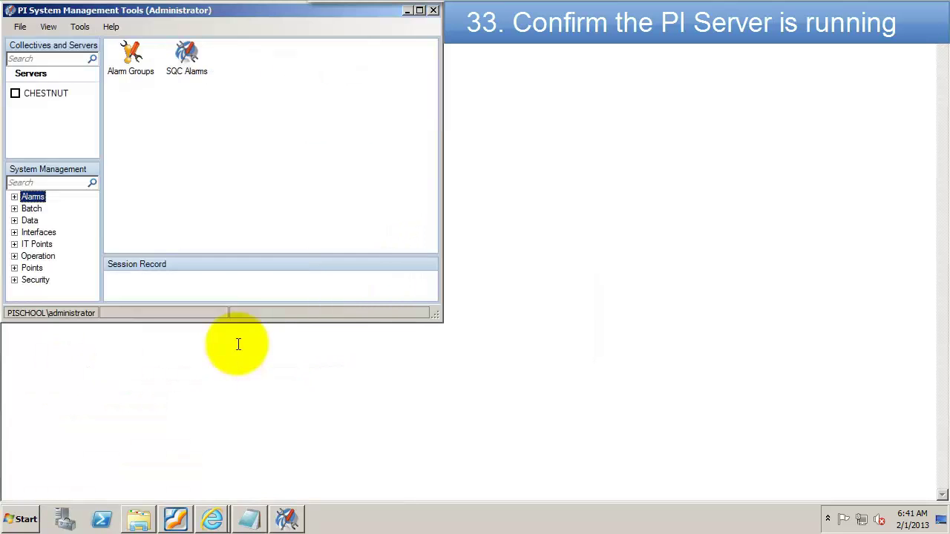
click(418, 12)
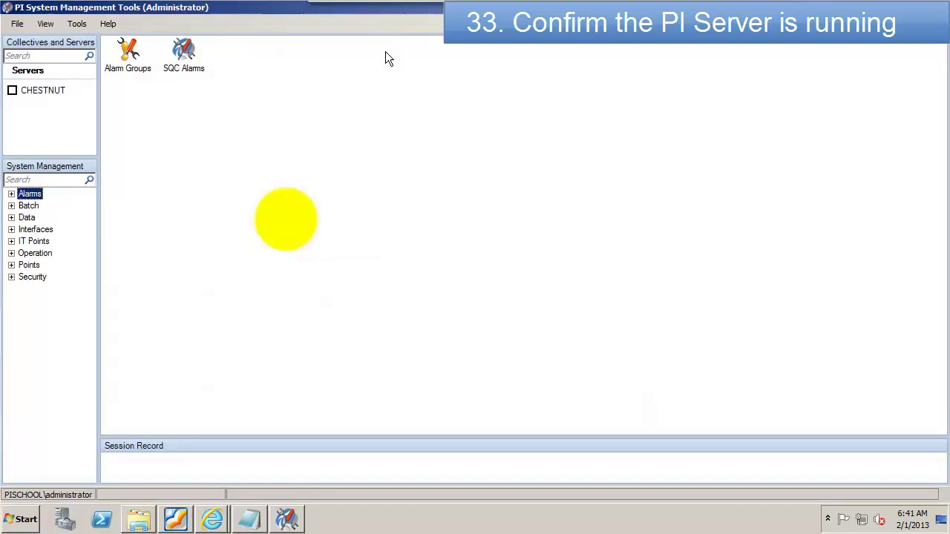
Step: Show CHESTNUT's PI Services, checking the stopped Shutdown and Recalculator subsystems
click(11, 253)
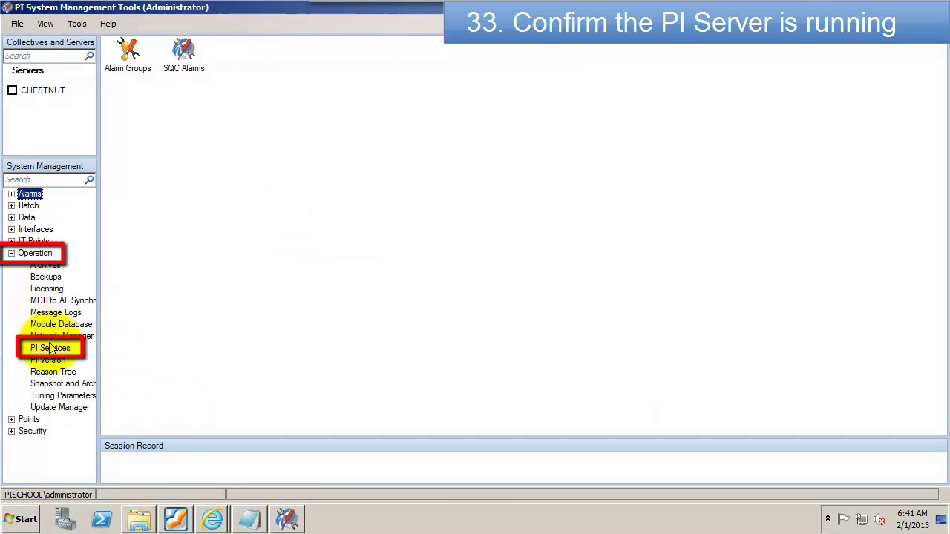
click(50, 348)
click(13, 91)
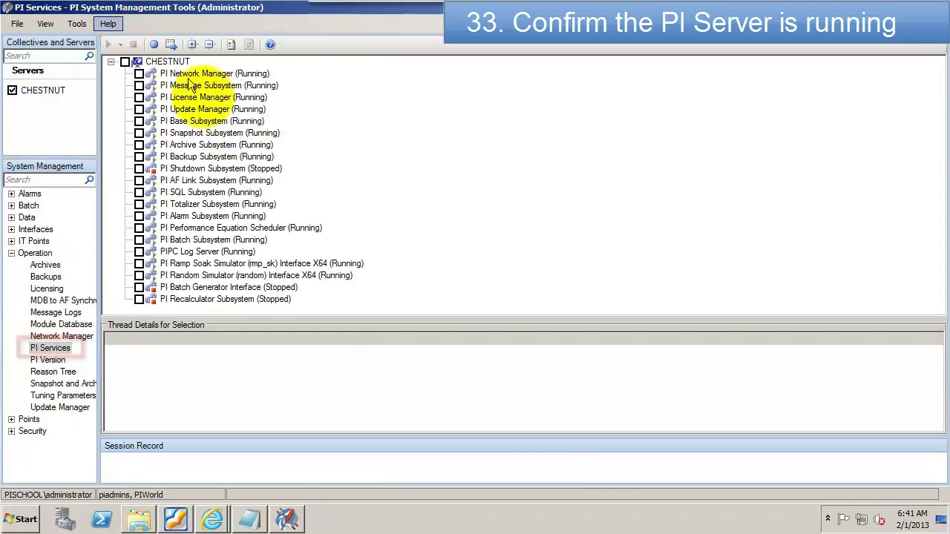
click(185, 169)
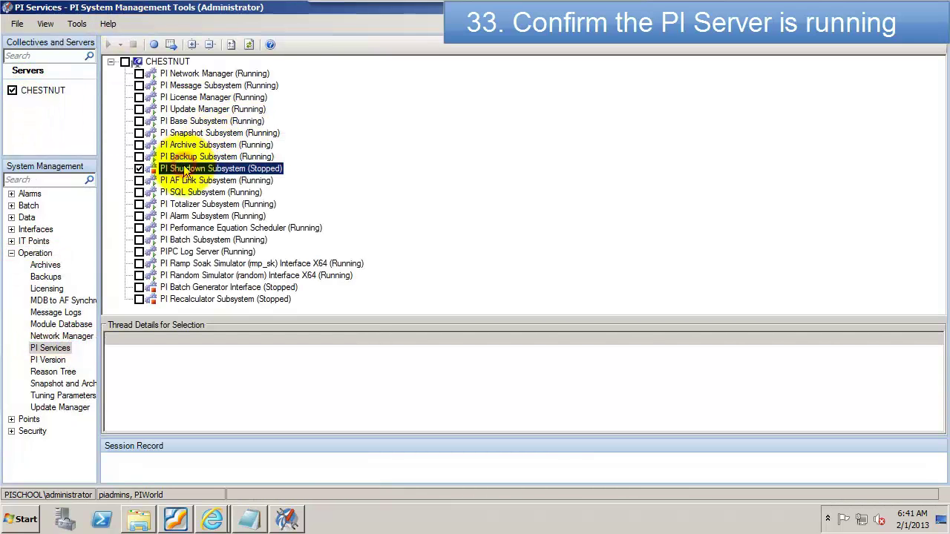
click(193, 300)
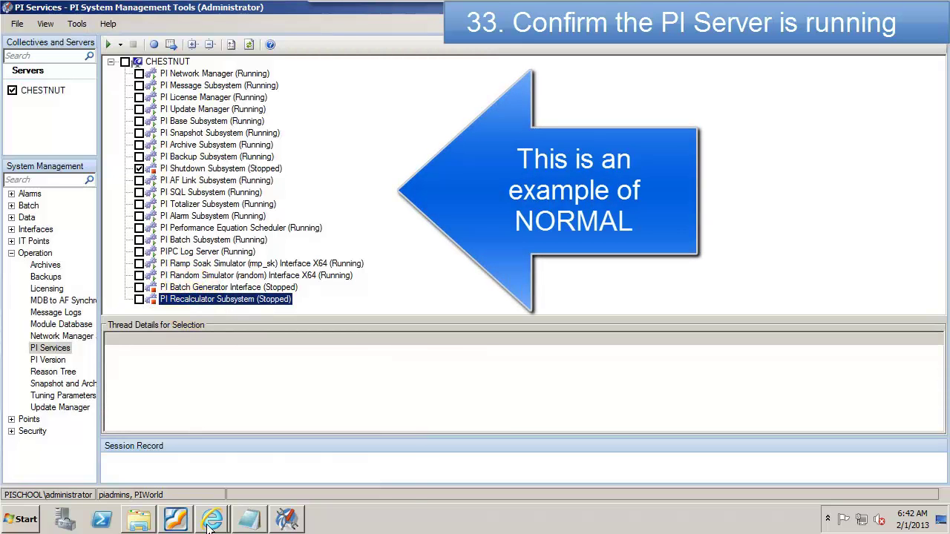
Step: Note that all services that should be running are running, asking if the server processes data
click(249, 518)
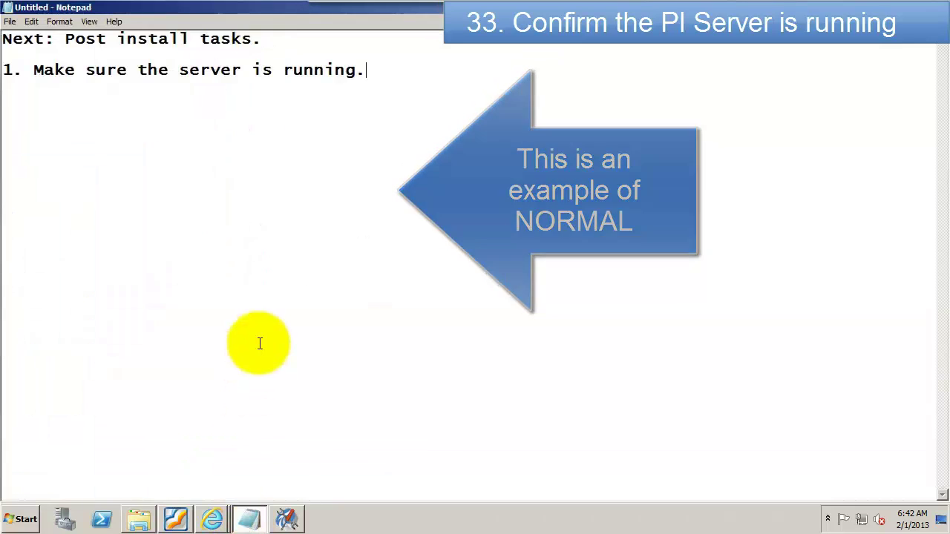
text(All of the services that )
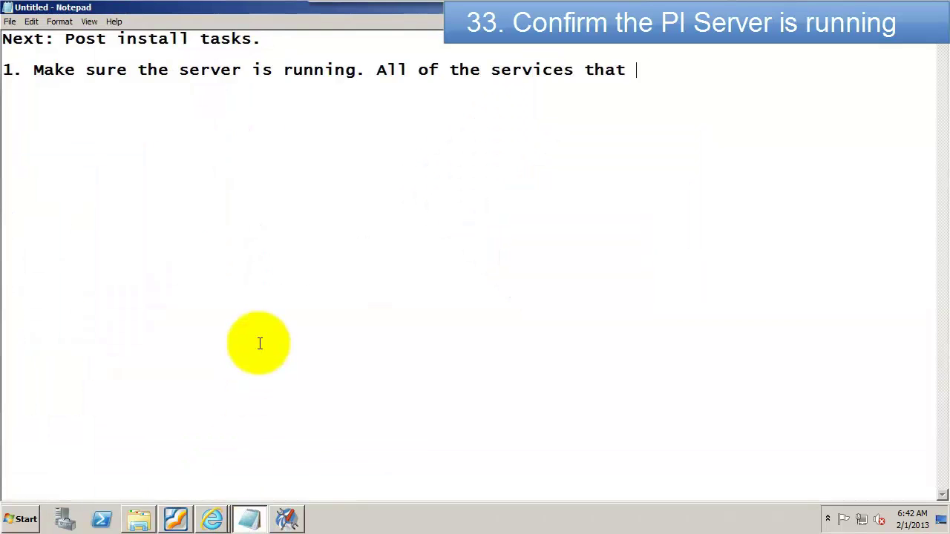
text(should be running are running.)
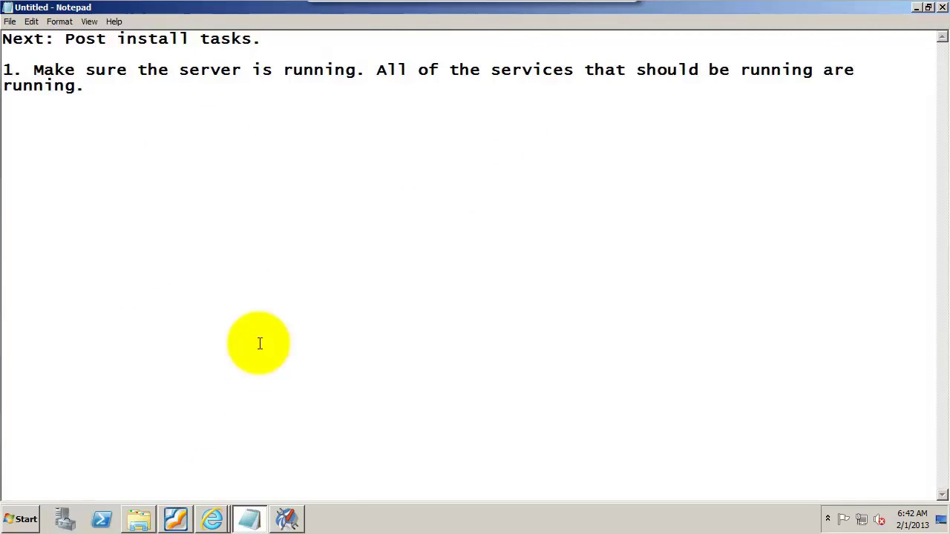
text( Is the server processing data?)
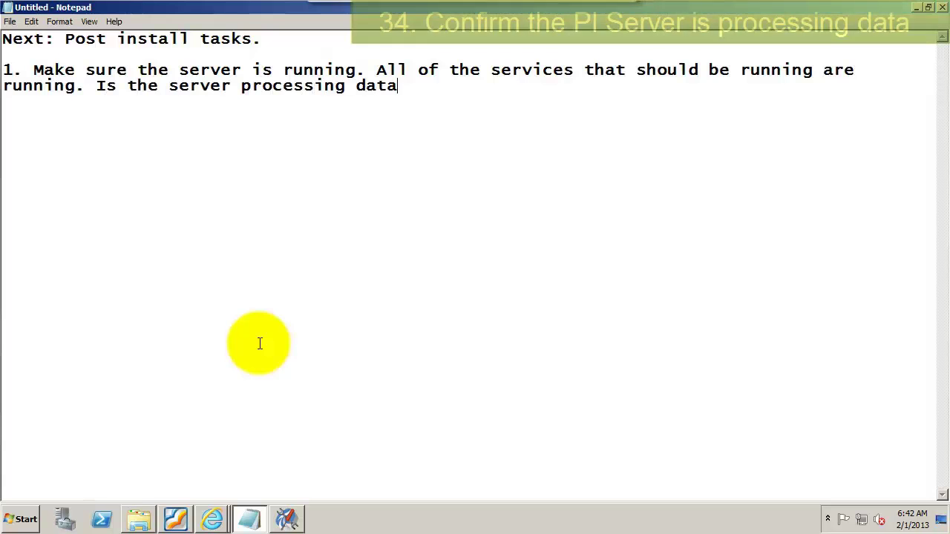
Step: Open CHESTNUT's Snapshot and Archive Statistics and start live updating
click(286, 520)
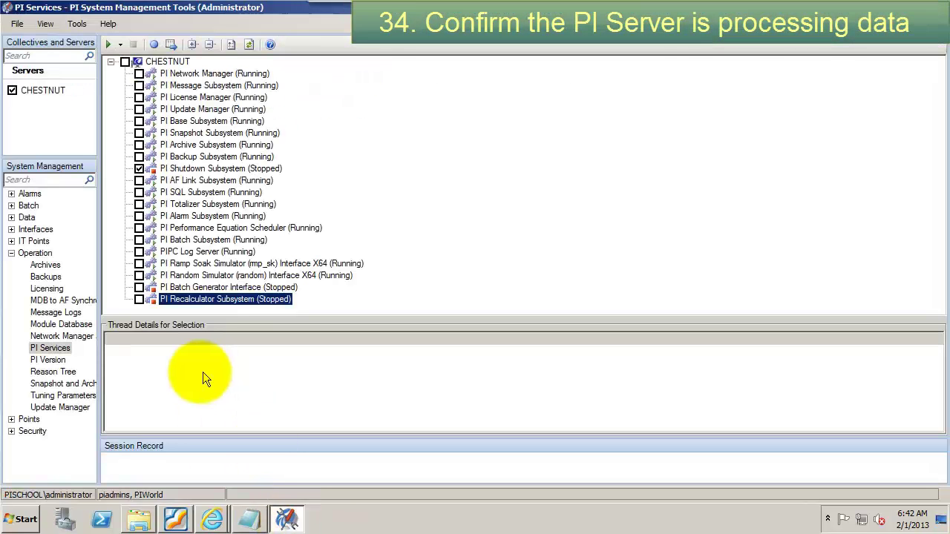
click(54, 384)
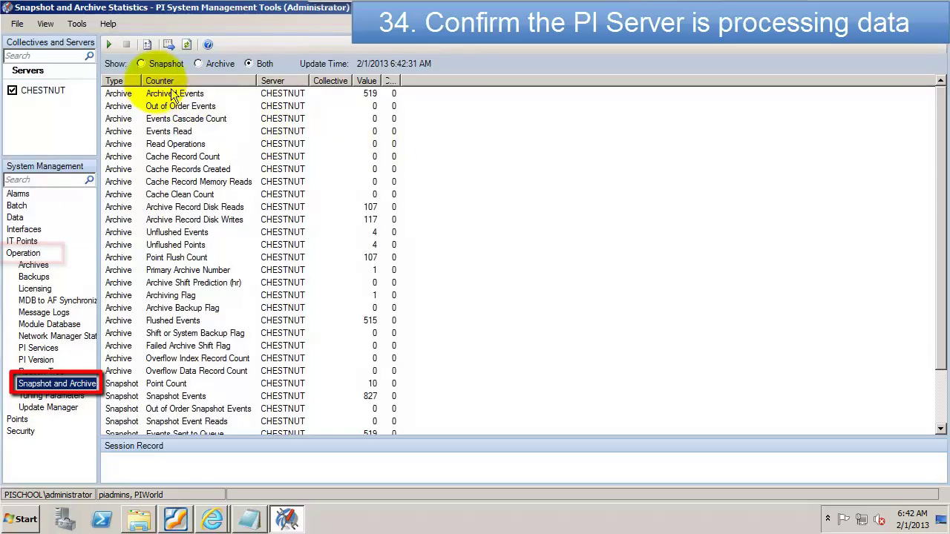
click(109, 44)
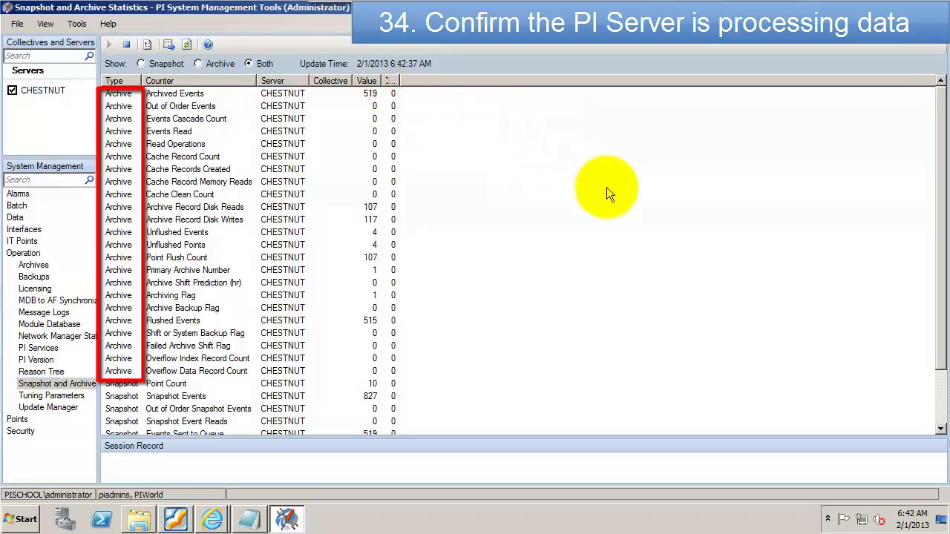
click(938, 173)
drag(941, 207, 927, 335)
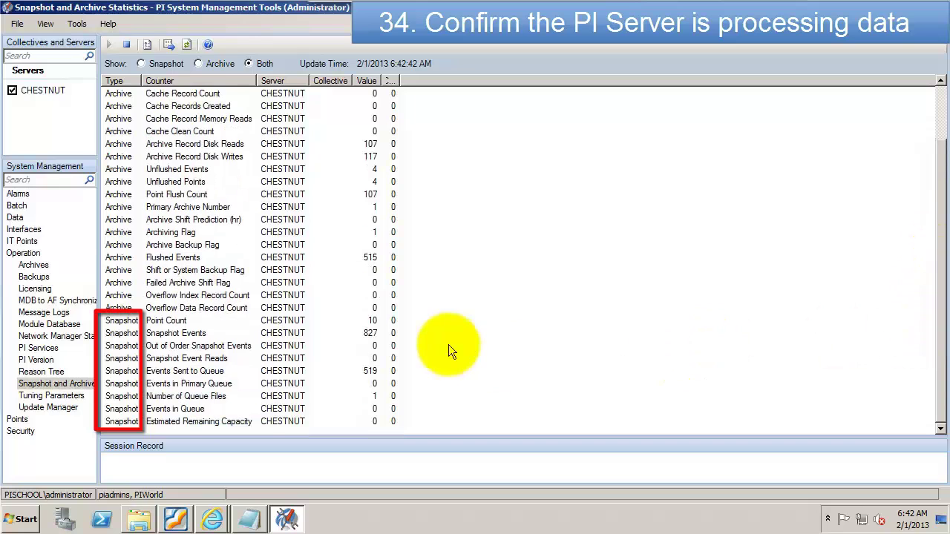
Step: Check the Snapshot Events (830), Events in Queue and Archived Events (522) counters
click(364, 335)
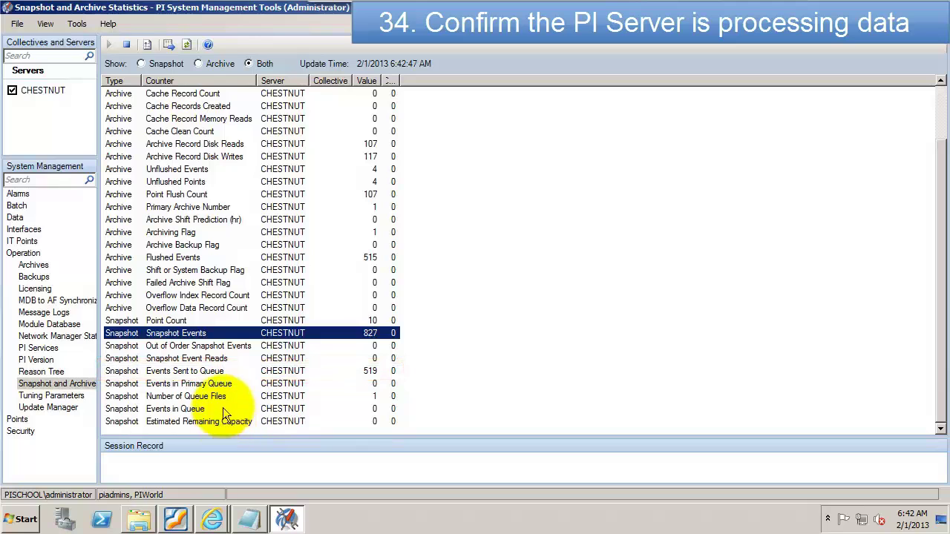
click(224, 409)
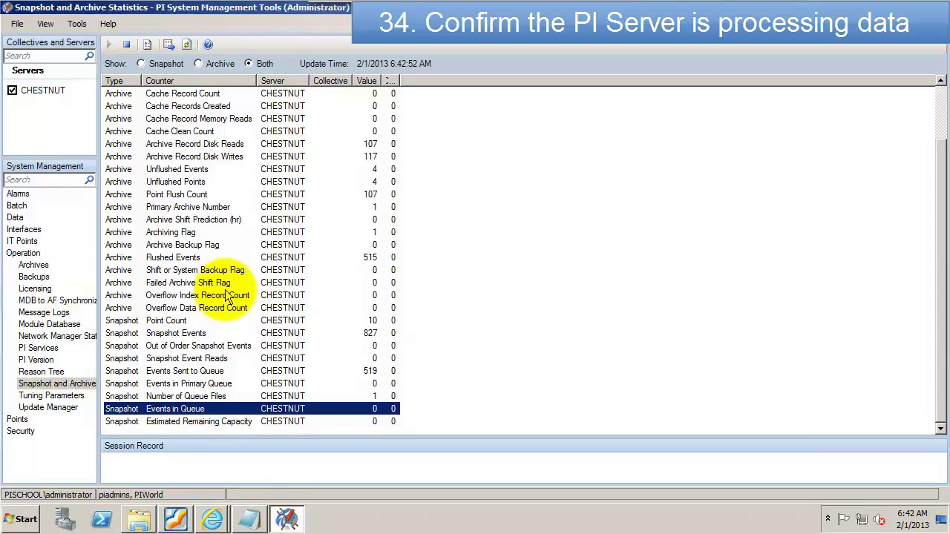
scroll(226, 297, up, 2)
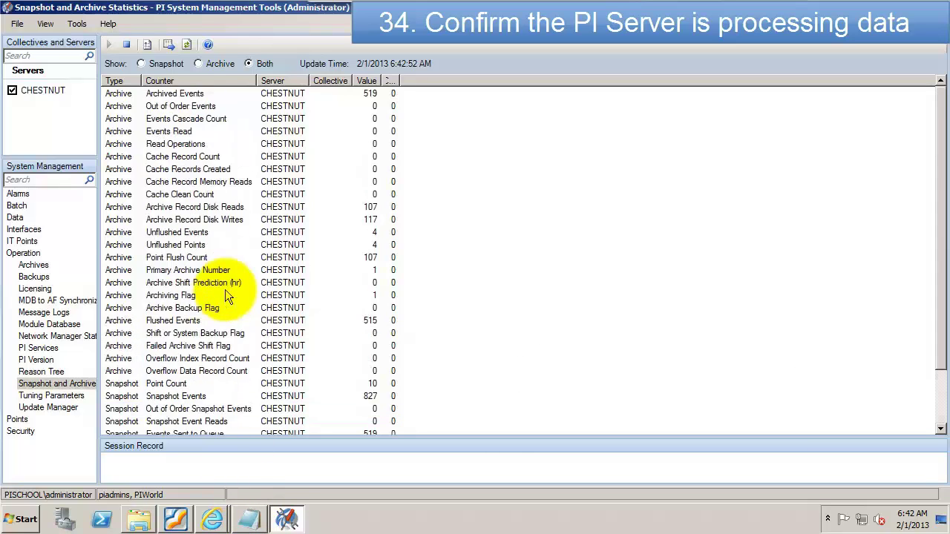
click(224, 97)
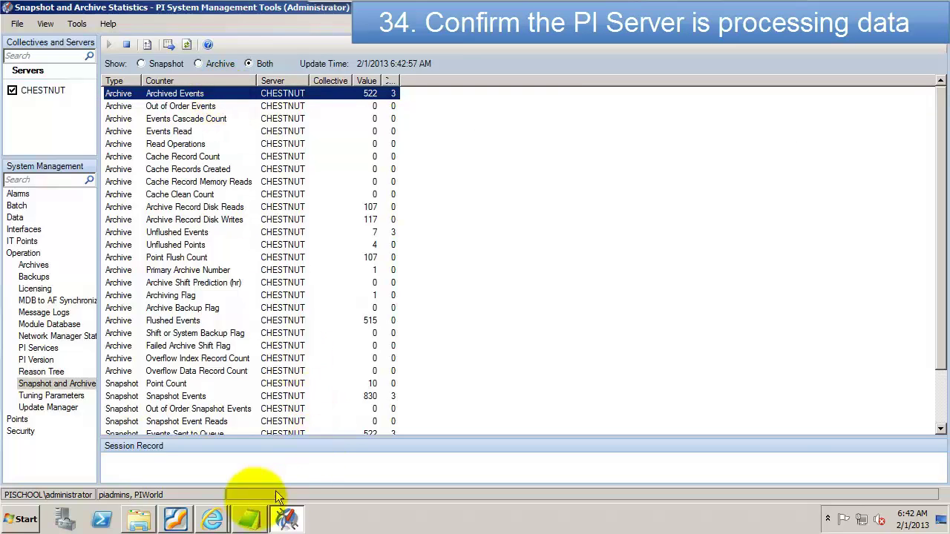
Step: Add 'Data is getting archived. Let's have a look at some values.' to the notes
click(253, 522)
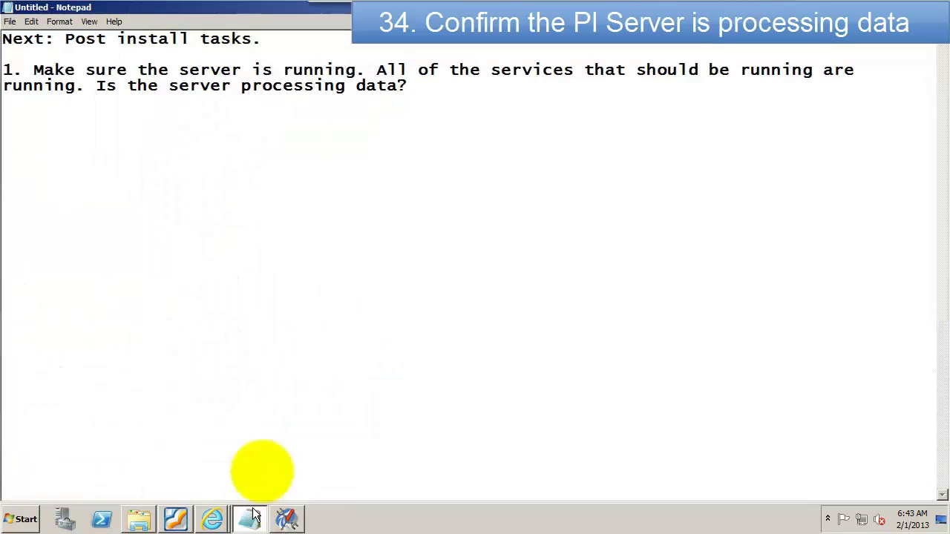
text(Data is getting archived. Let's have a look at some value)
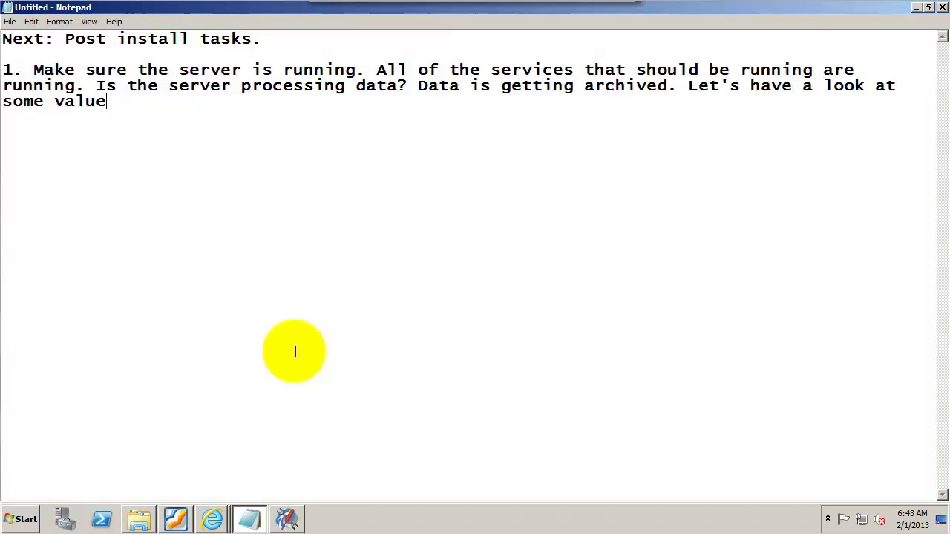
text(s.)
click(288, 520)
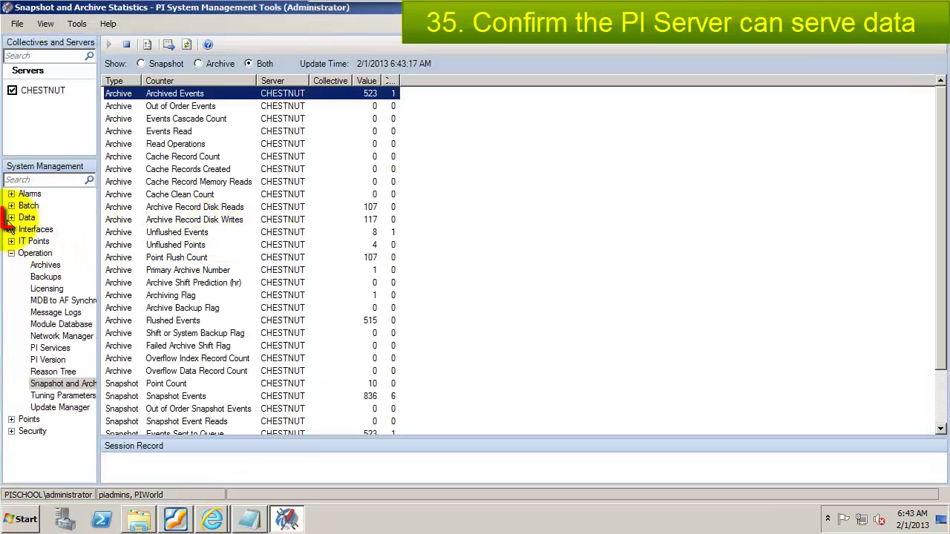
Step: In Archive Editor, retrieve tag cdt158 values from *-2h, returning 2 events
click(11, 217)
click(36, 233)
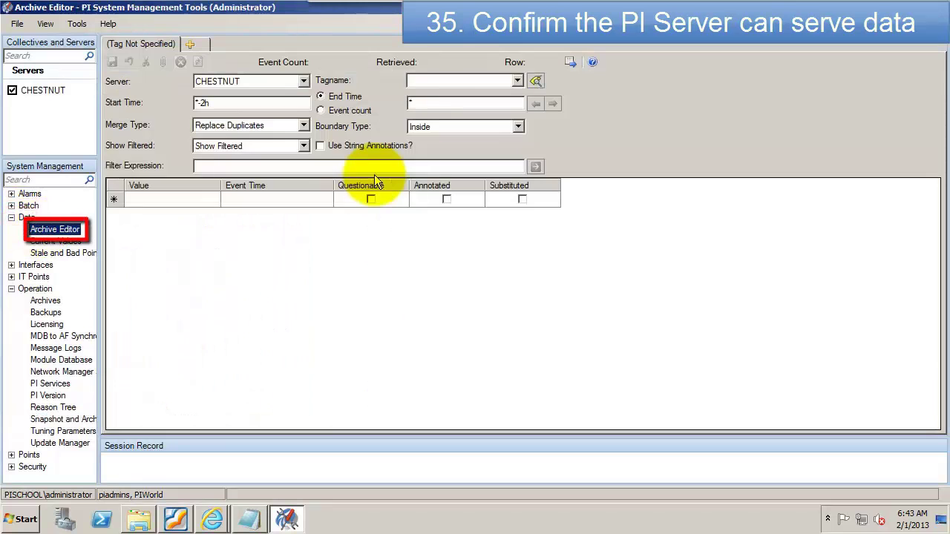
click(452, 76)
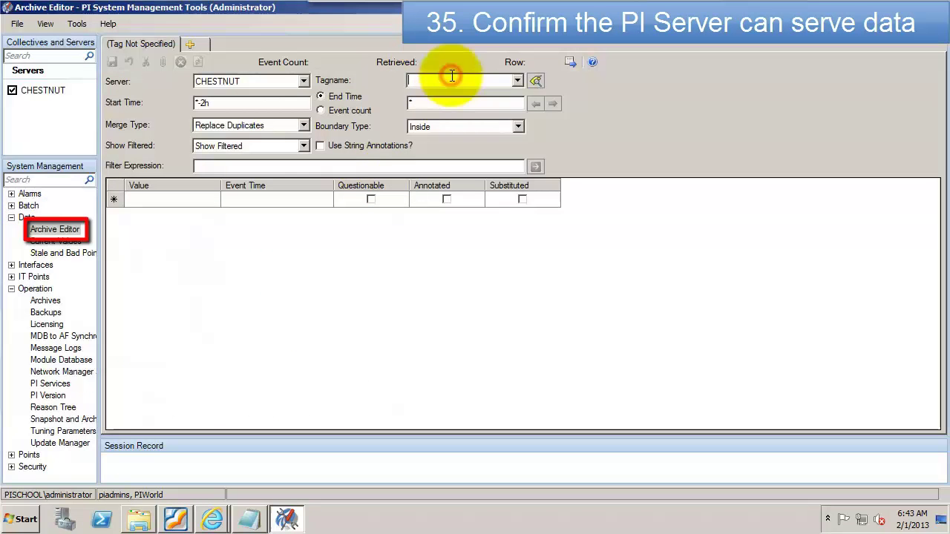
text(cdt158)
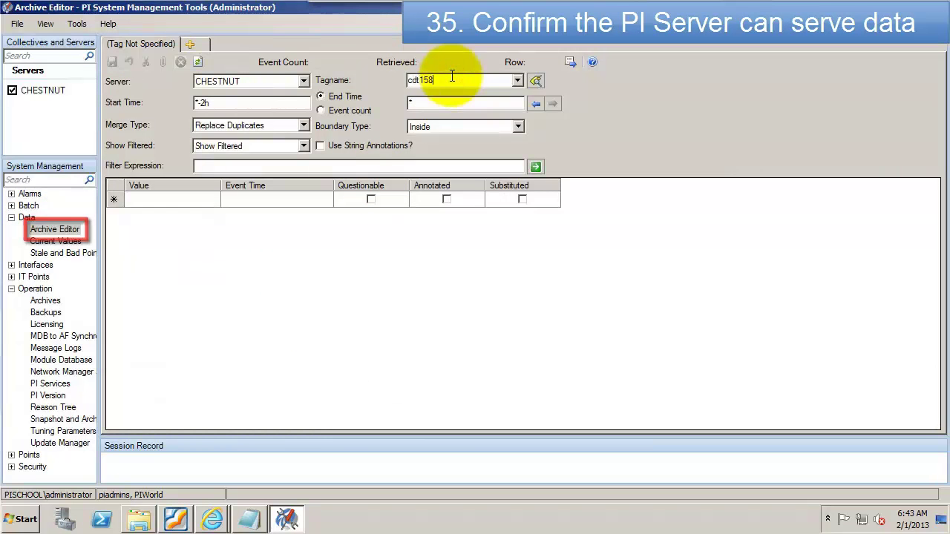
click(203, 103)
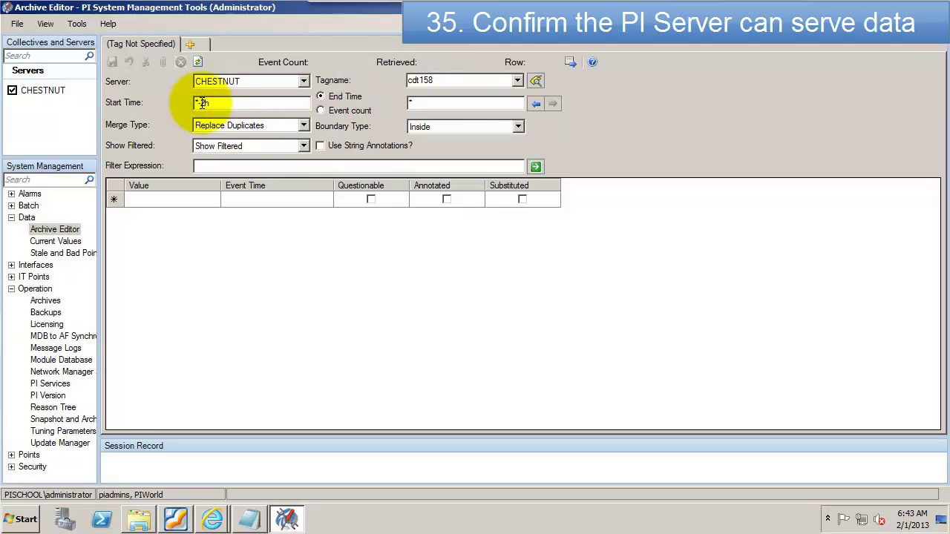
click(535, 166)
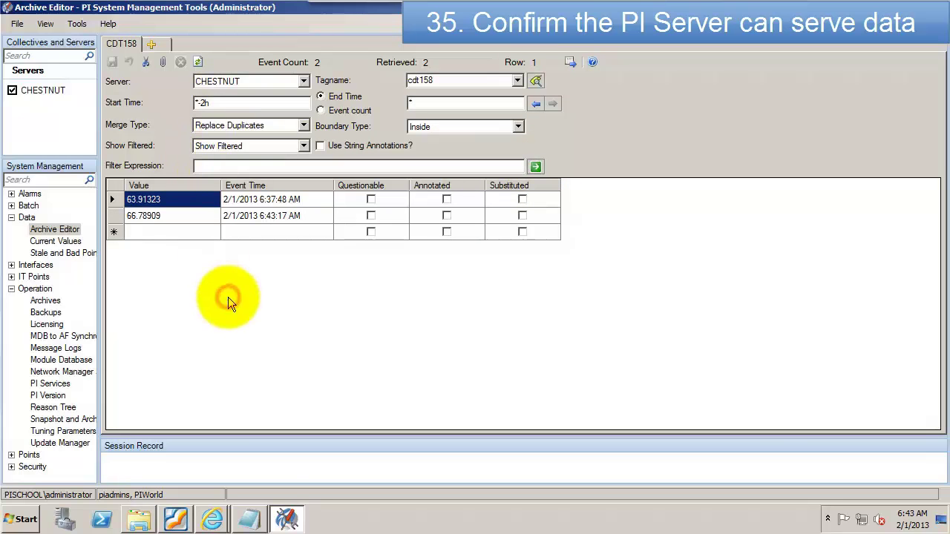
click(251, 520)
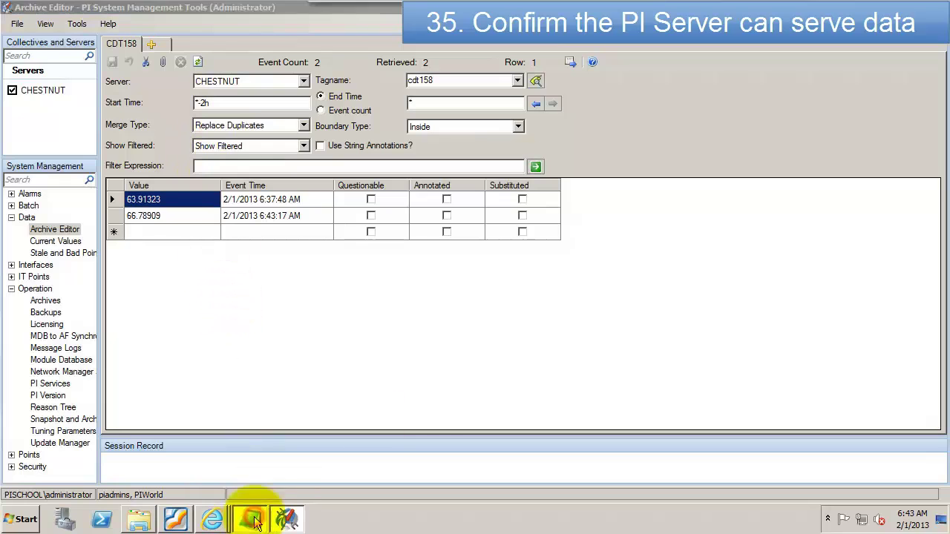
Step: Explain two events means one snapshot plus one archive, then start item '2. Post install configuration'
text(Two ev)
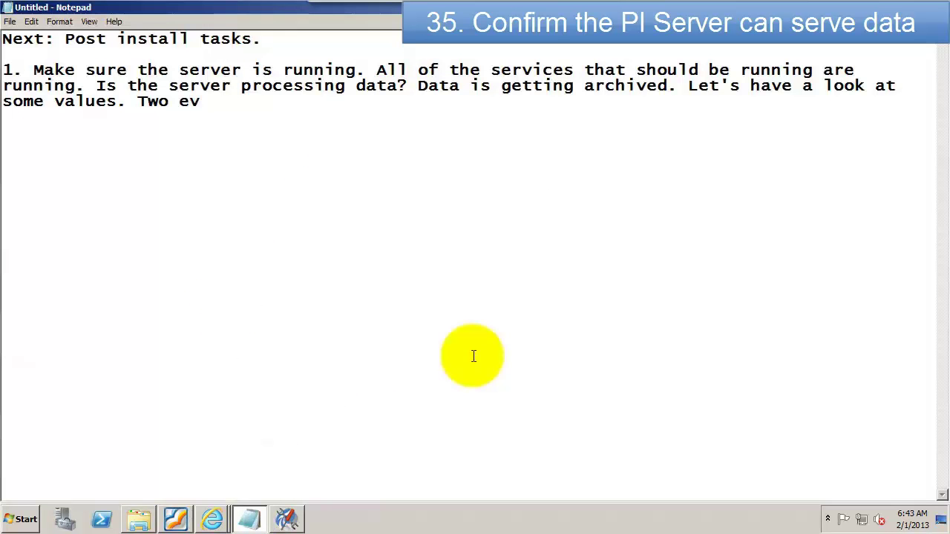
text(ents is good. It means one in the)
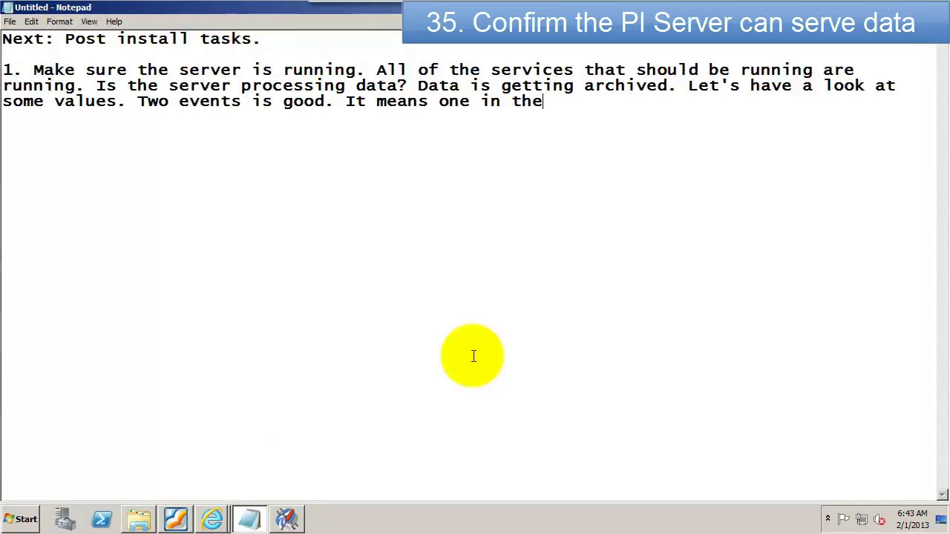
text( snapshot and one in the archive.)
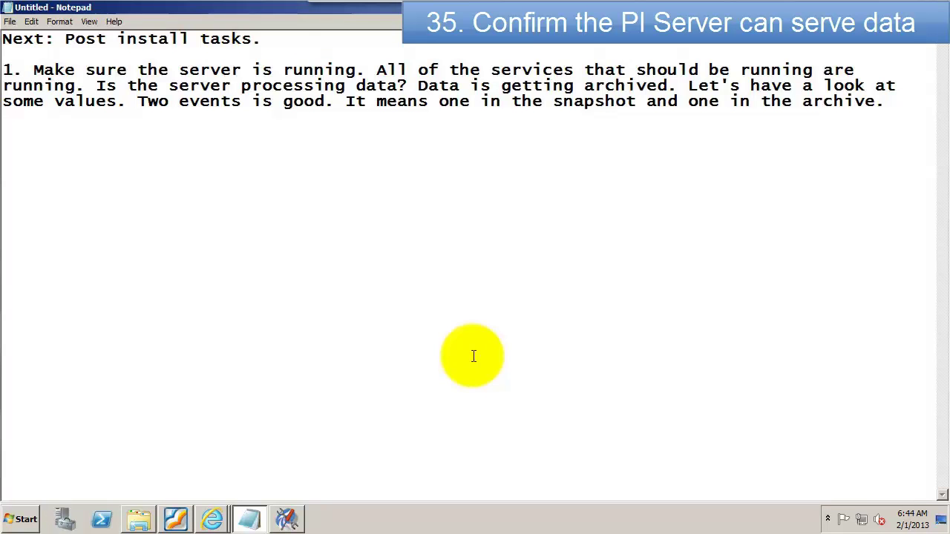
text( Remember you won't have any )
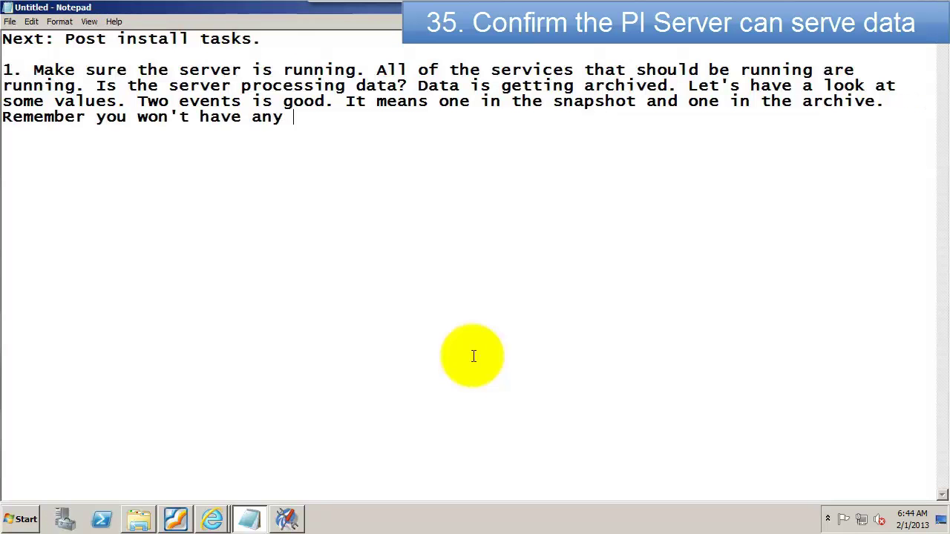
text(data from before the install and you ma)
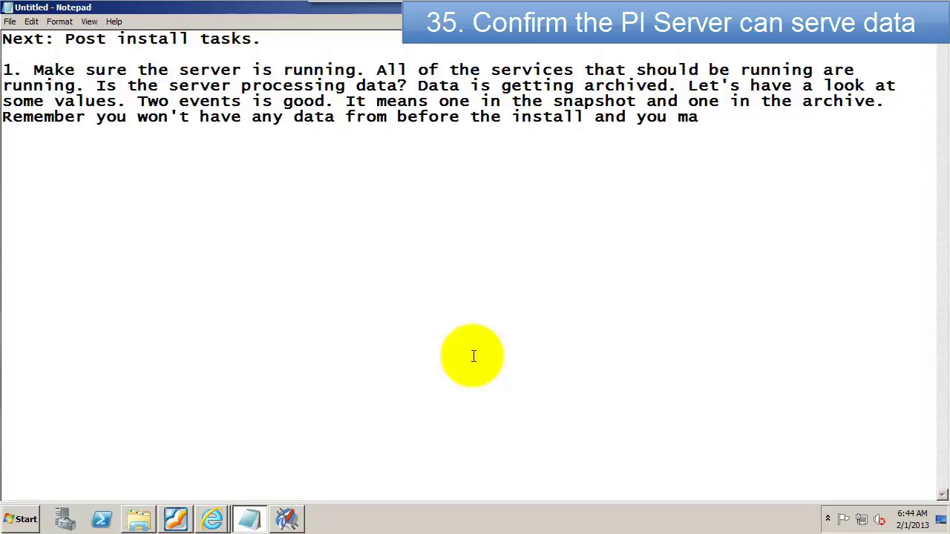
text(y have to wait a few minutes before data)
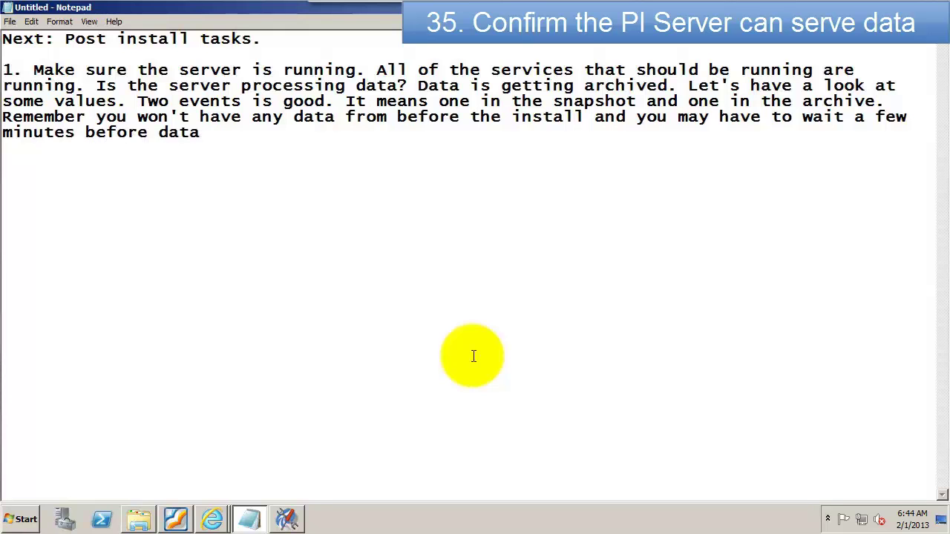
text( starts getting archived from)
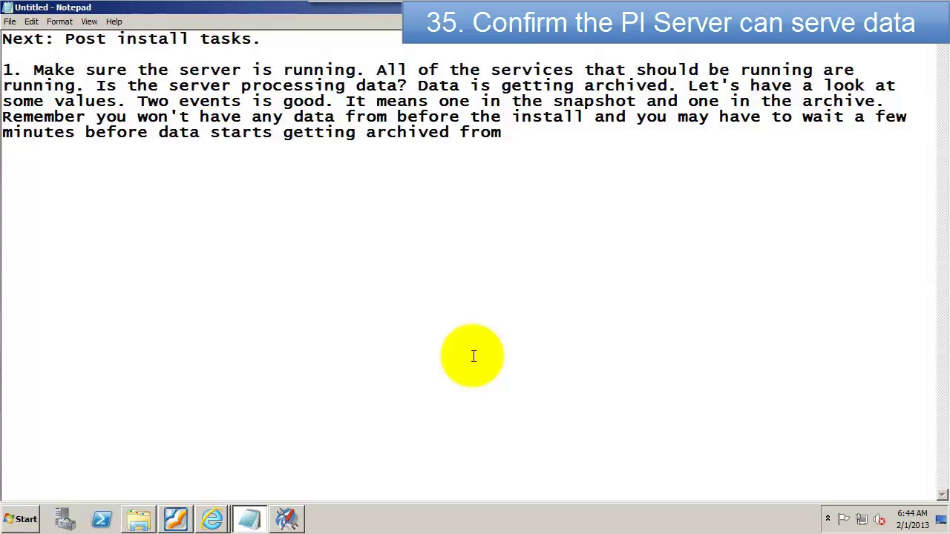
text( ramp soak and random interfa)
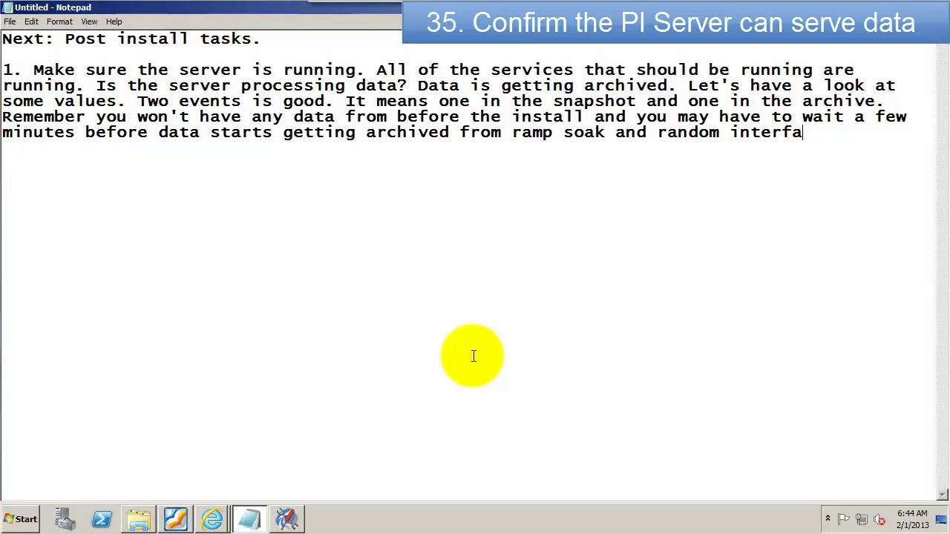
text(ces.)
key(Return)
key(Return)
text(2. Post install configuration)
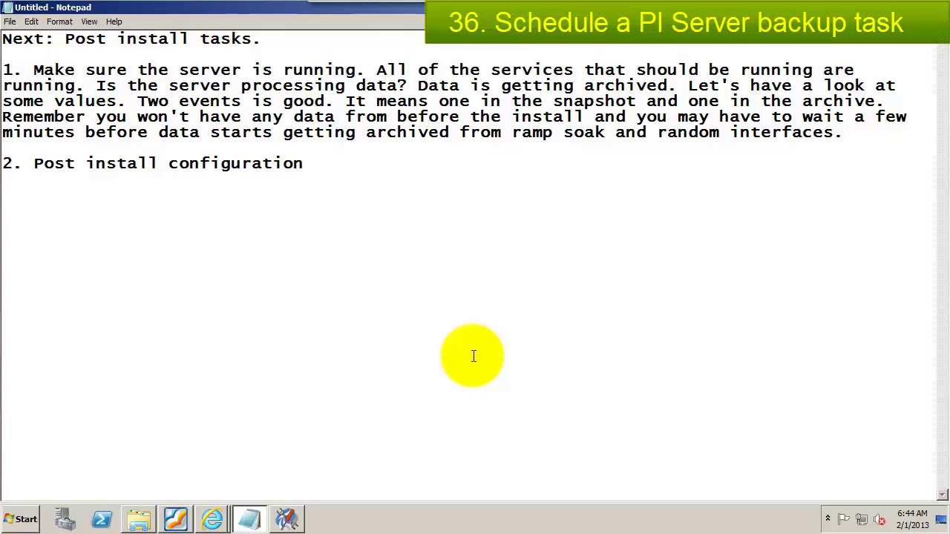
text(a) Backups)
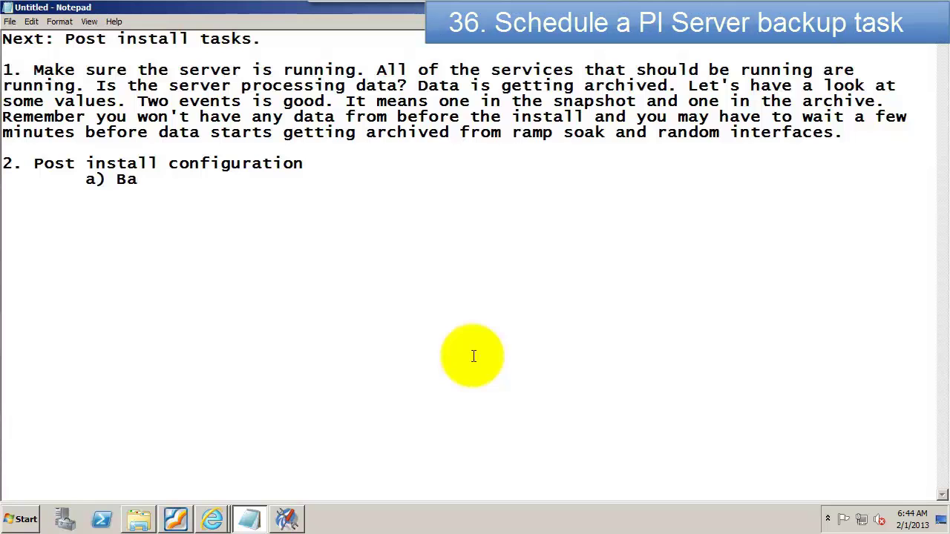
Step: Add 'a) Backups' to the notes and open the Data (E:) drive in Explorer
click(138, 519)
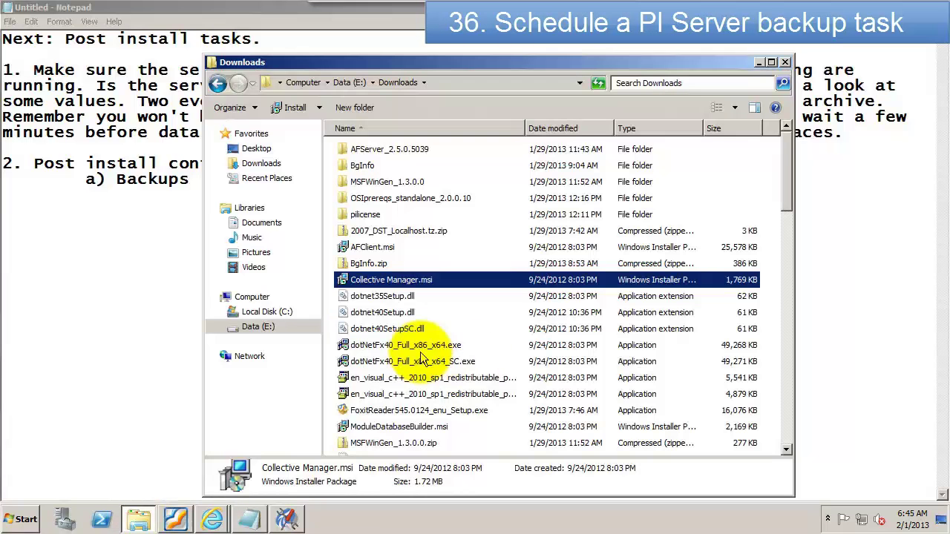
click(250, 299)
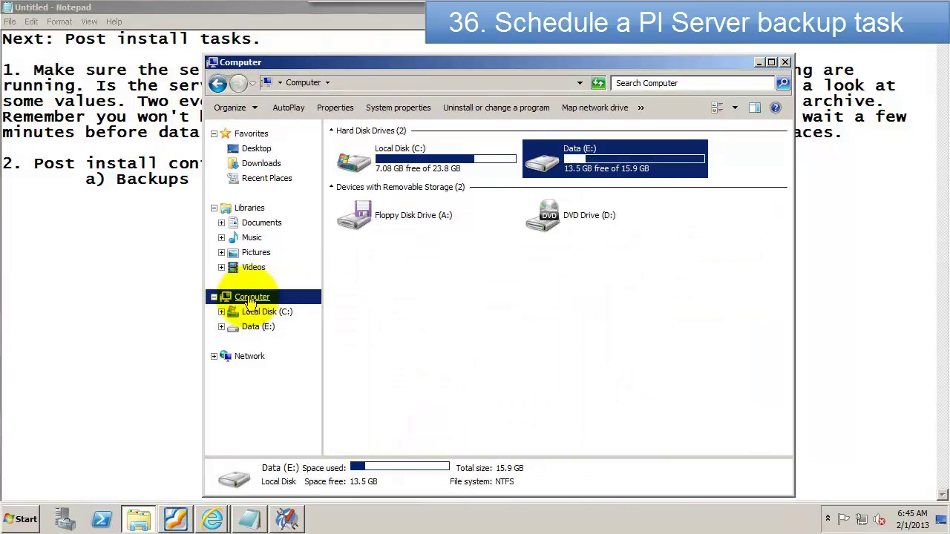
click(248, 327)
Step: Create a new folder named PIBackups on Data (E:)
click(456, 111)
text(PI)
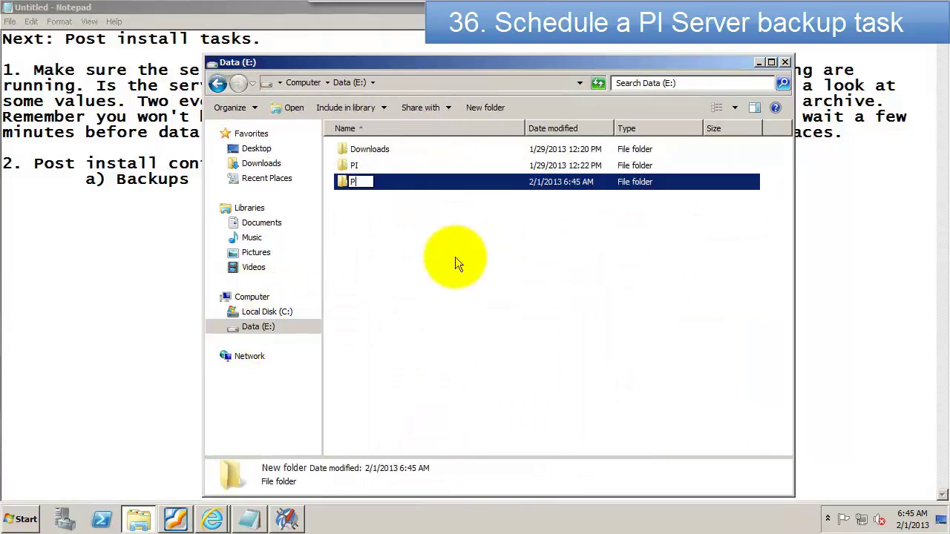
text(Backups)
key(Return)
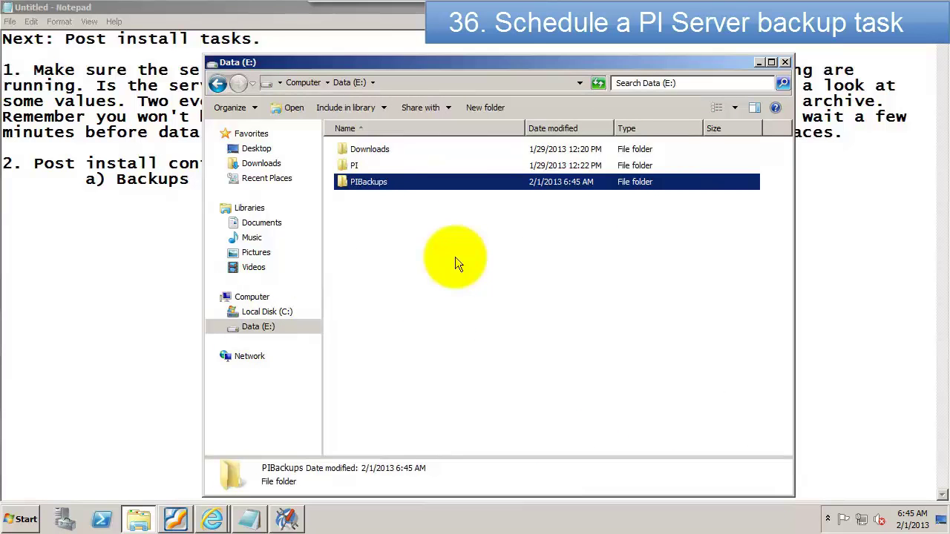
click(22, 517)
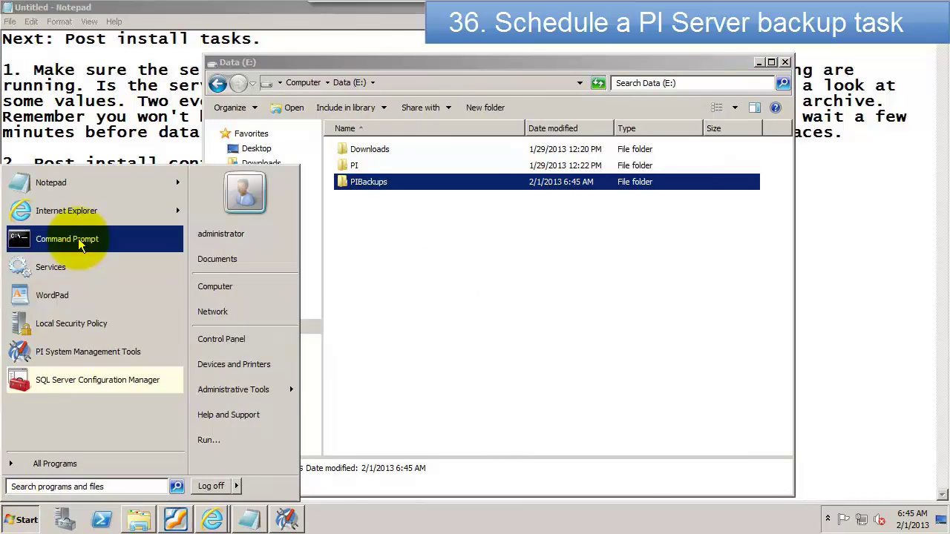
Step: In an administrator Command Prompt, change to the %piserver%\adm folder
click(80, 243)
drag(251, 60, 403, 163)
text(cd /d %piserver%)
key(Return)
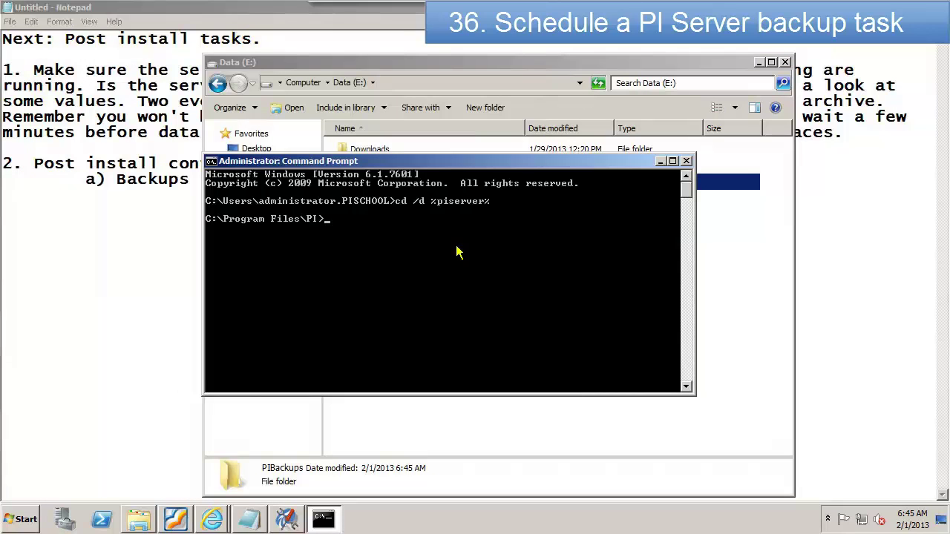
text(cd adm)
key(Return)
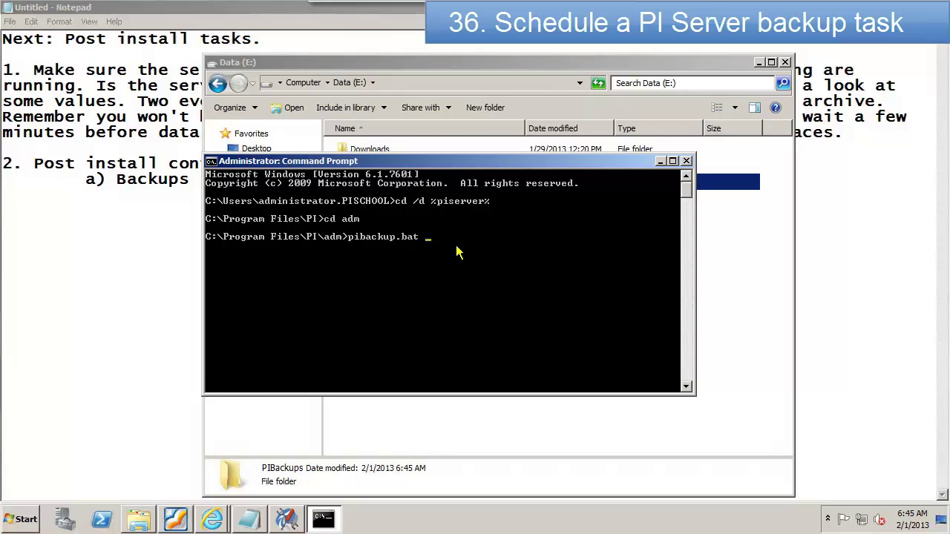
Step: Run the pibackup install to E:\PIBackups, creating the daily 03:15 'PI Server Backup' task
drag(490, 162, 512, 228)
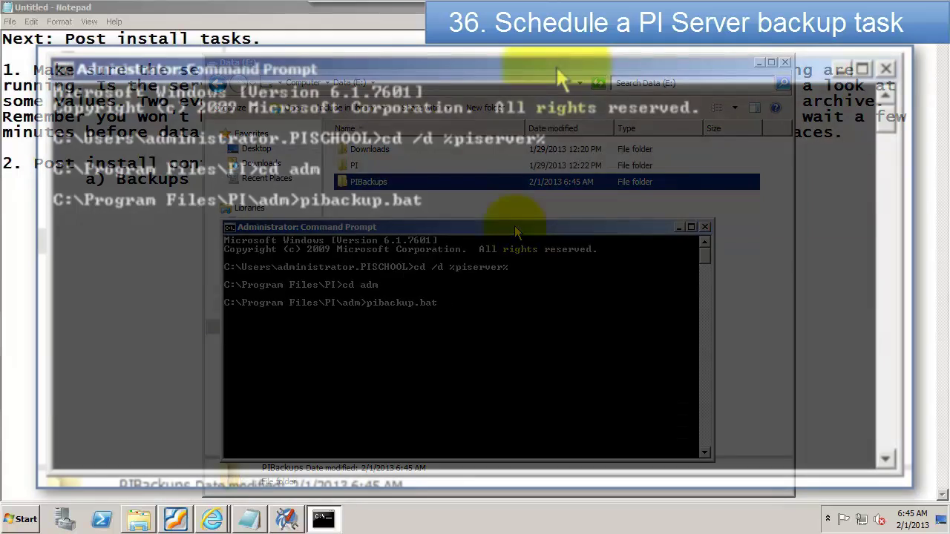
text(E)
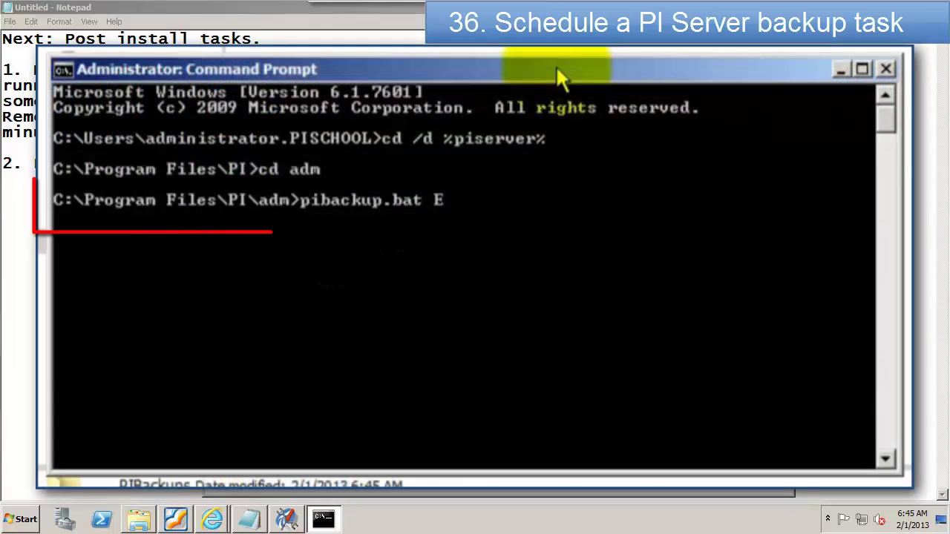
text(:\PIBackups -ins)
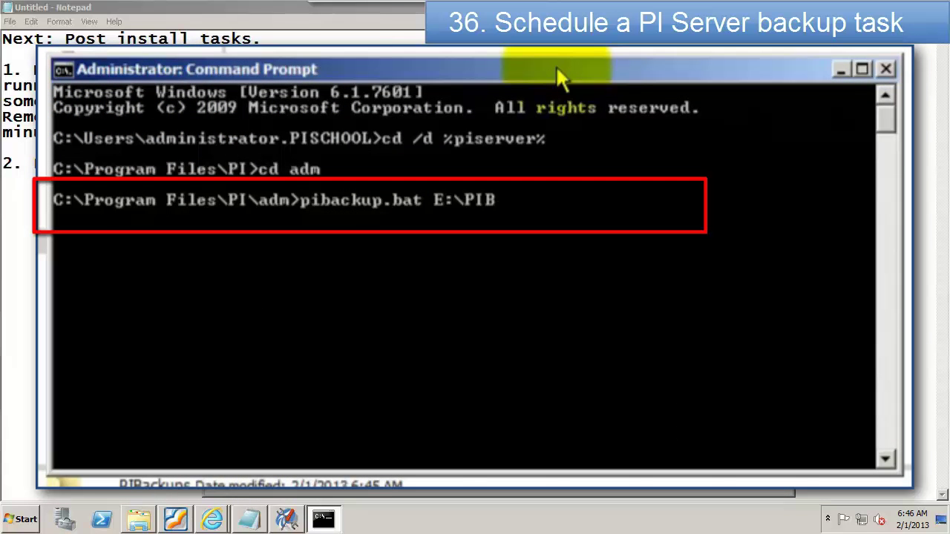
text(tall)
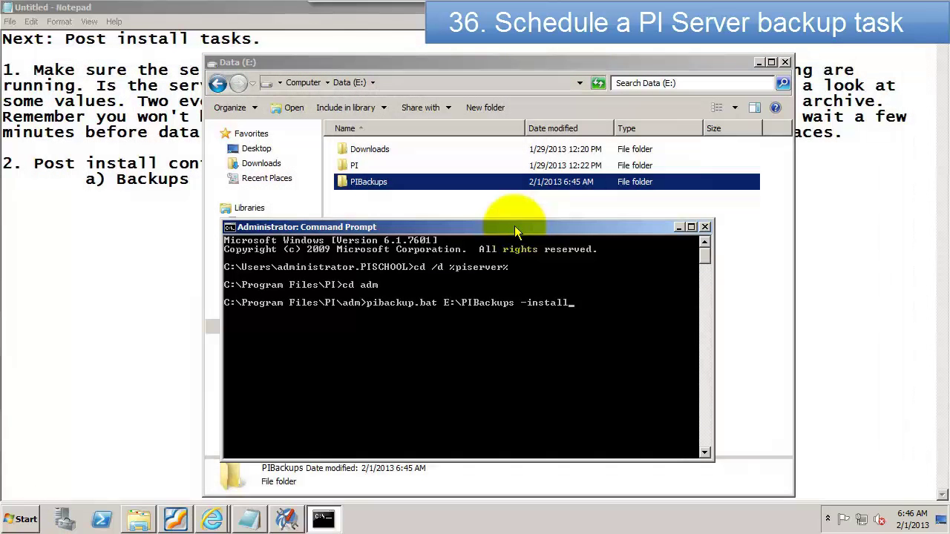
key(Return)
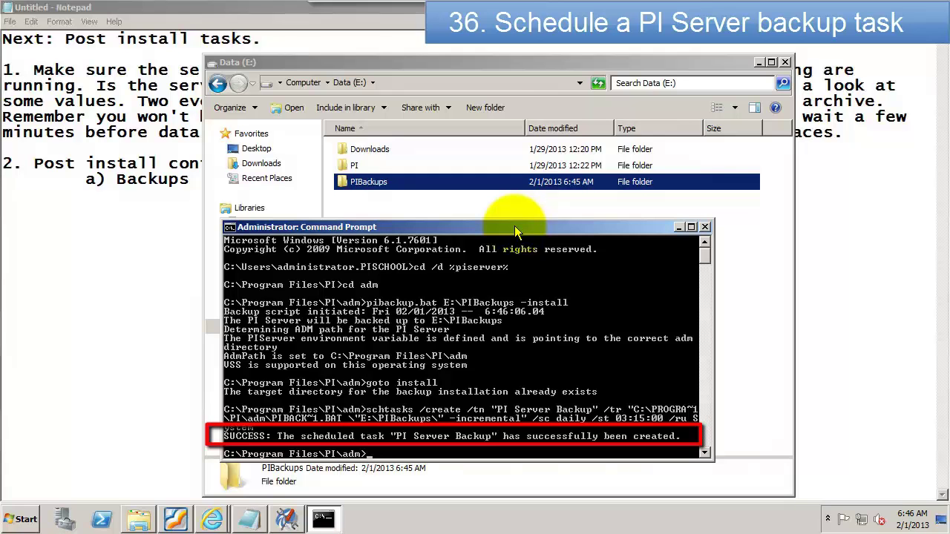
drag(517, 233, 514, 183)
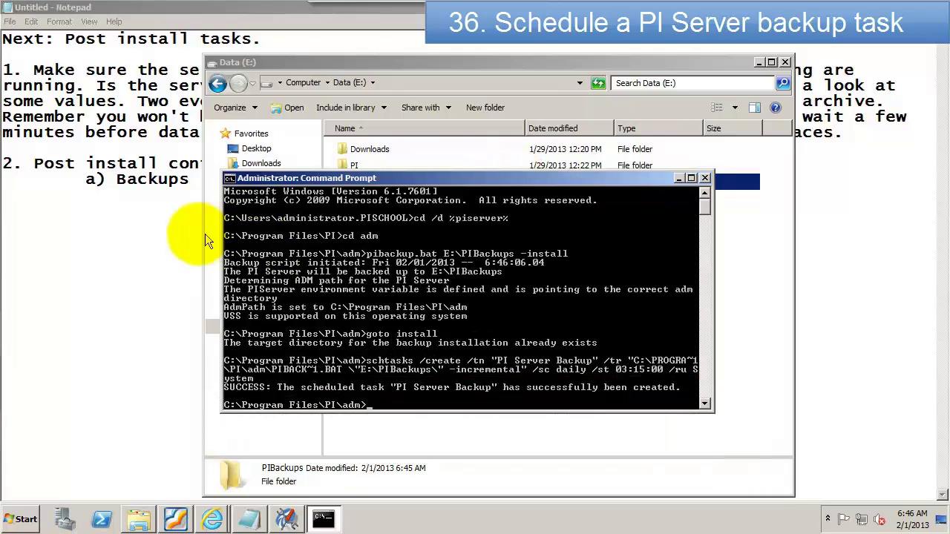
click(196, 185)
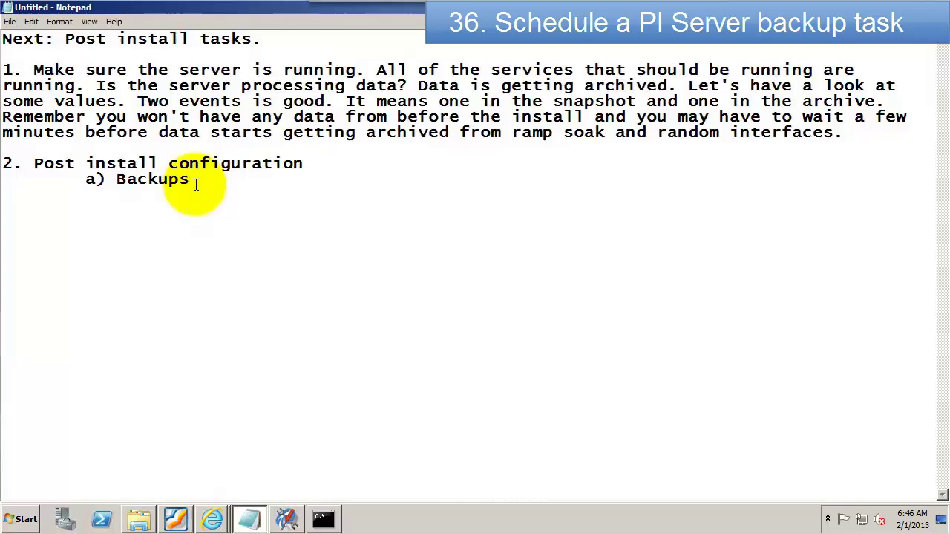
Step: Mark Backups '(test after reboot)' and add the item 'b) MDB/AF Sync'
text((test after reboo)
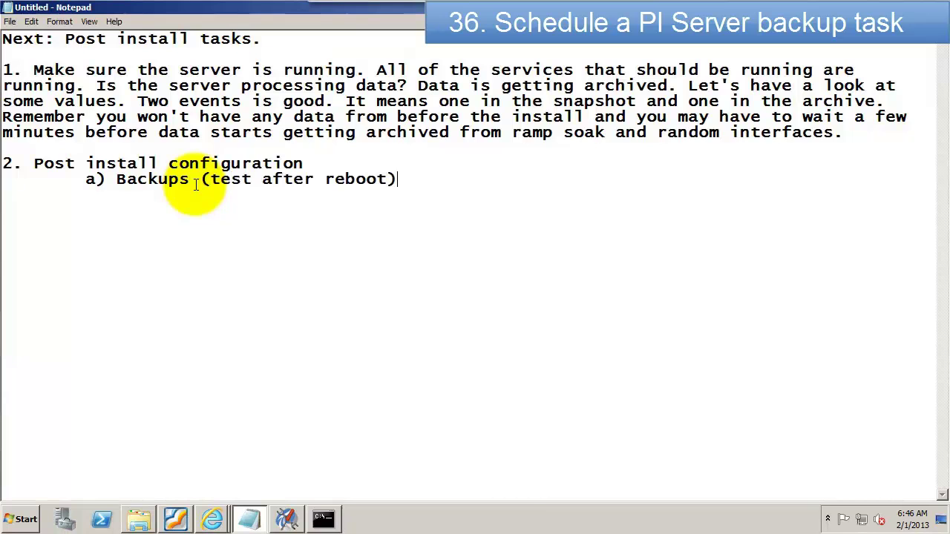
text(t))
key(Return)
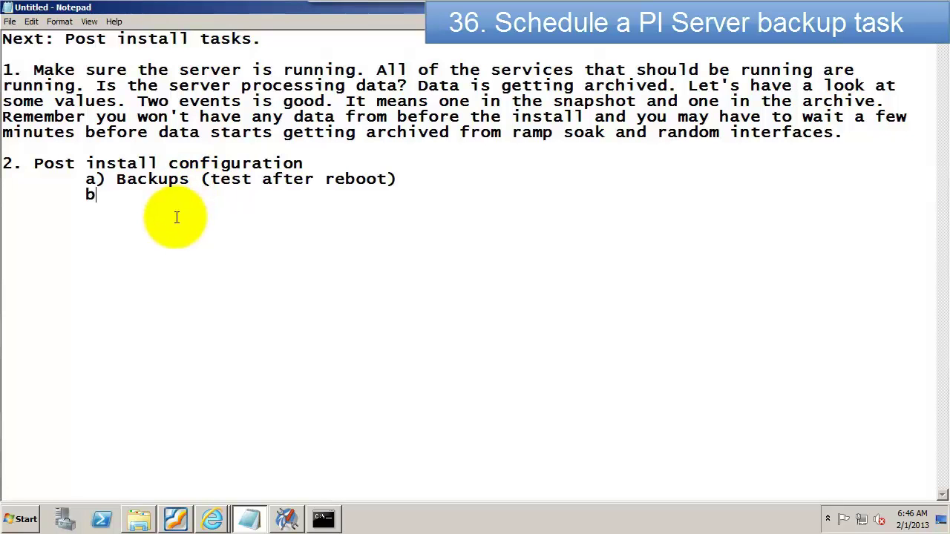
text(b) )
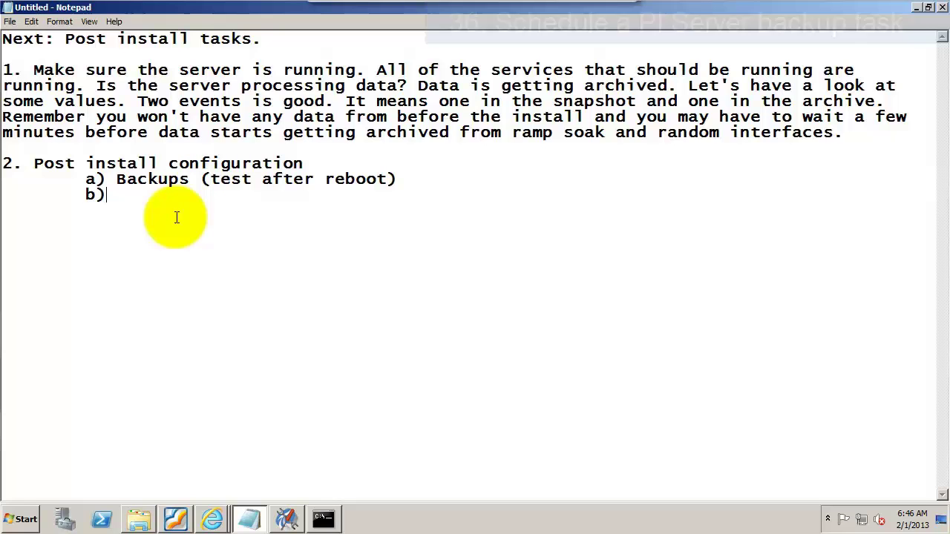
text(MDB)
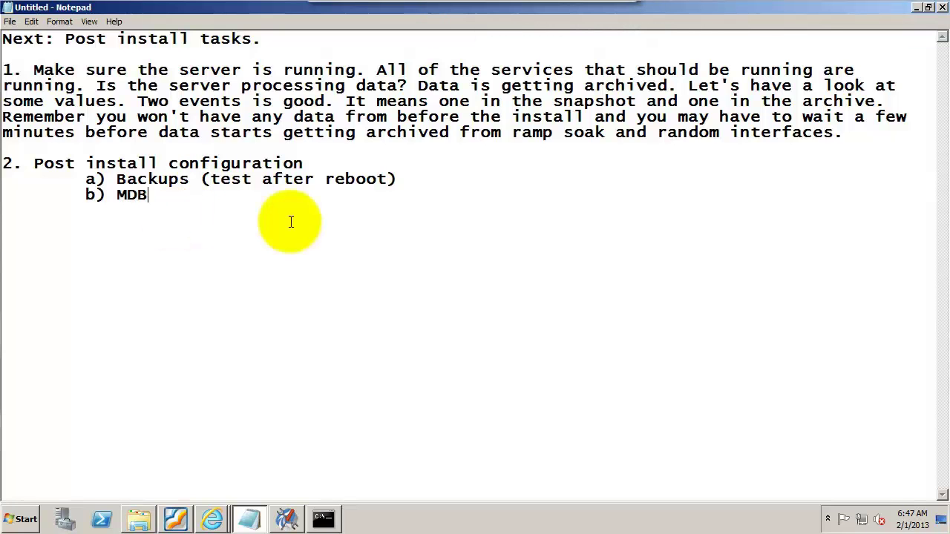
text(/AF Synch)
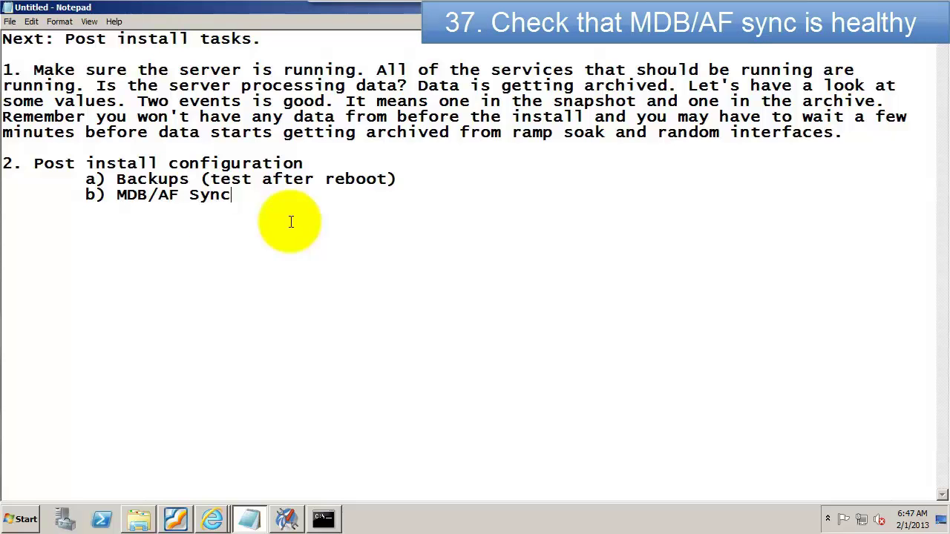
Step: Show CHESTNUT's MDB to AF synchronization status, reporting InSync with a green light
click(287, 519)
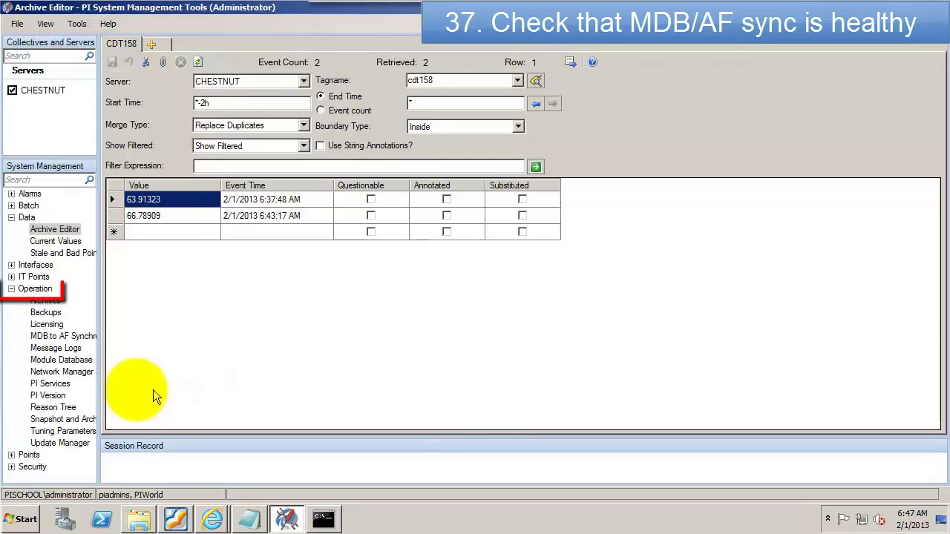
click(81, 337)
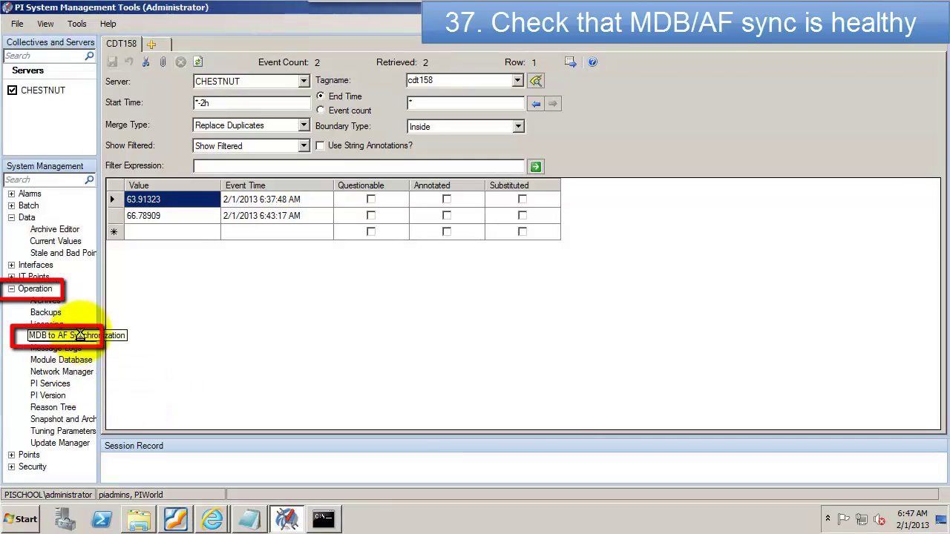
click(148, 76)
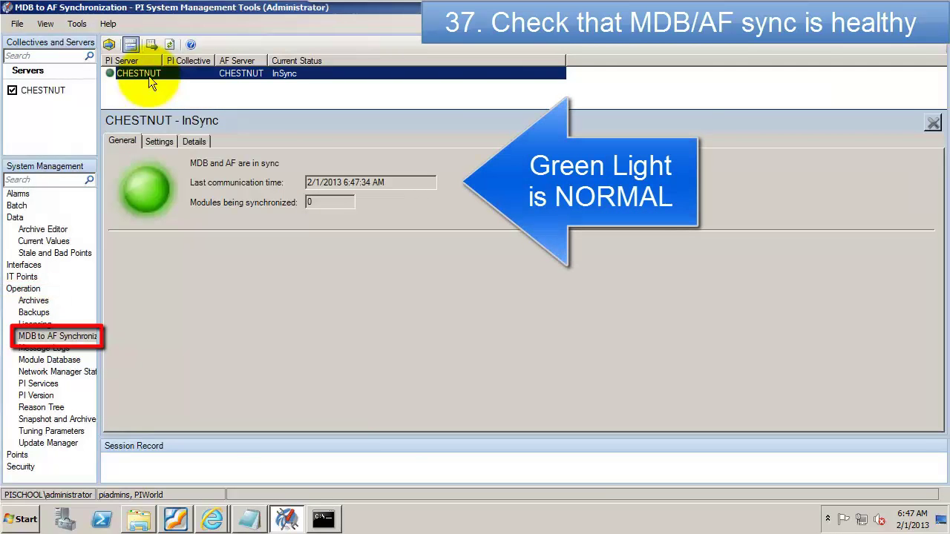
Step: Add '. Green is good! Let's see if it works.' to the post-install notes
mouse_move(281, 528)
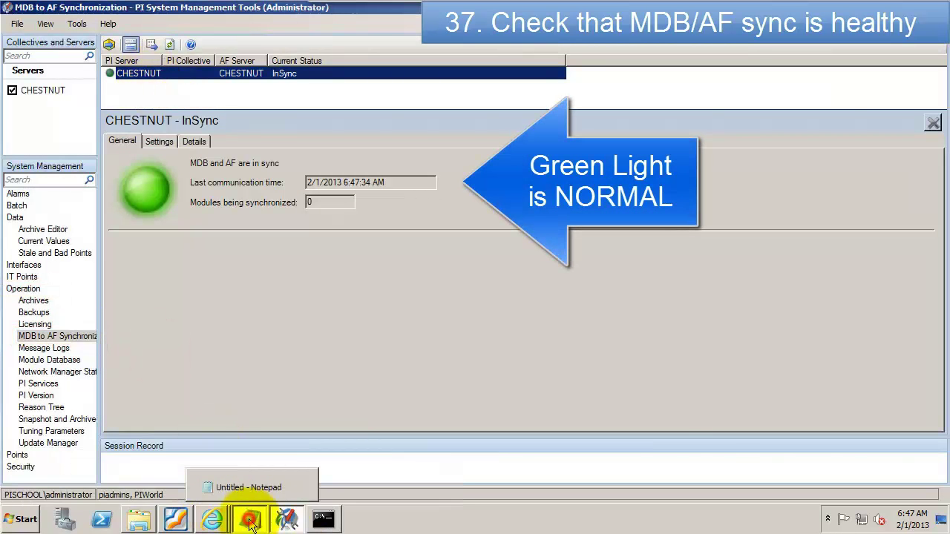
click(249, 518)
text(. Green is good)
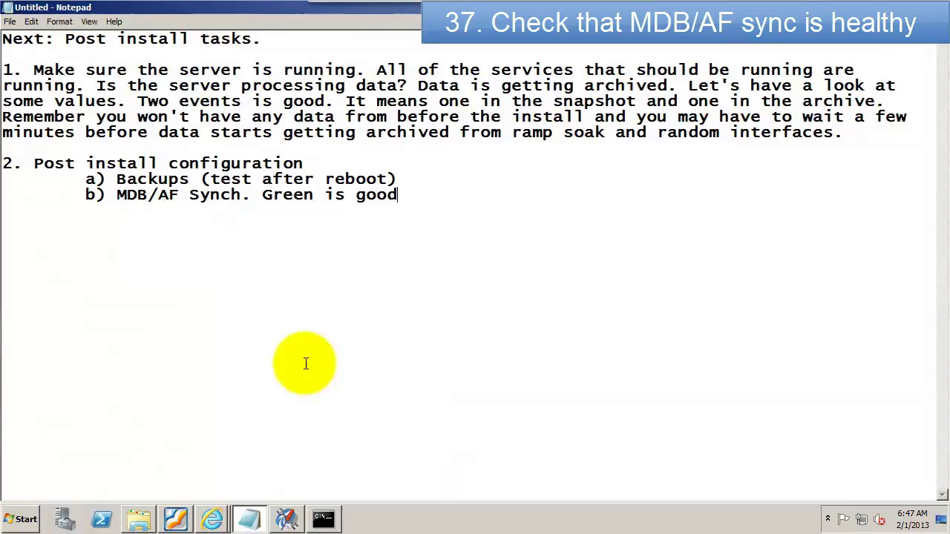
text(! Let's see if it works.)
click(287, 518)
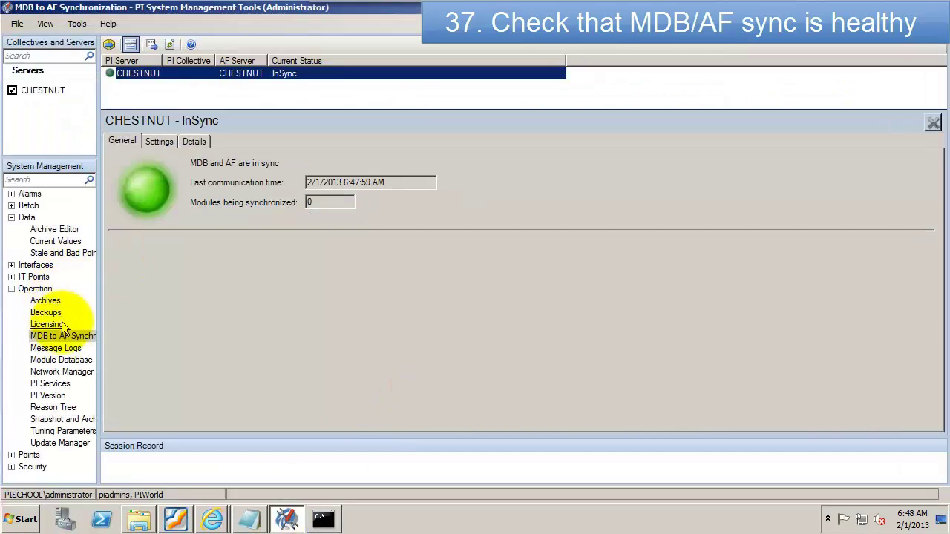
Step: Launch PI System Explorer maximized and view the CHESTNUT ModuleDB element details
click(19, 517)
click(43, 465)
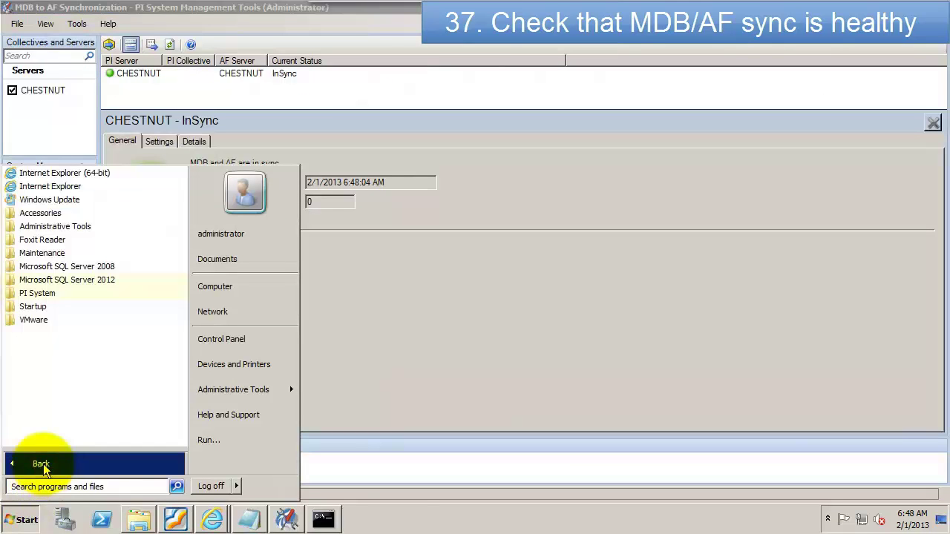
click(59, 295)
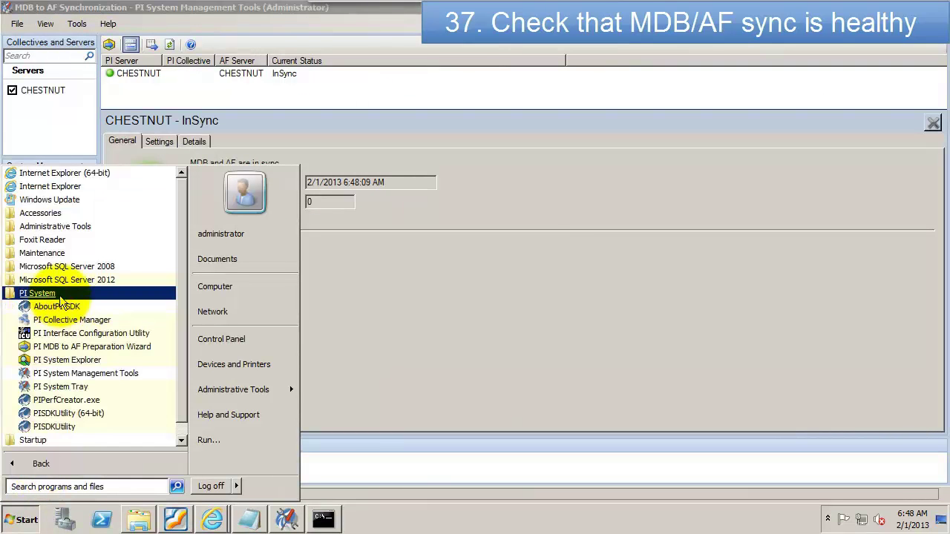
click(51, 362)
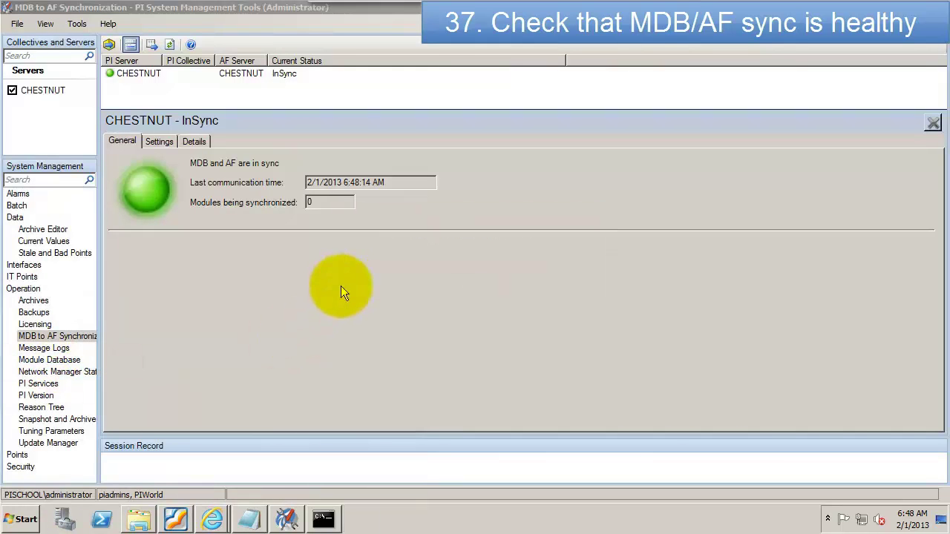
click(634, 75)
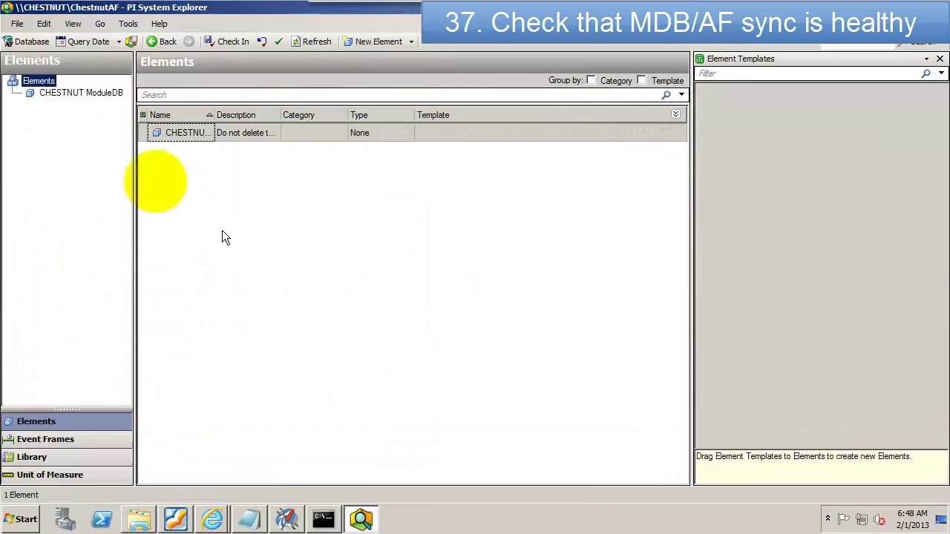
click(56, 94)
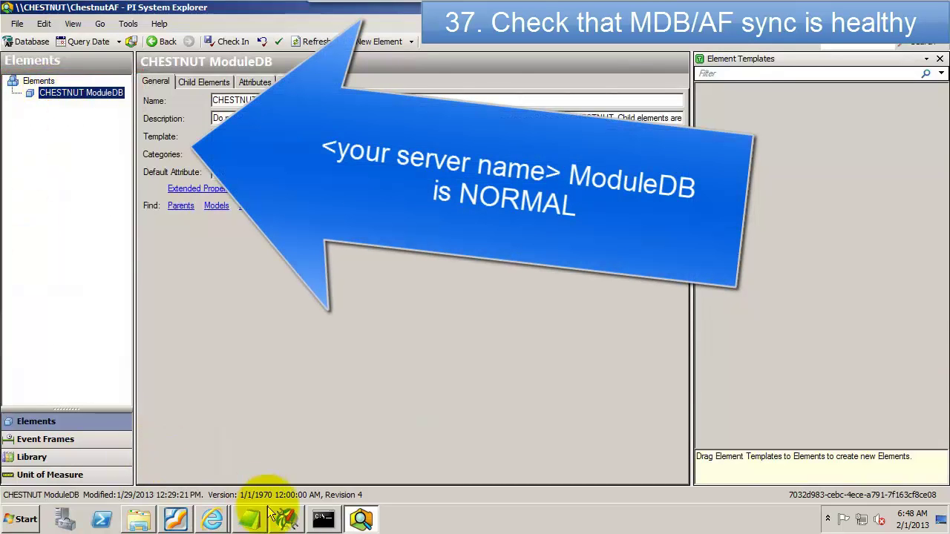
click(287, 520)
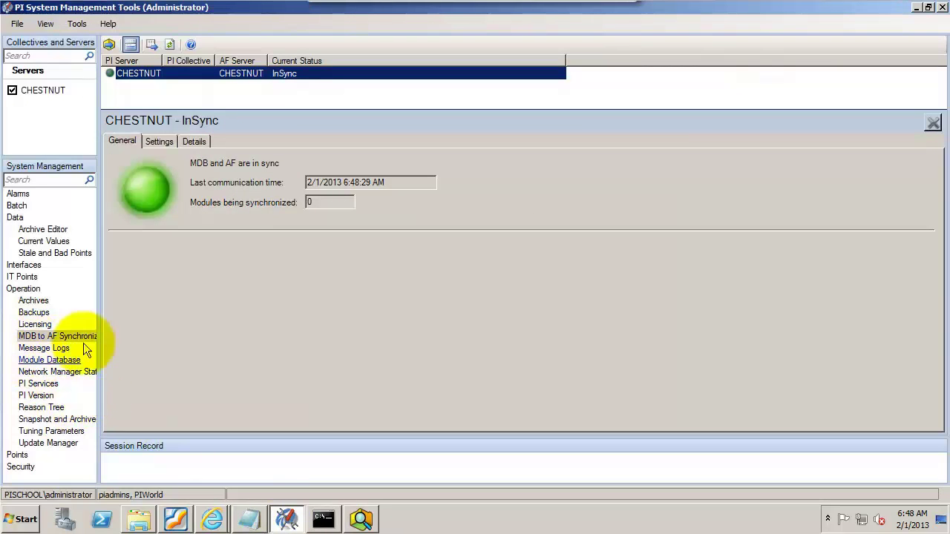
Step: Add a module 'My new module should appear in AF' under CHESTNUT > Modules in Module Database
click(49, 360)
click(111, 78)
click(125, 102)
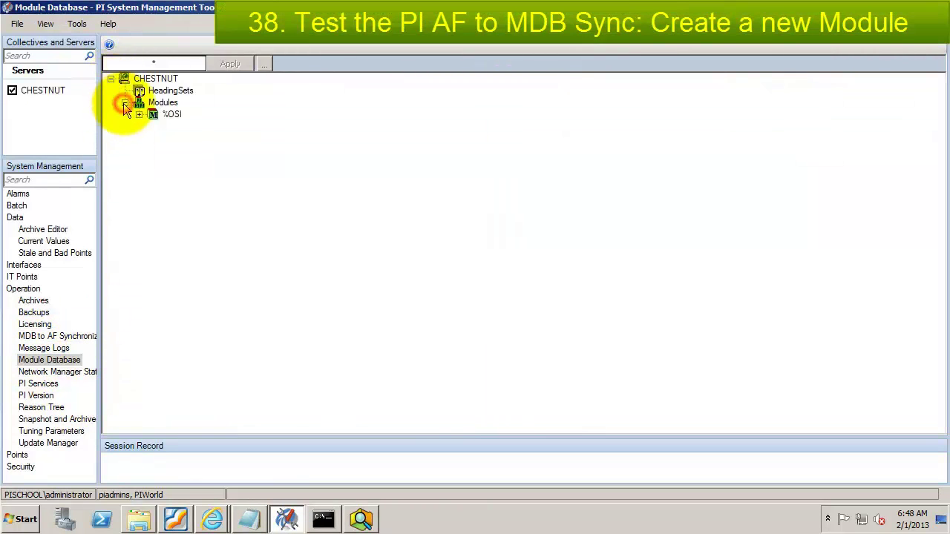
right_click(158, 103)
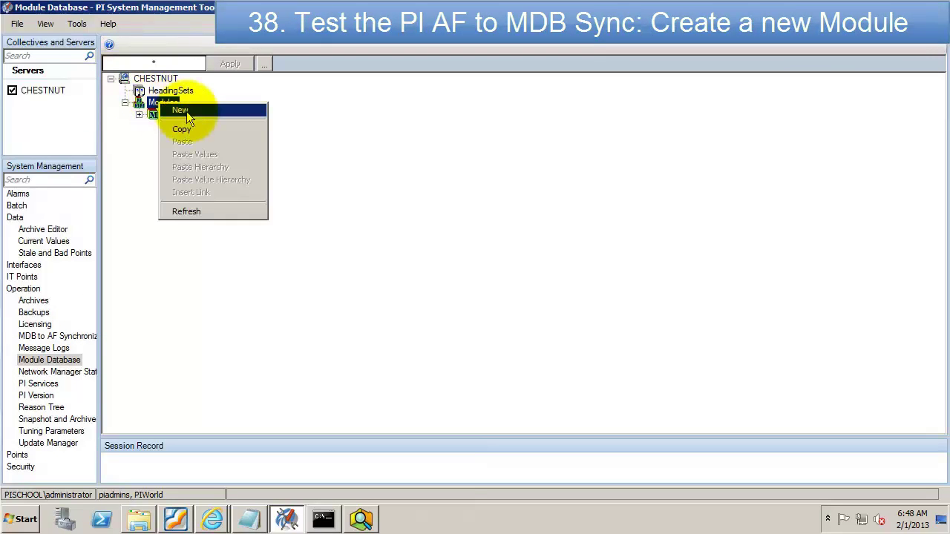
click(186, 113)
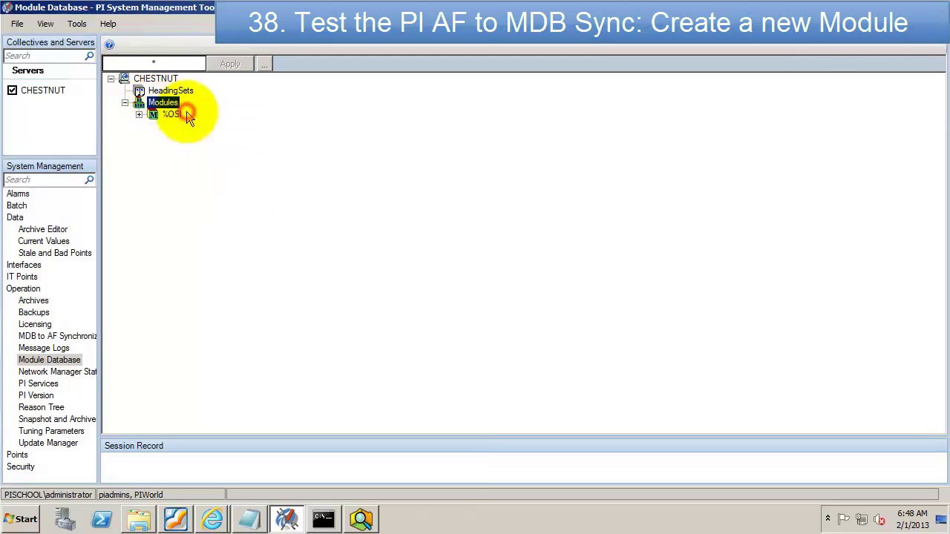
text(My new module should appear in AF)
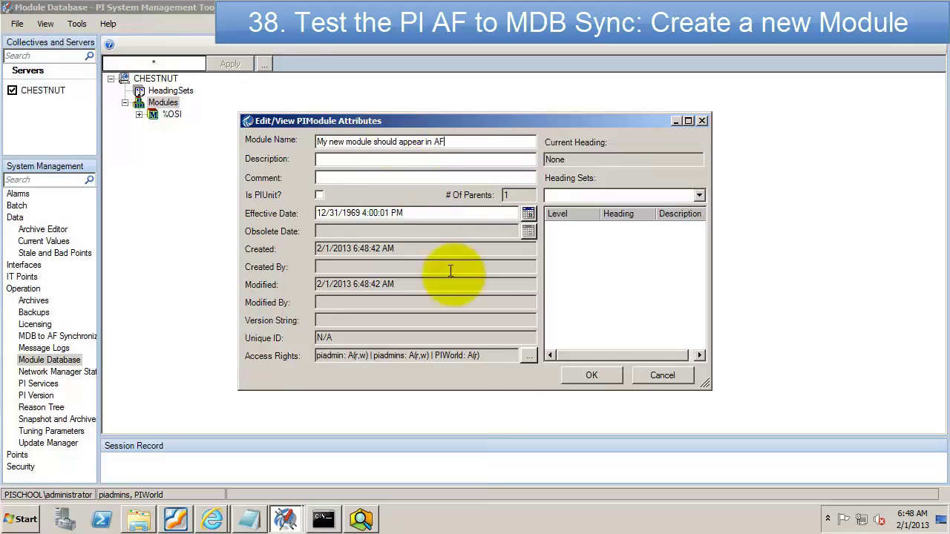
click(592, 375)
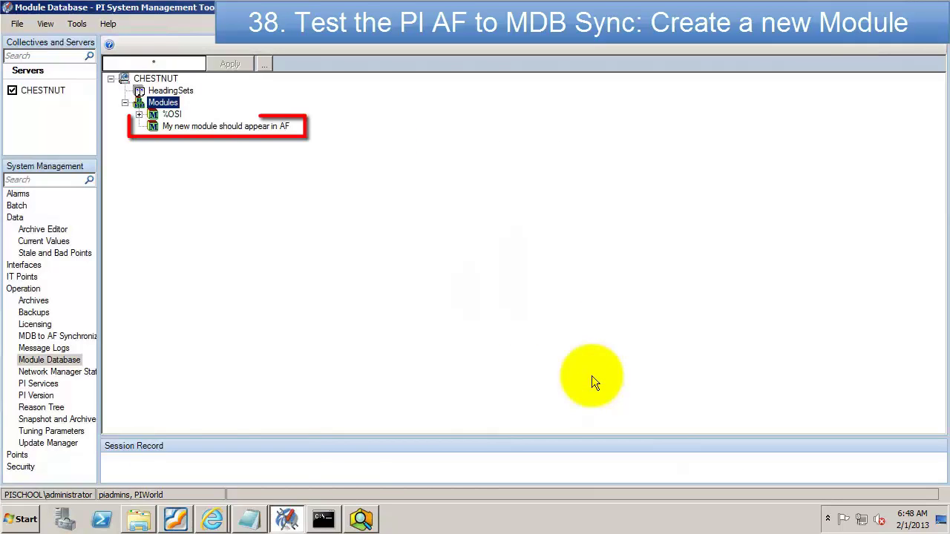
Step: Refresh CHESTNUT ModuleDB to confirm the synced new module appears as a child element
click(364, 520)
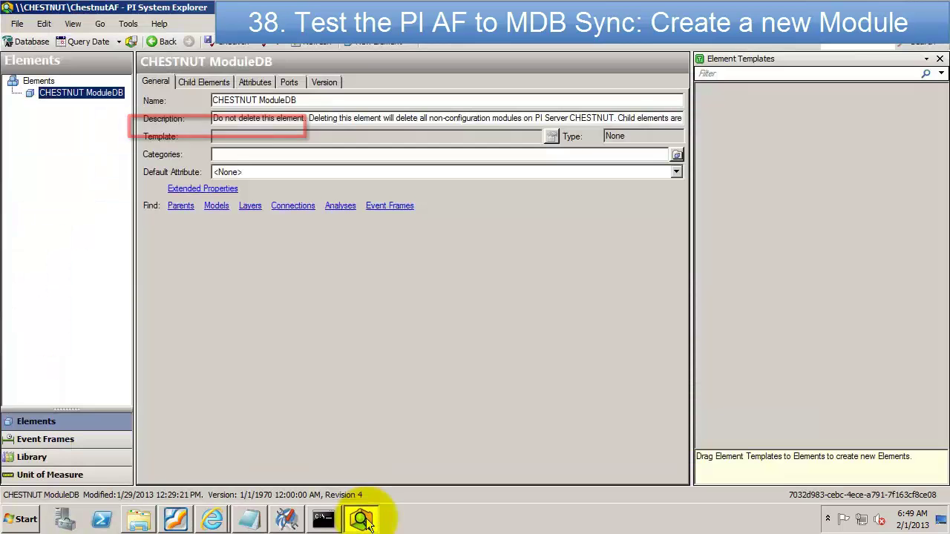
click(295, 45)
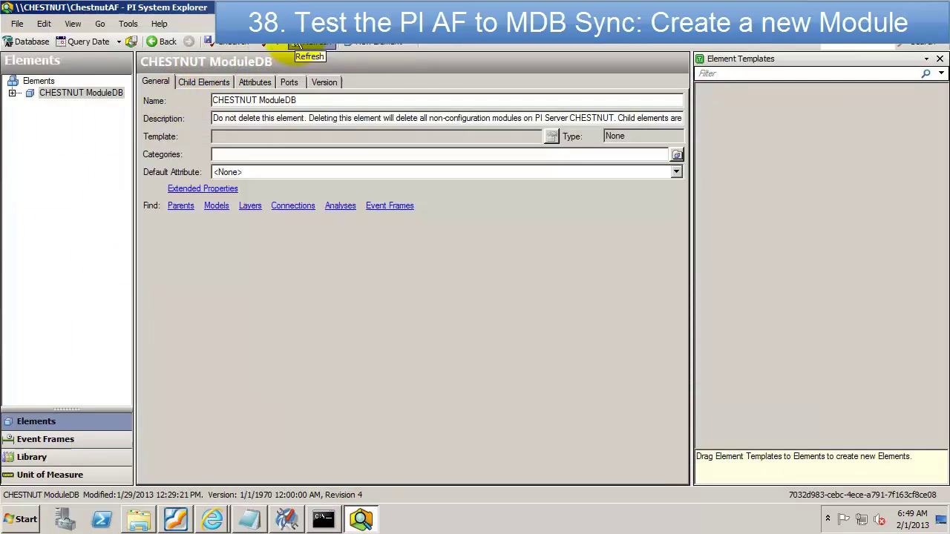
click(13, 94)
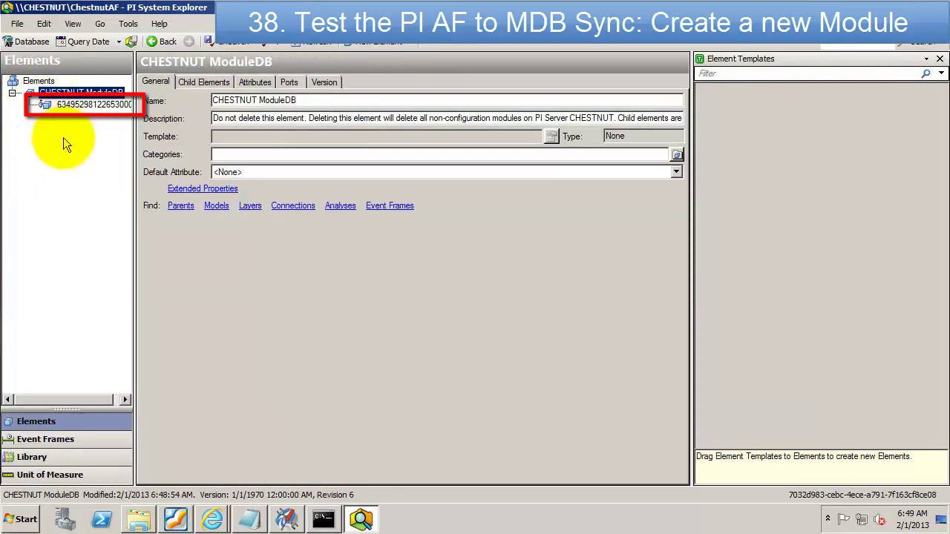
click(310, 46)
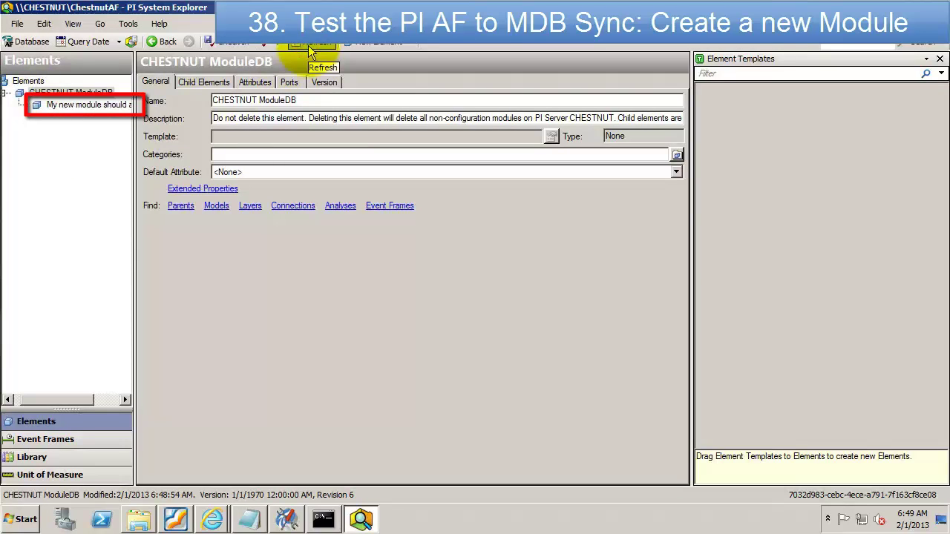
click(83, 104)
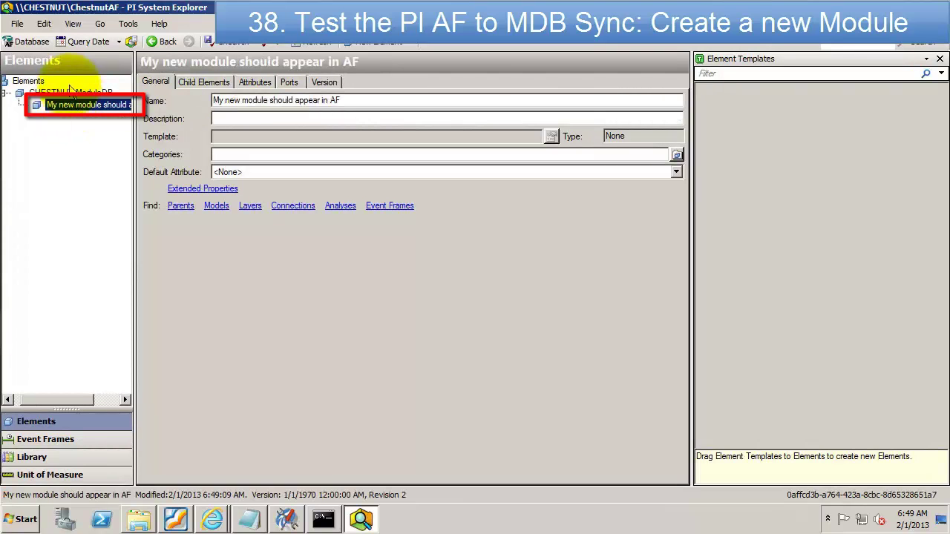
click(69, 92)
click(212, 81)
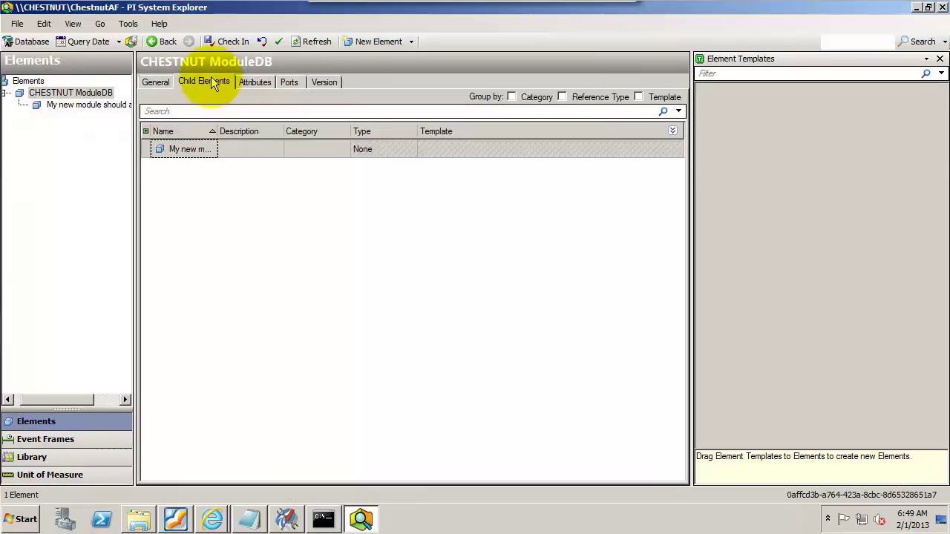
Step: Add child element 'My new element should appear in the MDB', check it in, and widen Name
right_click(186, 180)
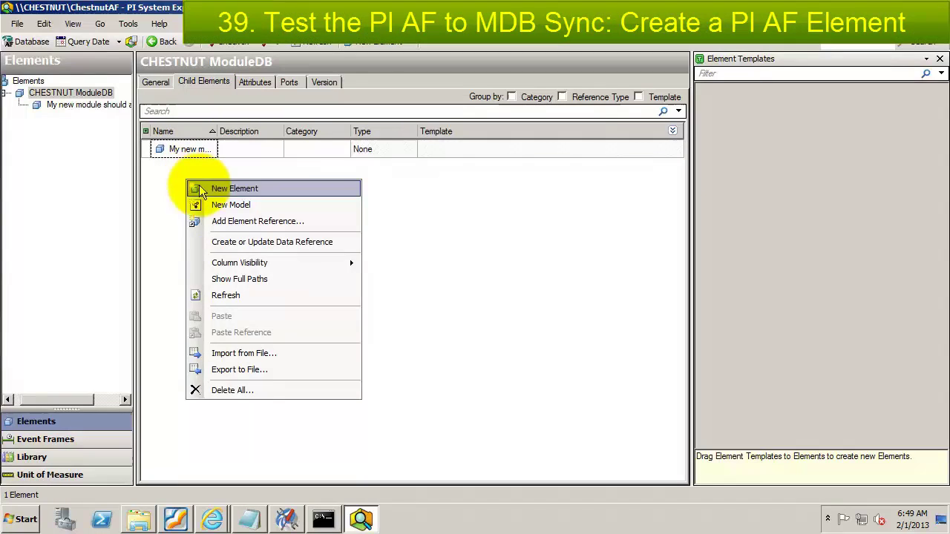
click(201, 190)
click(502, 378)
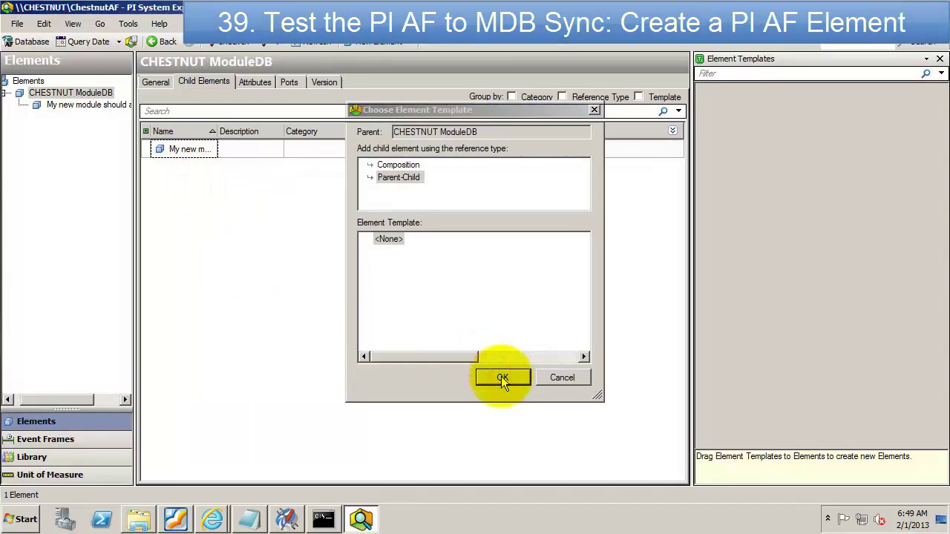
text(My new element should appear in the MDB!)
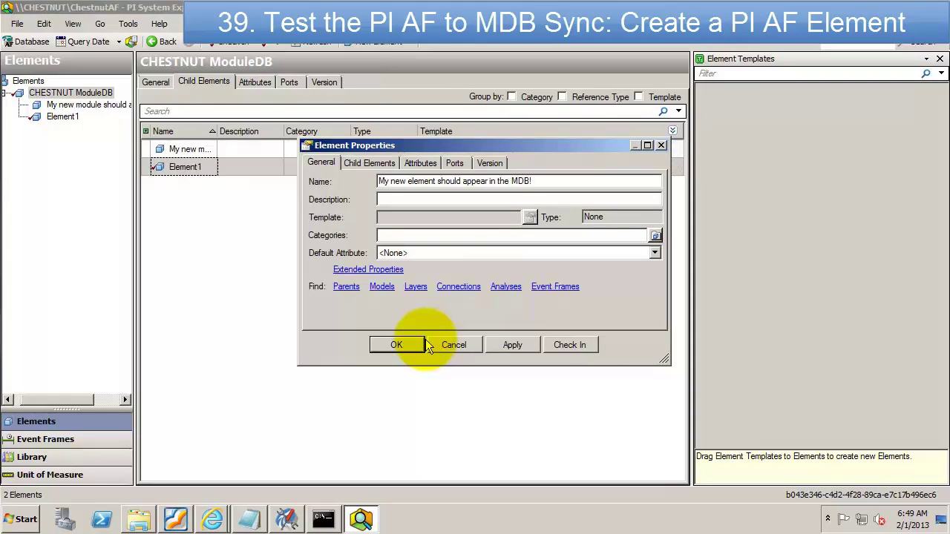
click(408, 344)
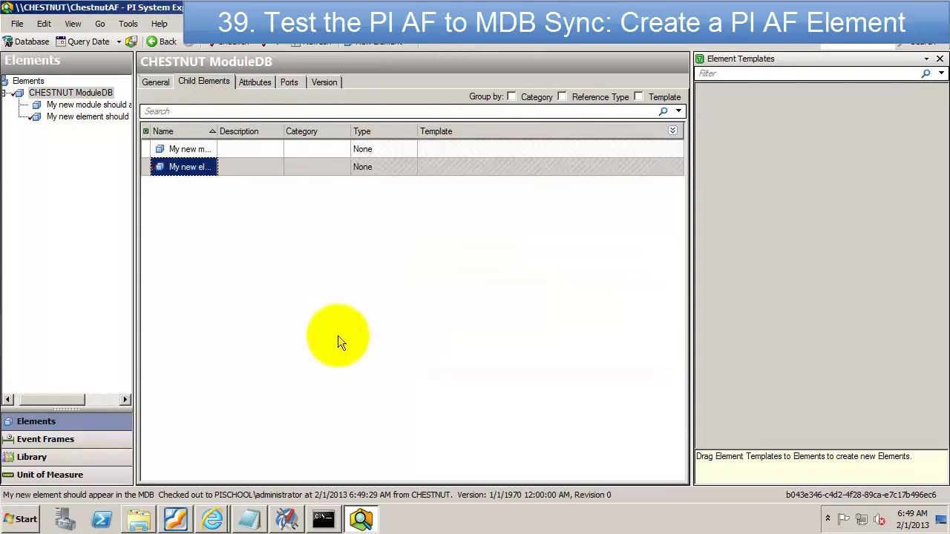
click(231, 42)
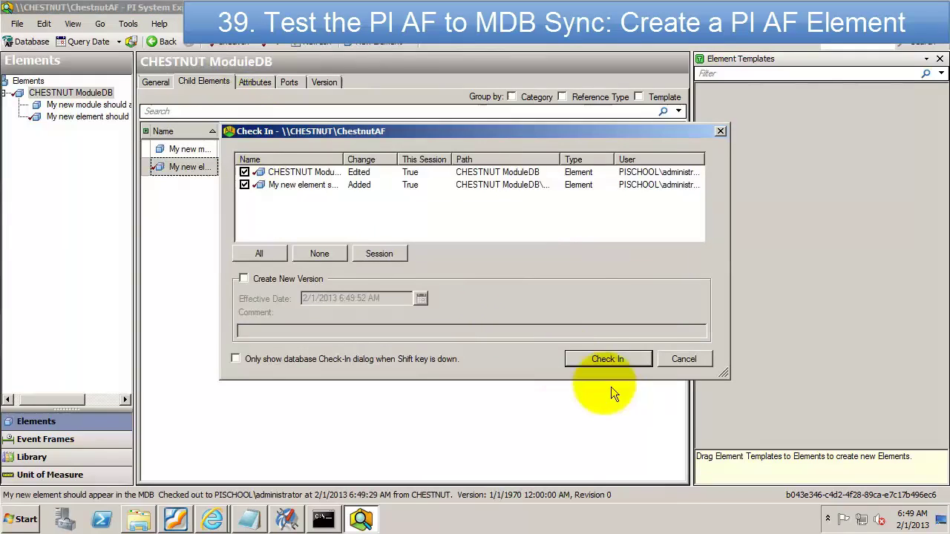
click(593, 362)
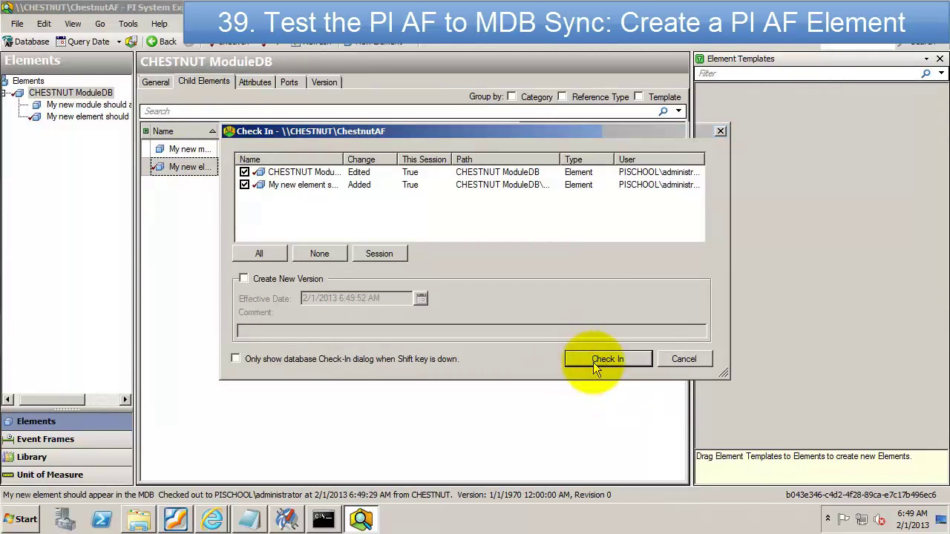
double_click(218, 133)
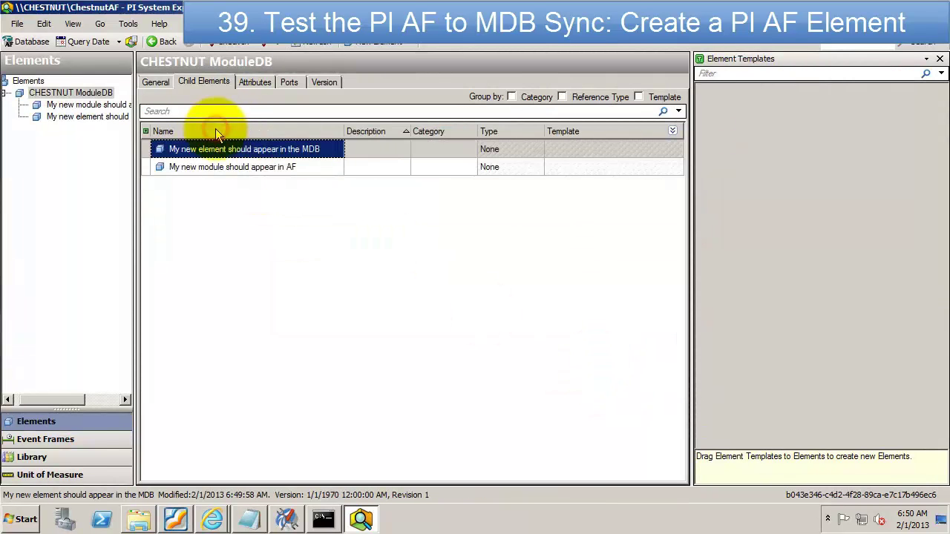
click(297, 523)
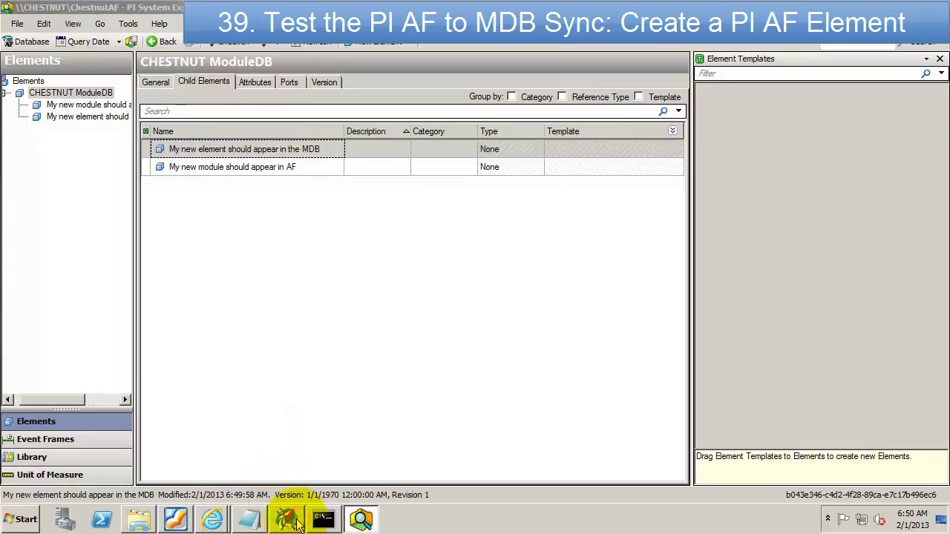
Step: Refresh the Modules node and select the newly synced 'My new element should appear in the MDB' module
right_click(188, 126)
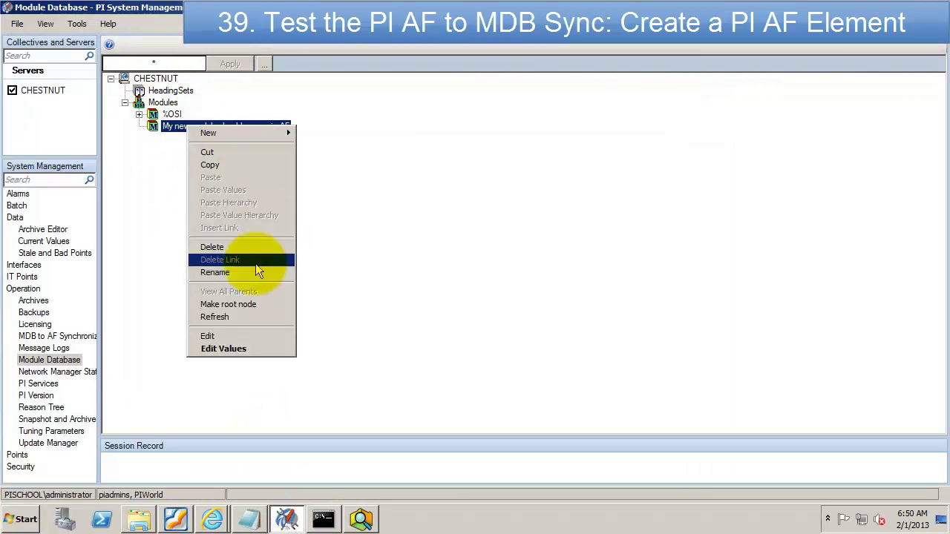
click(215, 317)
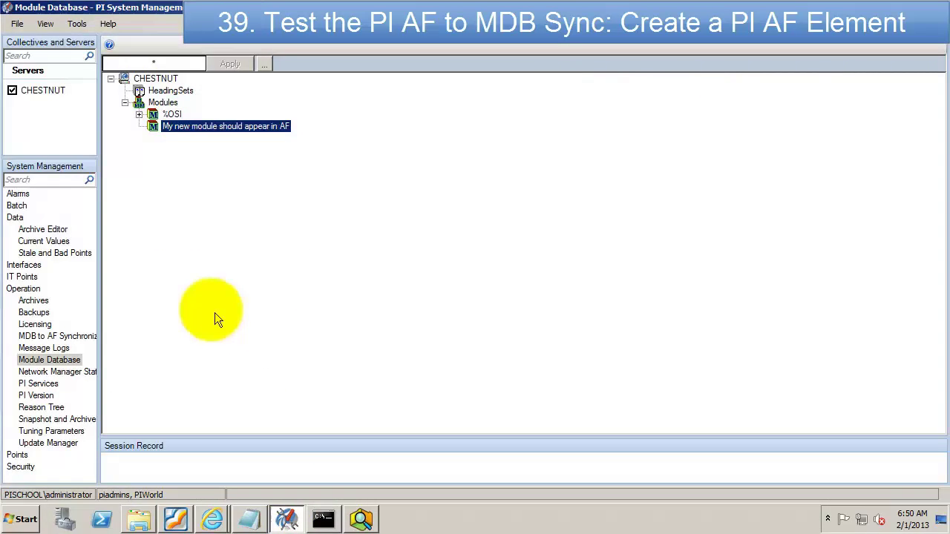
right_click(162, 103)
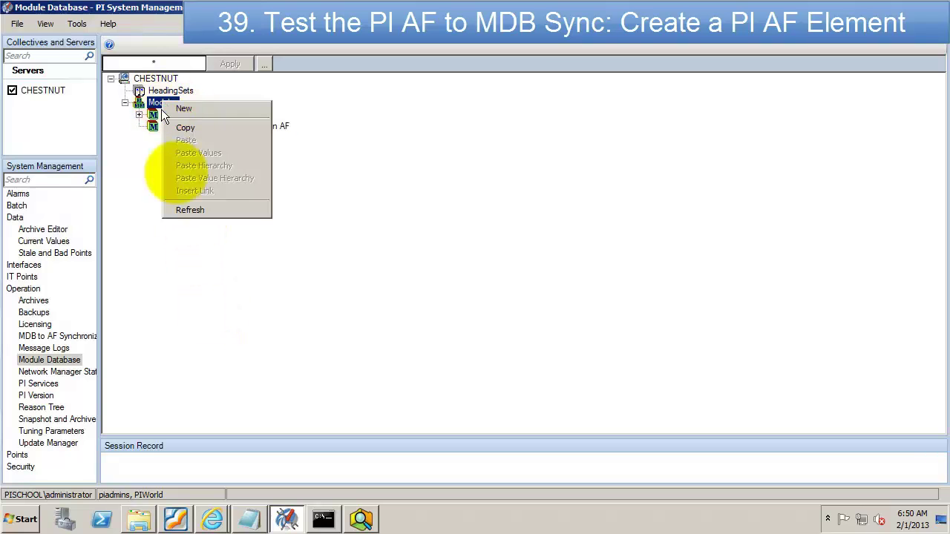
click(187, 209)
click(213, 130)
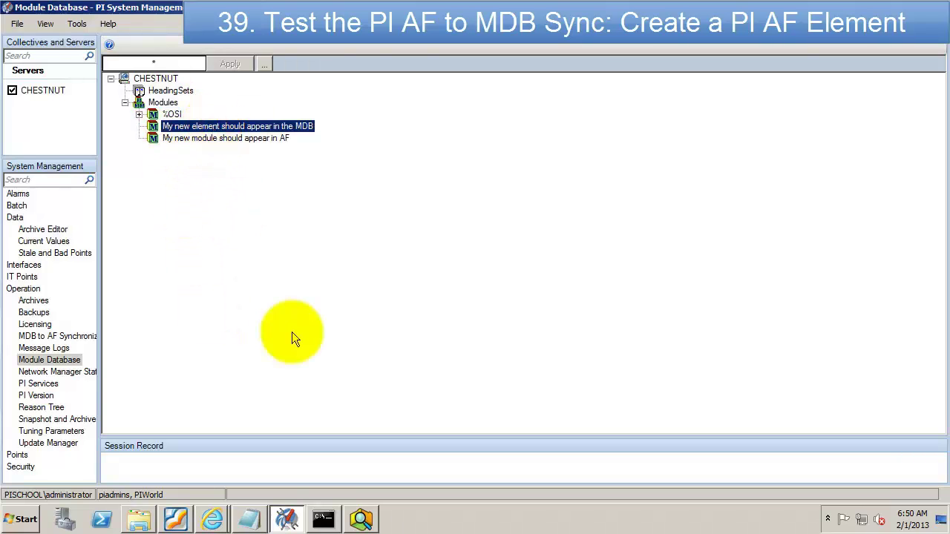
click(253, 517)
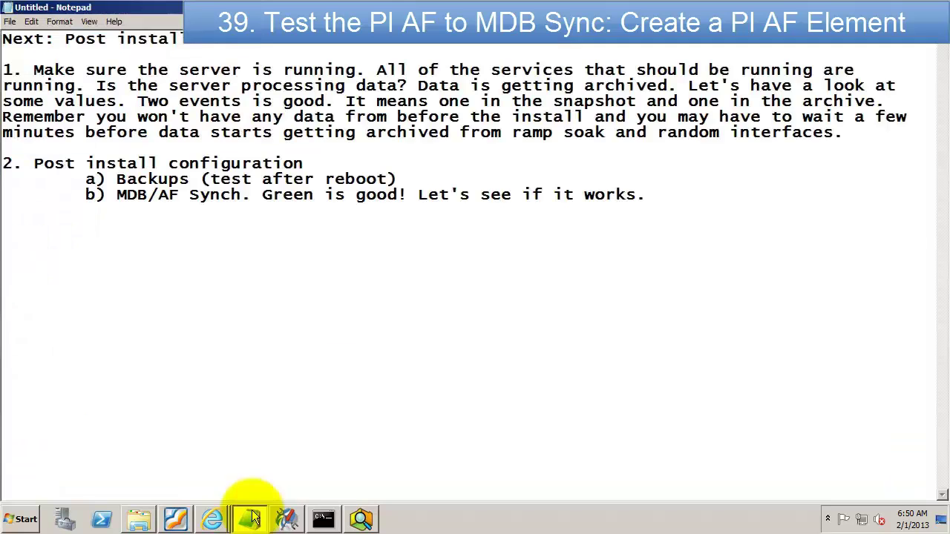
Step: Append 'Good.' and add 'c) Are there any patches to think about? Other software to upgrade?'
text(Good.)
key(Return)
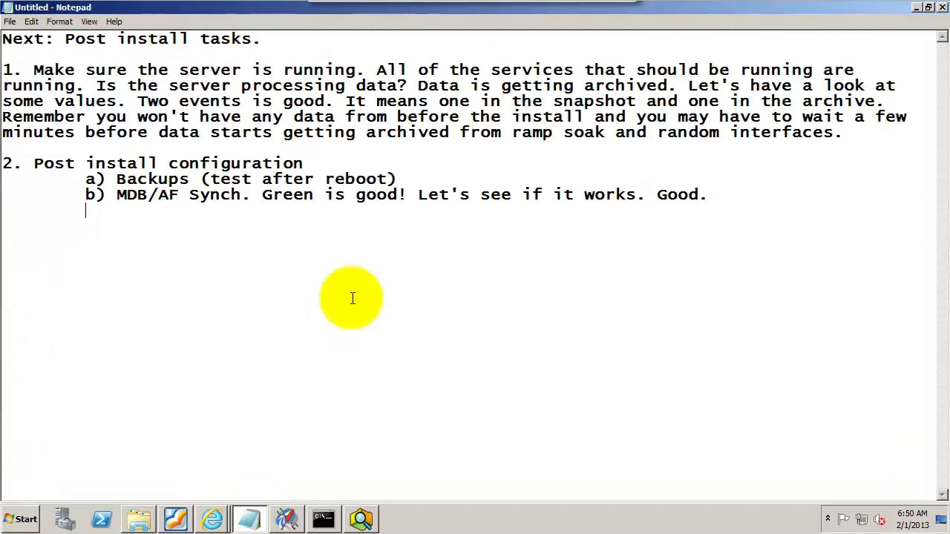
text(c) Are there any patches to think about? Other s)
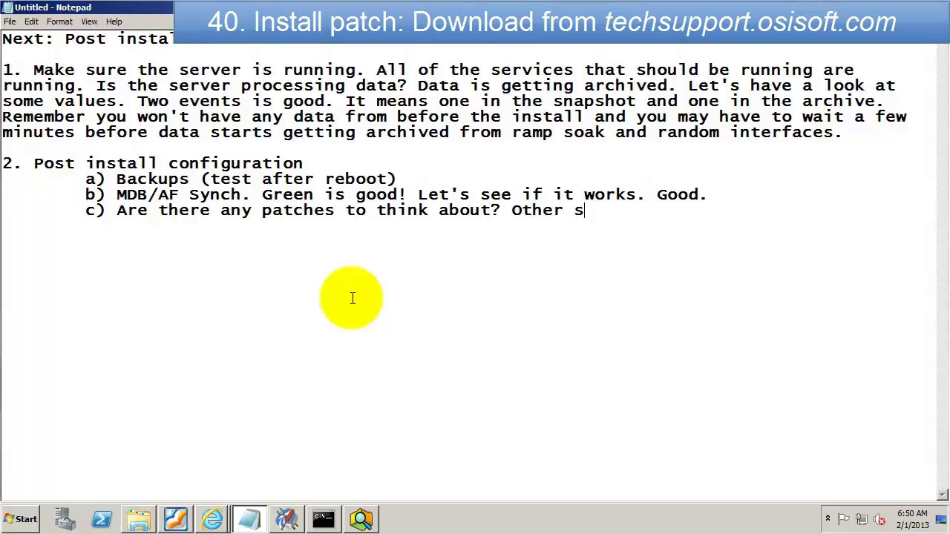
text(oftware to upgrade?)
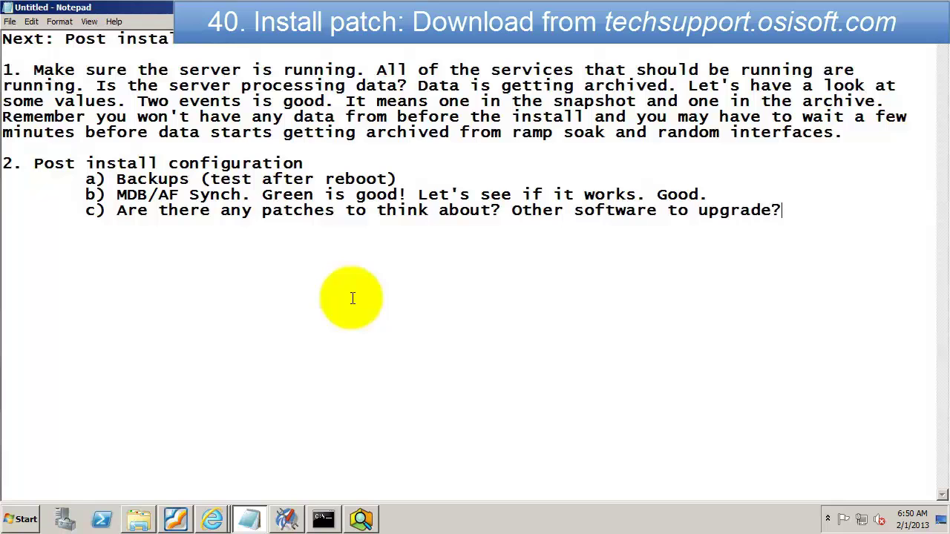
click(212, 518)
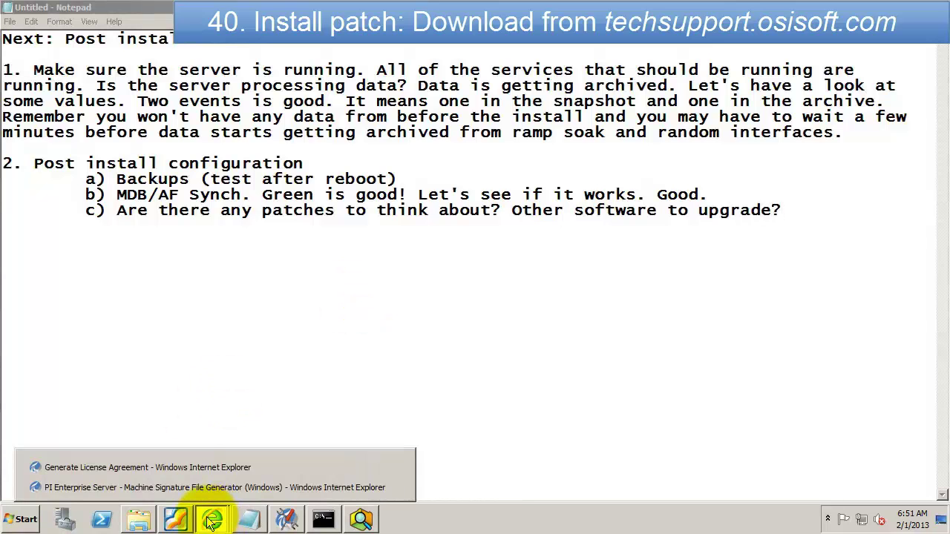
Step: Search the OSIsoft Download Center install kits filtered to PI Server
click(188, 469)
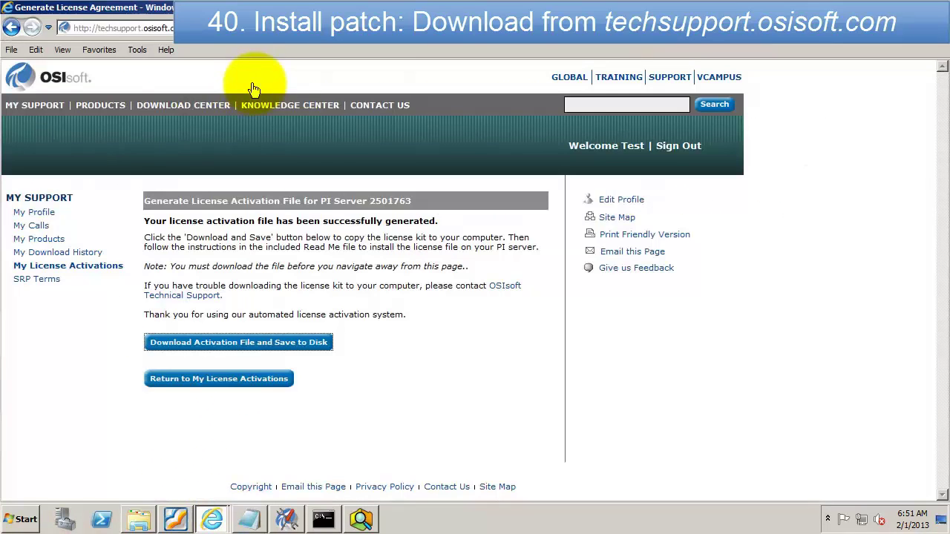
click(173, 108)
mouse_move(174, 125)
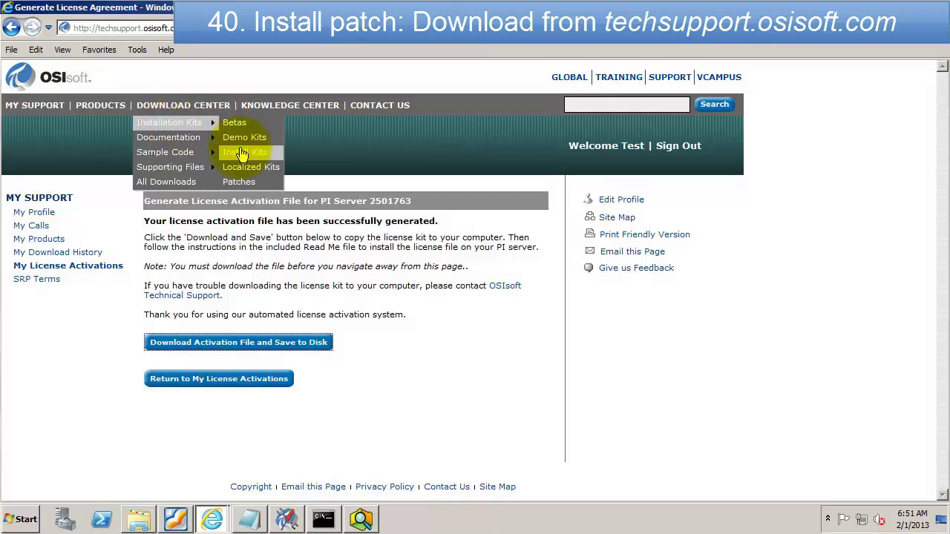
click(242, 154)
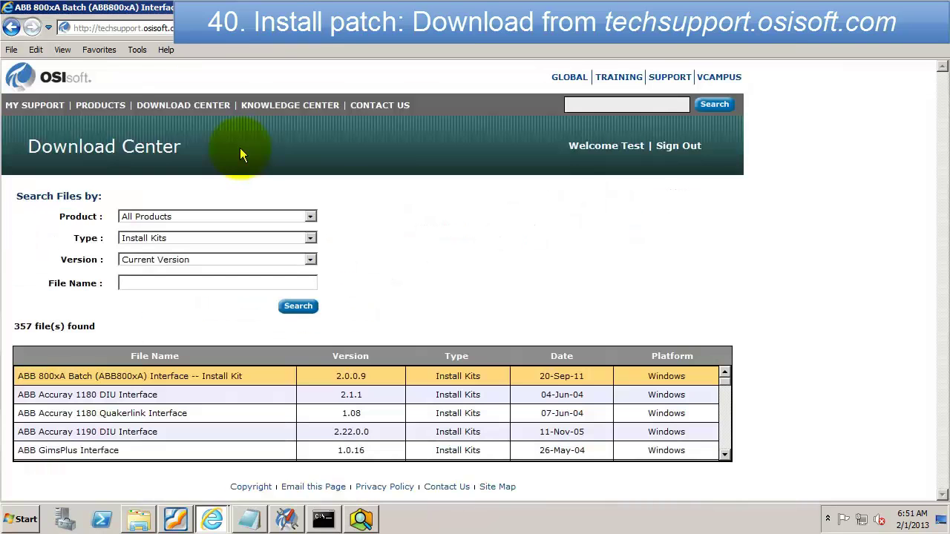
click(310, 216)
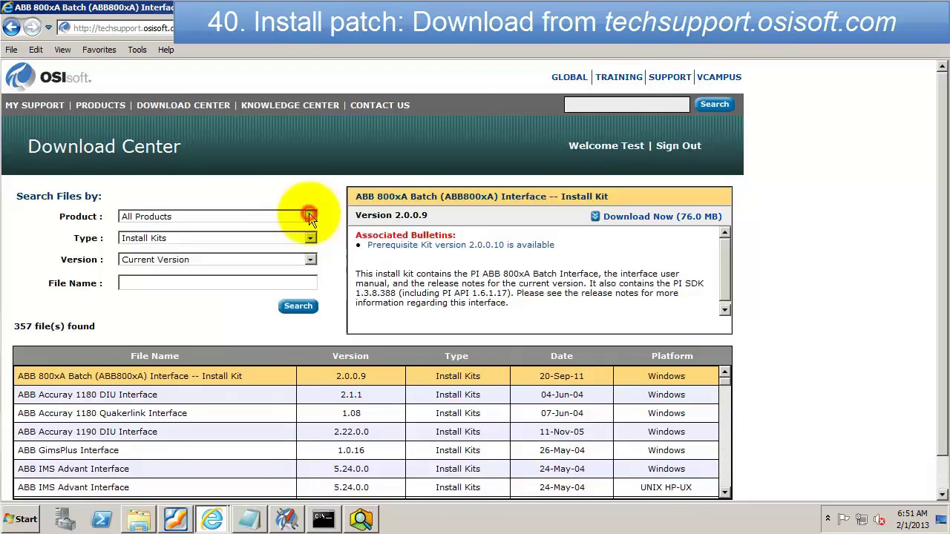
click(310, 420)
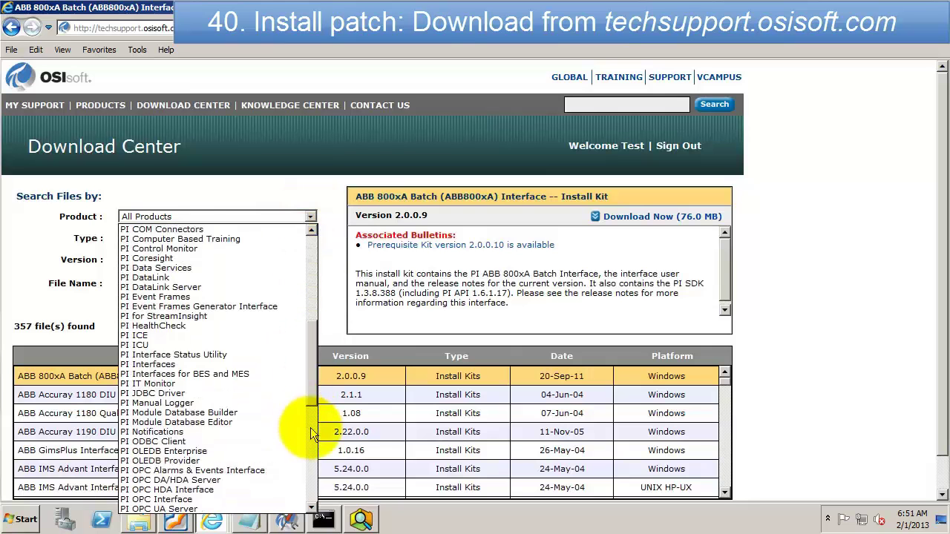
click(312, 434)
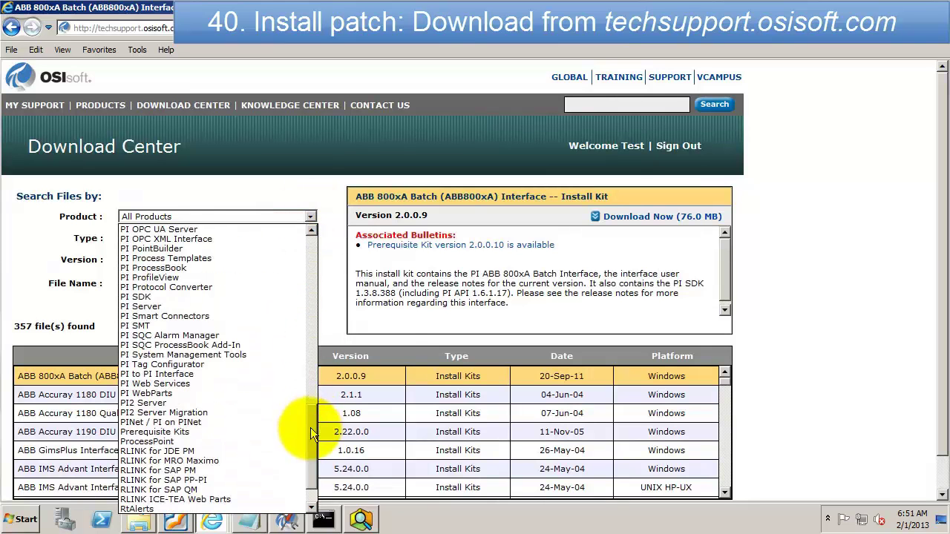
click(157, 307)
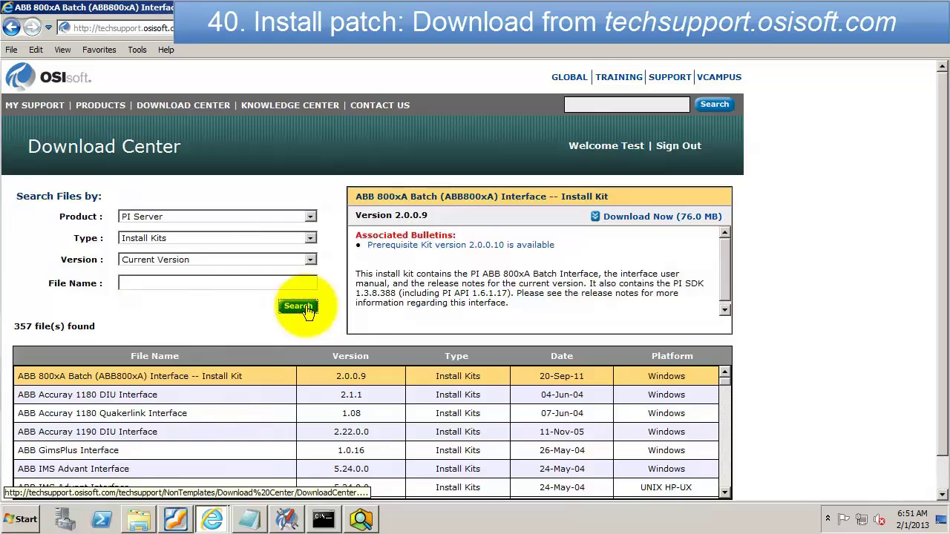
click(299, 307)
Step: Open PI Server 2012 Patch (64-bit), accept the licence, and cancel re-saving the already downloaded zip
click(153, 394)
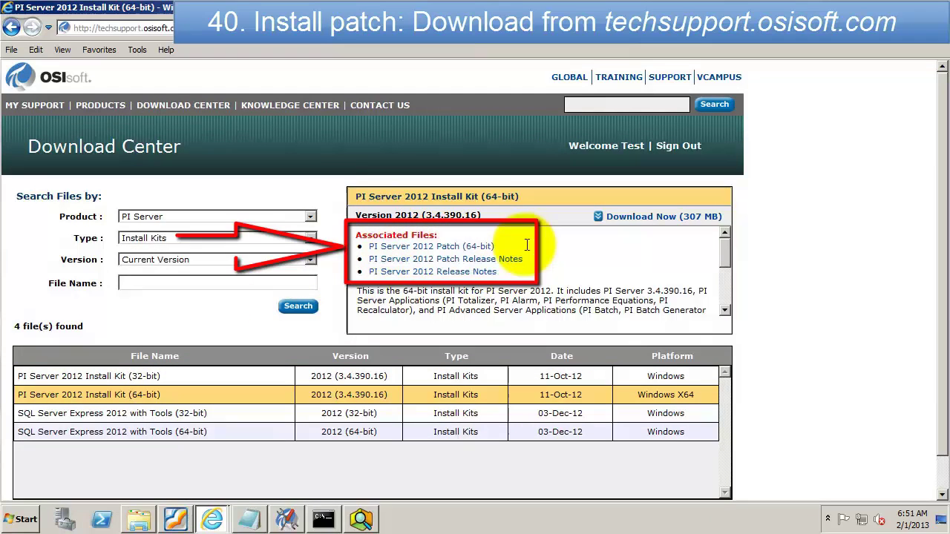
click(462, 248)
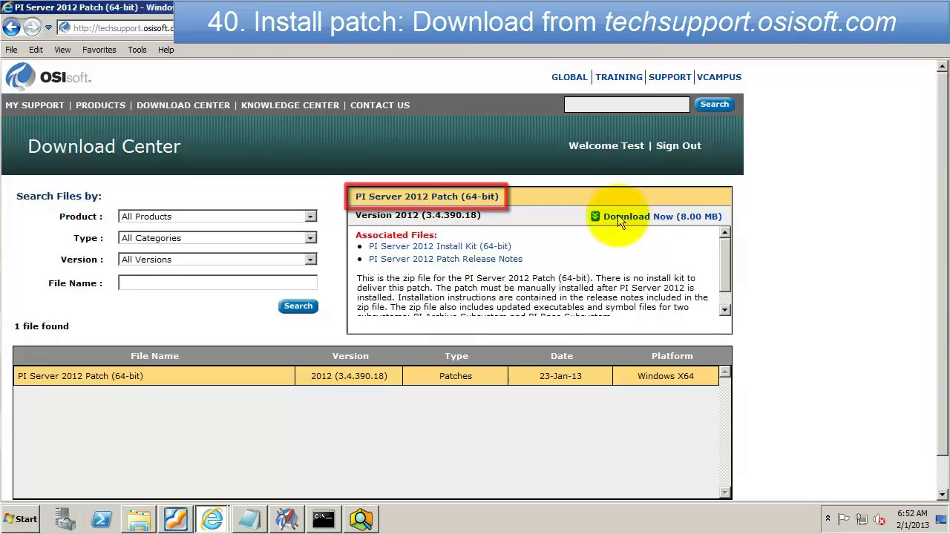
click(618, 216)
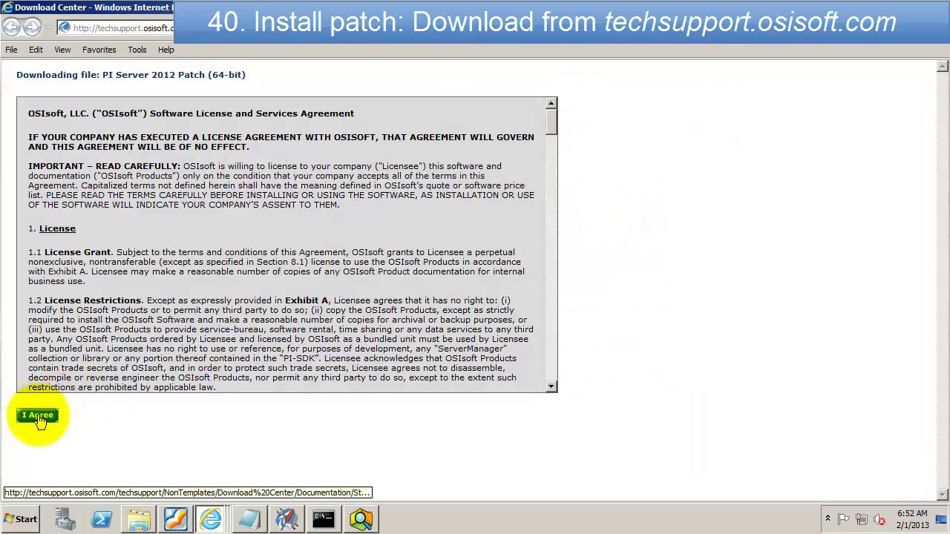
click(41, 420)
click(744, 486)
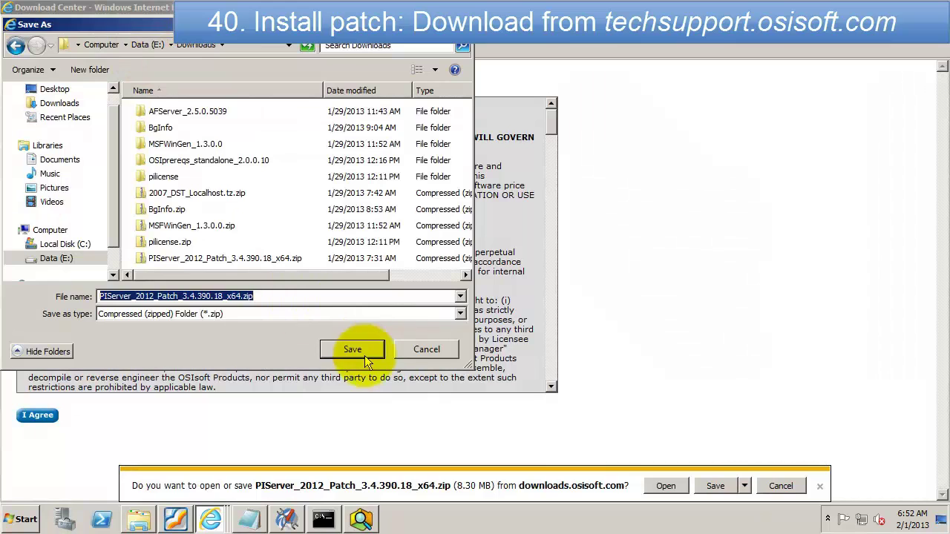
click(205, 259)
click(426, 349)
click(781, 486)
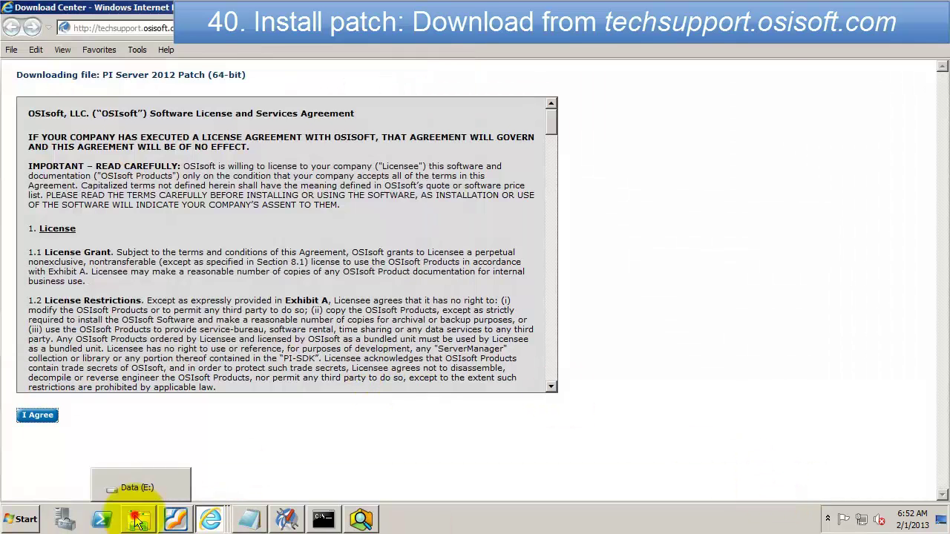
Step: Extract the PI Server 2012 patch zip in Downloads and open its ReleaseNotes text file
click(138, 522)
double_click(359, 150)
scroll(787, 386, down, 6)
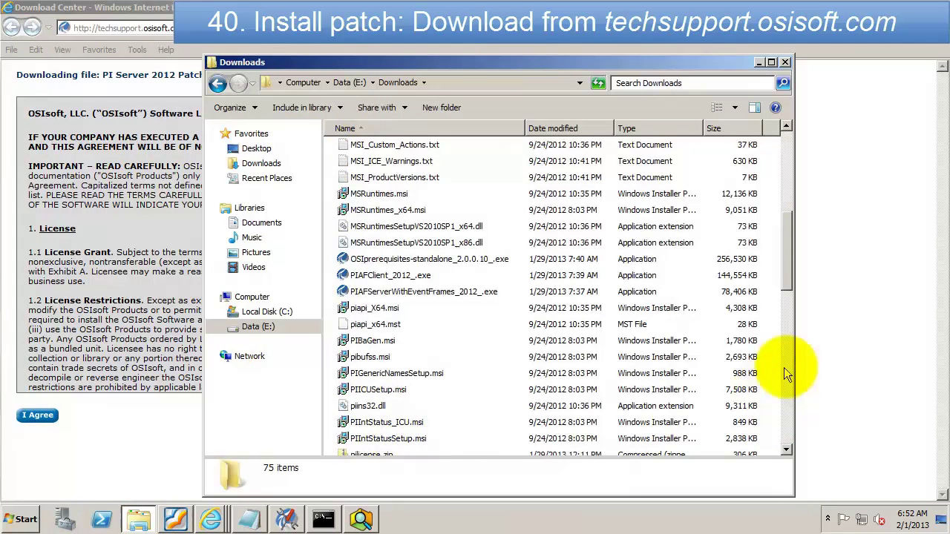
scroll(787, 375, down, 7)
click(381, 244)
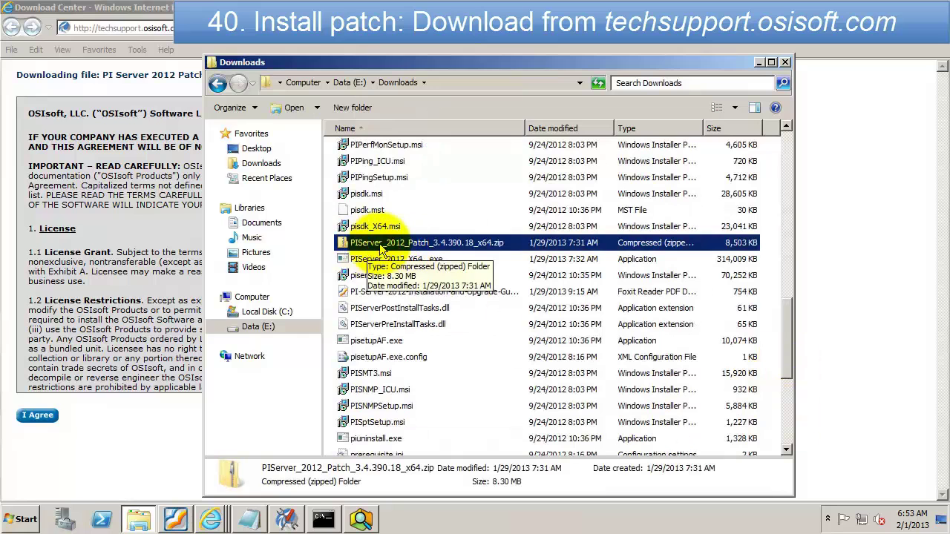
right_click(381, 250)
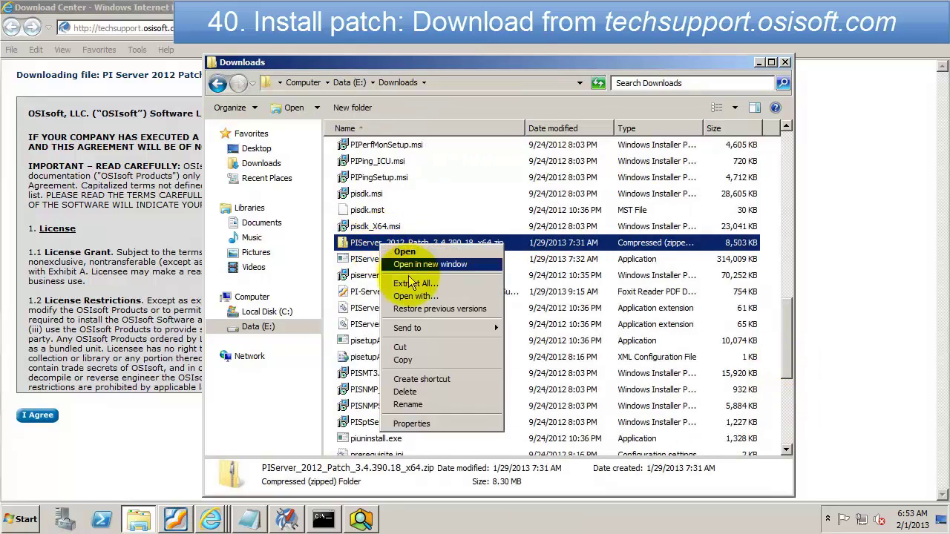
click(438, 284)
click(626, 394)
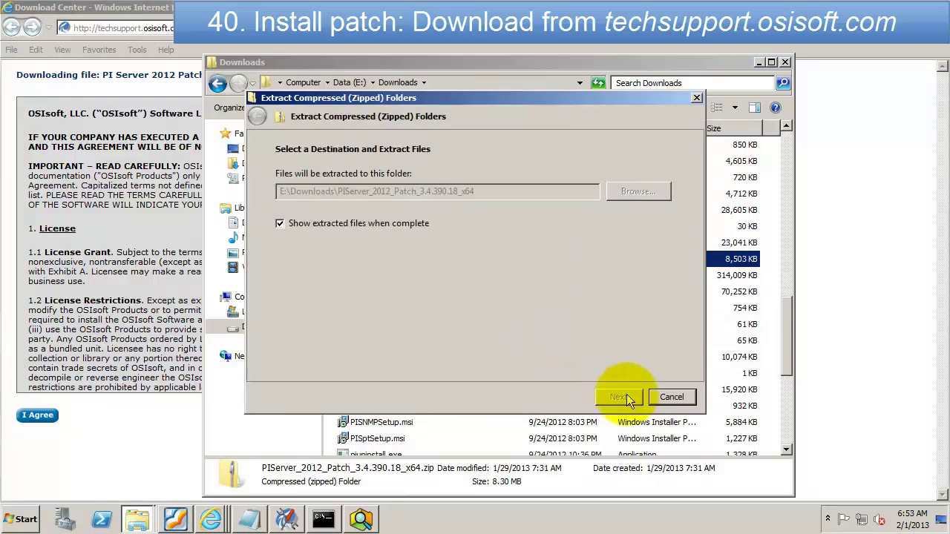
click(398, 197)
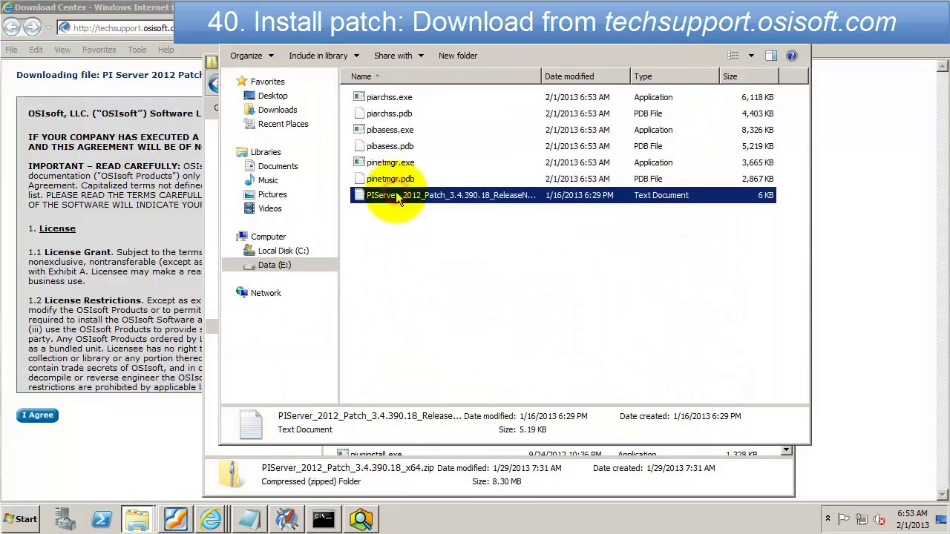
double_click(395, 195)
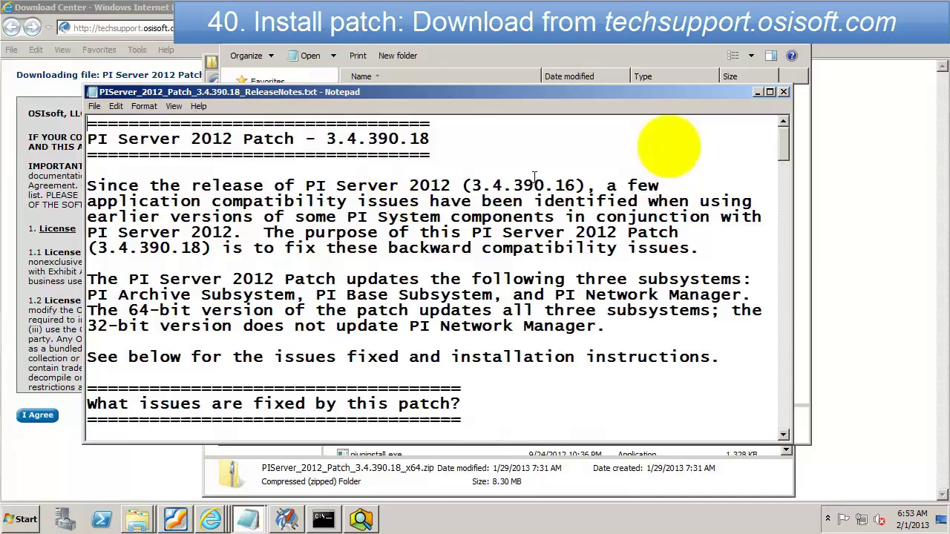
Step: Maximize the release notes and scroll to all six 'Installation Instructions for 64-bit PI Server' steps
click(772, 83)
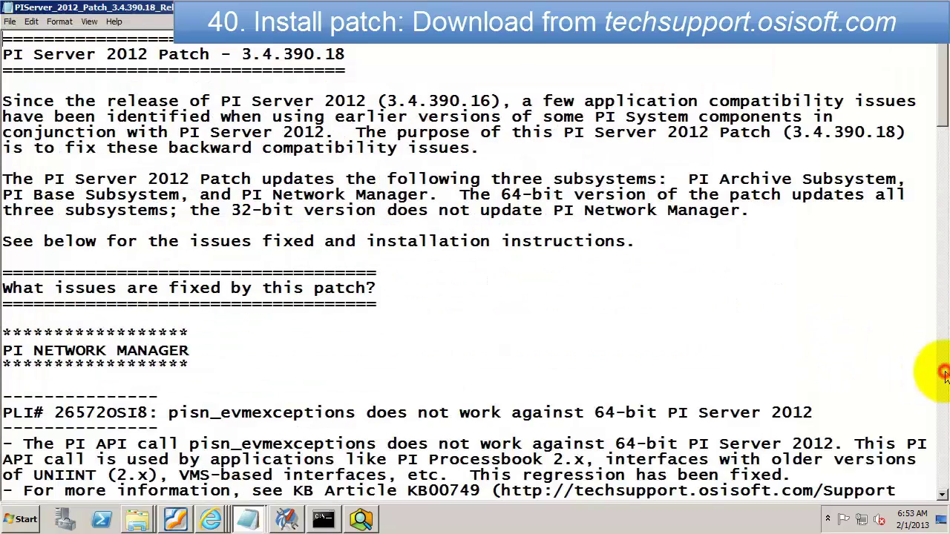
click(943, 375)
click(943, 377)
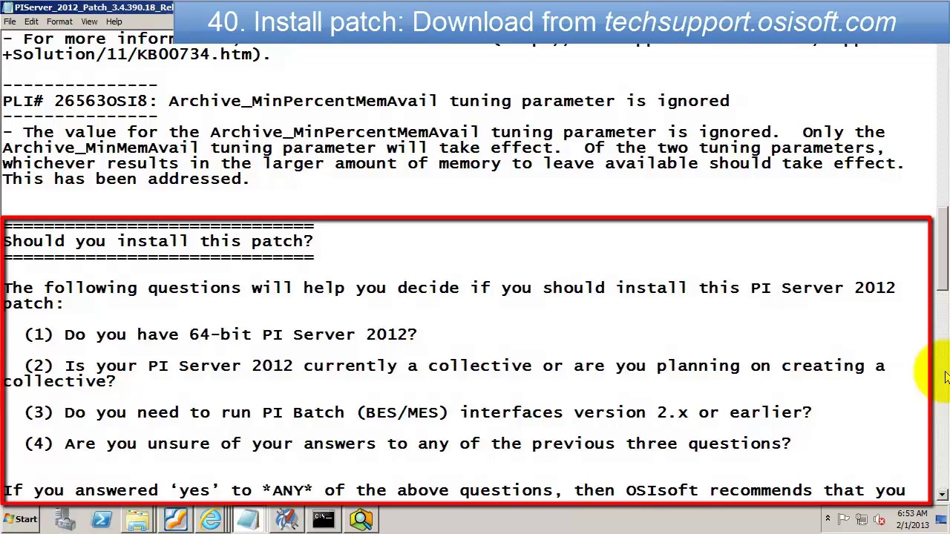
click(947, 377)
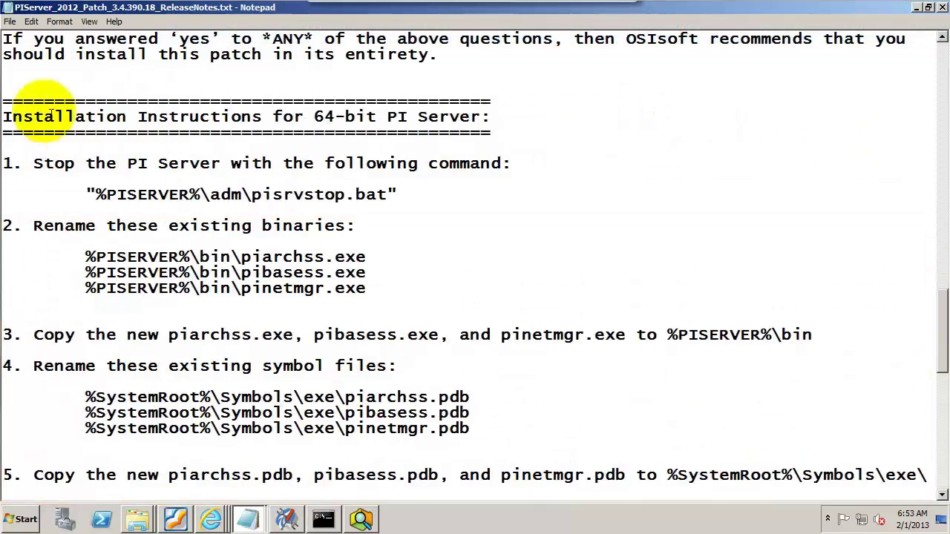
drag(6, 117, 490, 117)
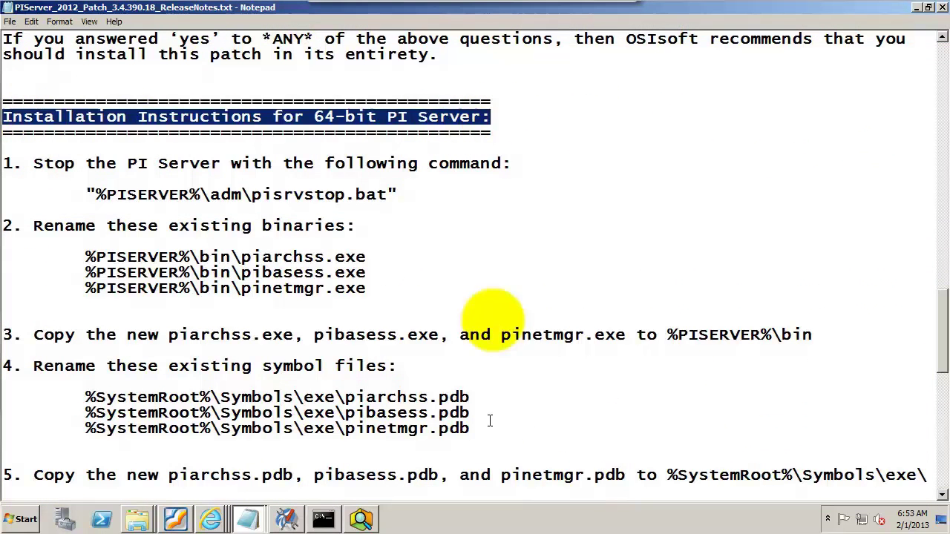
click(483, 302)
click(941, 495)
click(943, 495)
click(943, 495)
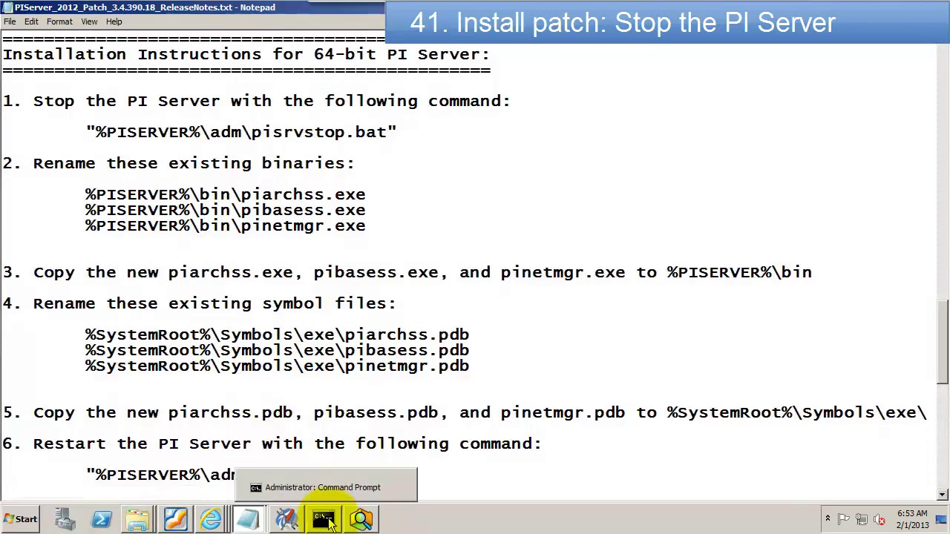
Step: Run pisrvstop in the Command Prompt to stop the PI services, then return to the release notes
click(329, 523)
text(pisrvstop)
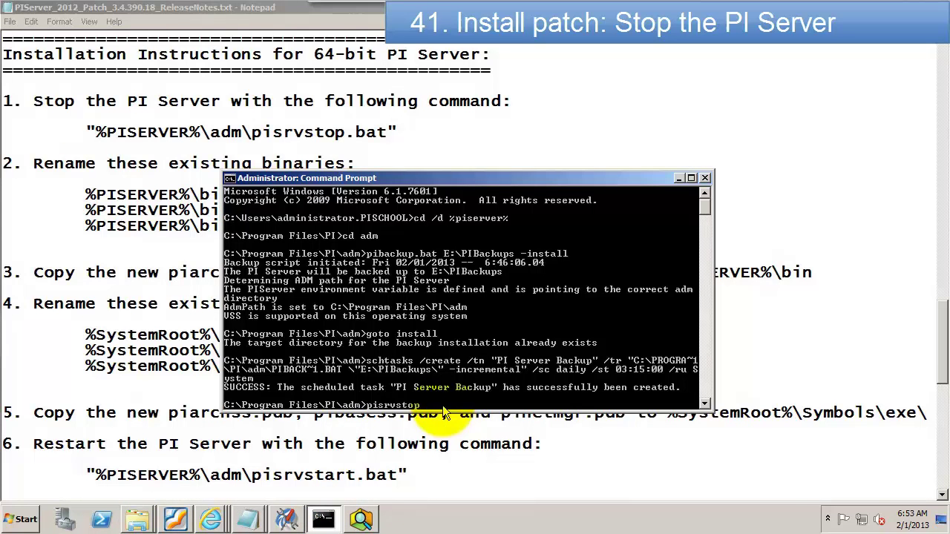
key(Return)
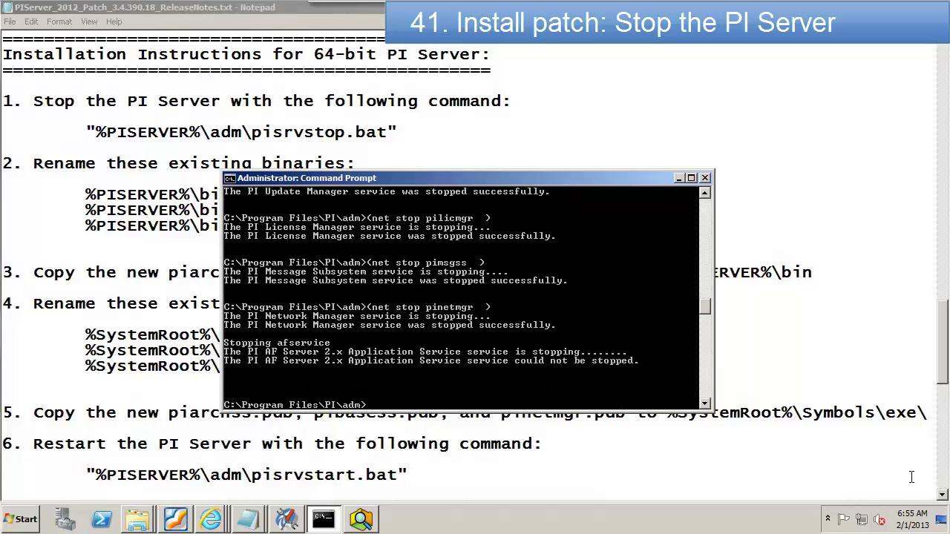
click(547, 464)
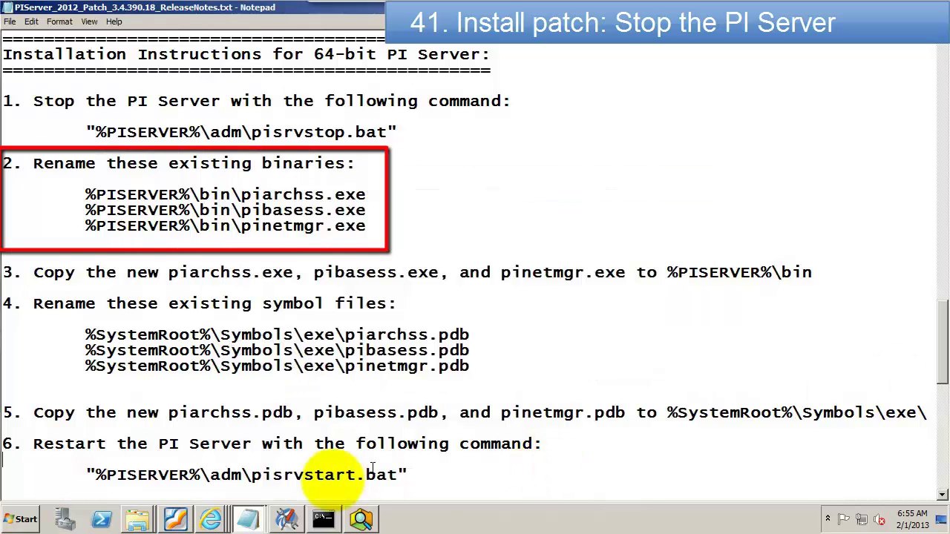
Step: Browse to the C:\Program Files\PI\bin folder in Windows Explorer
mouse_move(134, 514)
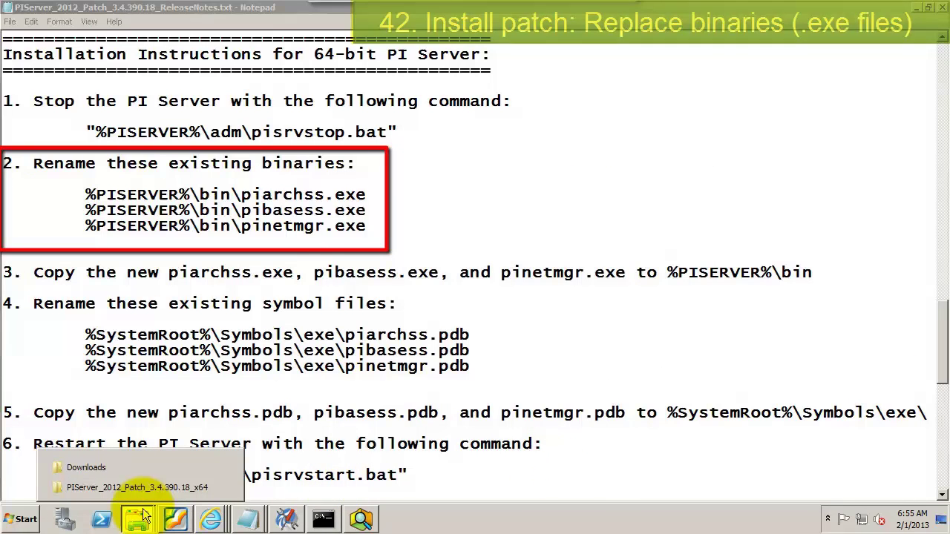
click(83, 468)
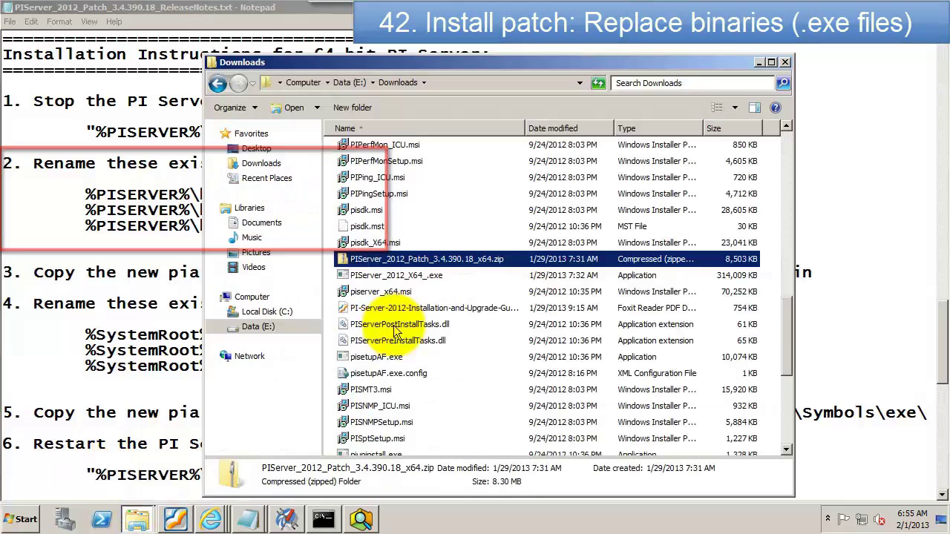
click(221, 312)
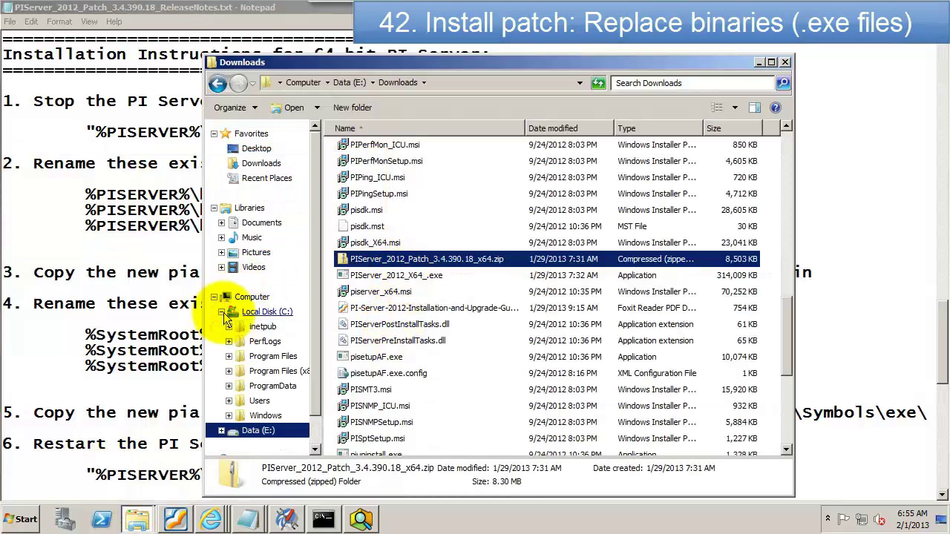
click(229, 356)
click(234, 334)
click(270, 349)
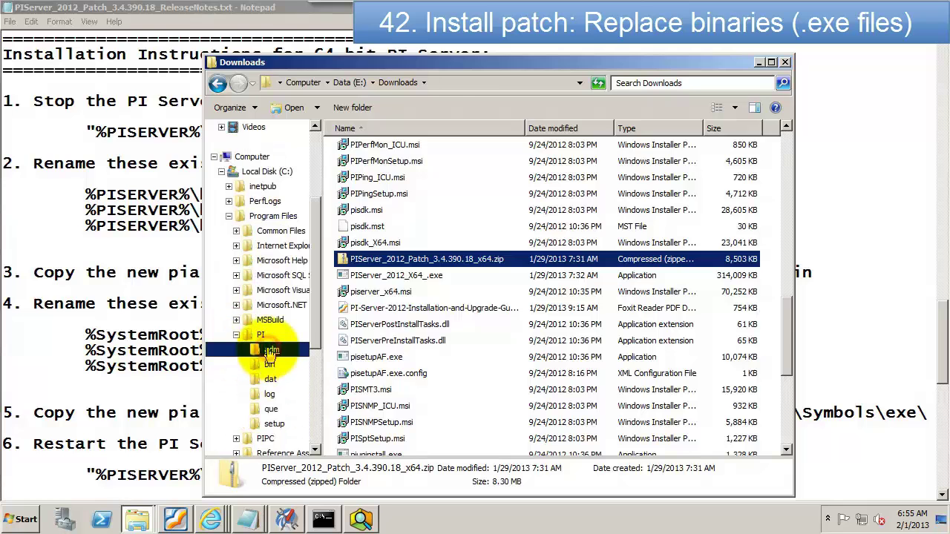
click(269, 365)
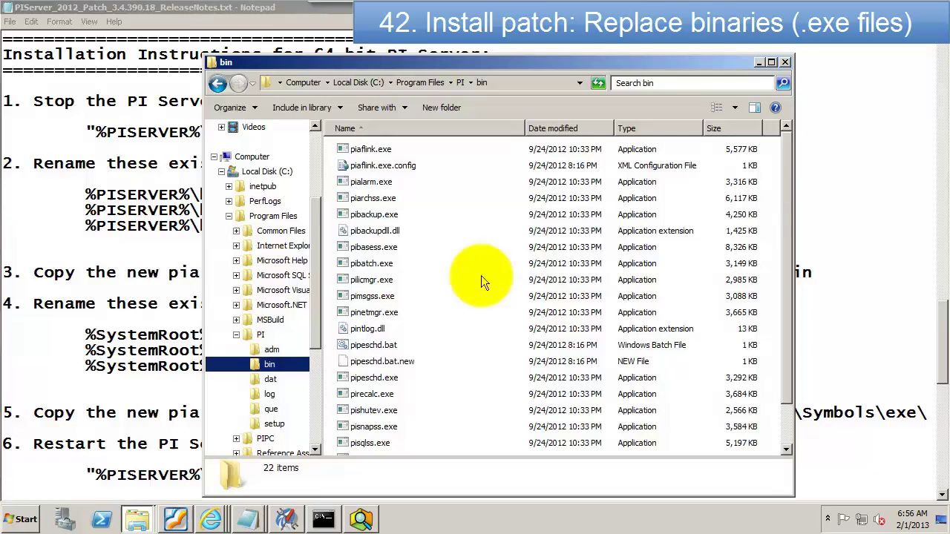
Step: Rename piarchss.exe, pibasess.exe and pinetmgr.exe with a .16 suffix and dock the window right
click(381, 202)
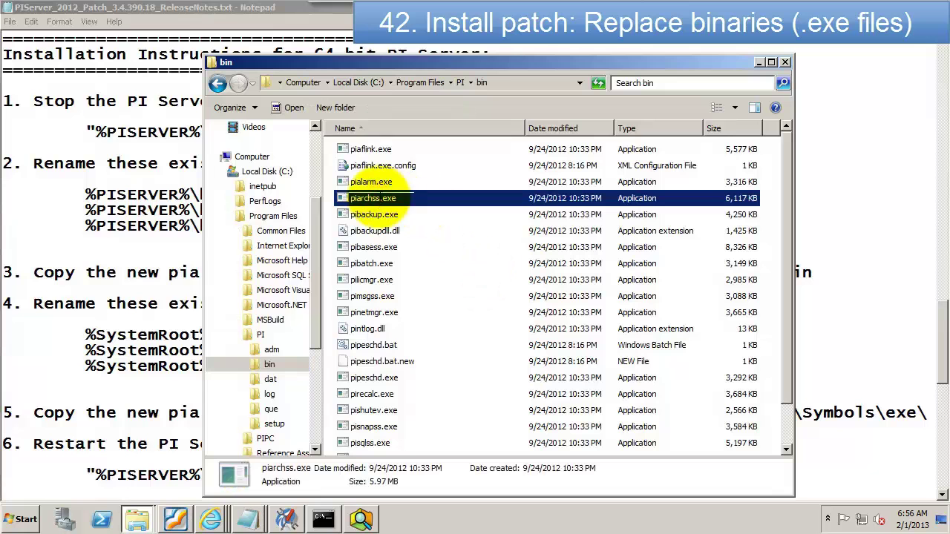
text(old)
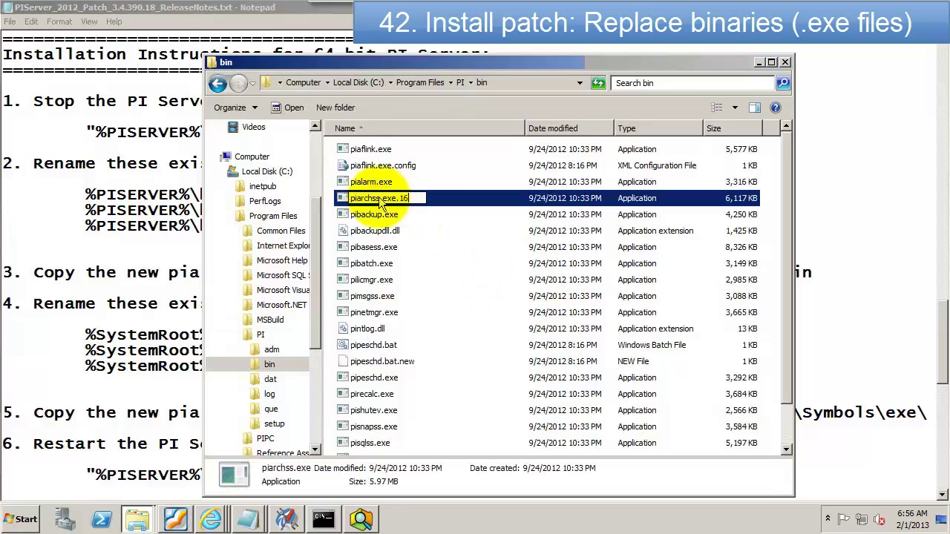
key(Return)
click(537, 270)
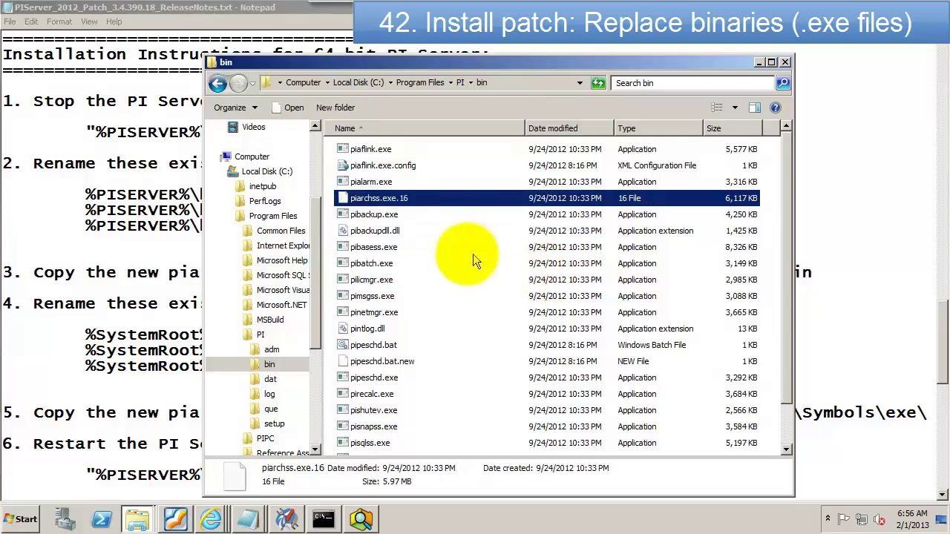
click(380, 251)
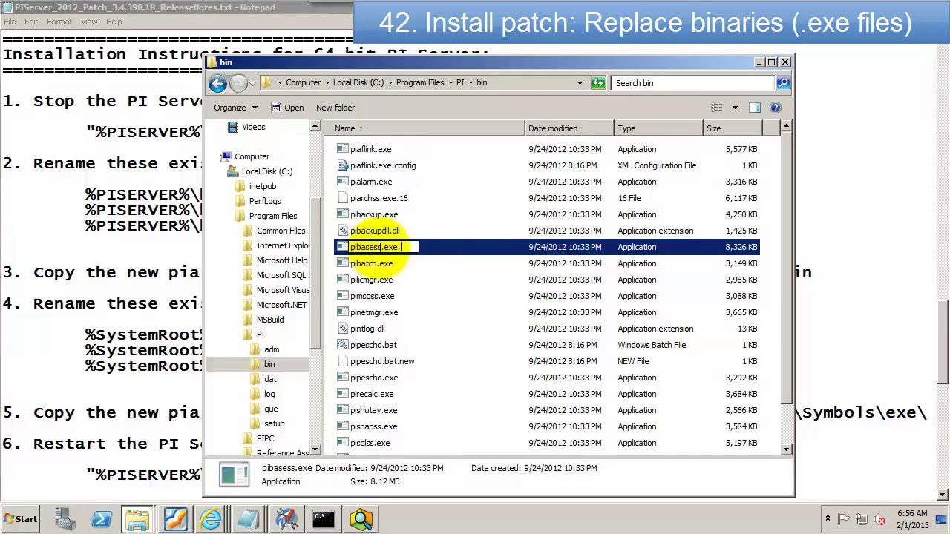
key(Return)
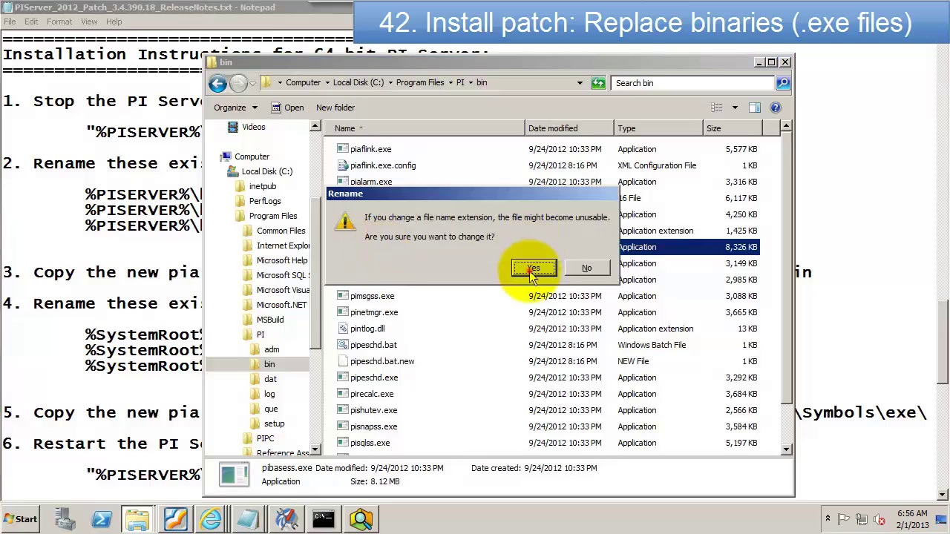
click(538, 271)
click(384, 314)
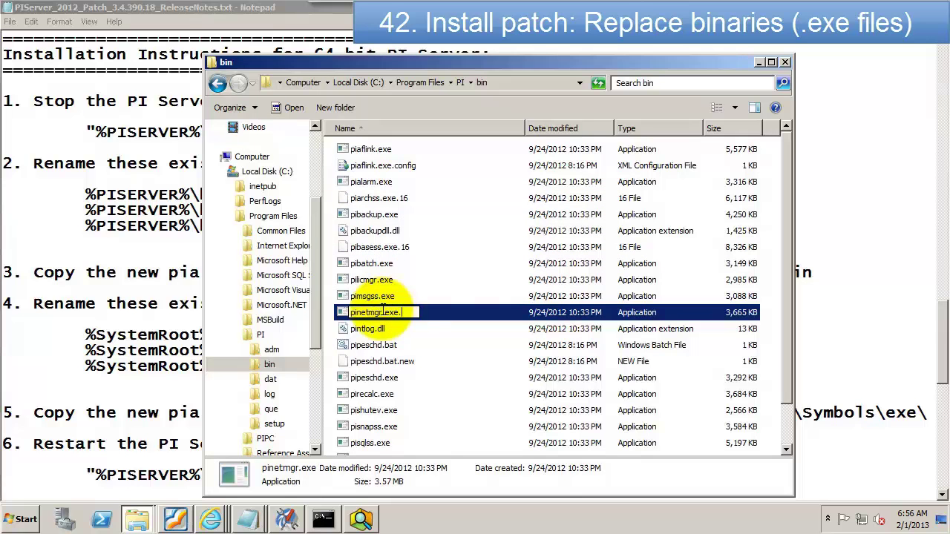
key(Return)
click(533, 268)
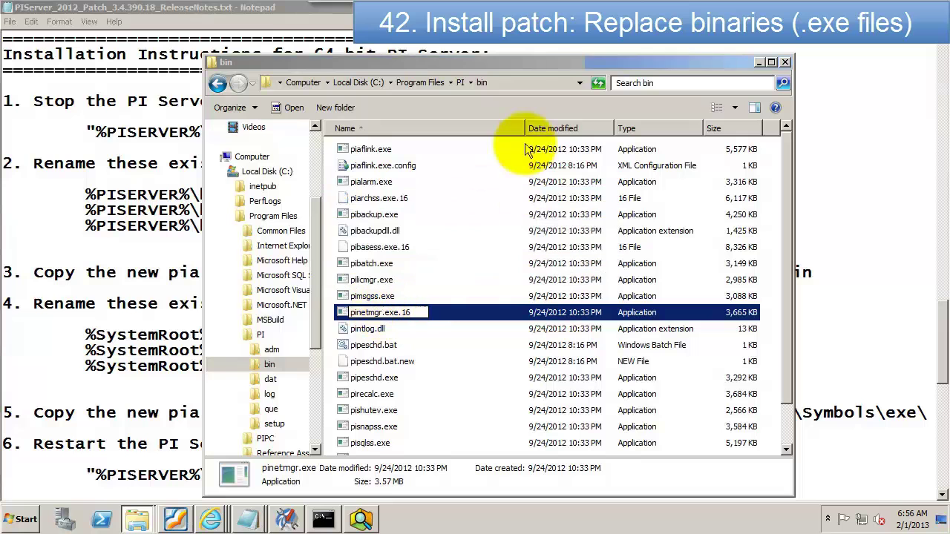
drag(519, 66, 911, 59)
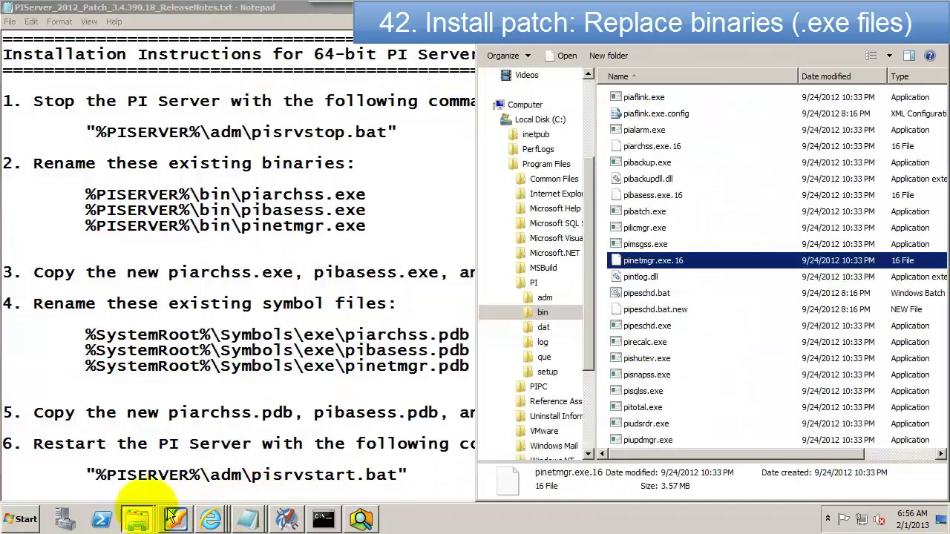
Step: Copy the patch's new piarchss.exe, pibasess.exe and pinetmgr.exe into the PI bin folder
mouse_move(136, 525)
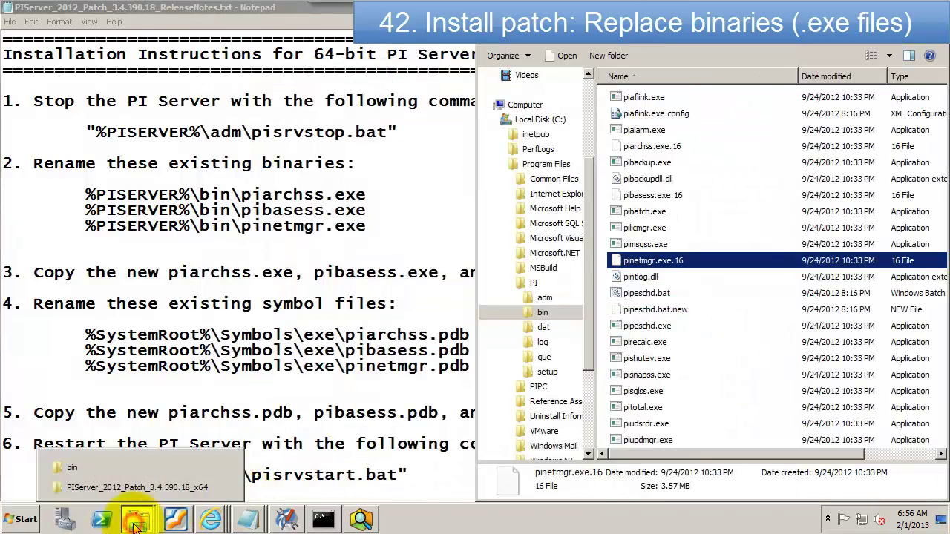
click(104, 488)
drag(724, 13, 4, 138)
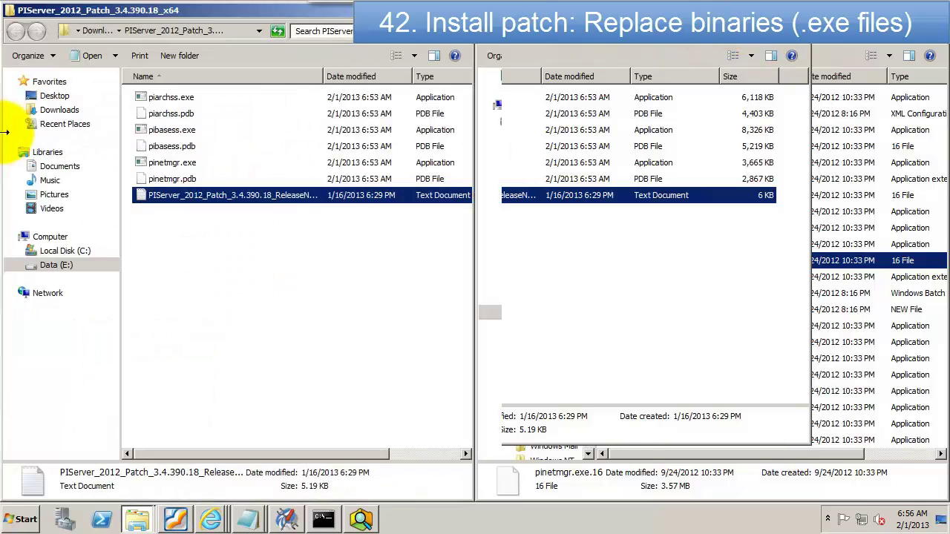
click(156, 98)
ctrl+click(154, 131)
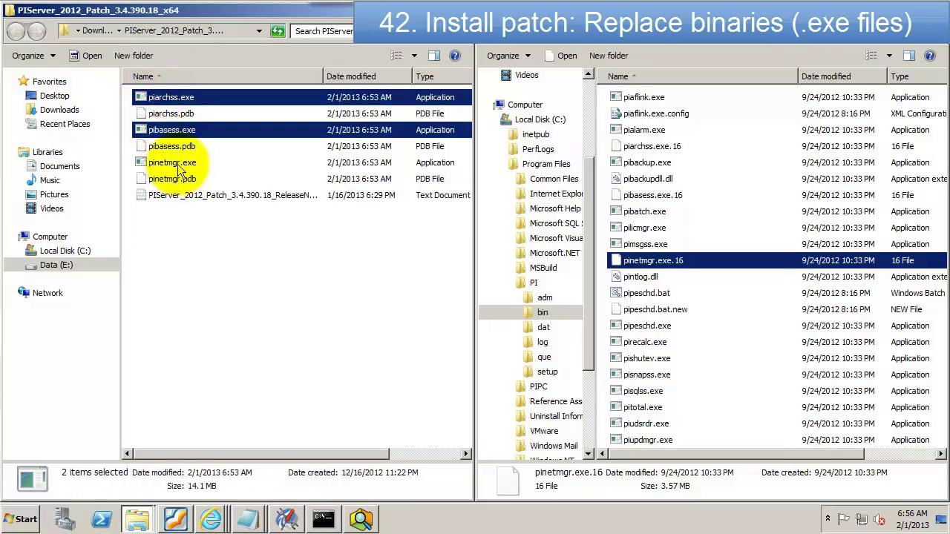
ctrl+click(177, 163)
drag(172, 99, 708, 187)
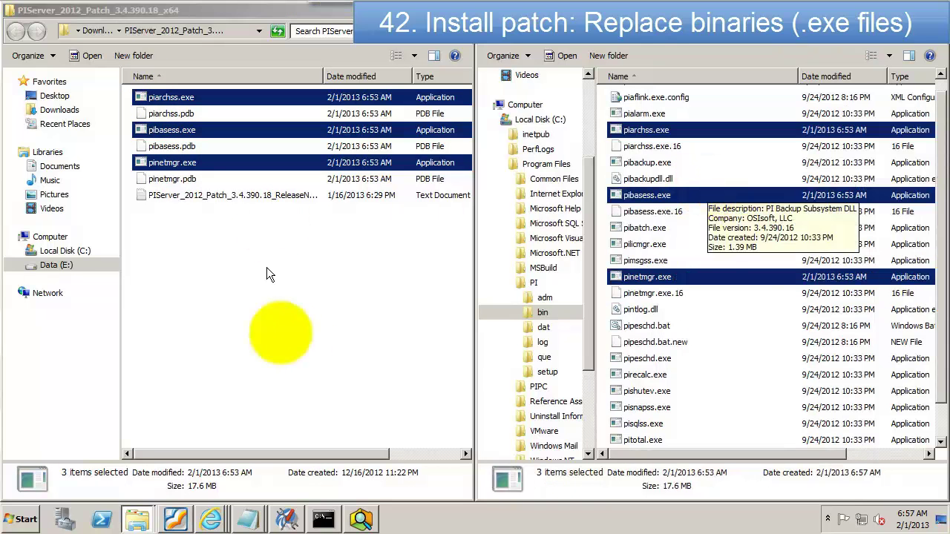
Step: Expand Windows\symbols in the folder tree and bring the patch release notes back up
click(504, 164)
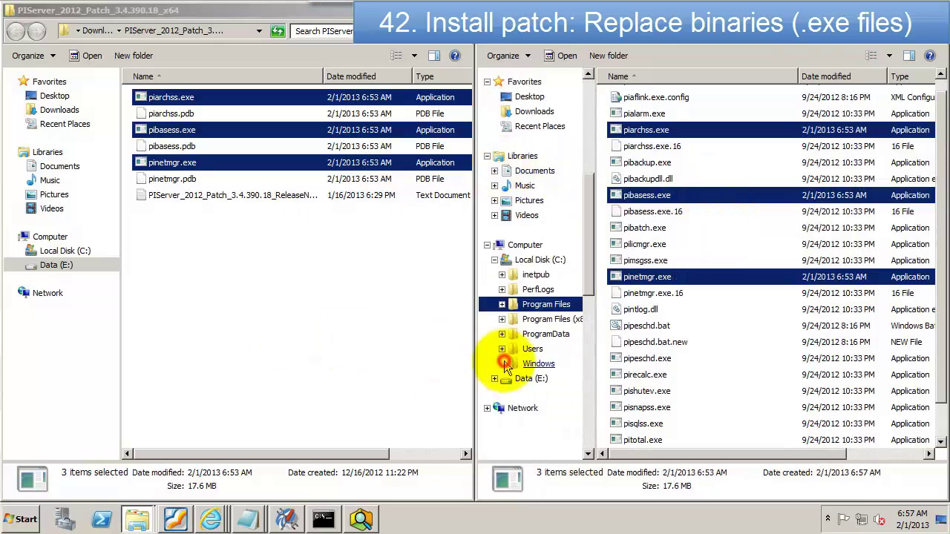
click(504, 361)
scroll(565, 371, down, 8)
click(509, 327)
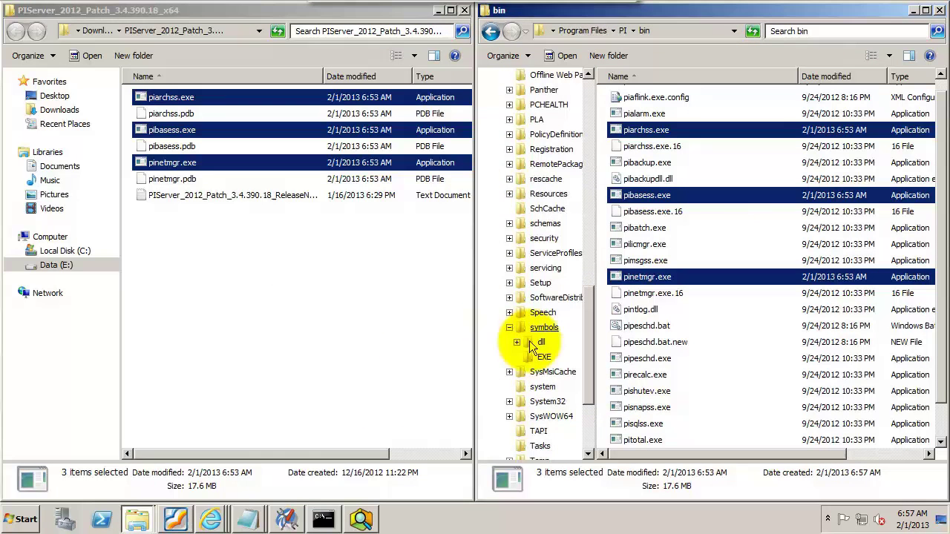
mouse_move(248, 518)
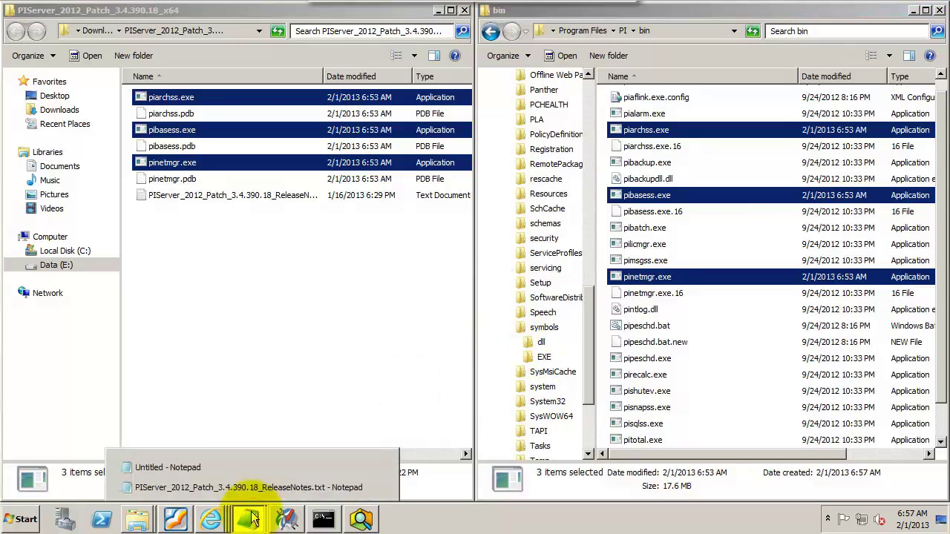
click(180, 482)
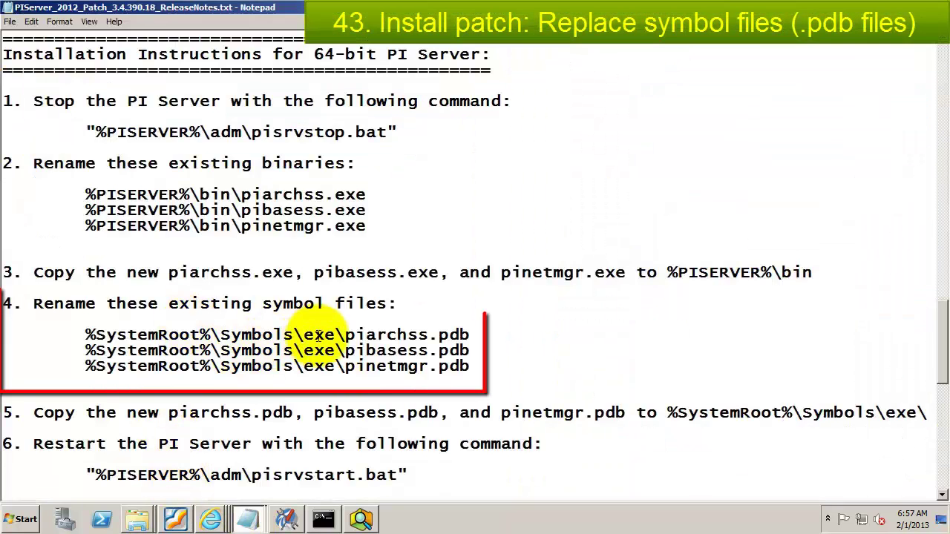
Step: Open the Windows symbols EXE folder and rename piarchss.pdb to piarchss.pdb.16
mouse_move(137, 516)
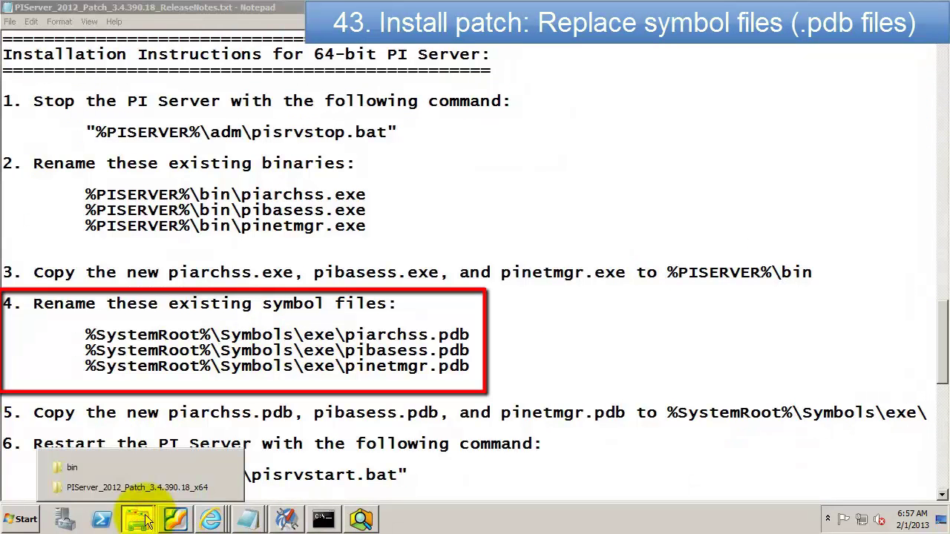
click(127, 469)
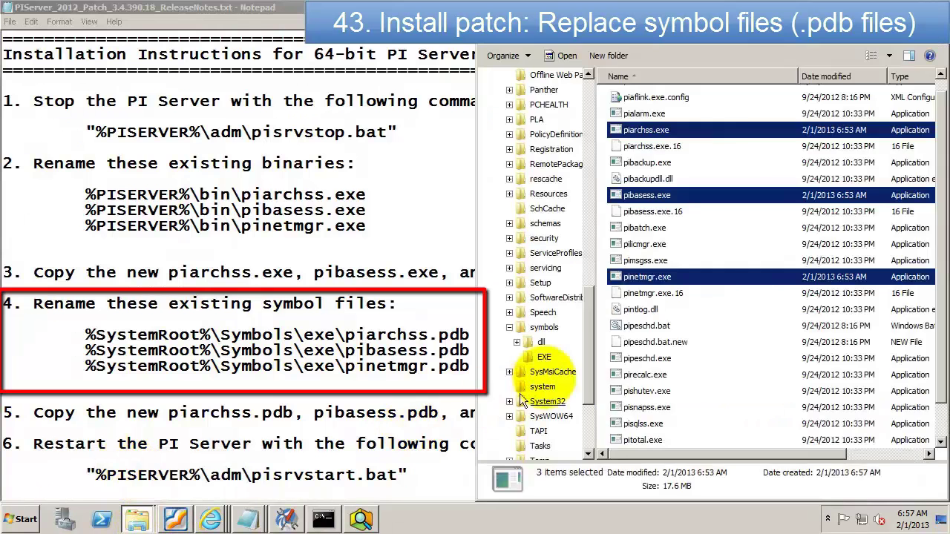
click(549, 360)
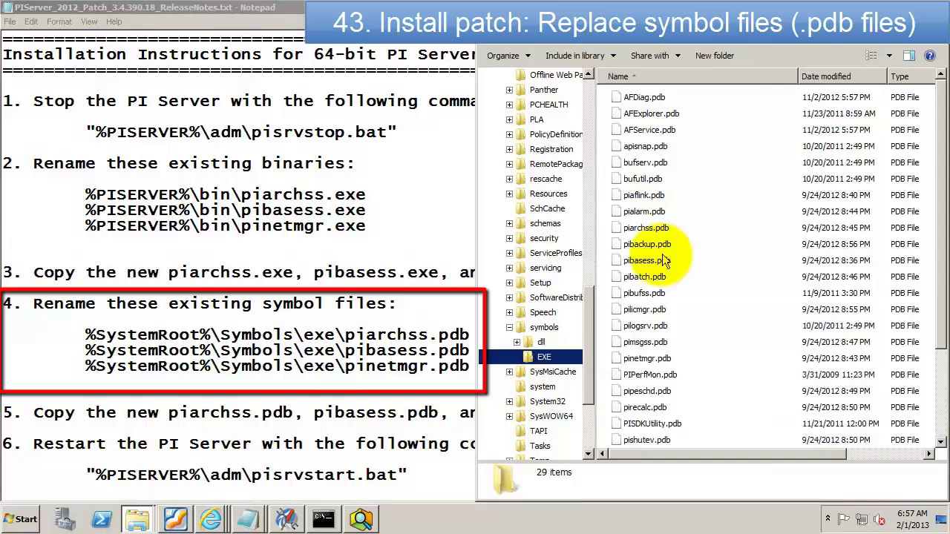
click(646, 230)
key(F2)
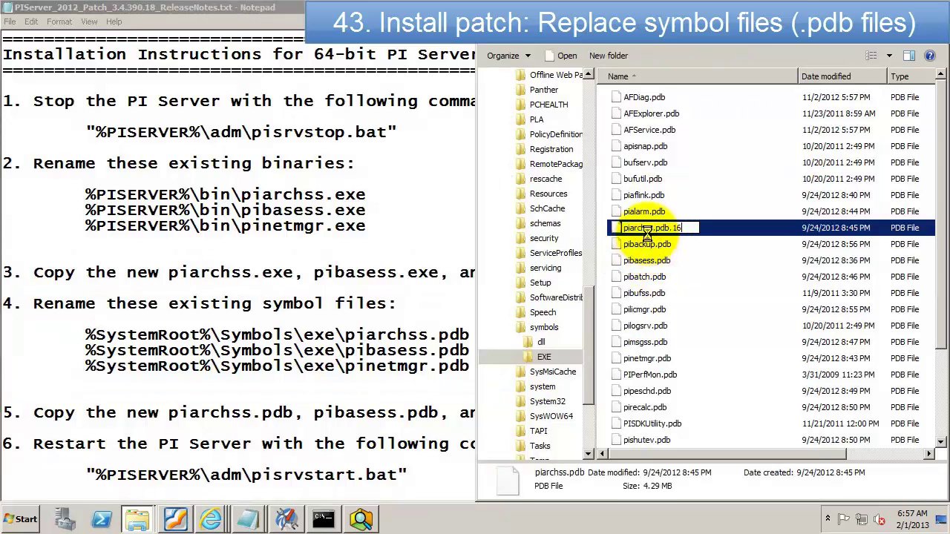
key(Return)
click(521, 273)
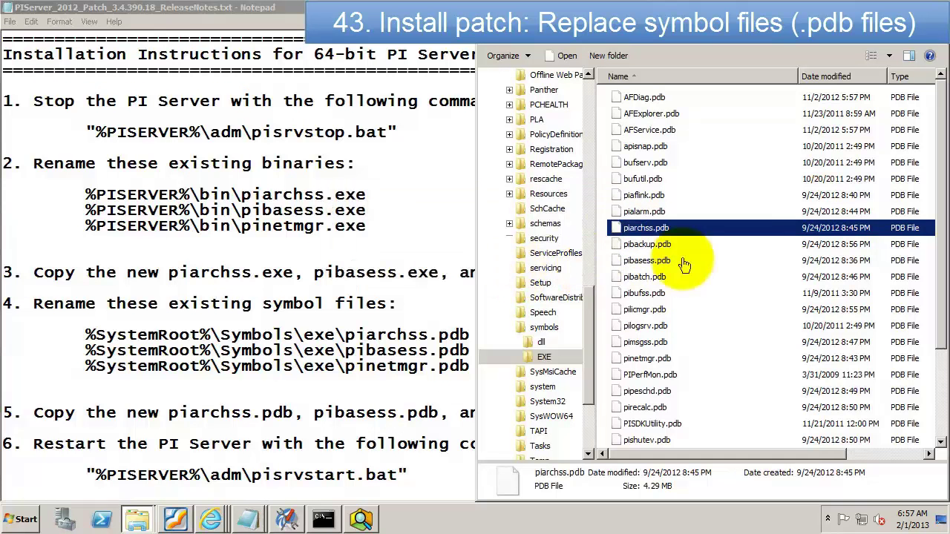
Step: Rename pibasess.pdb and pinetmgr.pdb to pibasess.pdb.16 and pinetmgr.pdb.16
click(646, 260)
key(F2)
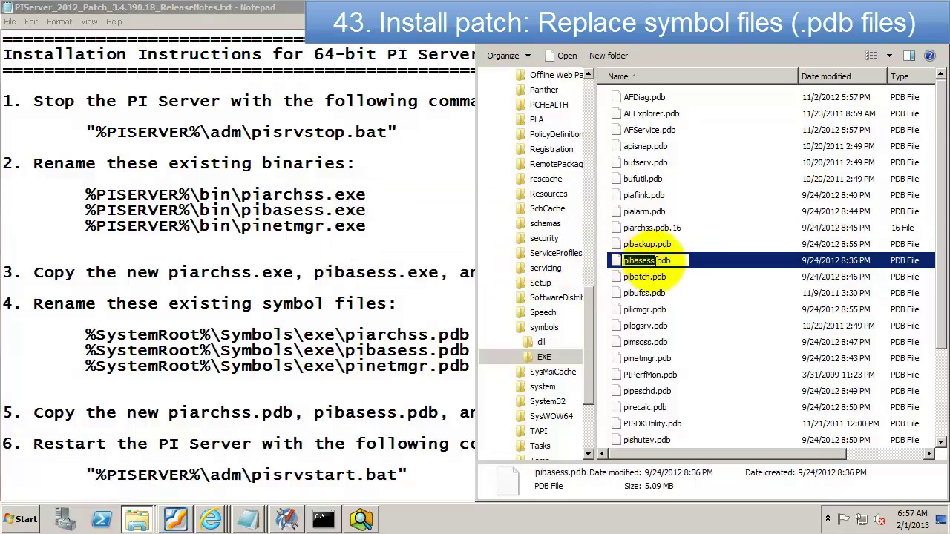
click(654, 260)
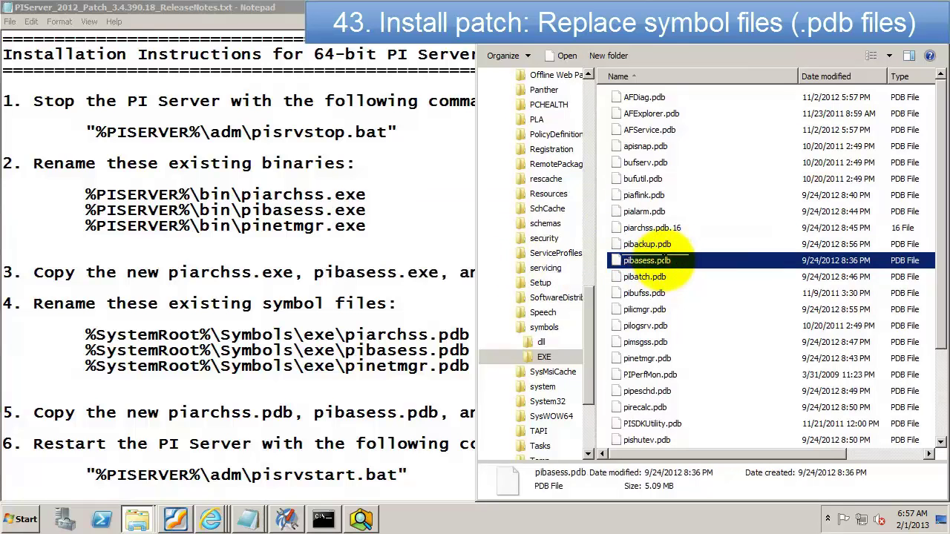
text(.16)
key(Return)
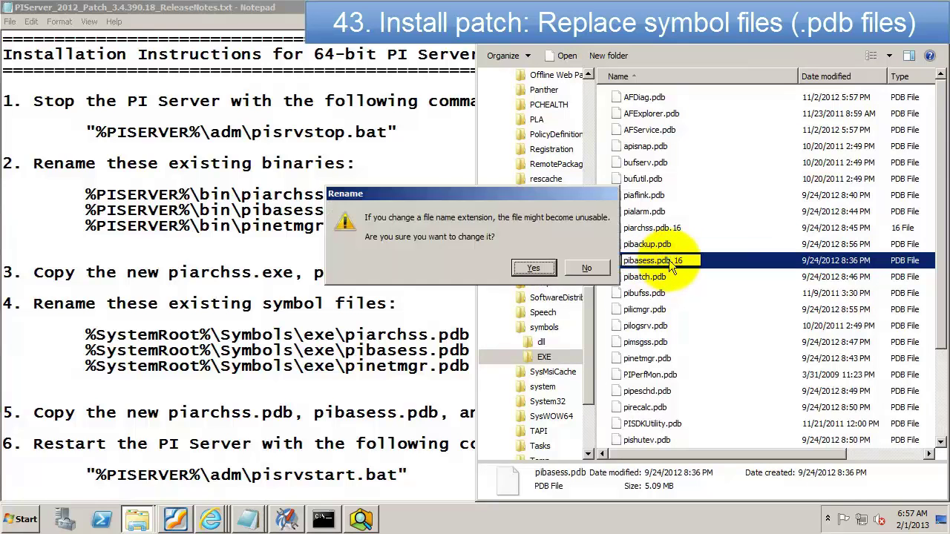
click(561, 275)
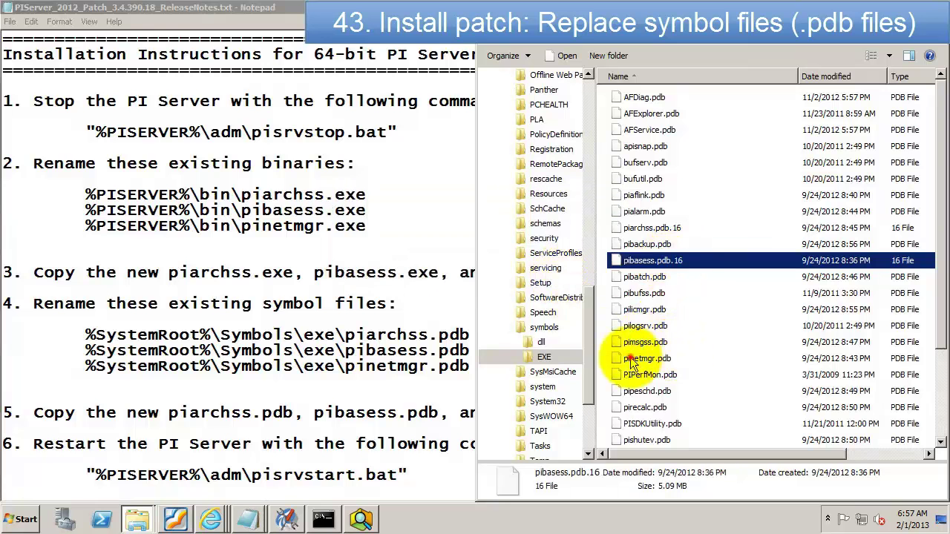
click(632, 359)
click(635, 359)
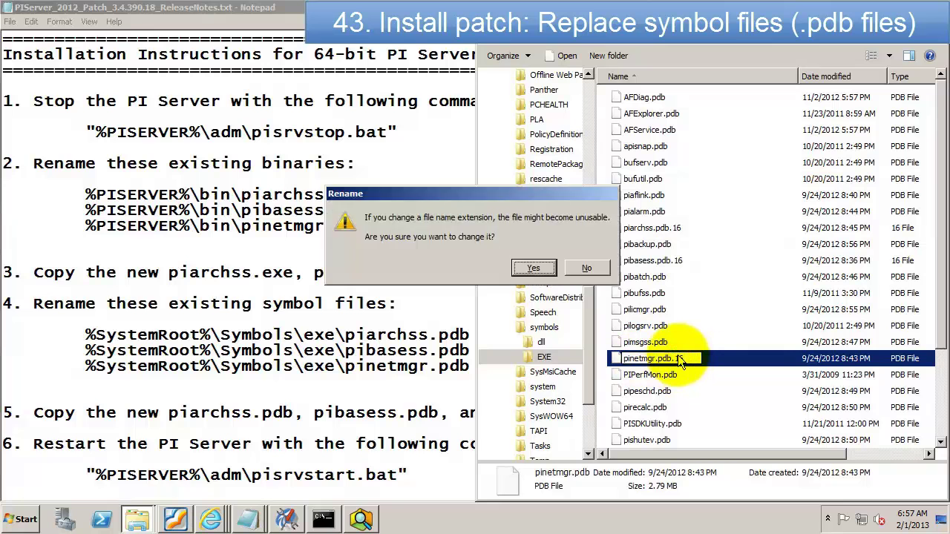
key(Return)
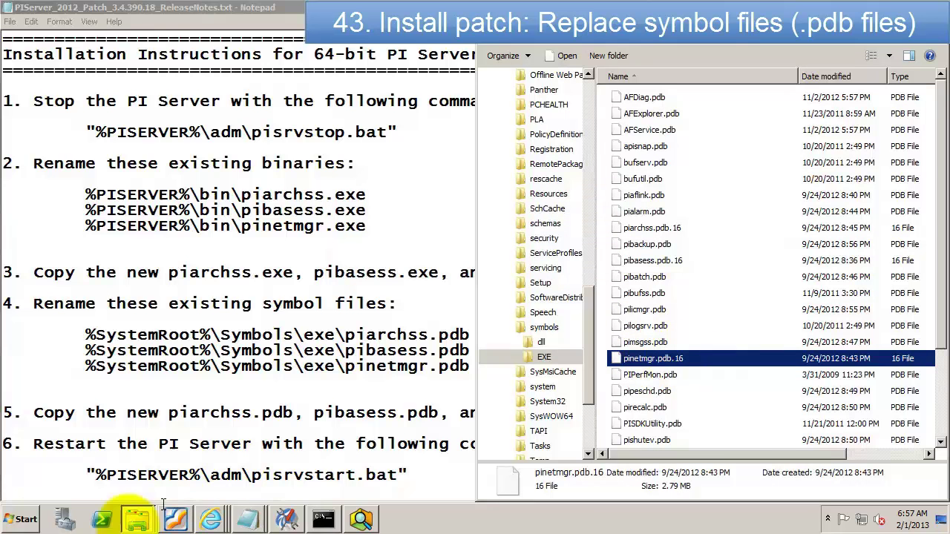
click(132, 523)
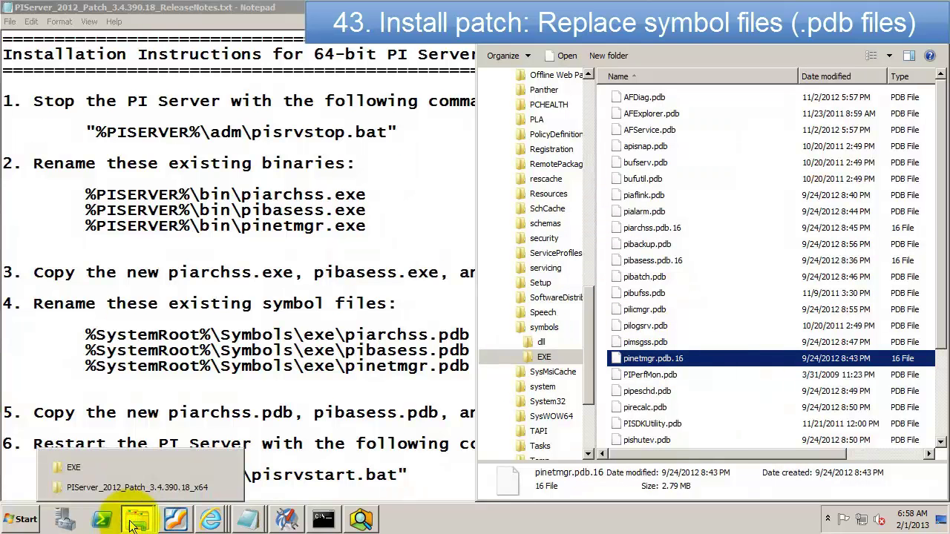
Step: Copy the patch's piarchss.pdb, pibasess.pdb and pinetmgr.pdb into symbols\EXE, then return to the untitled notes
click(124, 487)
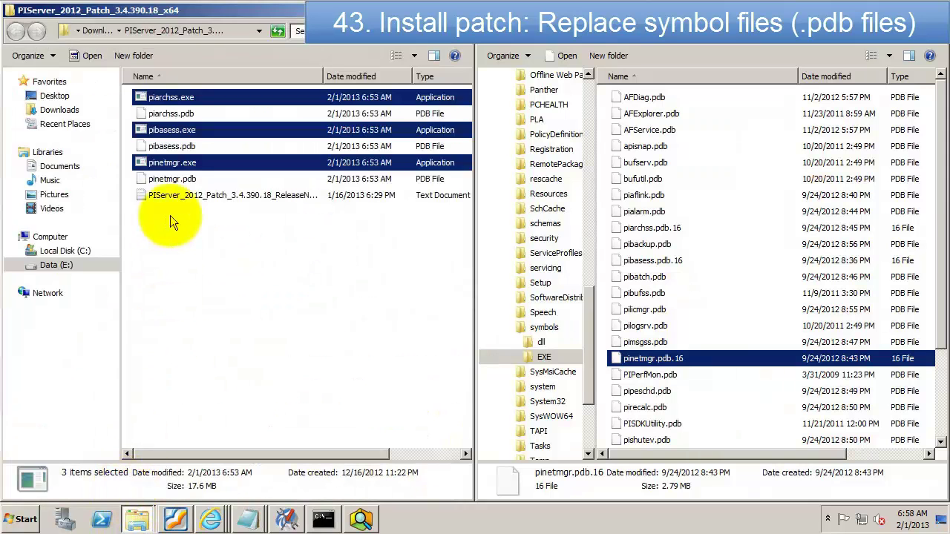
click(172, 179)
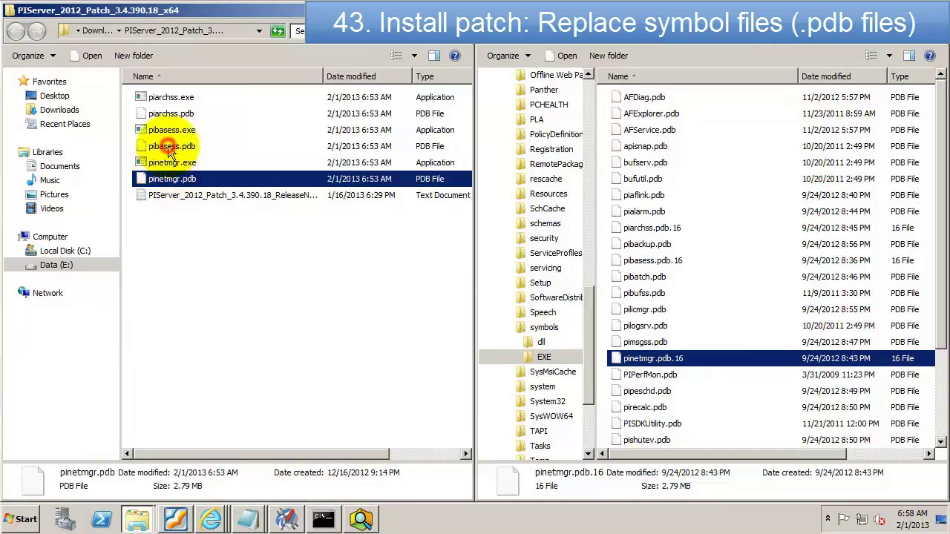
ctrl+click(169, 146)
ctrl+click(170, 113)
drag(171, 113, 732, 322)
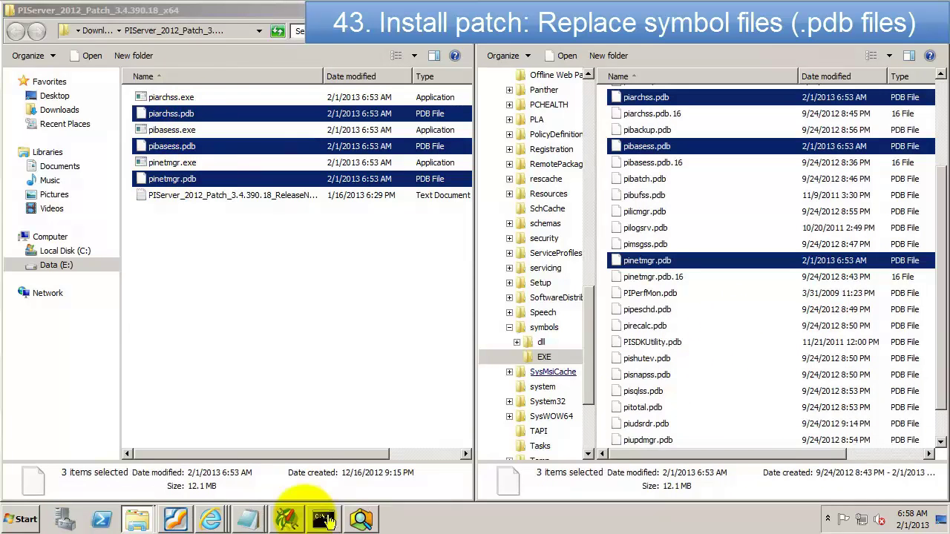
click(250, 520)
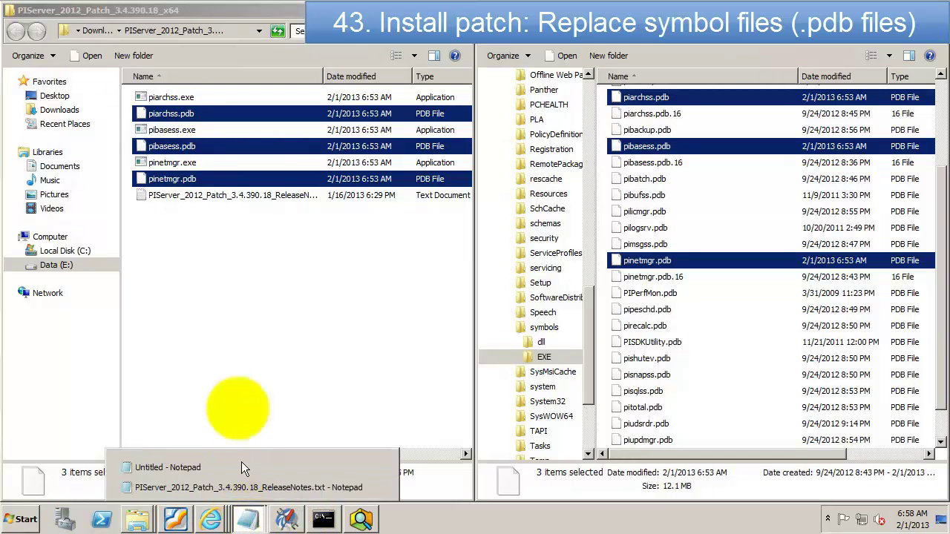
click(173, 467)
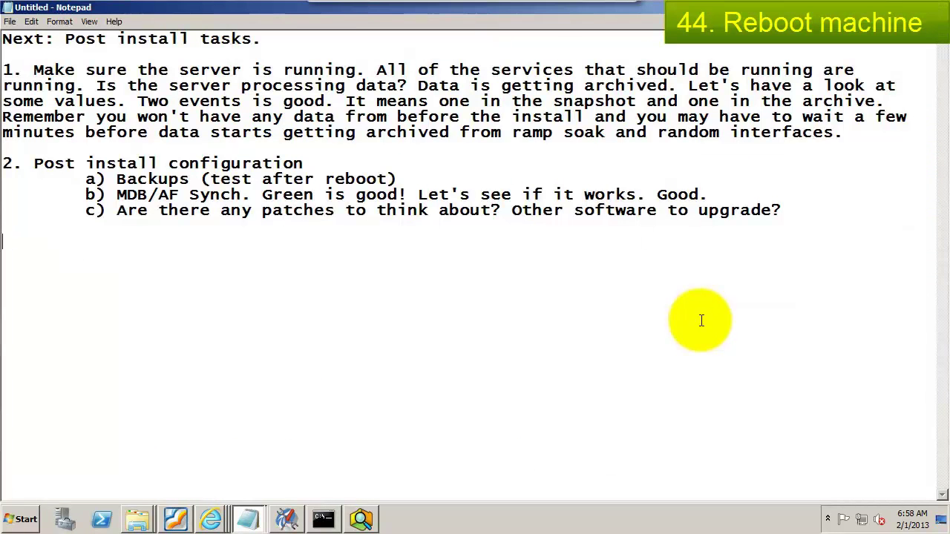
Step: End the notes with 'Now would be a good time to reboot.' and save them to the Desktop as 'Post Install'
text(ow would be a good time to reboot.)
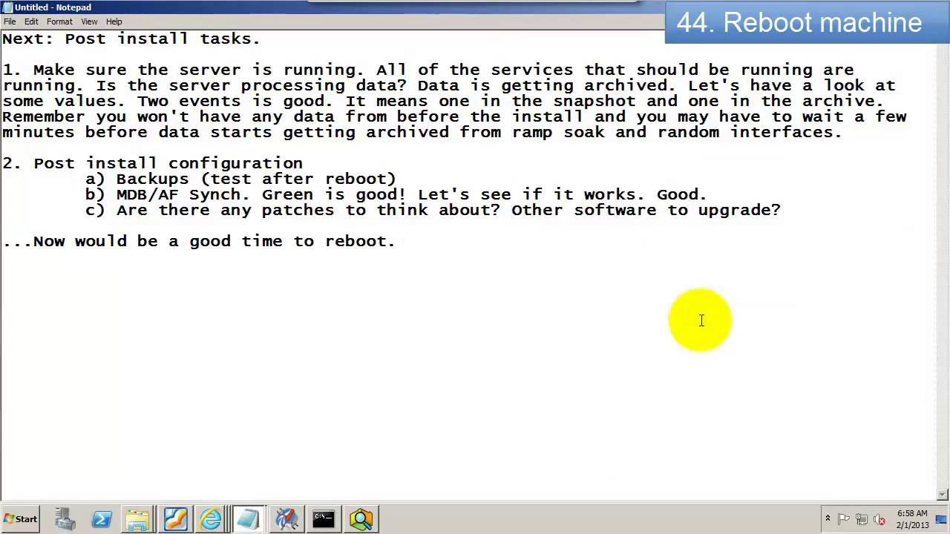
click(10, 21)
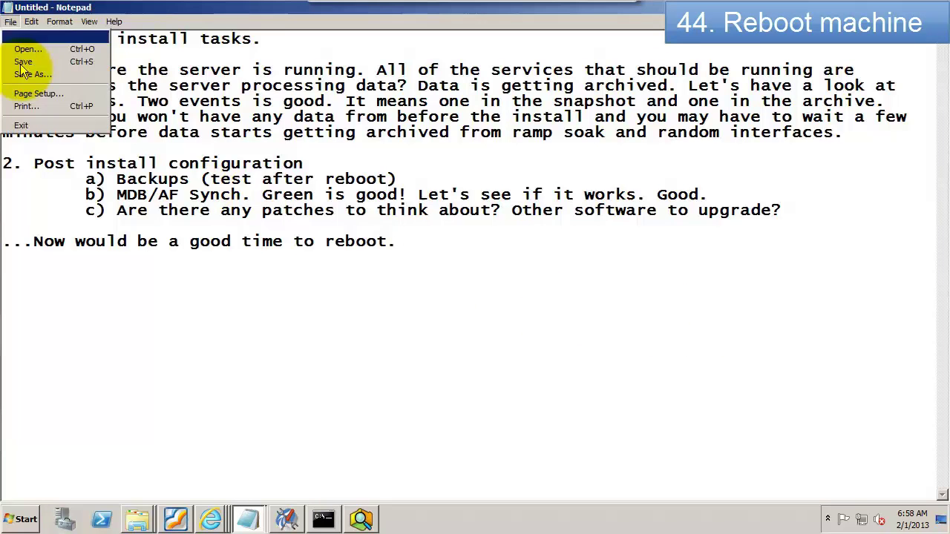
click(28, 75)
text(Post )
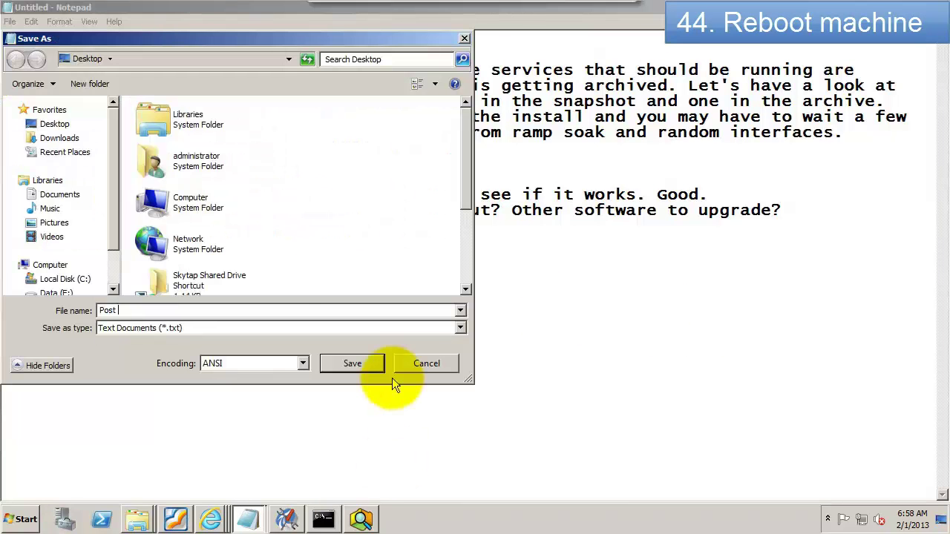
text(Install)
key(Return)
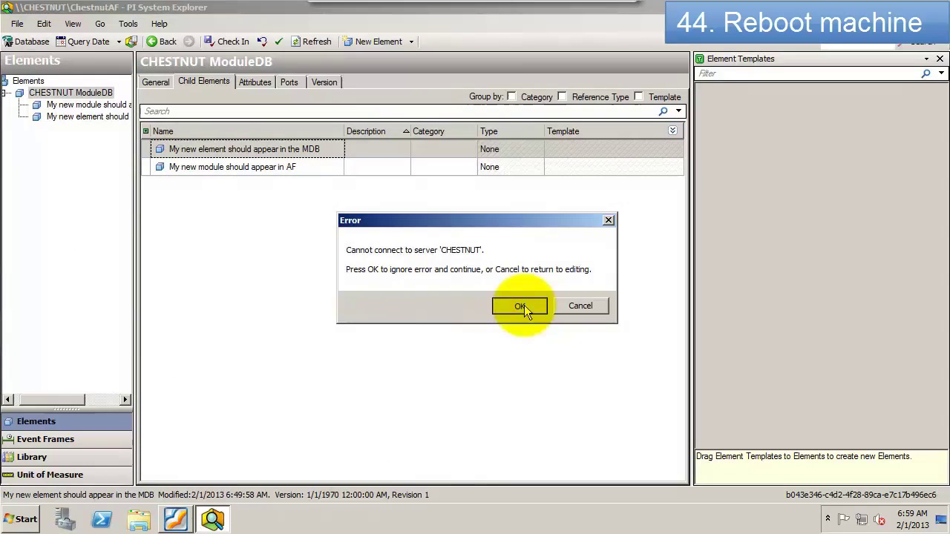
Step: Dismiss the connection error, restart with comment 'Post install reboot test for PI', and log back on
click(22, 519)
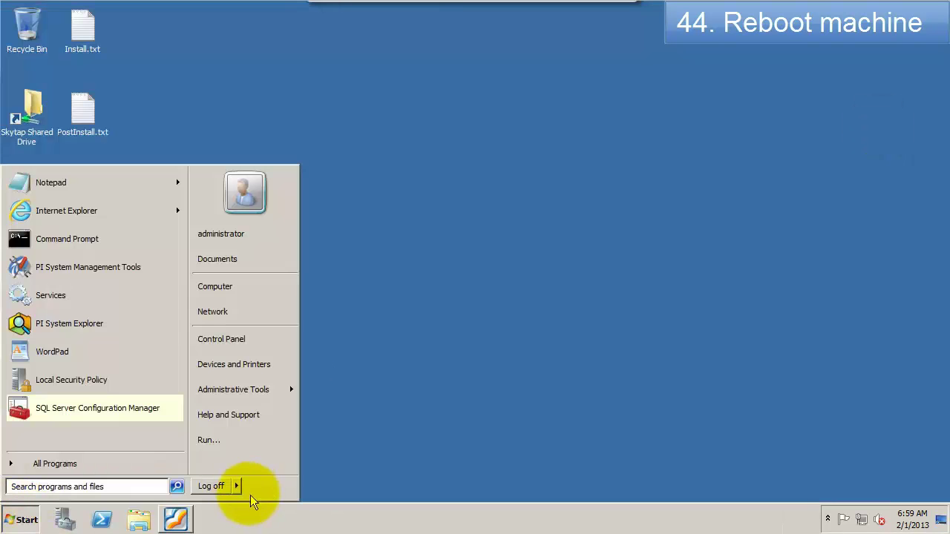
click(236, 487)
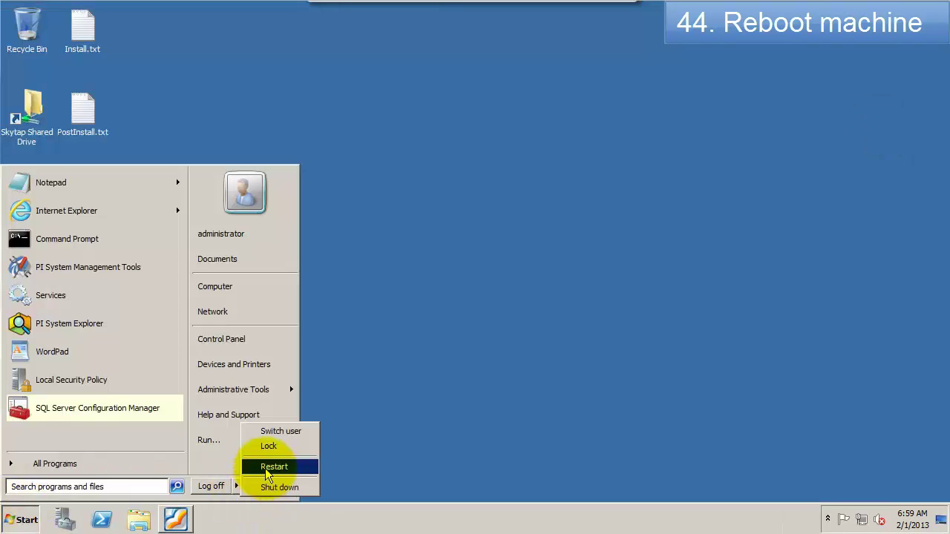
click(268, 468)
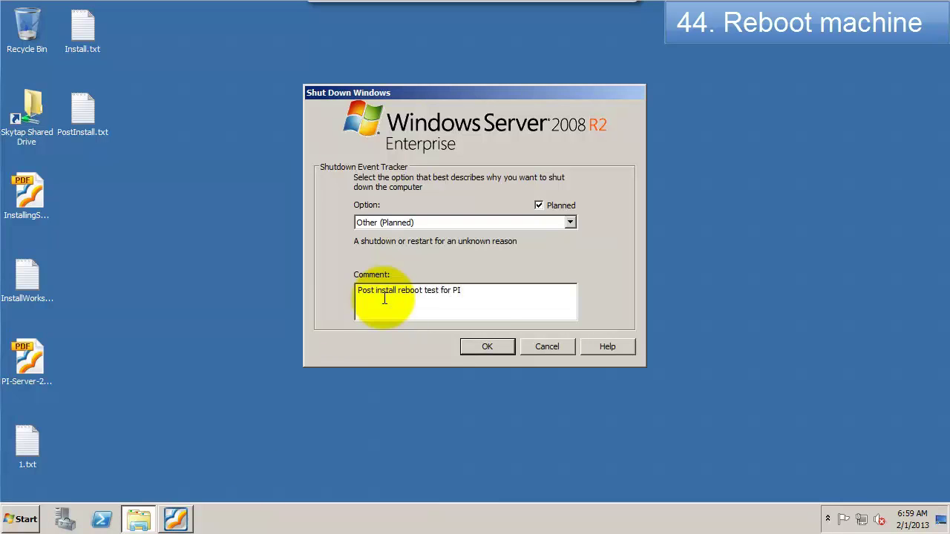
click(485, 347)
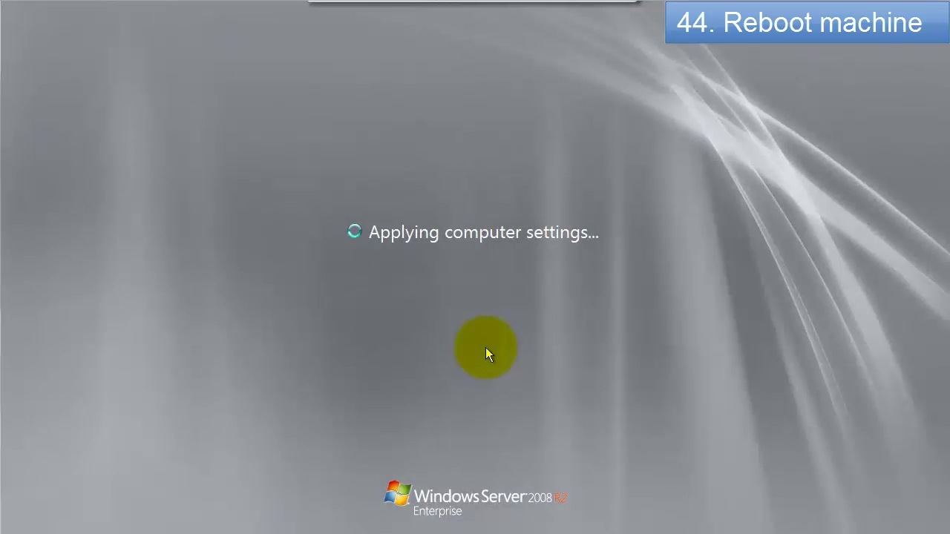
click(487, 15)
key(Return)
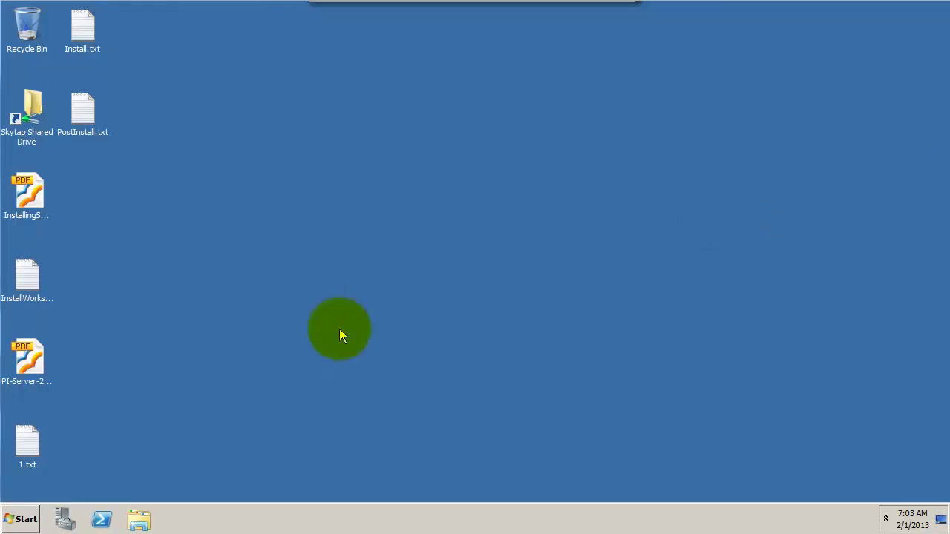
Step: Start a new desktop shortcut targeting C:\Program Files\PI\adm\pigetmsg.exe
right_click(90, 196)
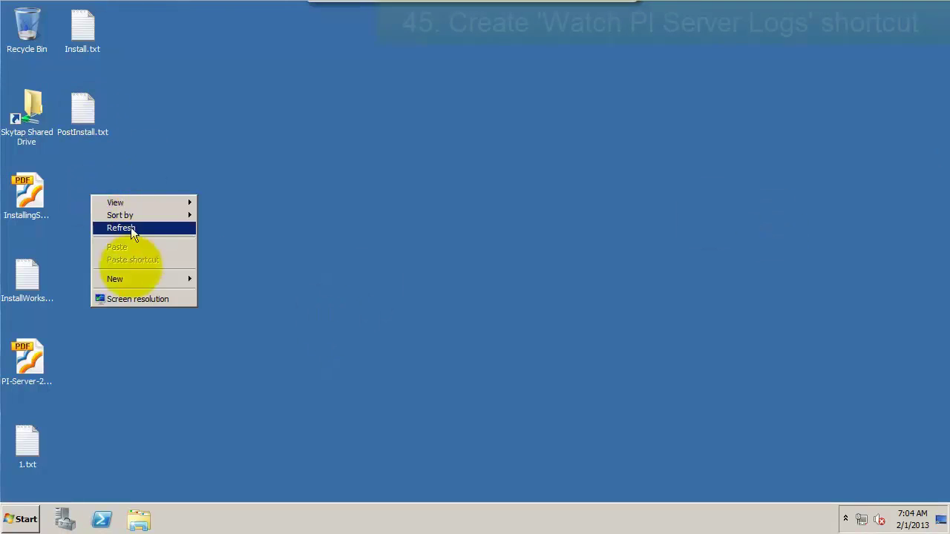
mouse_move(127, 278)
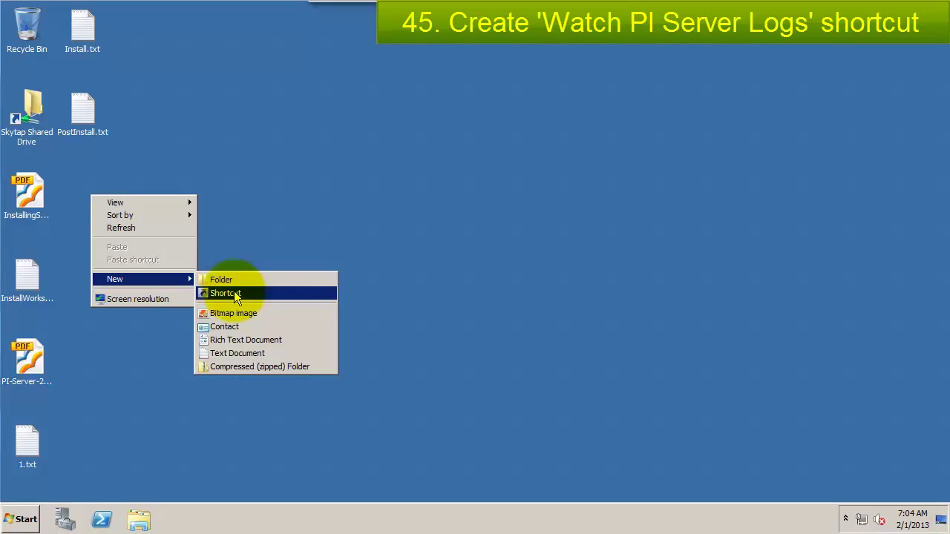
click(234, 292)
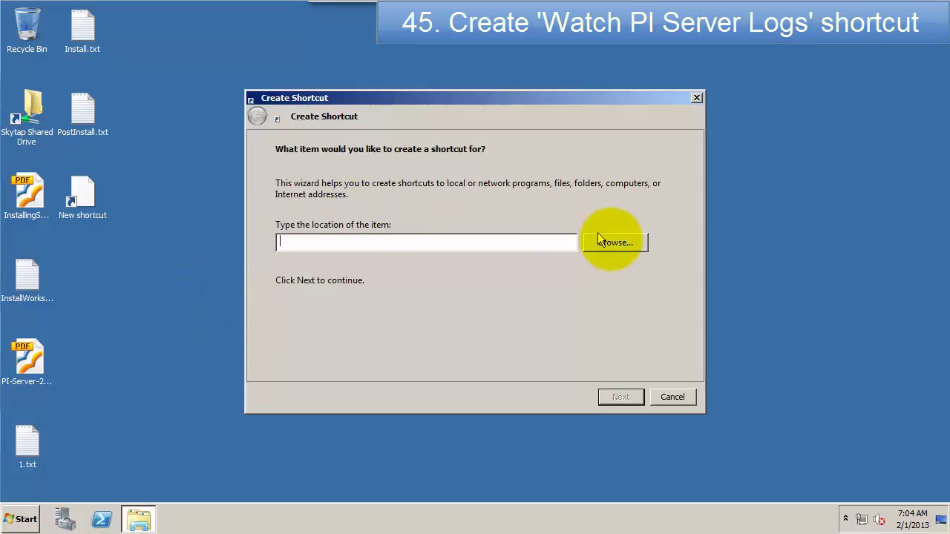
click(614, 247)
click(377, 244)
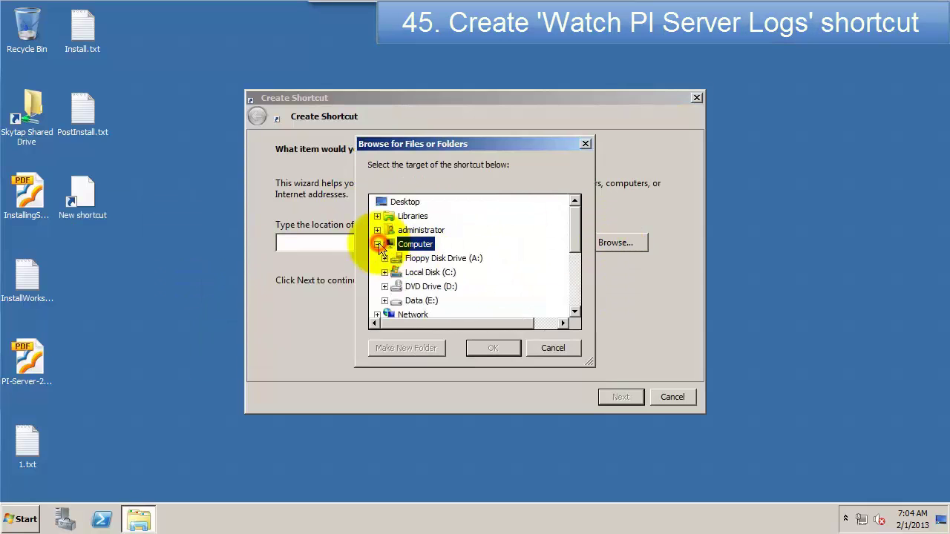
click(384, 272)
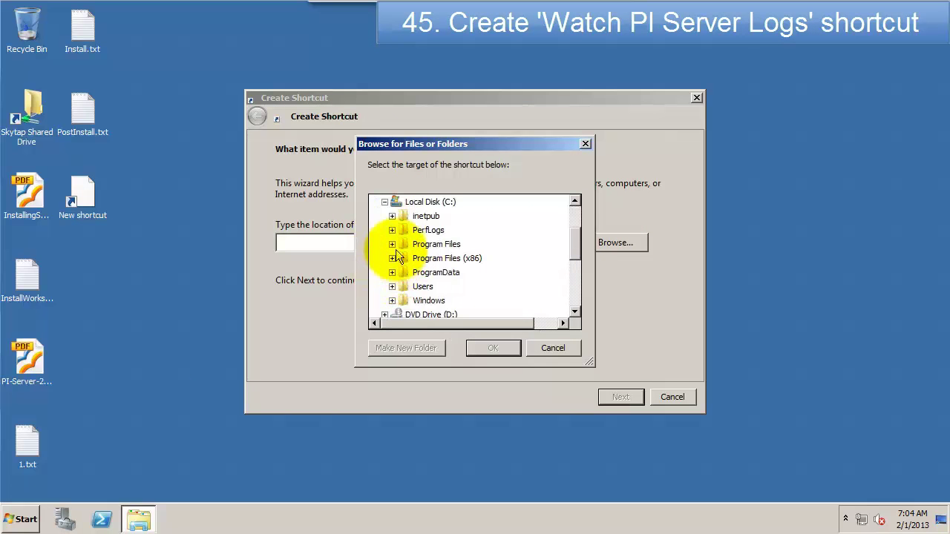
click(392, 248)
click(399, 315)
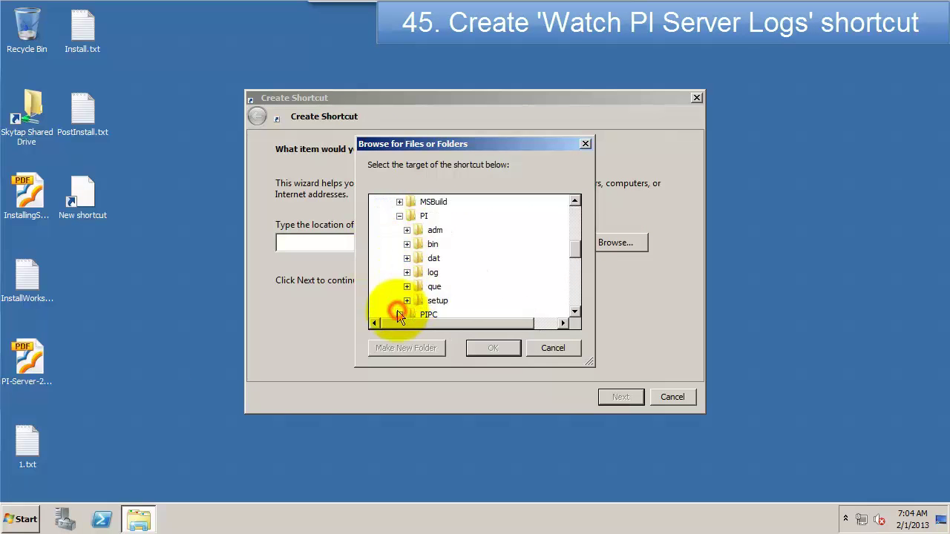
click(406, 235)
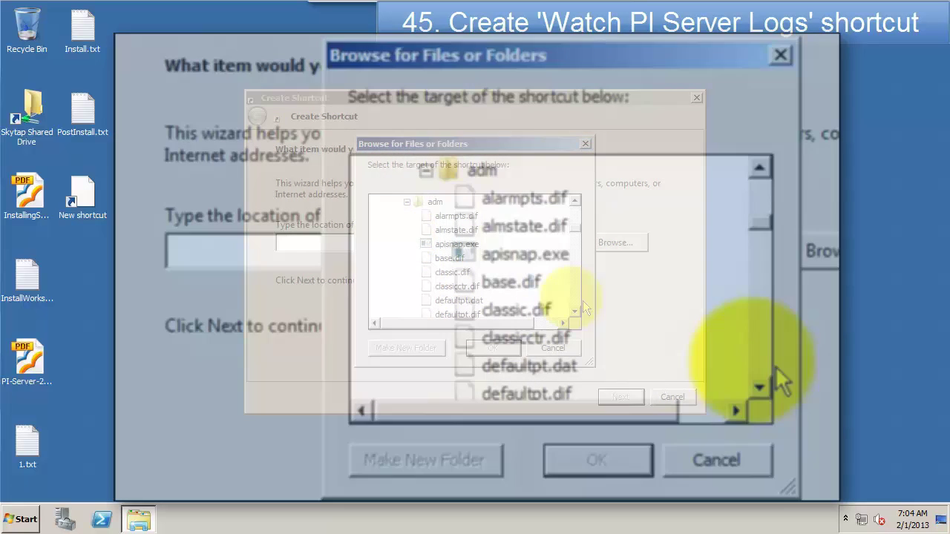
click(575, 285)
click(761, 335)
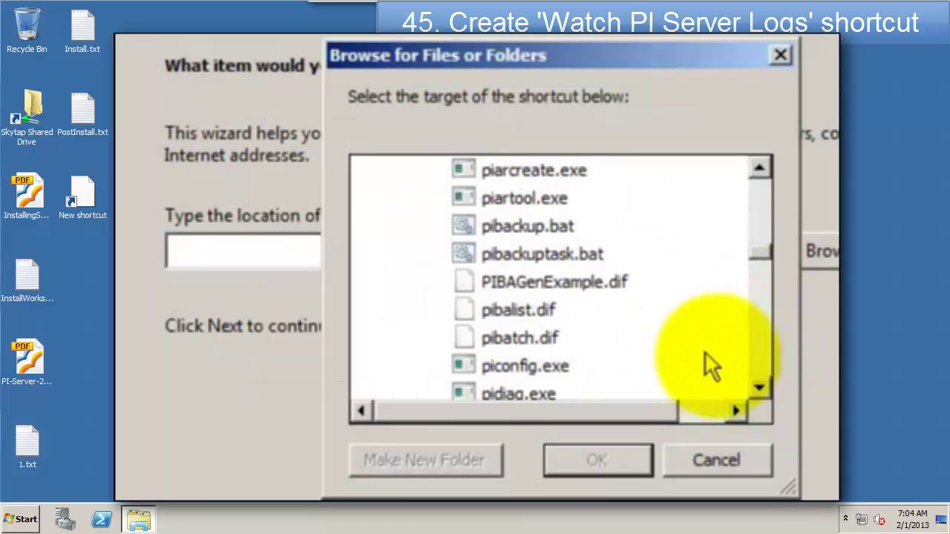
click(757, 360)
click(542, 236)
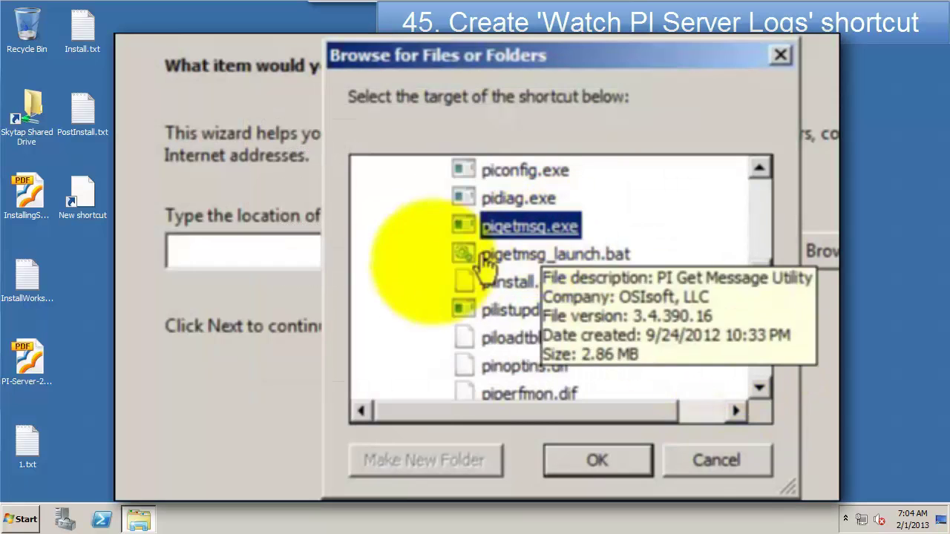
click(598, 461)
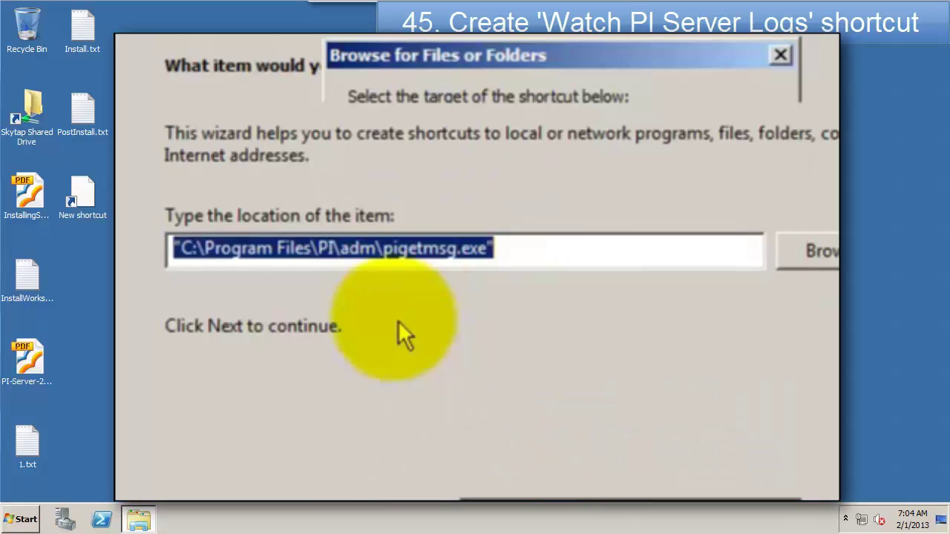
Step: Add the -f option to the target and name the shortcut 'Watch PI Server Logs'
click(571, 260)
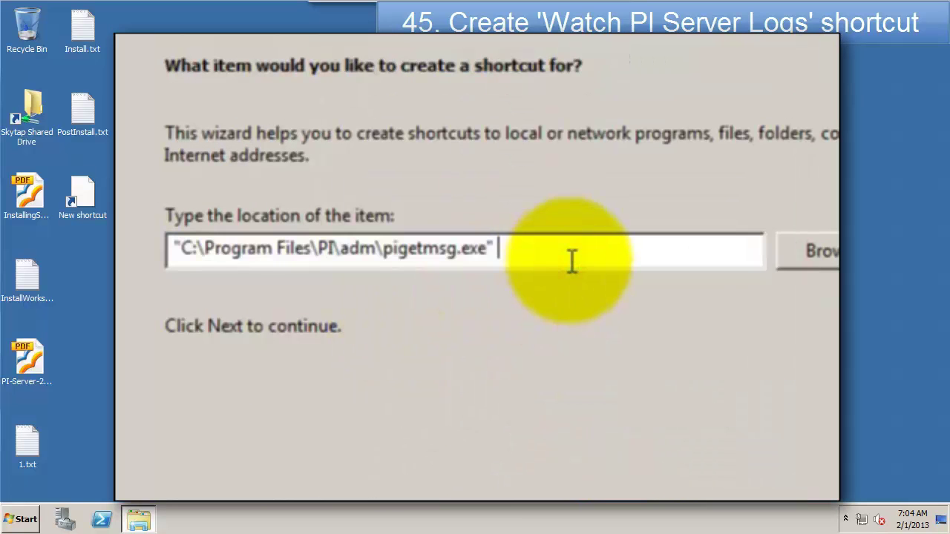
text(0)
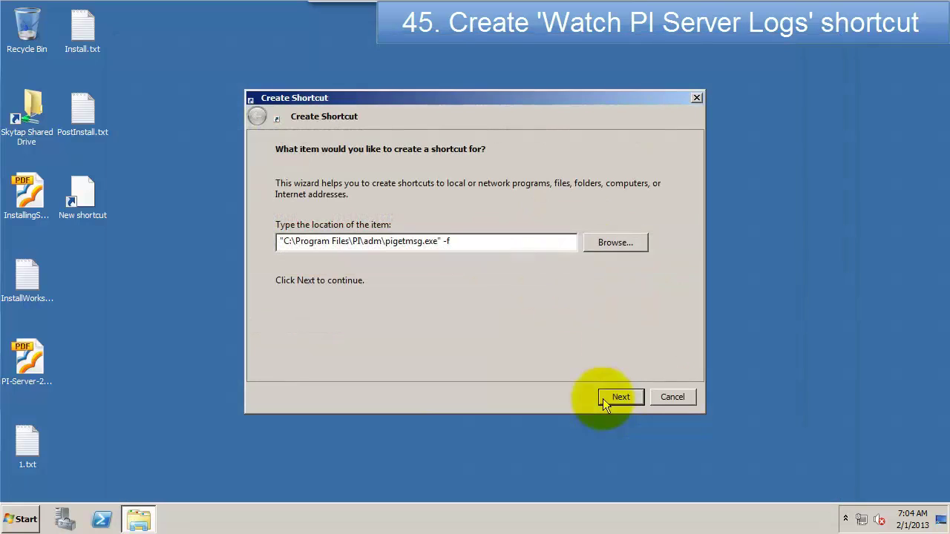
click(621, 397)
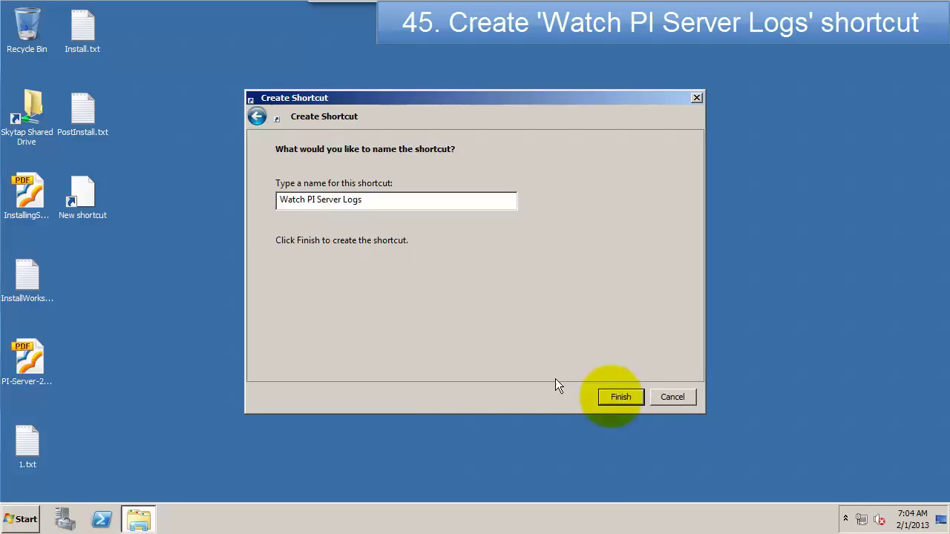
click(621, 397)
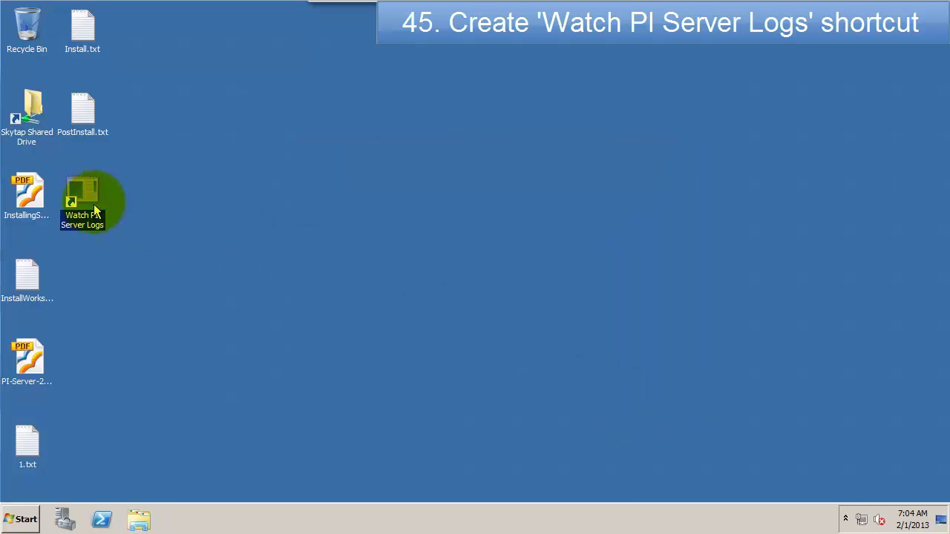
Step: Open the shortcut's properties and enable QuickEdit mode for its console
right_click(87, 198)
click(112, 408)
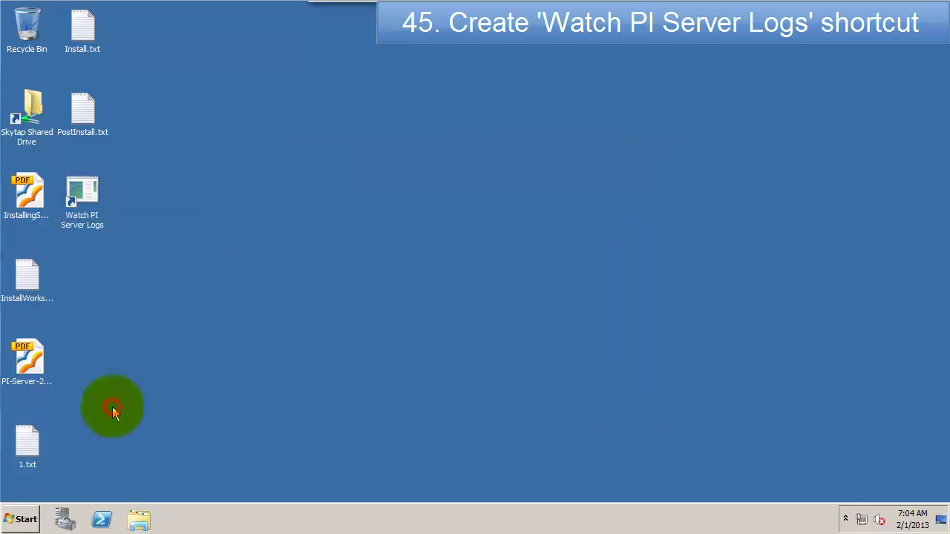
click(118, 159)
click(164, 157)
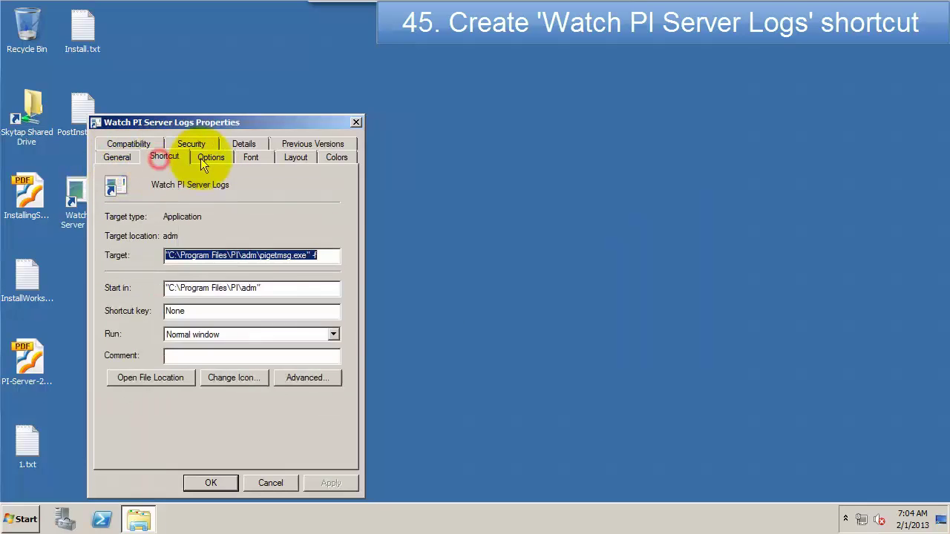
click(210, 157)
click(263, 255)
Step: Set the console layout to a 120×3000 screen buffer and a 120×50 window
click(256, 157)
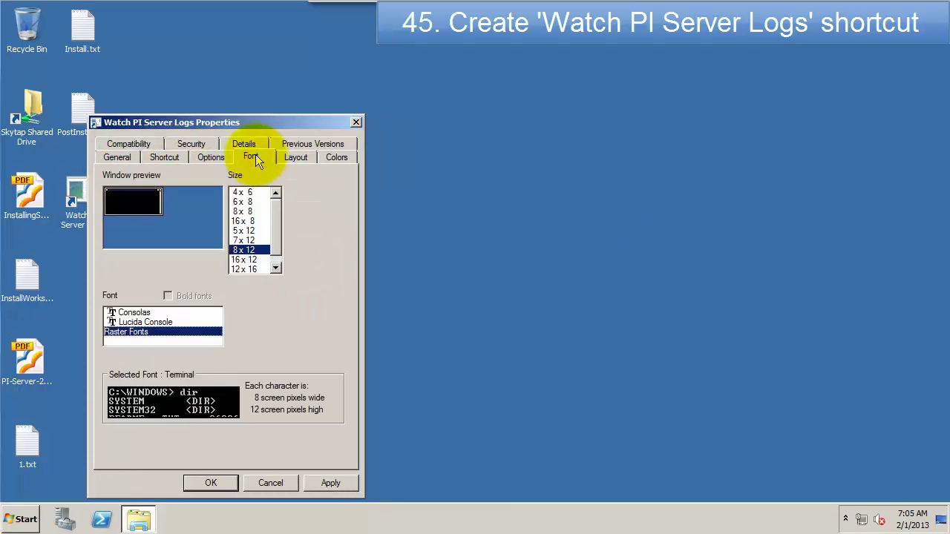
click(296, 158)
double_click(315, 201)
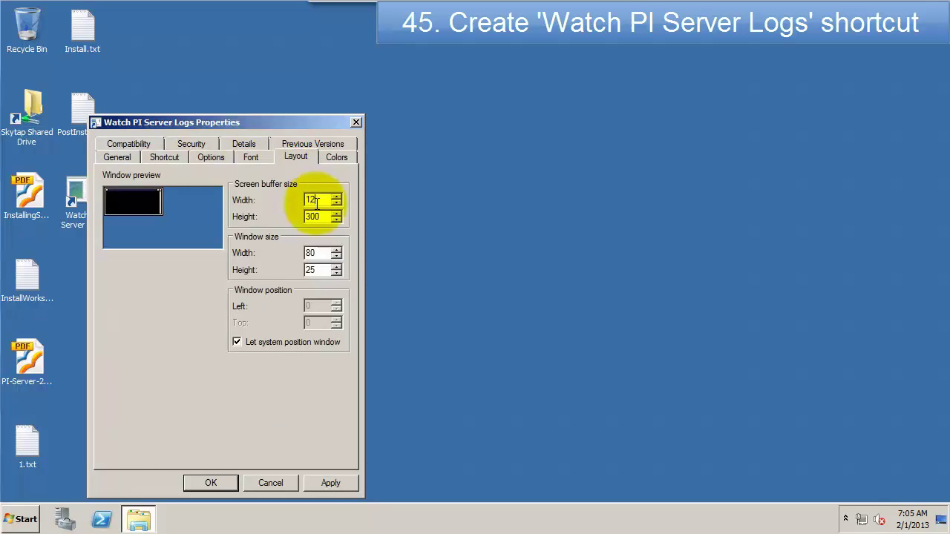
text(3000)
key(Tab)
text(120)
key(Tab)
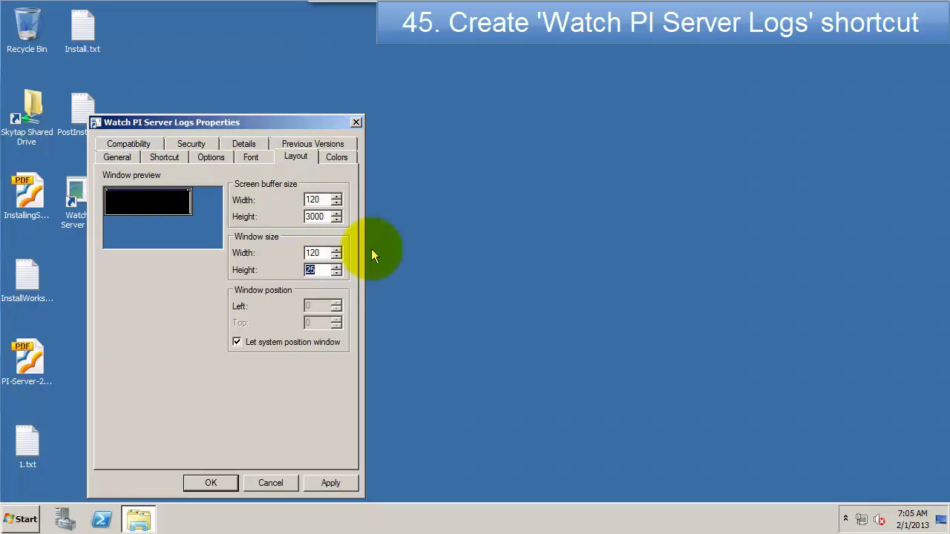
text(40)
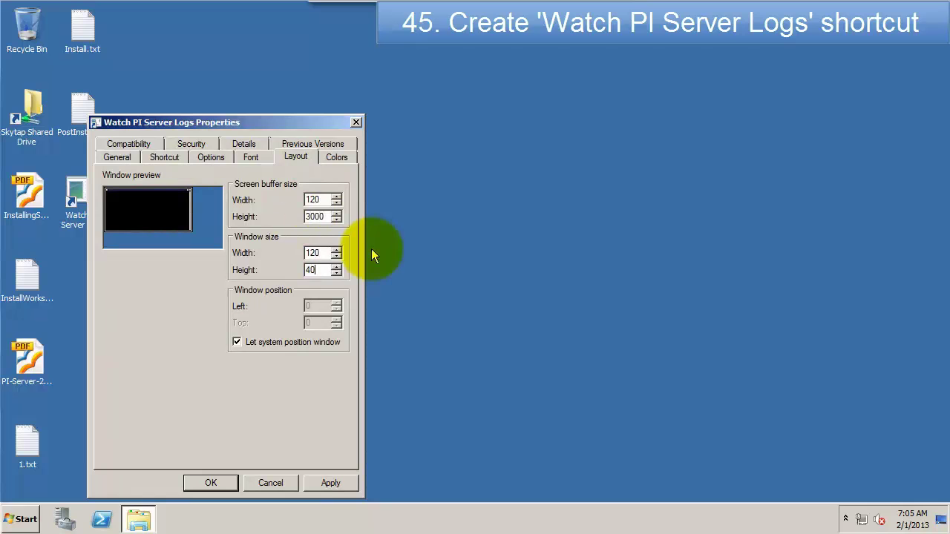
double_click(313, 270)
text(50)
Step: Give the console a dark-blue screen background and apply the settings
click(336, 156)
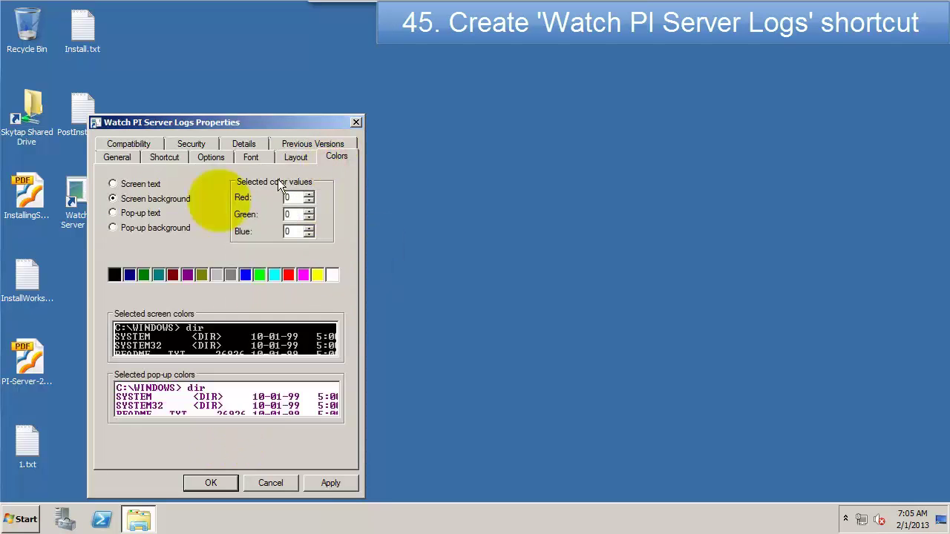
click(129, 275)
click(211, 484)
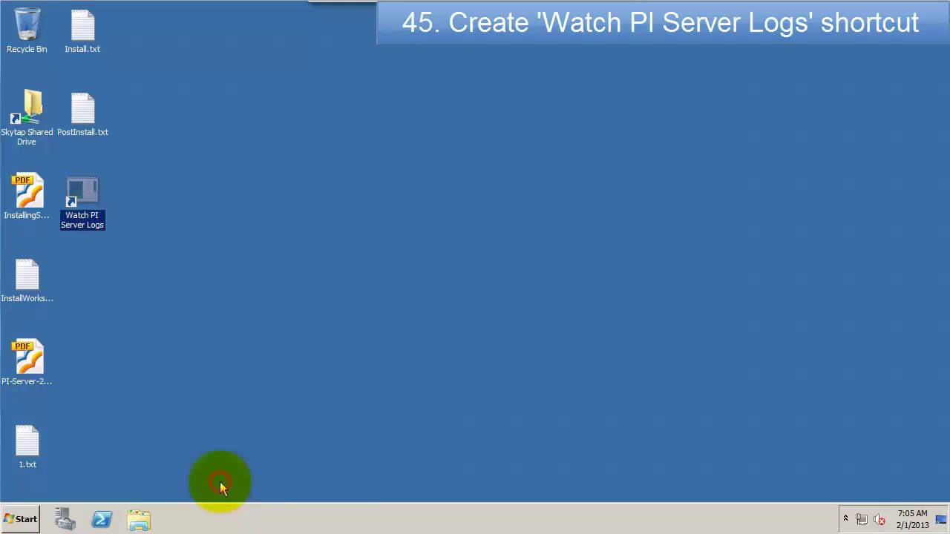
Step: Launch the Watch PI Server Logs shortcut so pigetmsg shows live PI Server messages
double_click(86, 200)
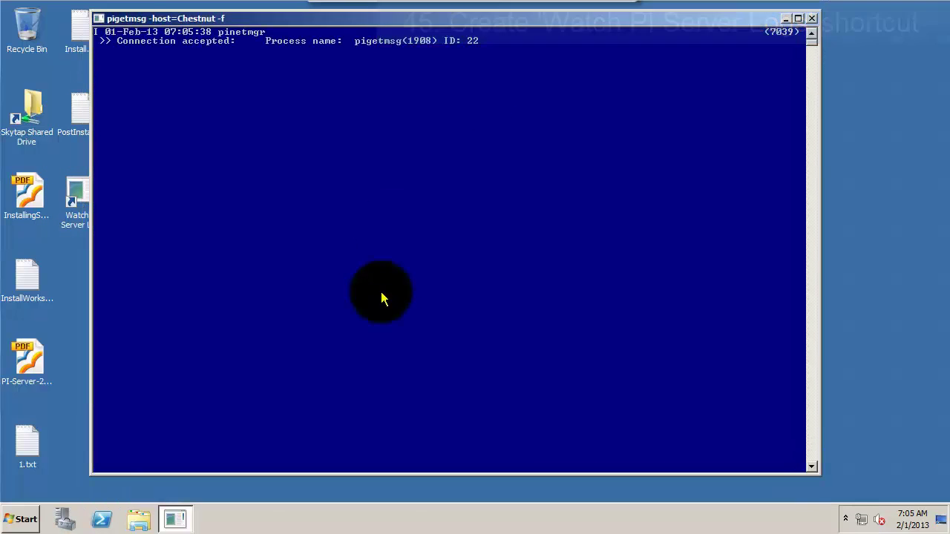
click(28, 518)
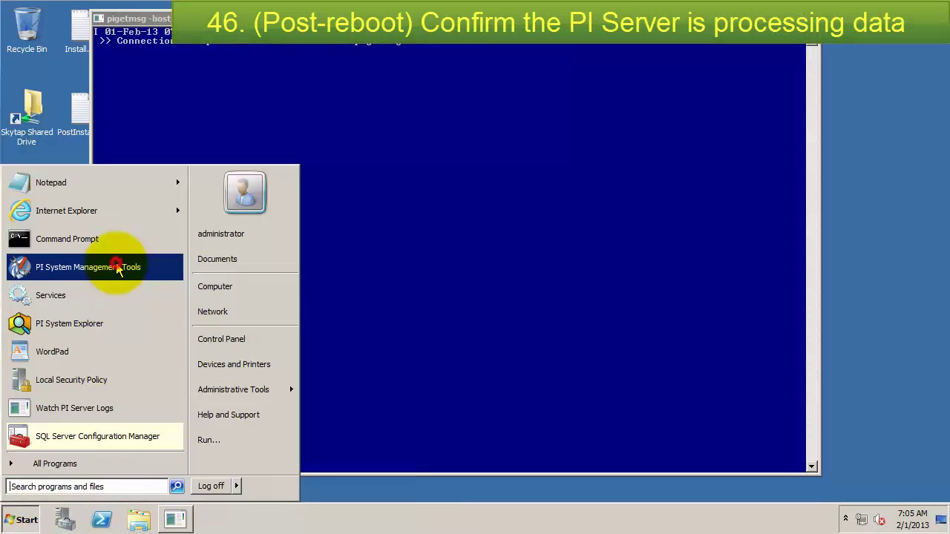
Step: In PI SMT Current Values, add all CHESTNUT tags and start live updating
click(117, 267)
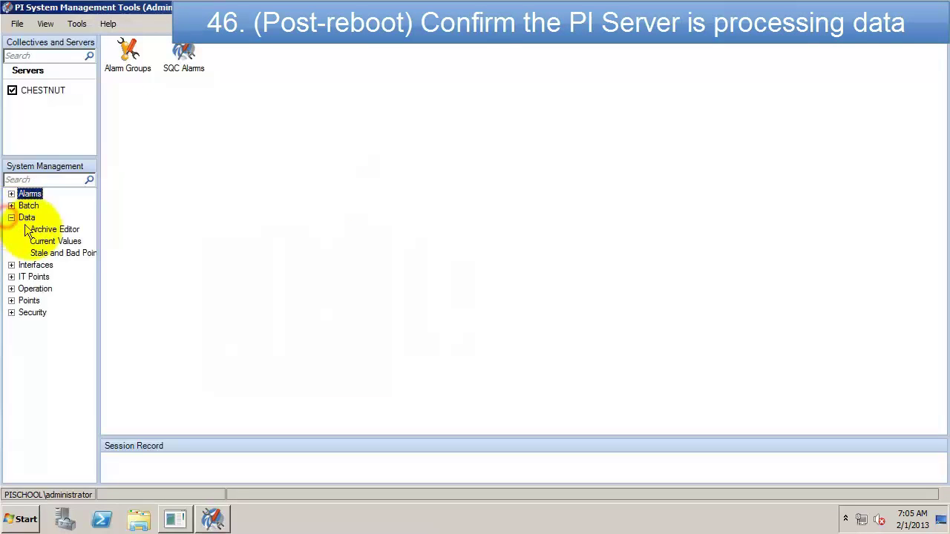
click(43, 241)
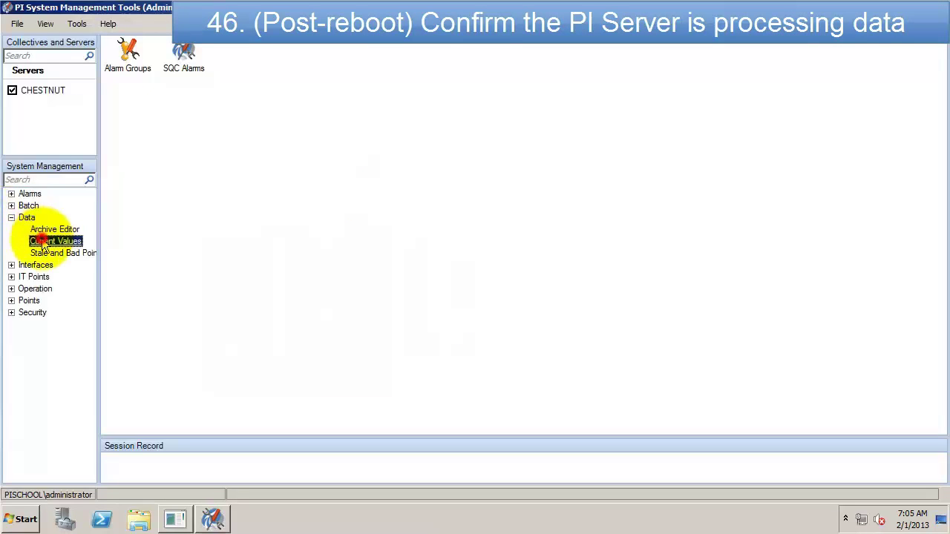
click(109, 45)
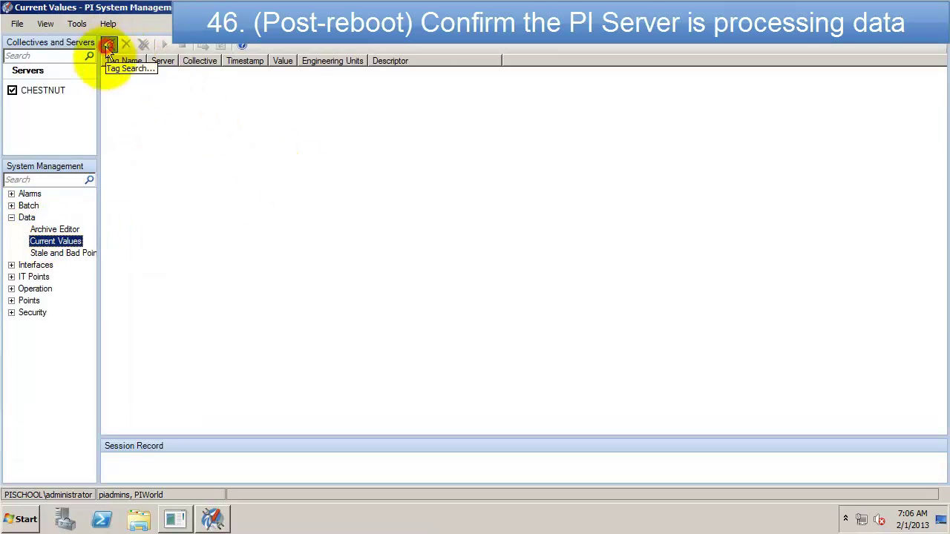
click(660, 164)
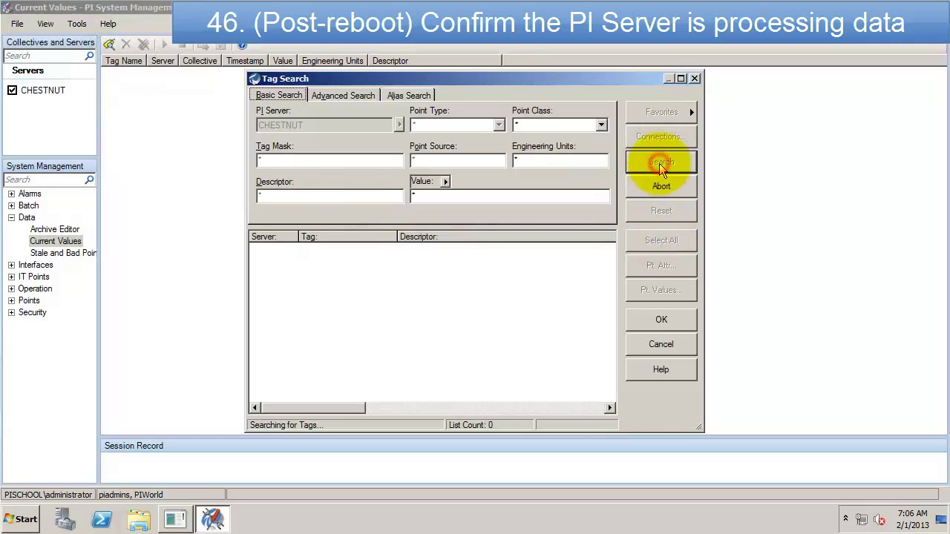
click(645, 316)
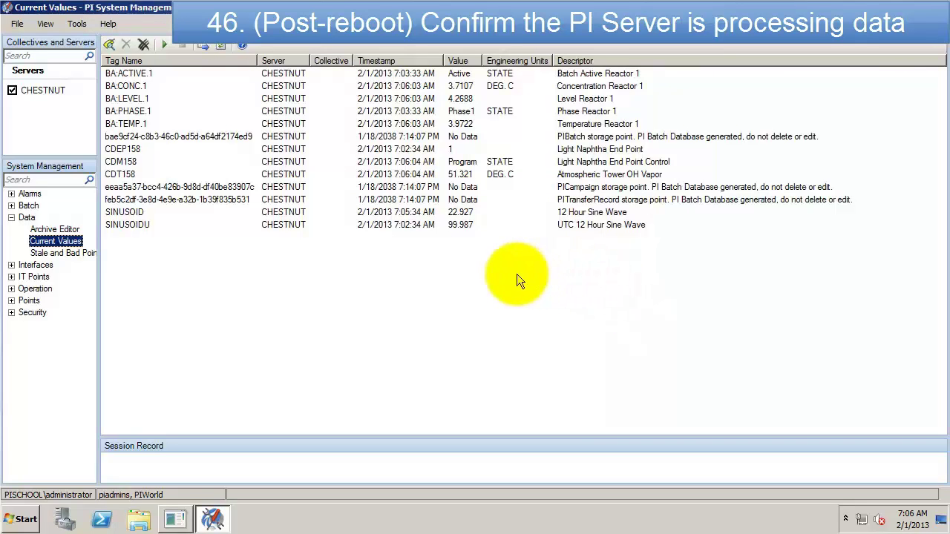
click(239, 100)
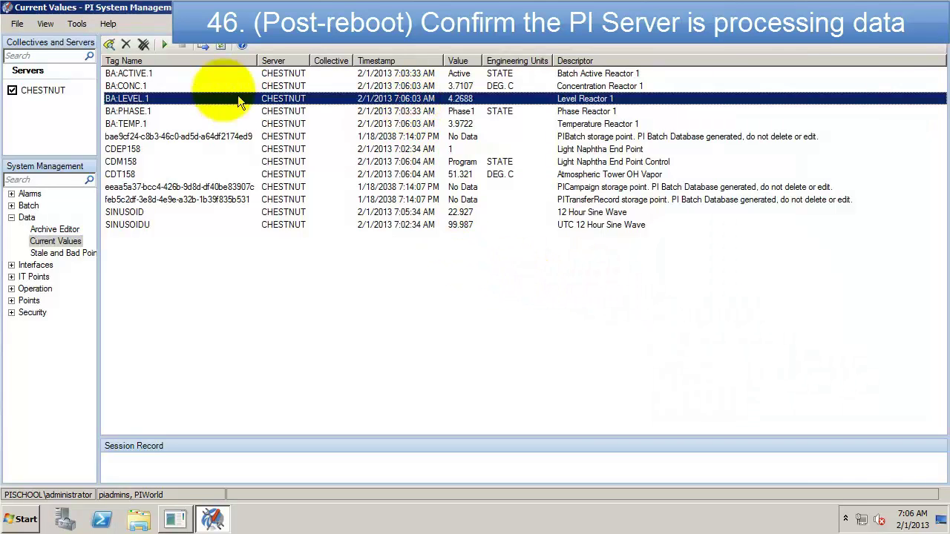
click(163, 44)
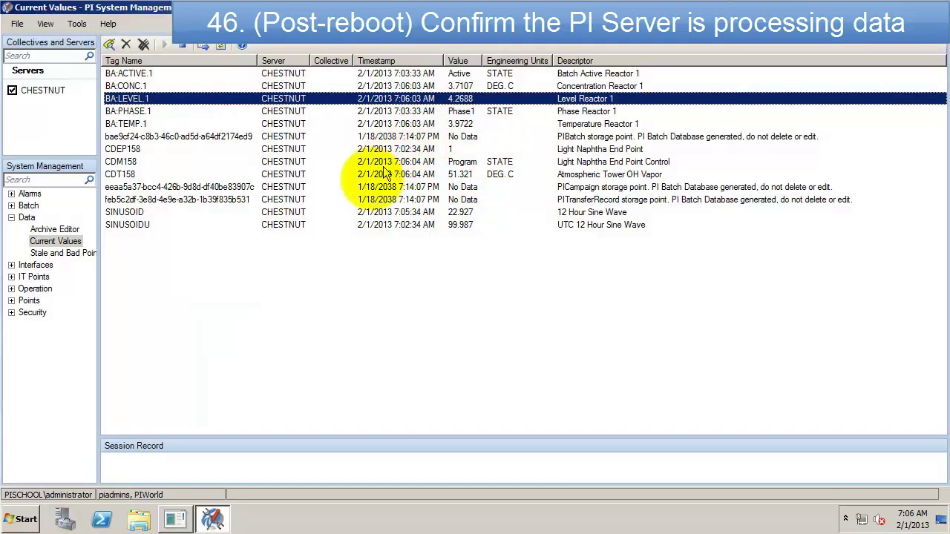
Step: Remove the PICampaign, PITransferRecord and PIBatch storage points from the list
click(178, 187)
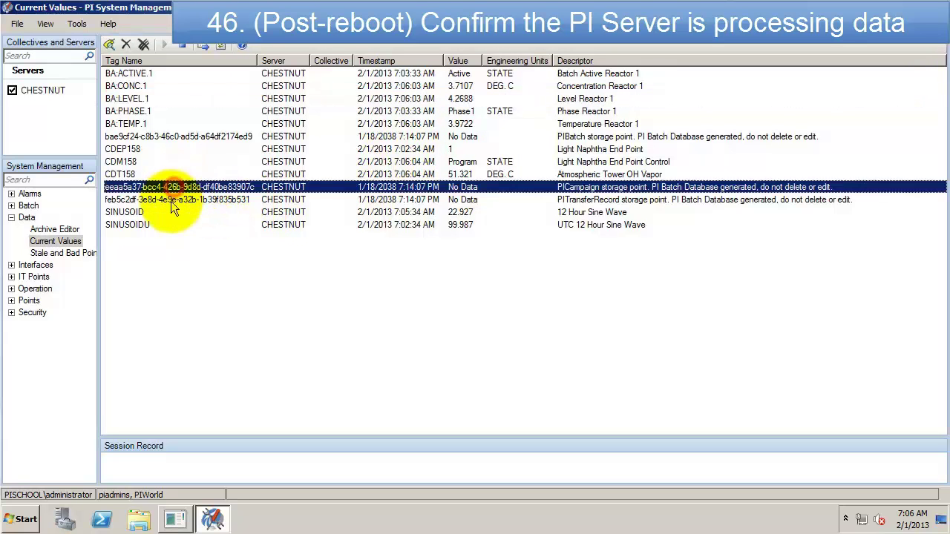
shift+click(170, 199)
ctrl+click(177, 137)
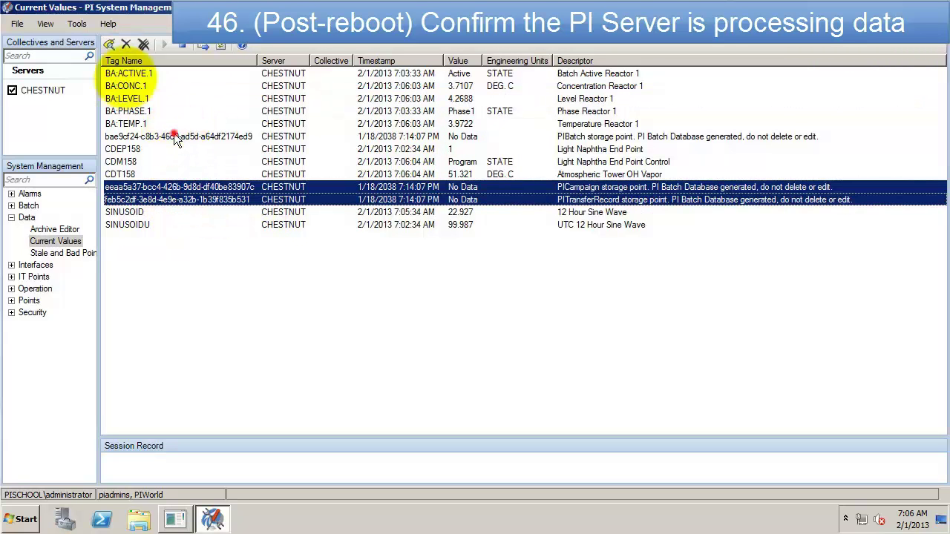
click(125, 46)
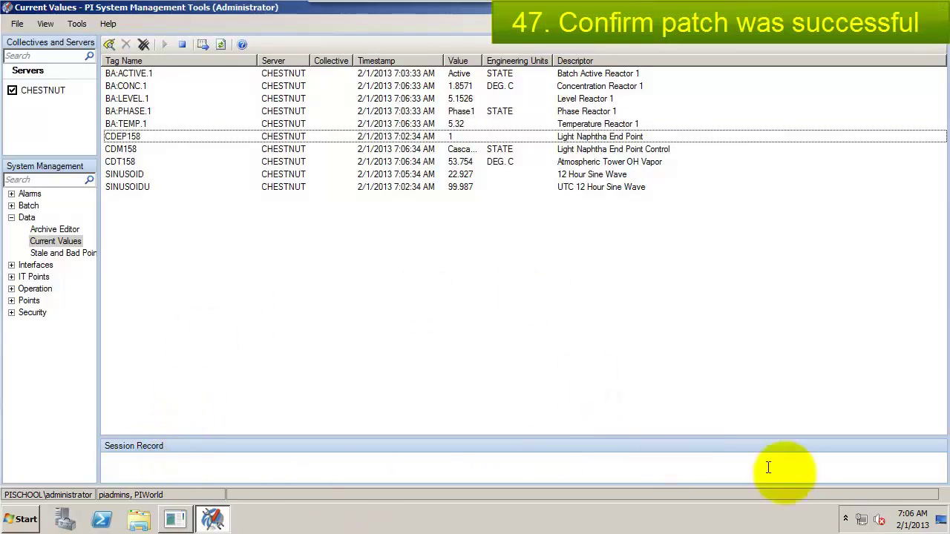
Step: Reopen PostInstall.txt from the desktop, add the line 'Check the patch.', and return to PI SMT
click(939, 523)
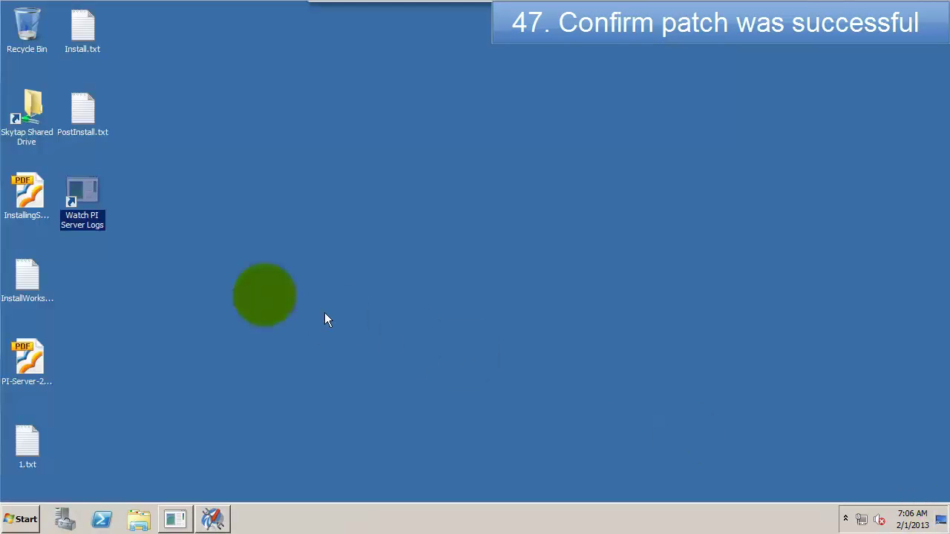
double_click(85, 104)
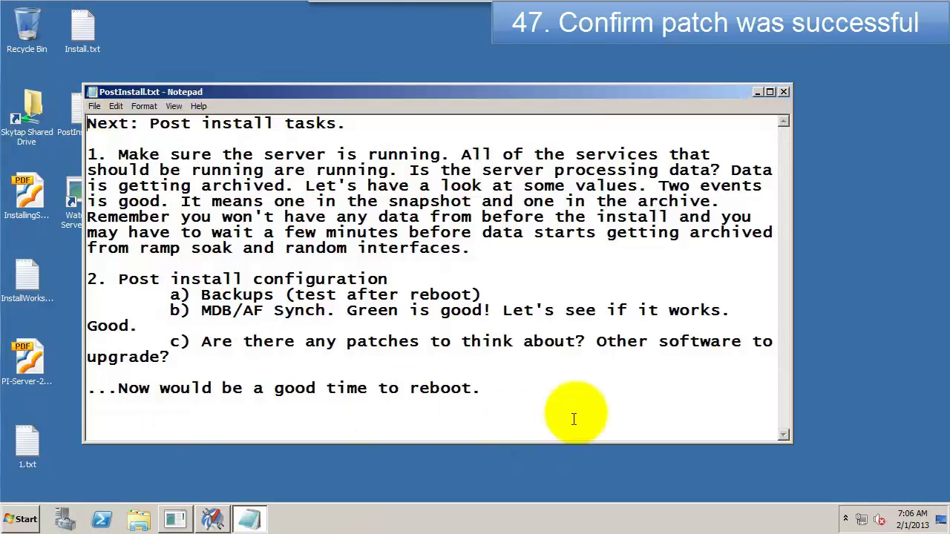
text(Check th)
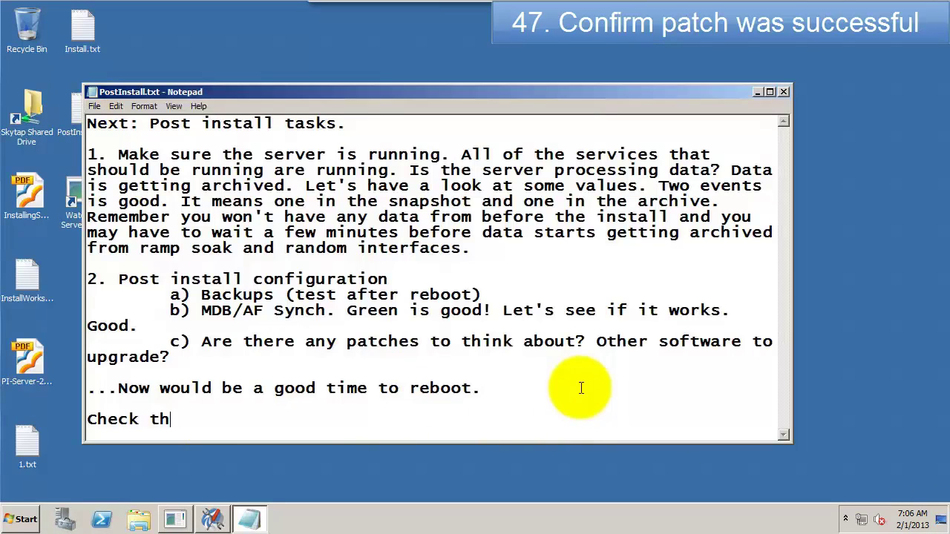
text(e patch.)
click(212, 519)
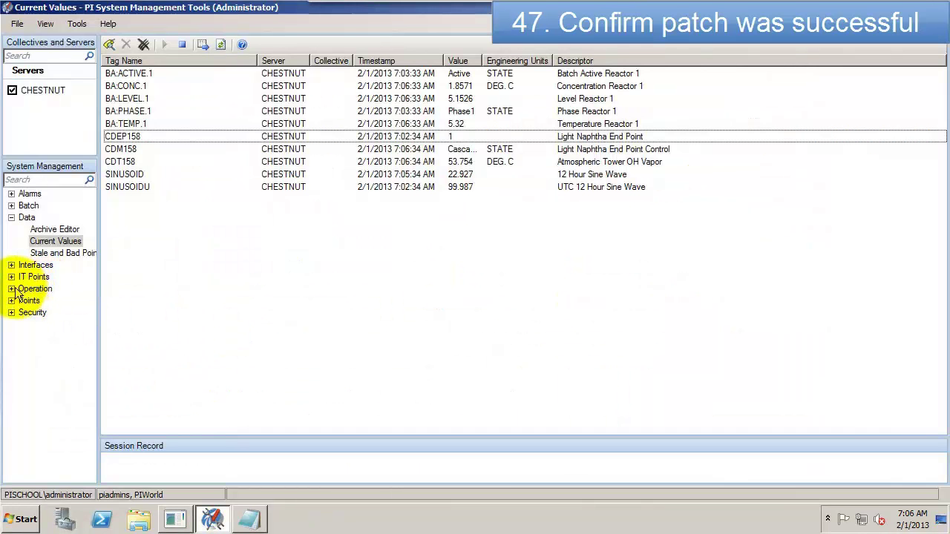
Step: Confirm pinetmgr, pibasess and piarchss are at 3.4.390.18, then add 'Check the backup.' to the notes
click(12, 290)
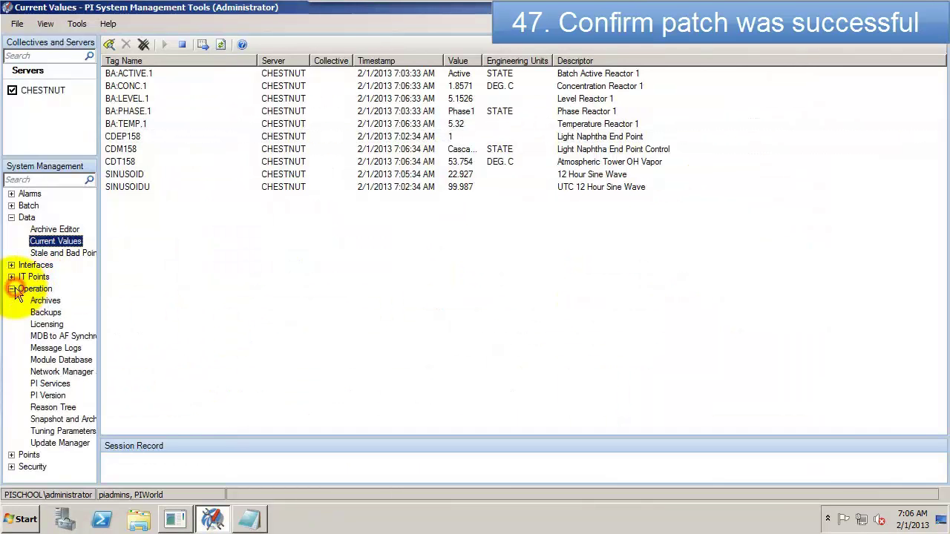
click(46, 396)
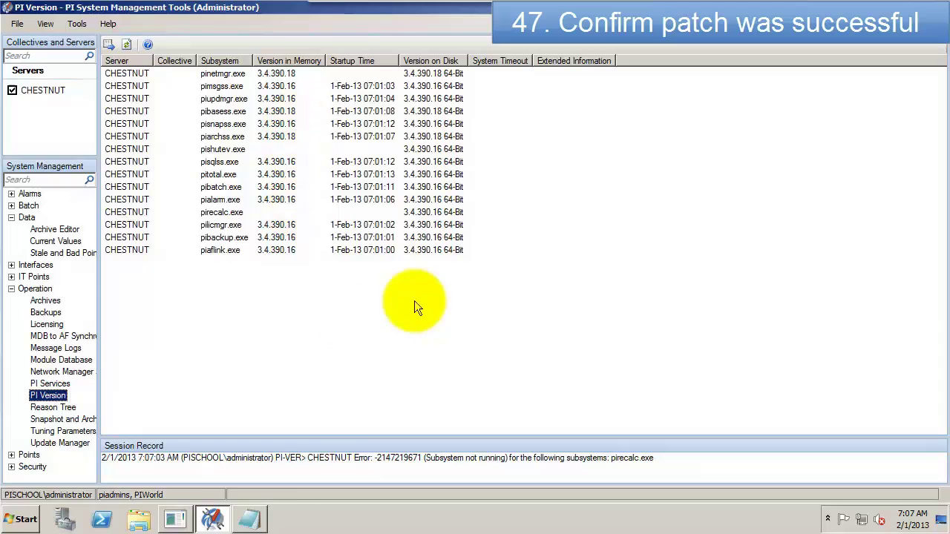
click(250, 519)
text(Cehck th)
key(BackSpace)
key(BackSpace)
key(BackSpace)
key(BackSpace)
key(BackSpace)
key(BackSpace)
key(BackSpace)
text(heck the backup.)
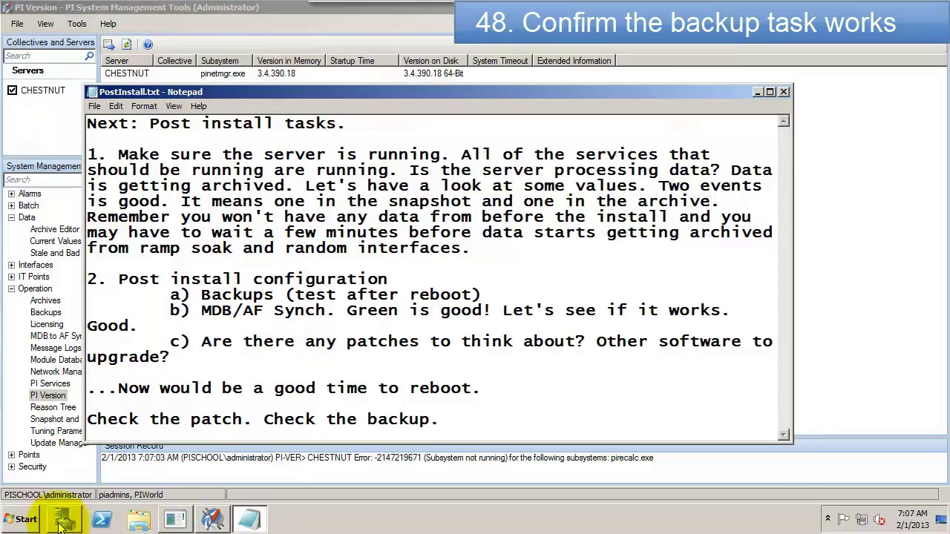
Step: Launch Task Scheduler maximized and run the PI Server Backup task from the Task Scheduler Library
click(24, 520)
mouse_move(275, 389)
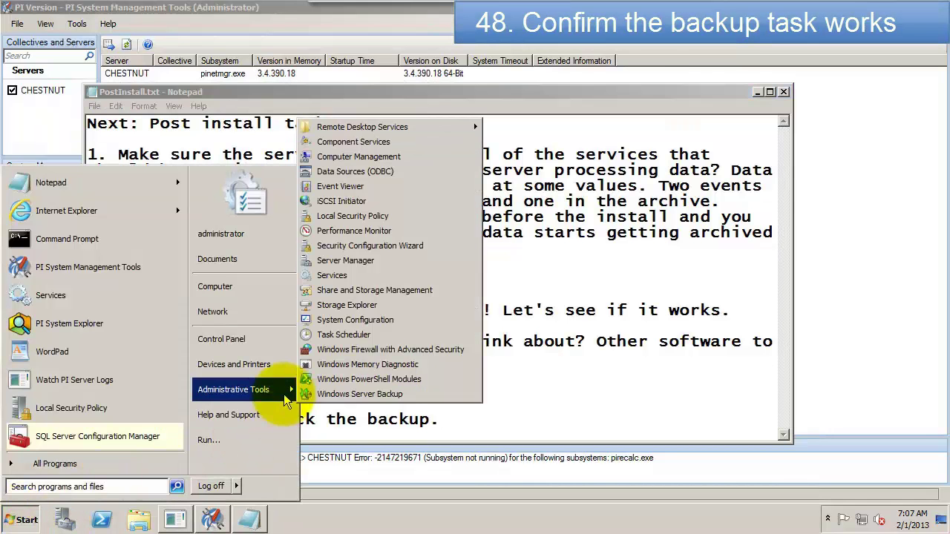
click(364, 336)
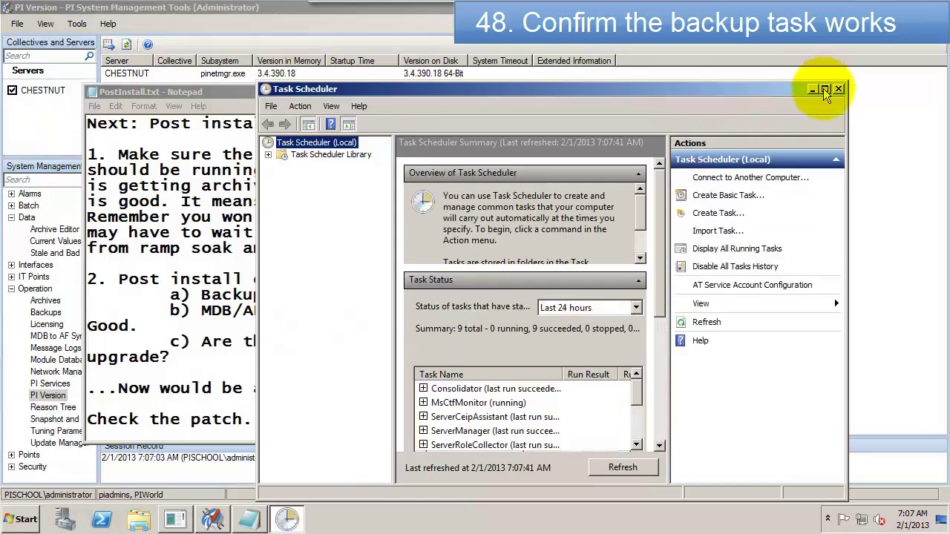
click(825, 90)
click(95, 73)
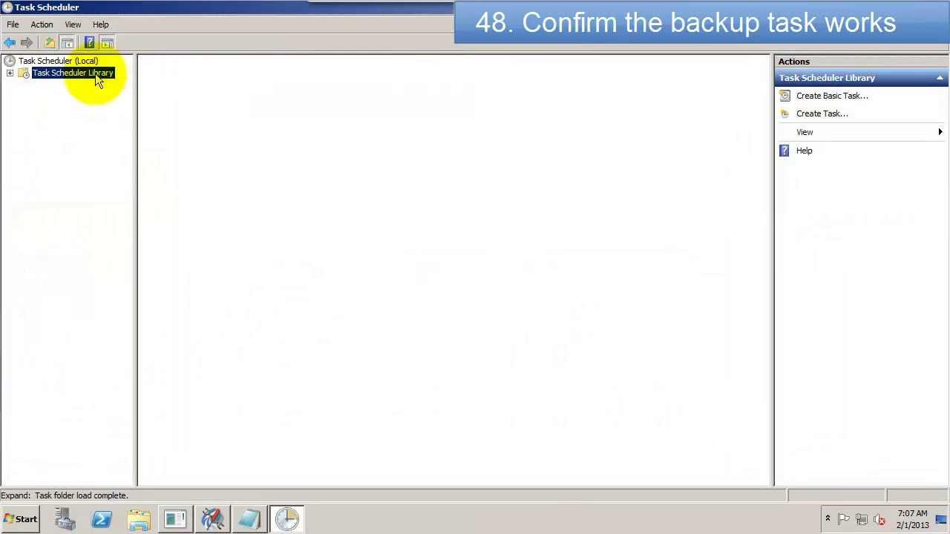
right_click(200, 78)
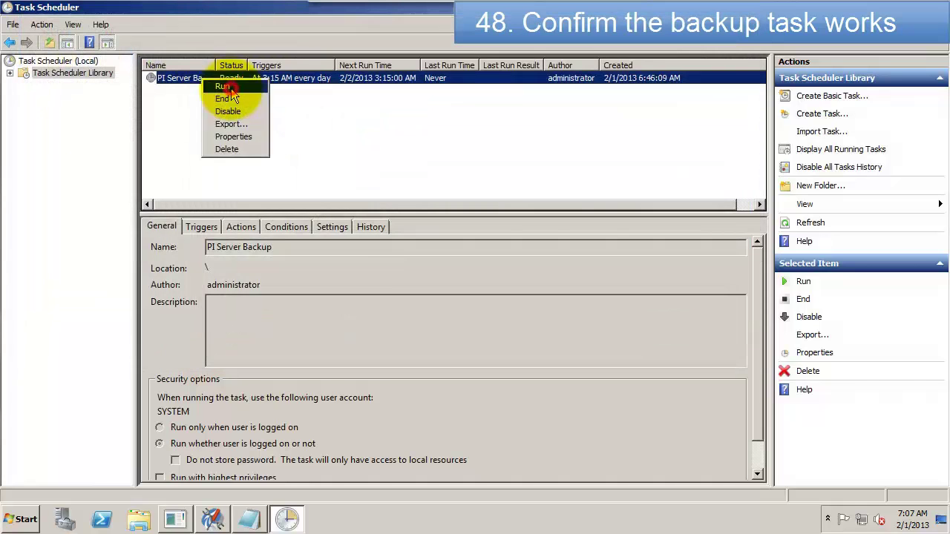
click(230, 88)
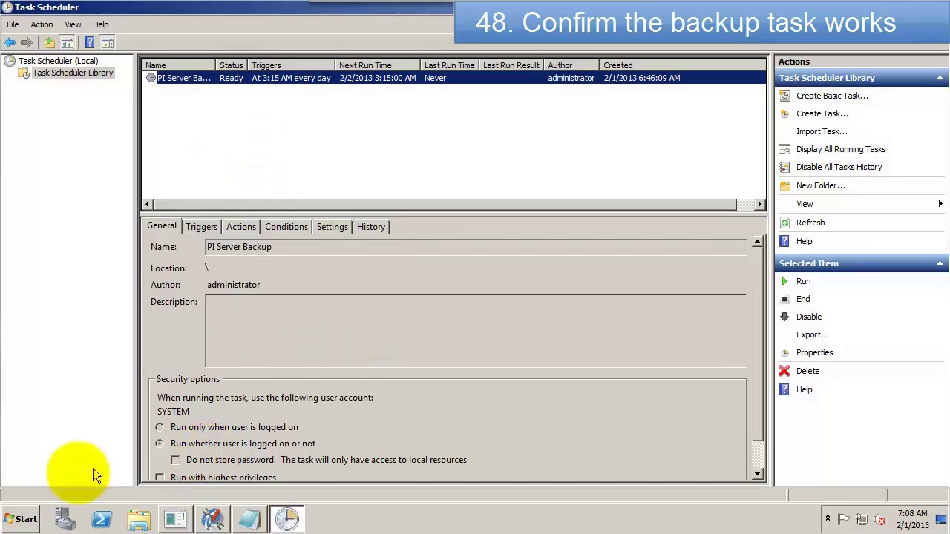
click(23, 519)
Step: In %piserver%\adm, run 'piartool -backup -query' and confirm the last backup status is Success
click(72, 241)
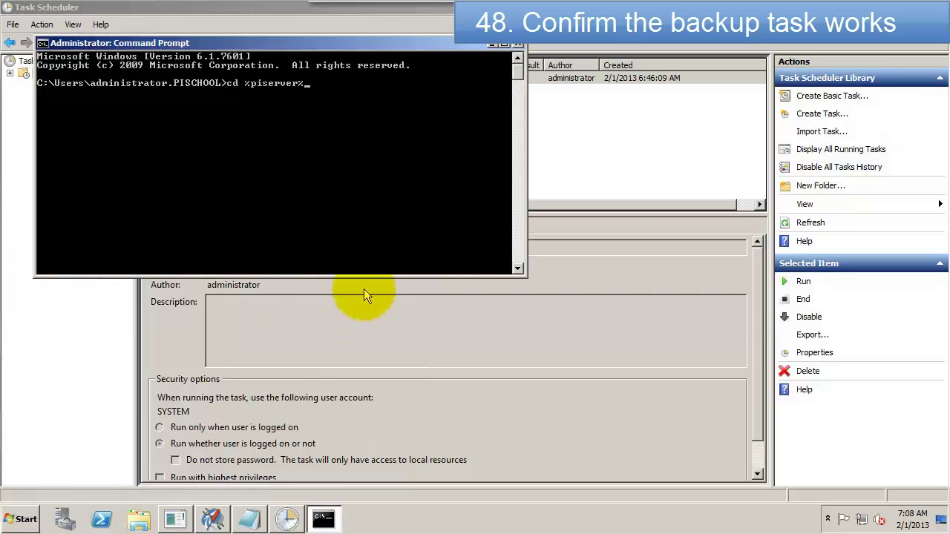
key(Return)
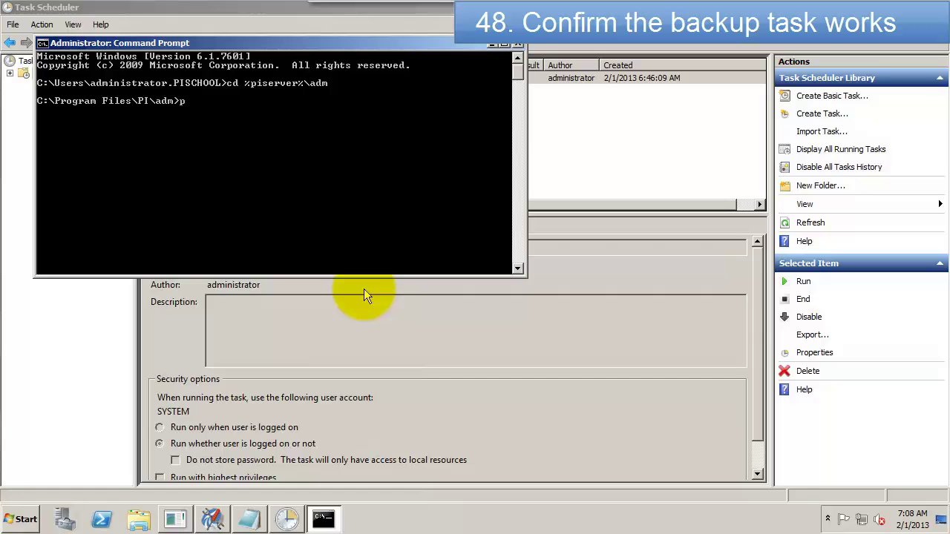
text(piartool -backup -query)
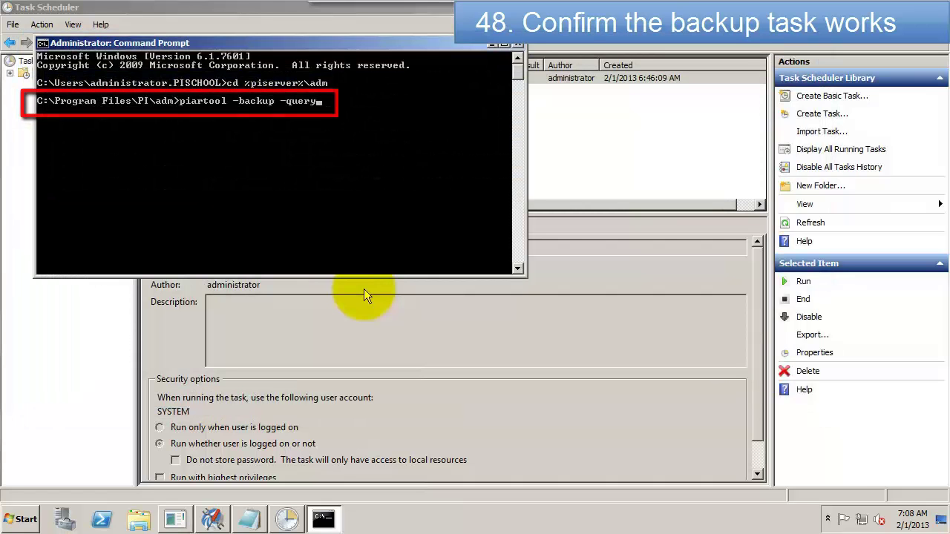
key(Return)
drag(298, 43, 358, 79)
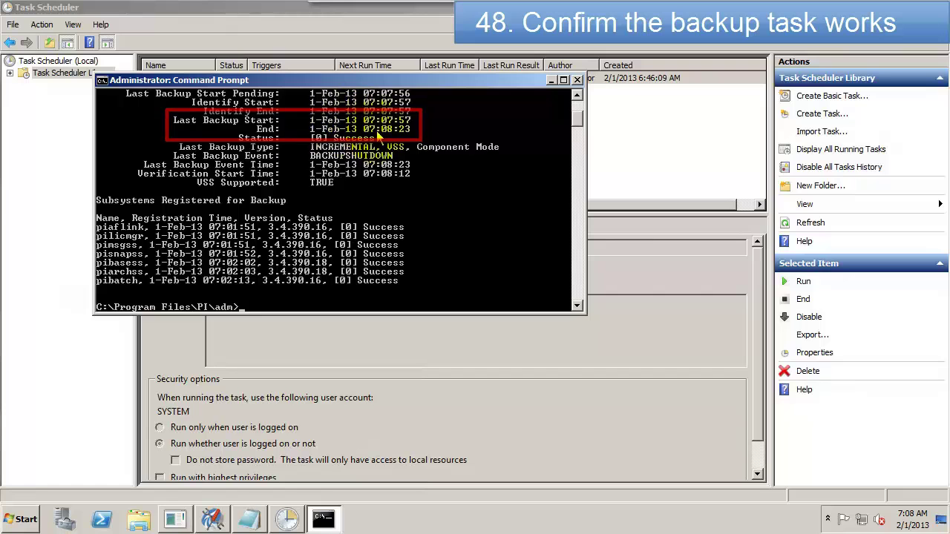
Step: Open PIBackups on Data (E:) and read the pibackup_1-Feb-13_07.07.52.txt backup log
click(137, 519)
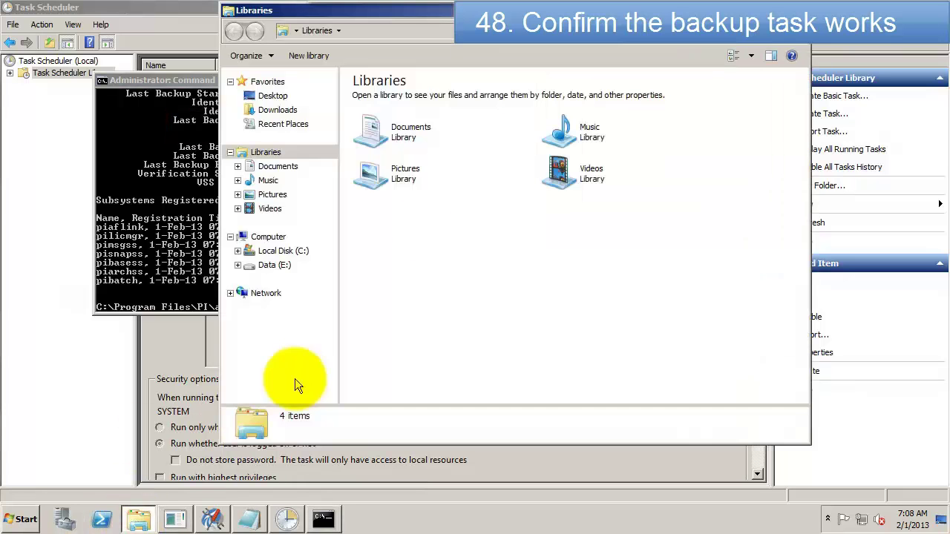
click(238, 265)
click(284, 308)
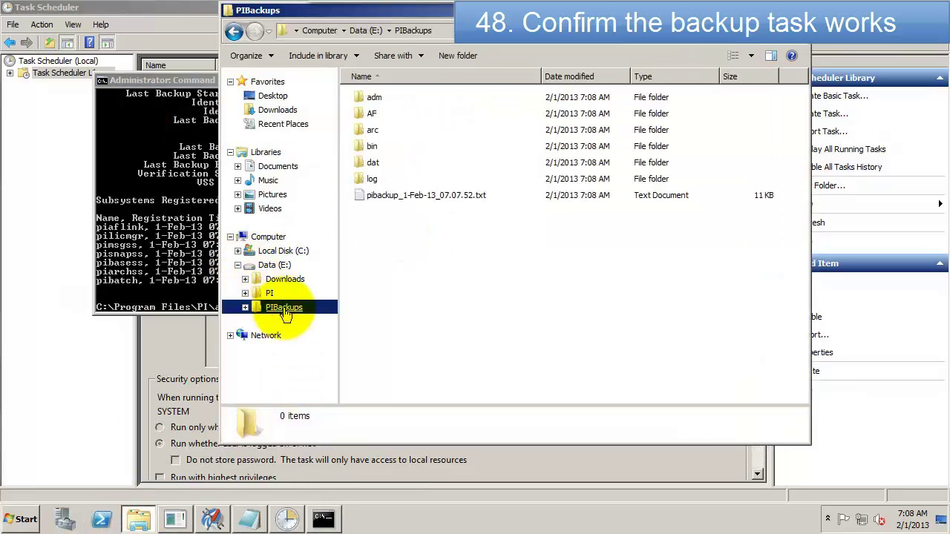
double_click(399, 199)
drag(784, 131, 785, 431)
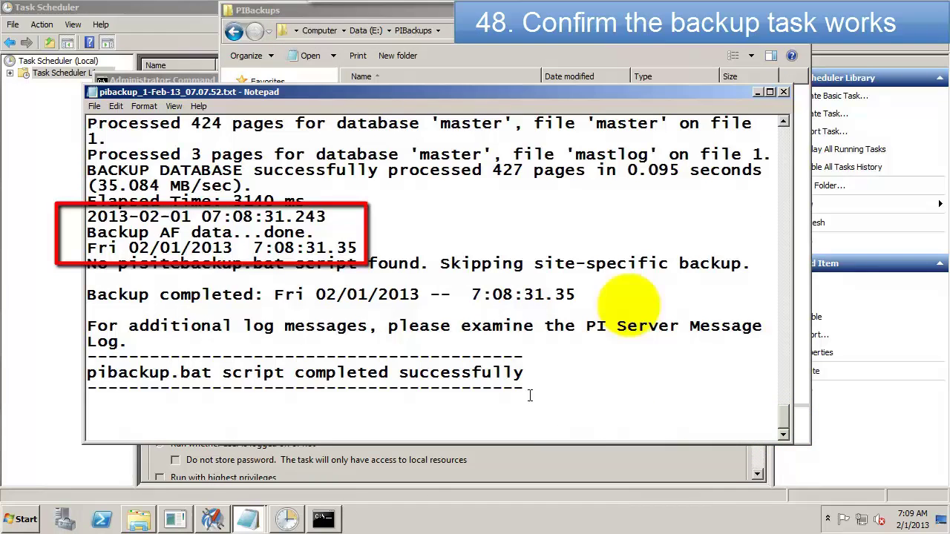
click(783, 91)
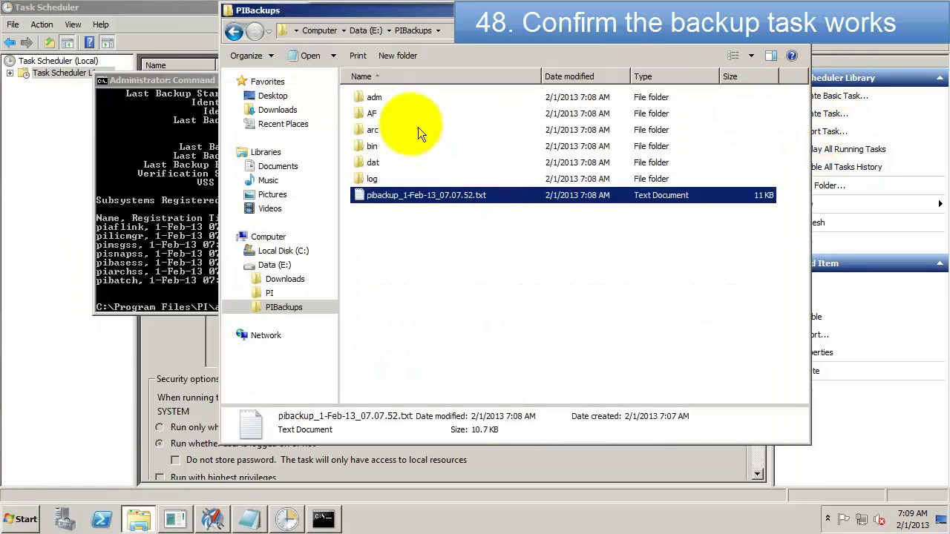
Step: Check the contents of the AF and arc backup folders inside PIBackups
click(375, 115)
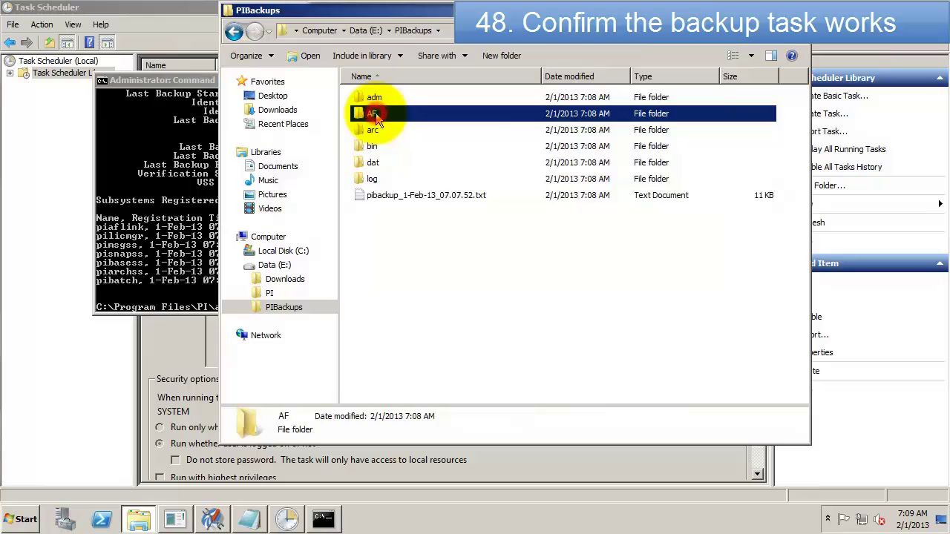
double_click(376, 113)
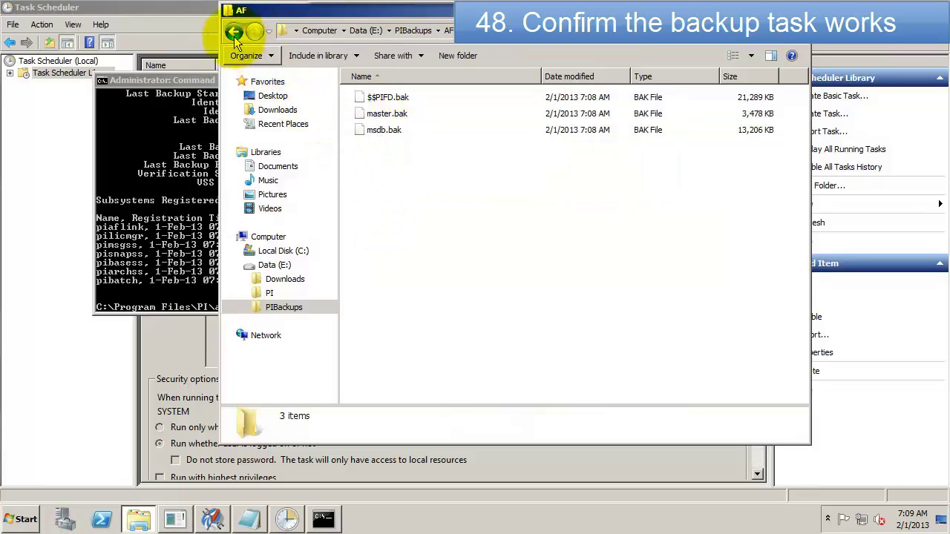
click(233, 30)
double_click(373, 132)
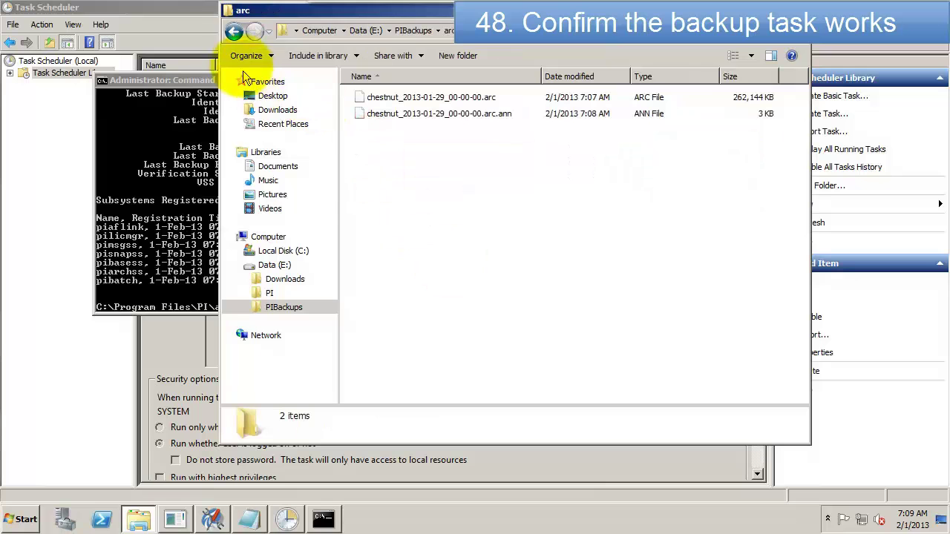
click(234, 33)
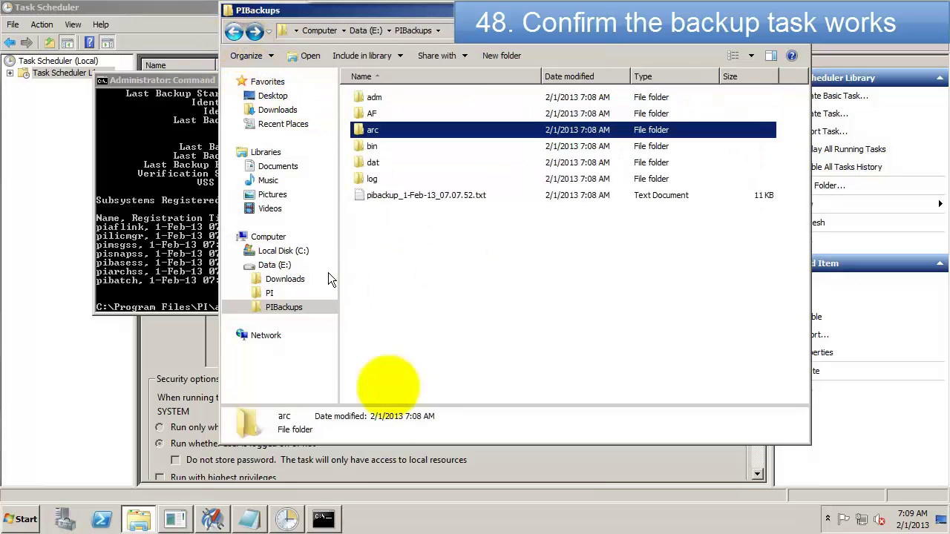
click(256, 518)
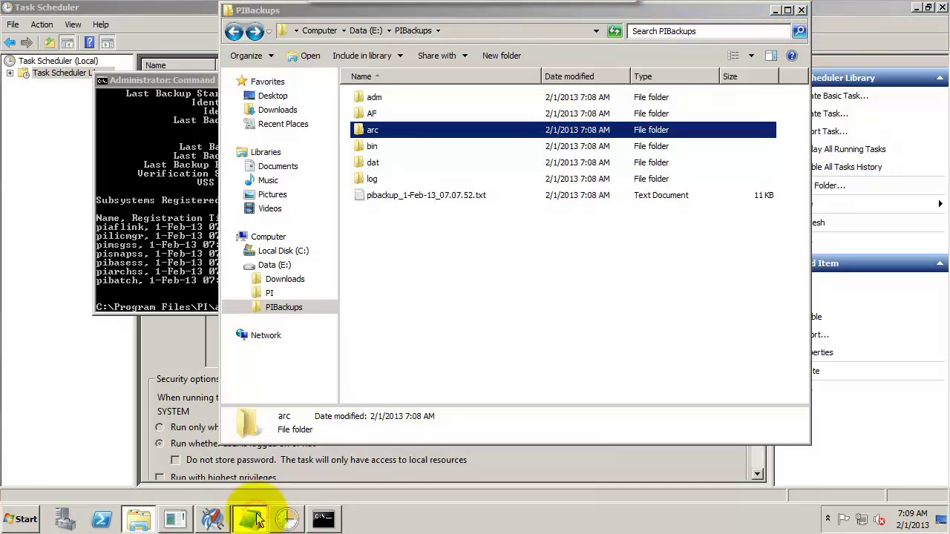
Step: Add 'Let's create some extra' to the notes and show the PI archives list
key(Return)
key(Return)
text(Let's create some extra archives just in case.)
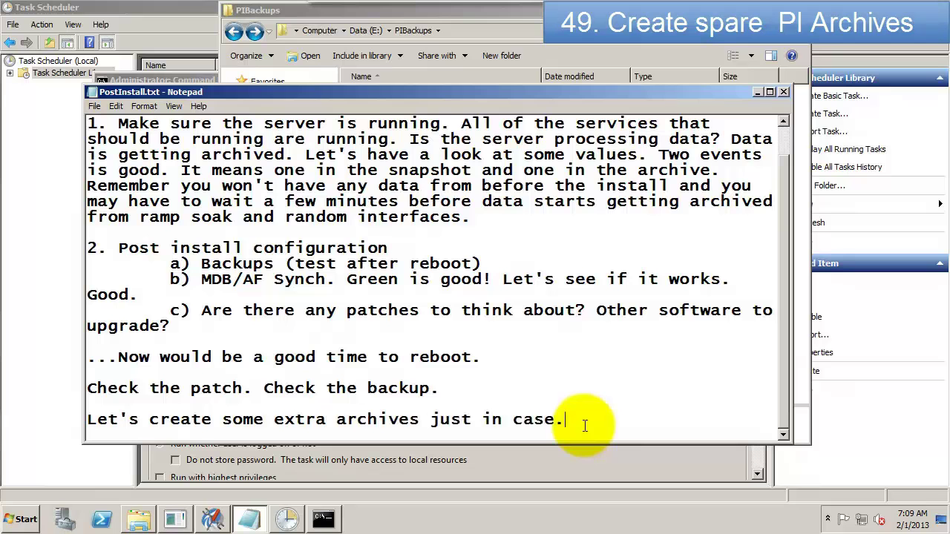
click(216, 521)
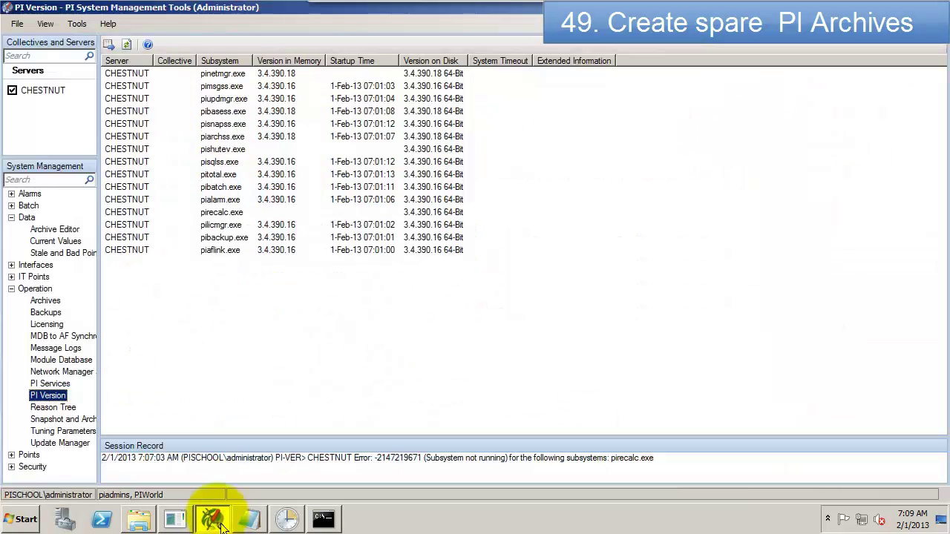
click(44, 300)
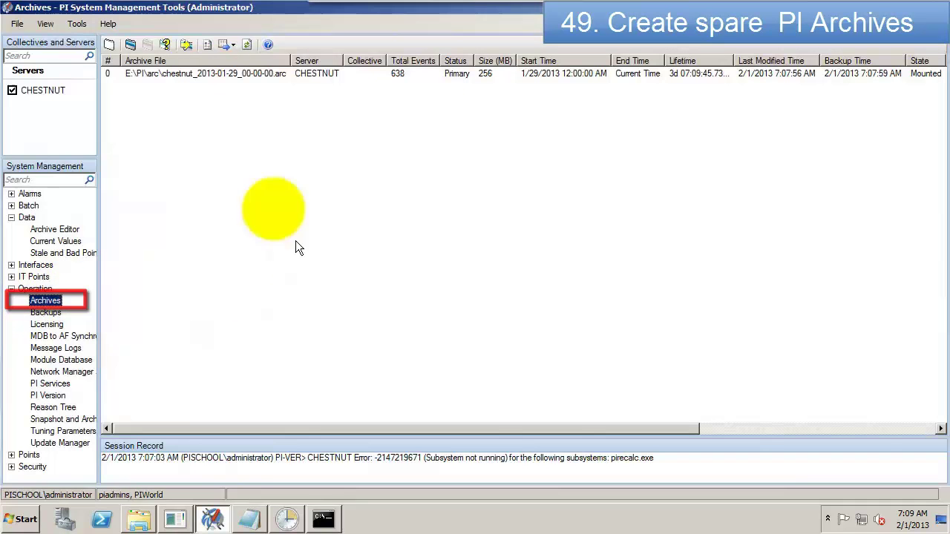
Step: Create spare archives piarch.001 and piarch.002 as fixed-size clones of the primary archive
click(110, 46)
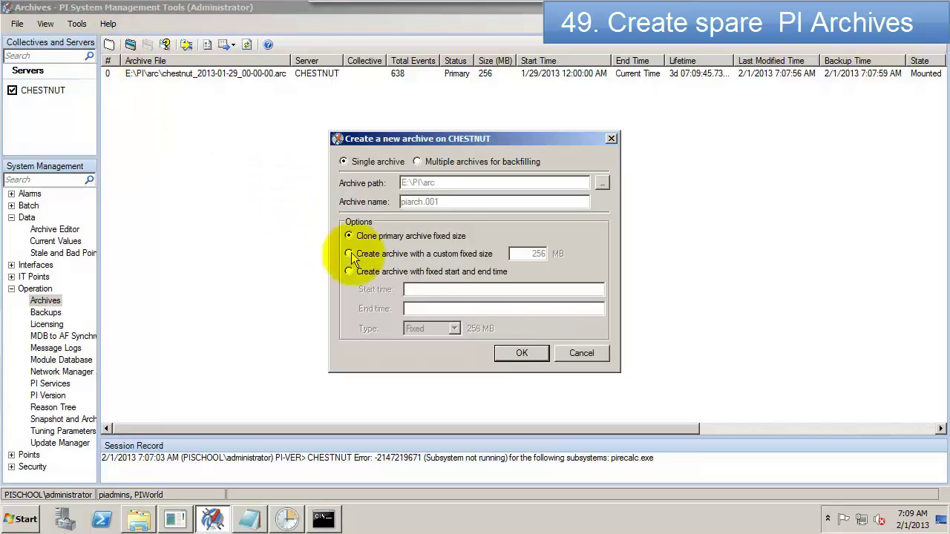
click(536, 357)
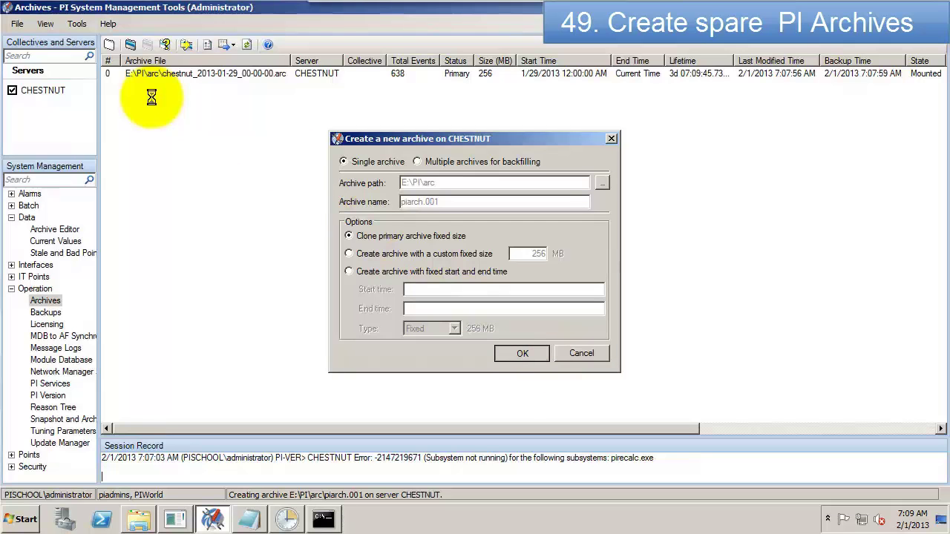
click(109, 46)
click(527, 358)
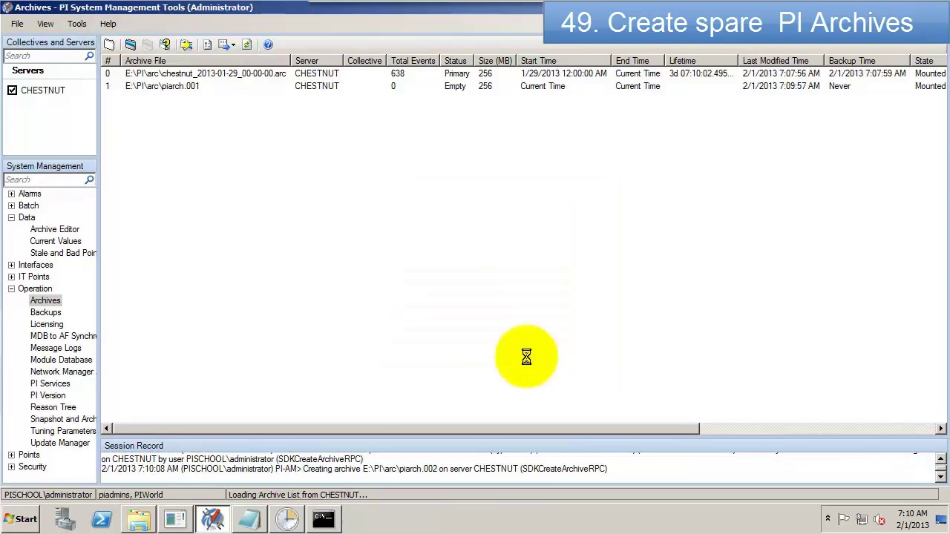
Step: Note that the extra archives give .5GB preallocated, then save and close PostInstall.txt
click(250, 519)
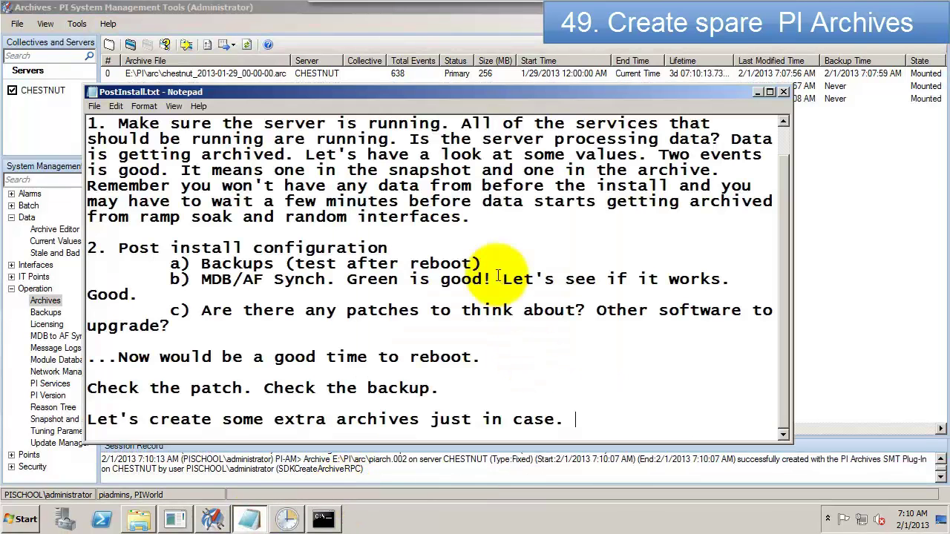
text(That gives us .5GB preallocated jus)
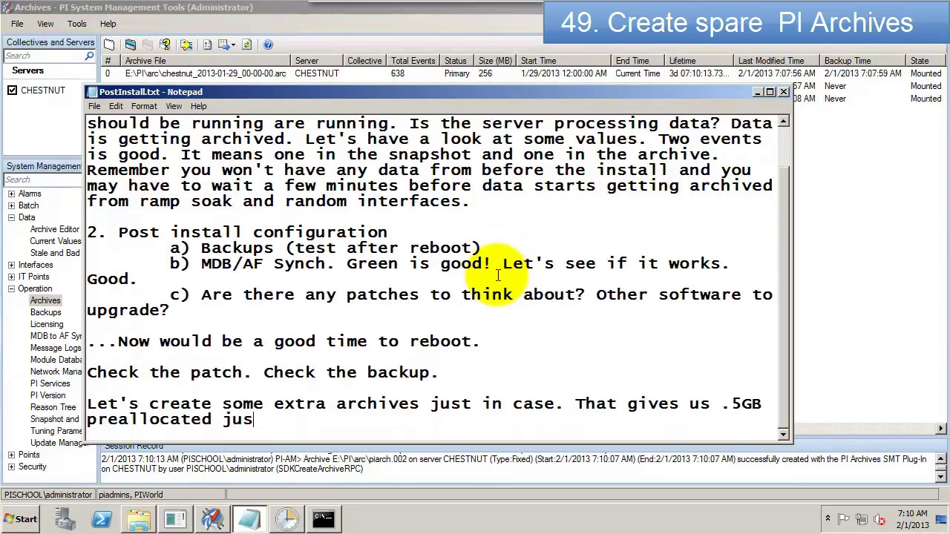
text(t in case some other process starts consu)
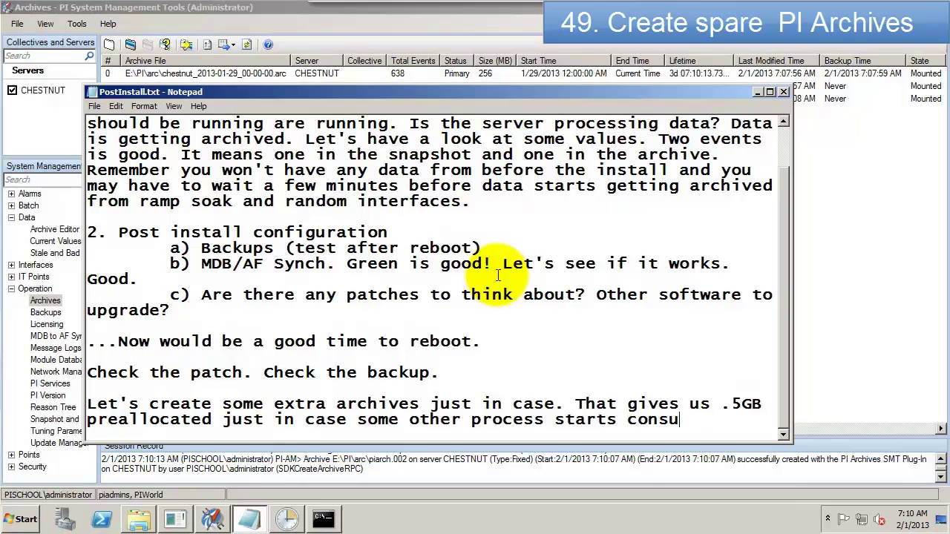
text(ming disk space.)
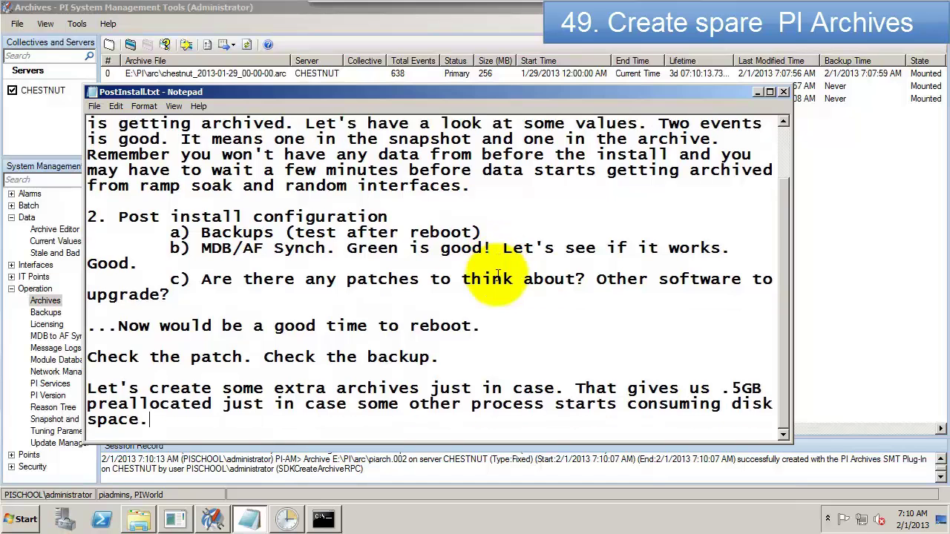
key(Return)
key(Return)
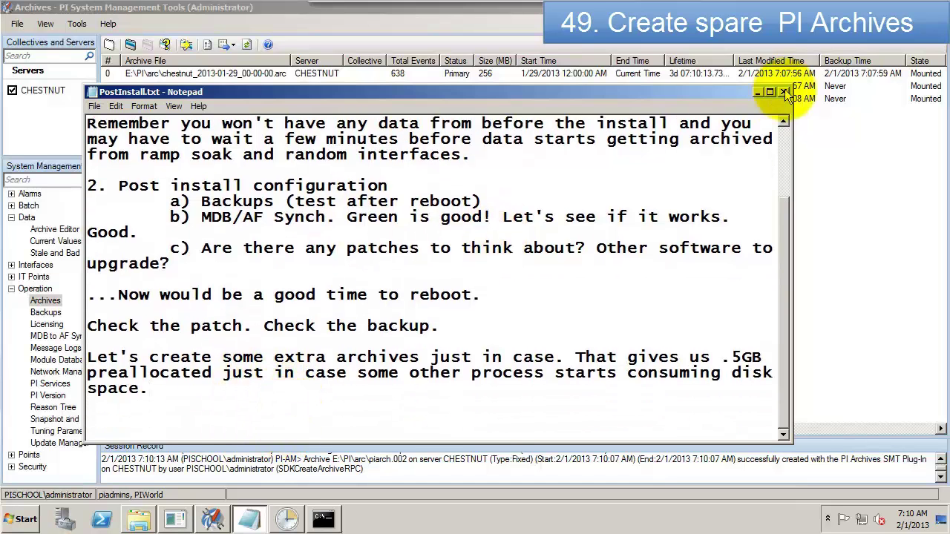
click(785, 95)
click(451, 268)
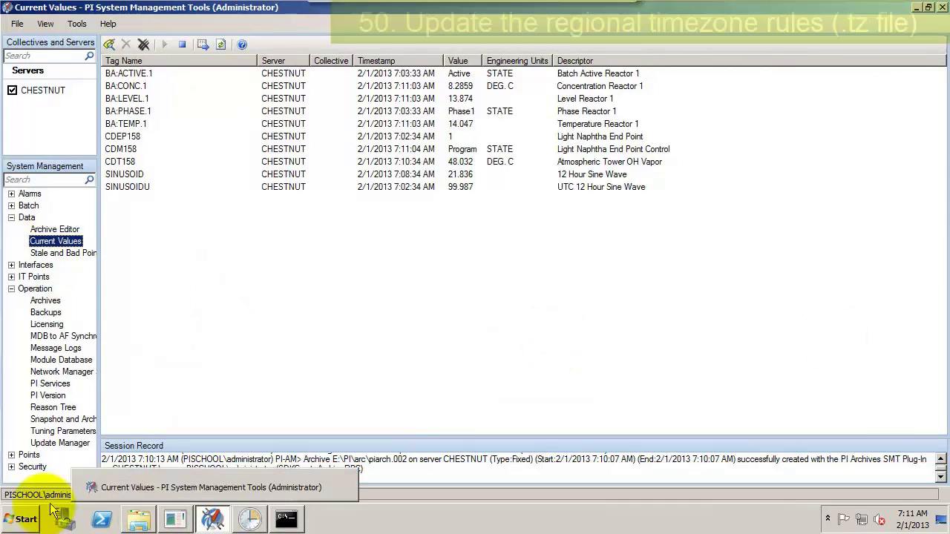
Step: Reopen PostInstall.txt and note that backfilling needs server timezone rules for before 2007
click(33, 519)
mouse_move(248, 178)
click(250, 206)
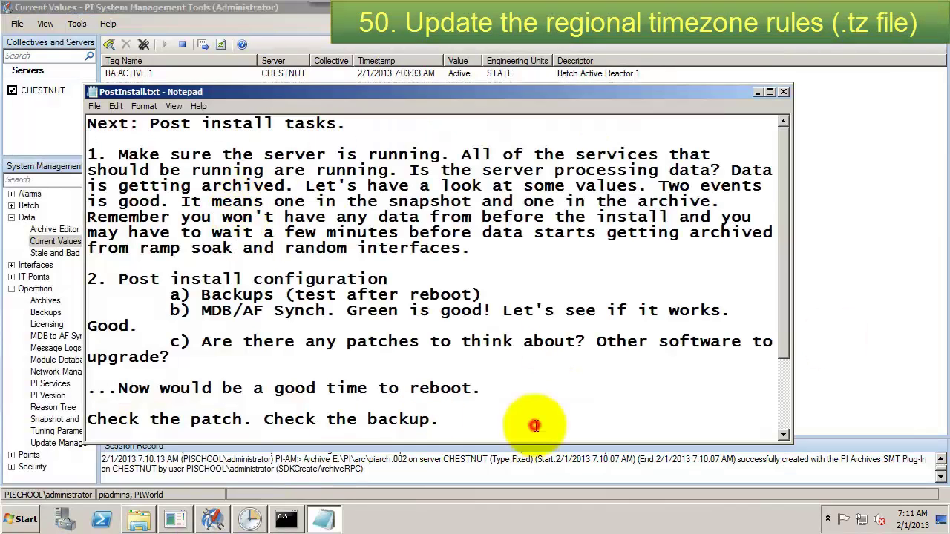
click(535, 425)
key(Return)
key(Return)
text(If there's any chan)
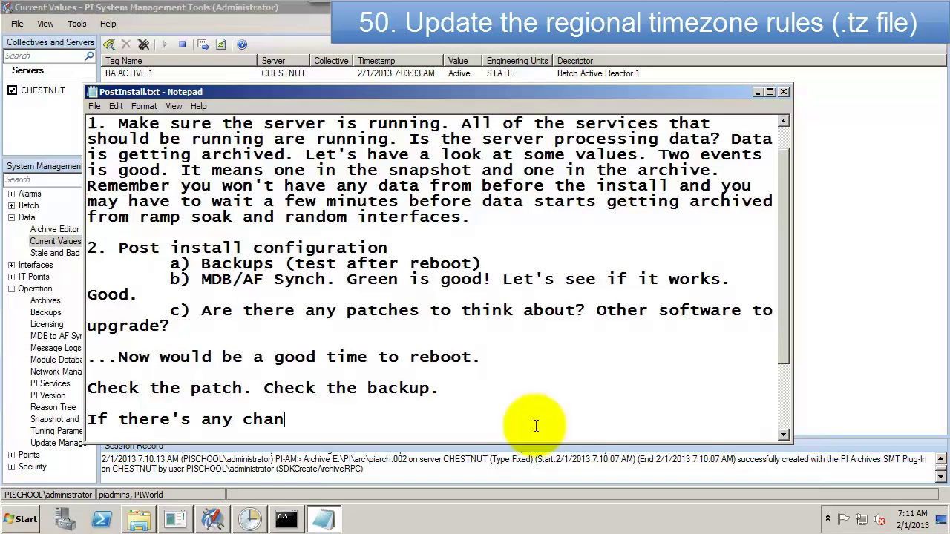
text(ce of backfilling we need to)
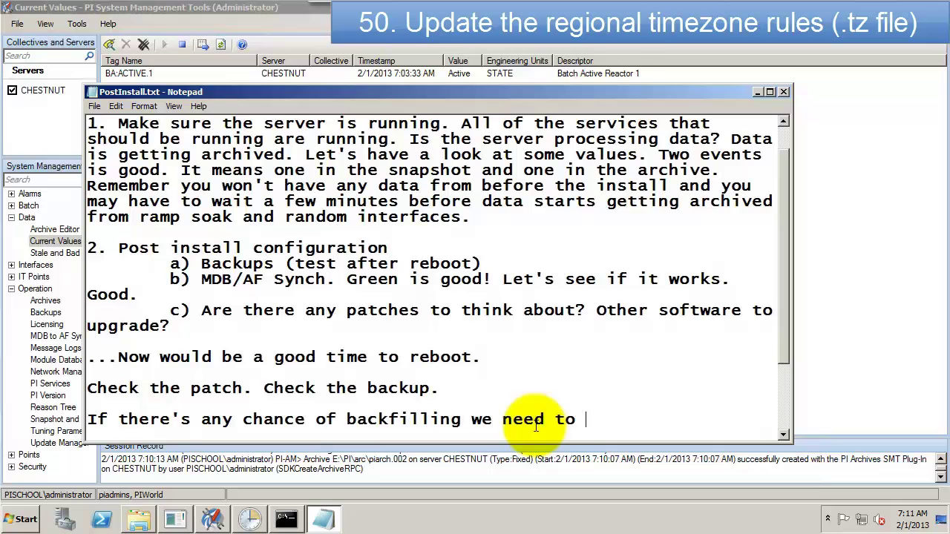
text( give the server timezone rules for before 2007.)
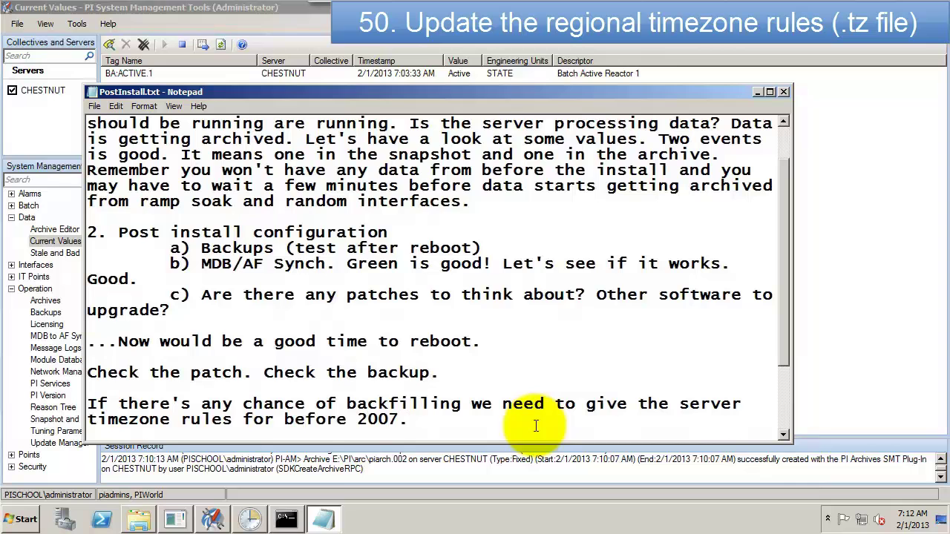
click(288, 519)
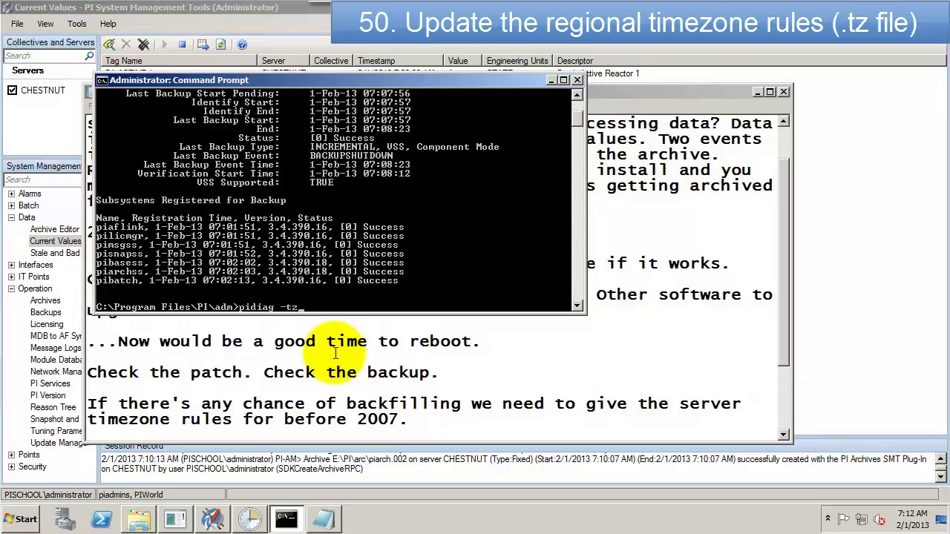
Step: Run pidiag -tz, then select pacific070120.tz inside E:\Downloads\2007_DST_Localhost.tz.zip
key(Return)
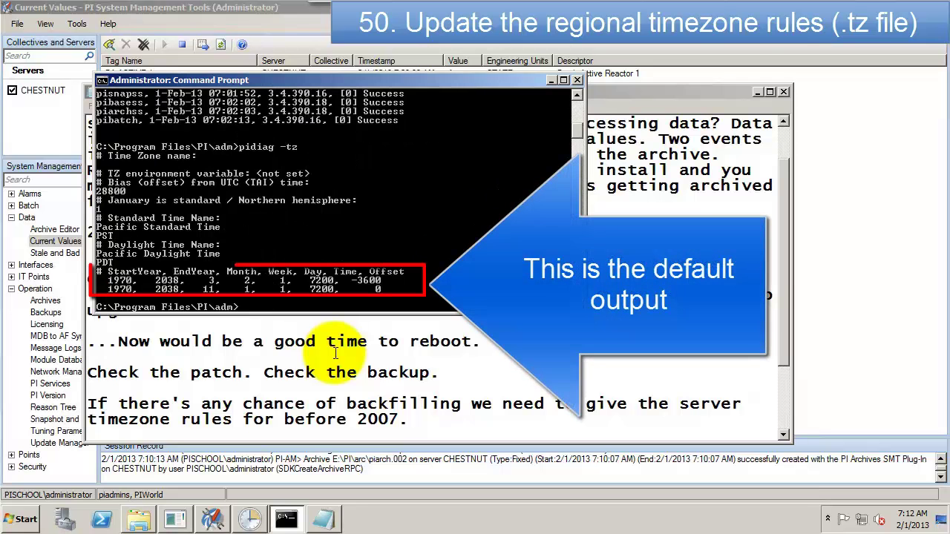
click(138, 520)
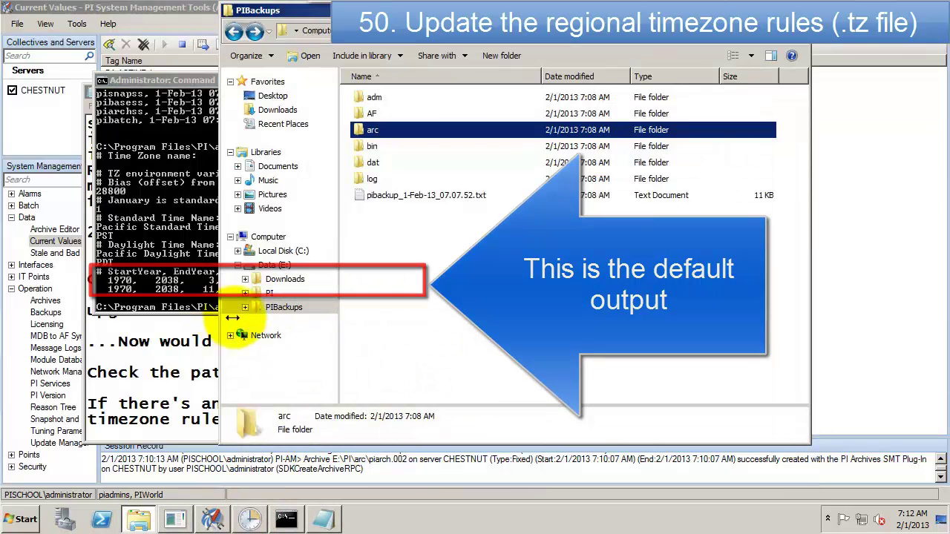
click(254, 284)
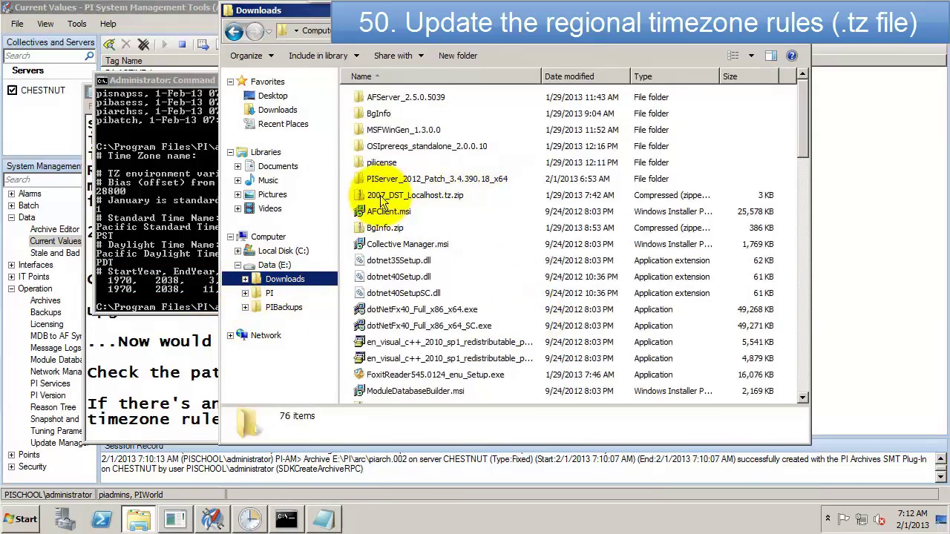
double_click(381, 197)
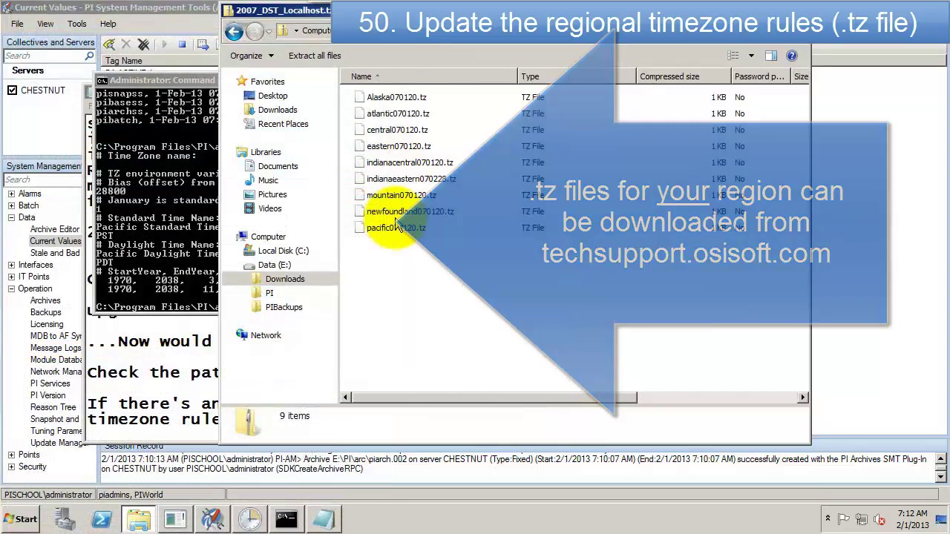
click(384, 228)
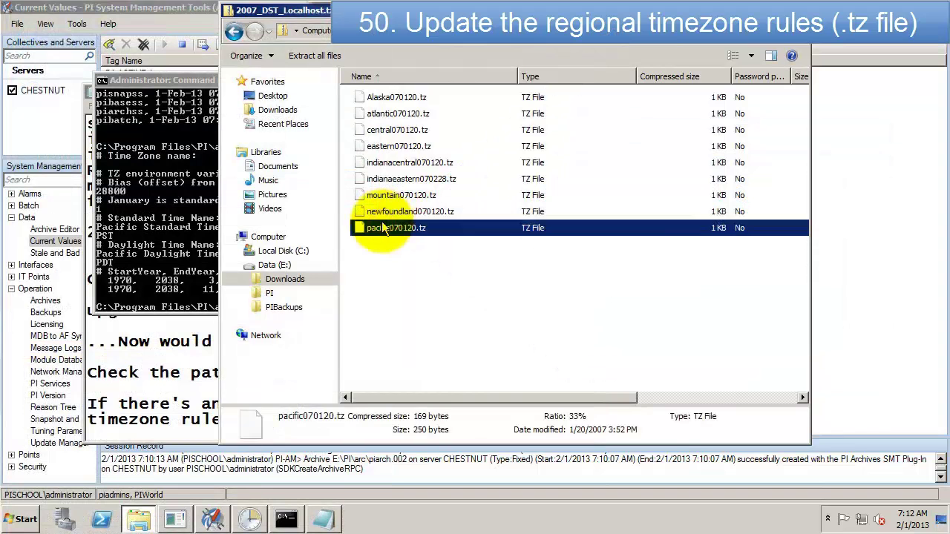
Step: Paste pacific070120.tz into C:\Program Files\PI\dat and rename it localhost.tz
click(238, 252)
click(245, 293)
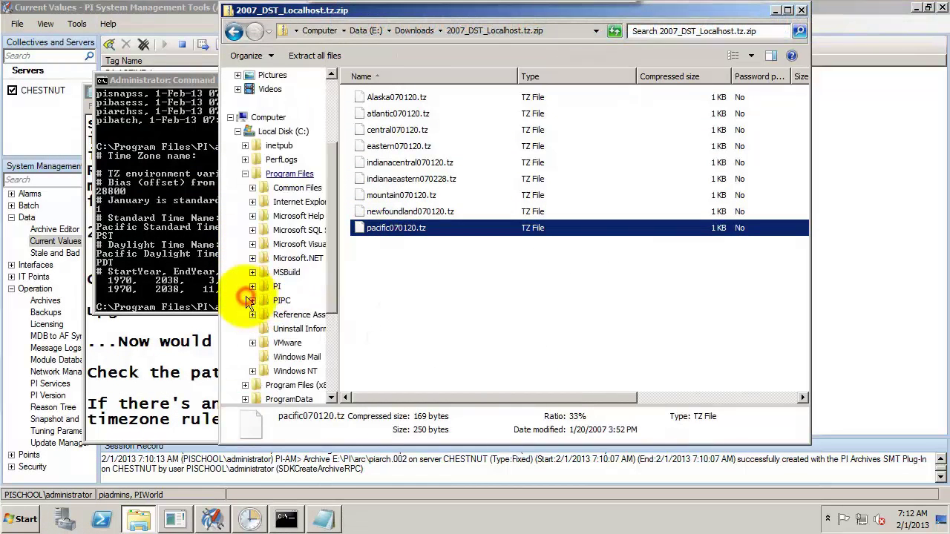
click(269, 288)
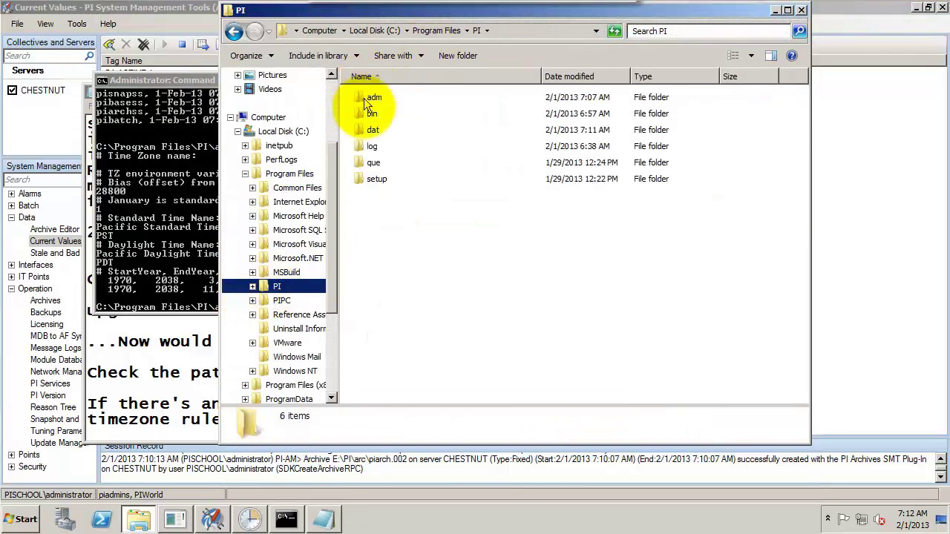
click(371, 99)
click(368, 129)
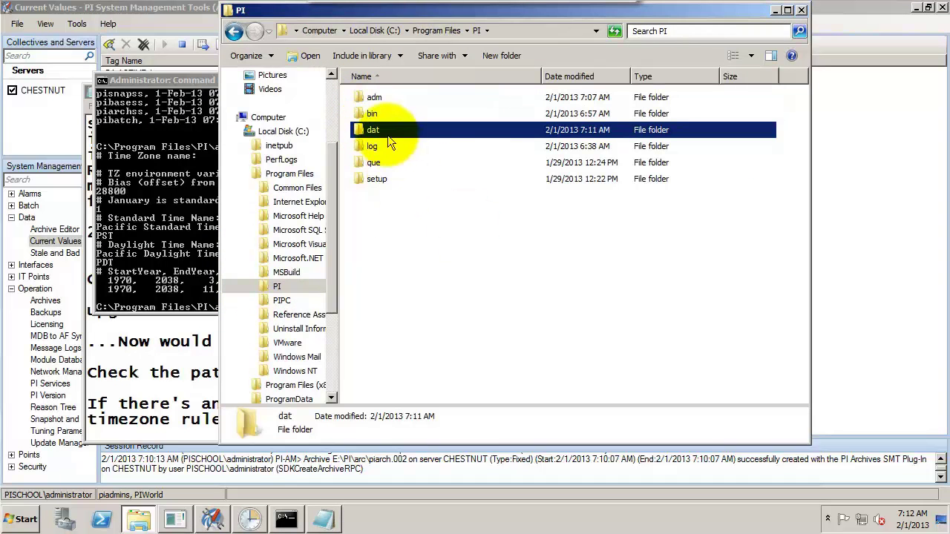
double_click(387, 138)
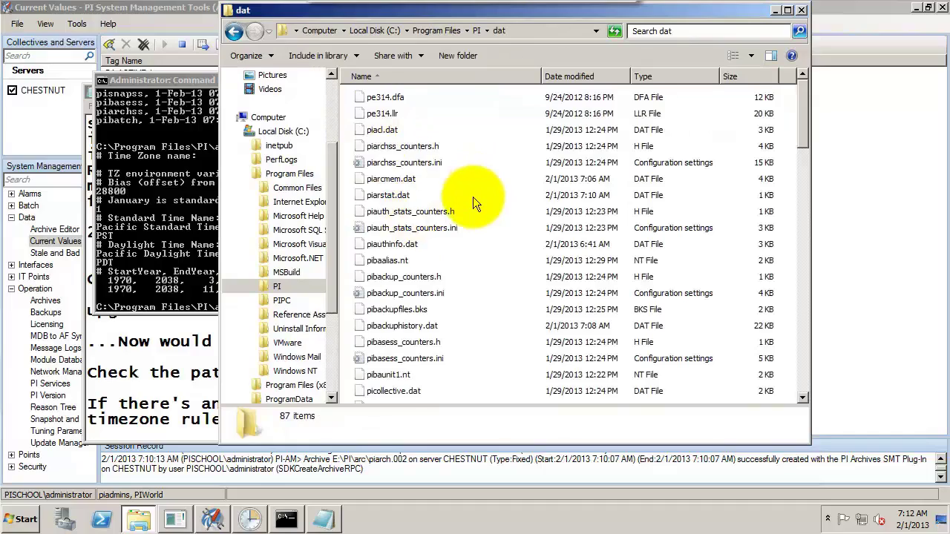
key(ctrl+v)
key(F2)
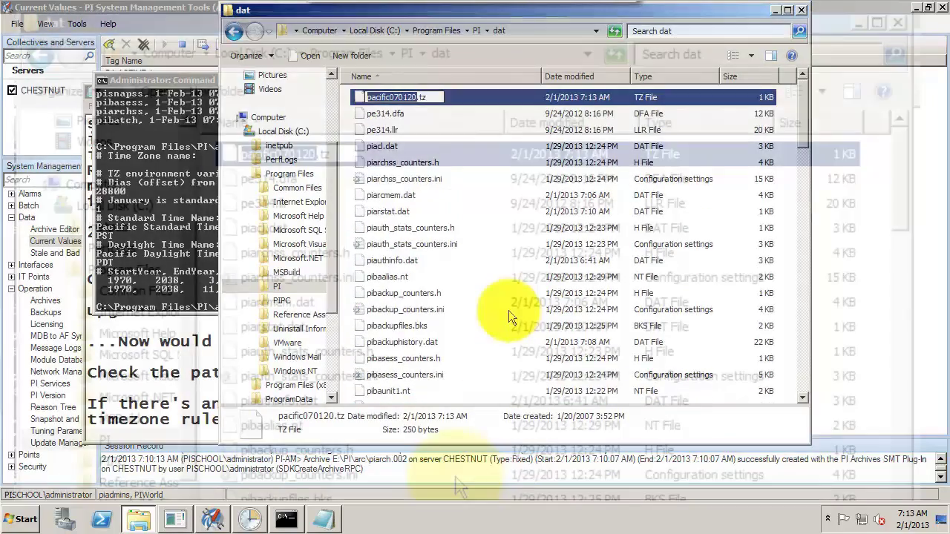
text(localhost)
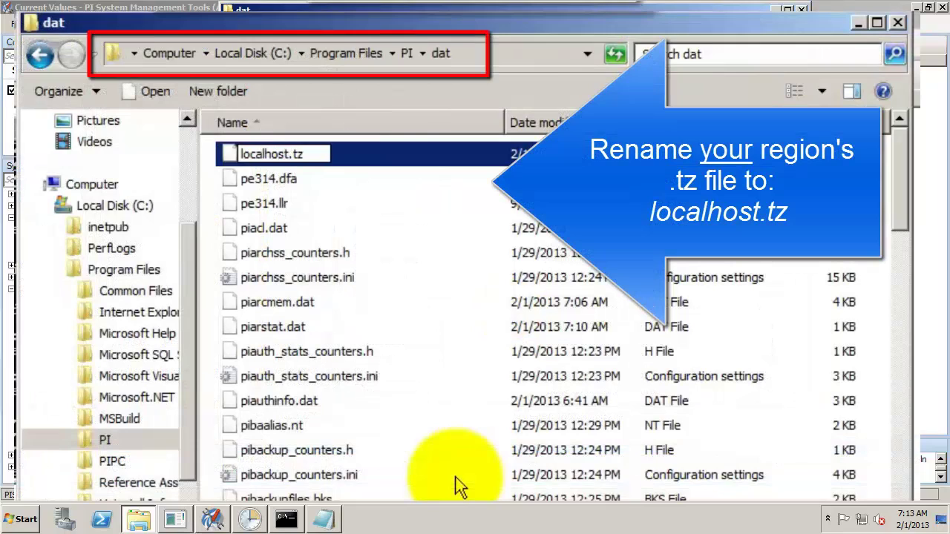
key(Return)
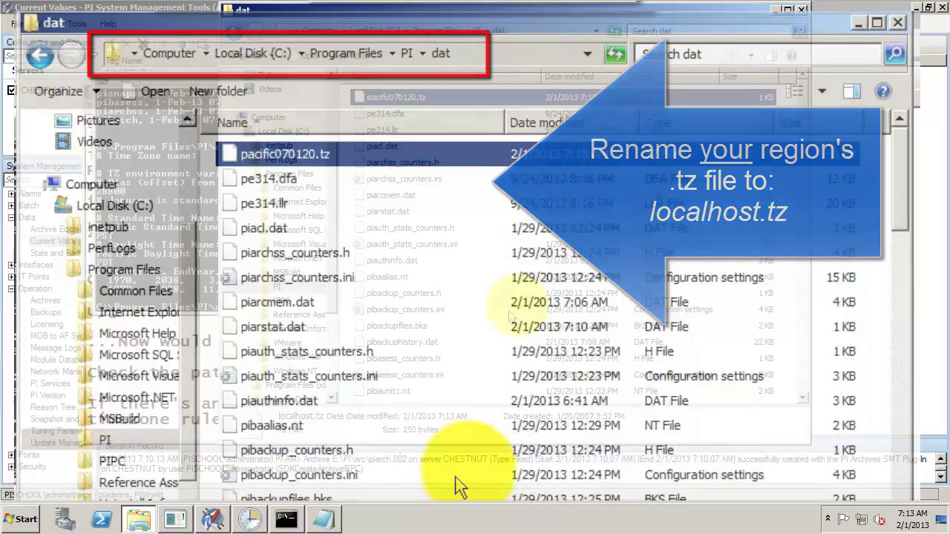
Step: Rerun pidiag -tz to see rules from 1970–2037, and note the correct rules now reach back
click(202, 253)
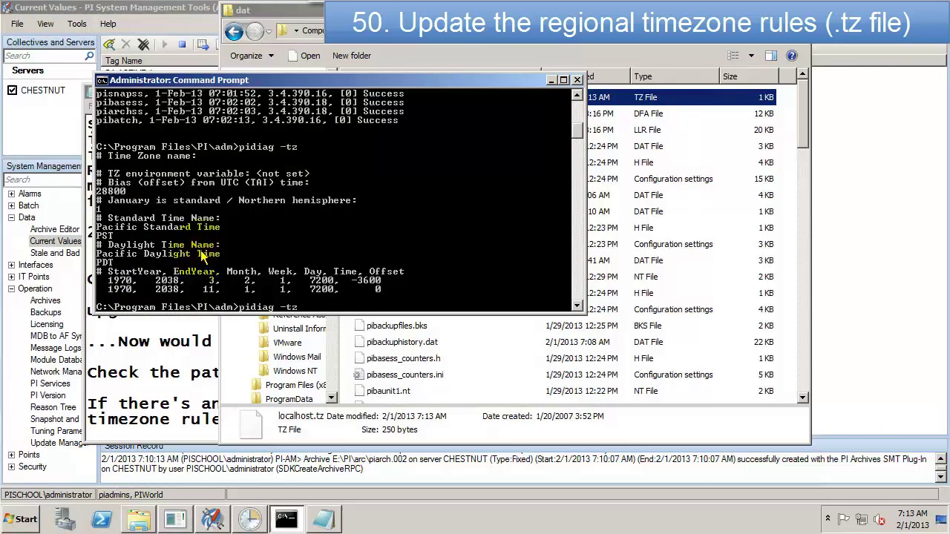
key(Return)
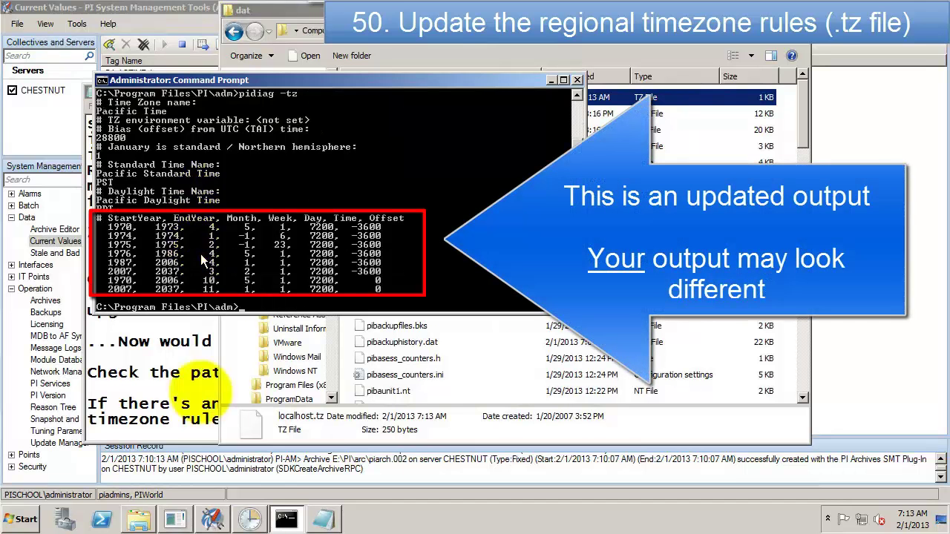
mouse_move(290, 520)
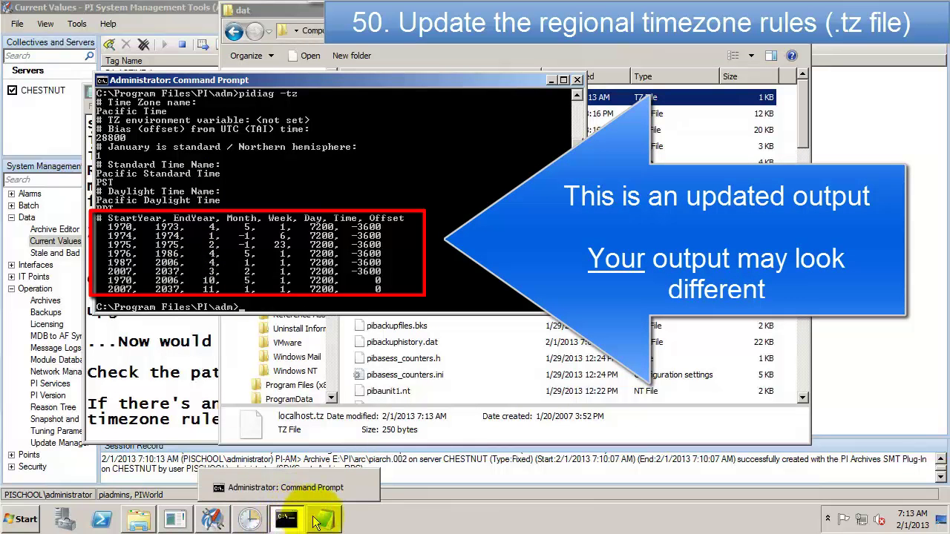
click(324, 520)
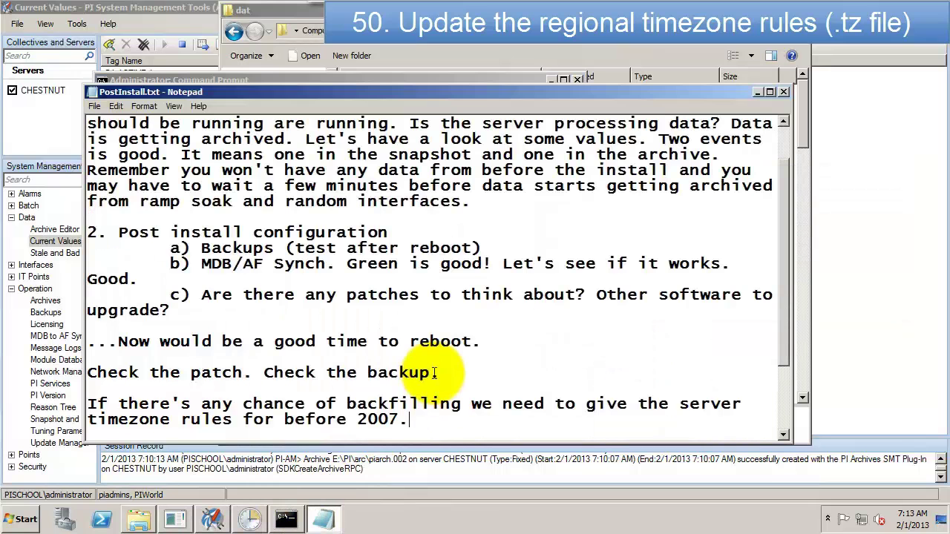
text(e correct rules all the way ba)
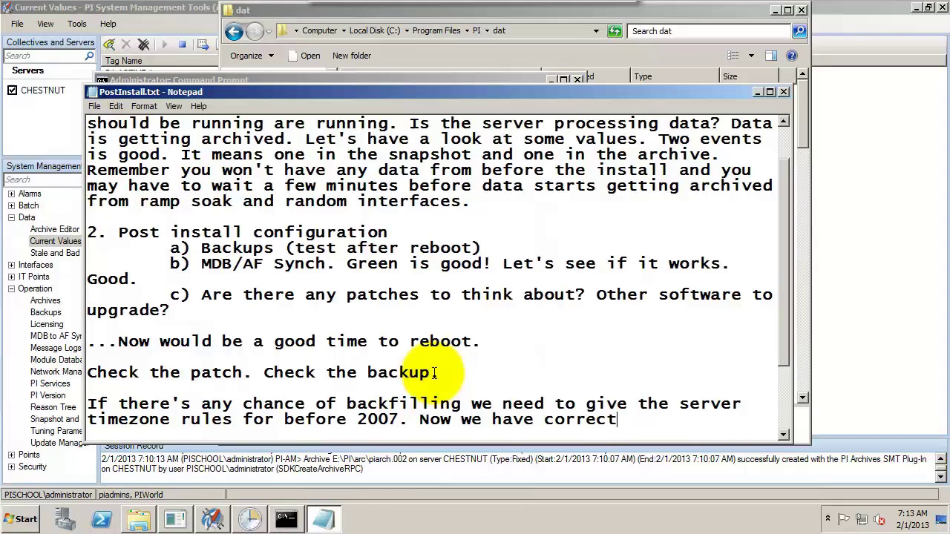